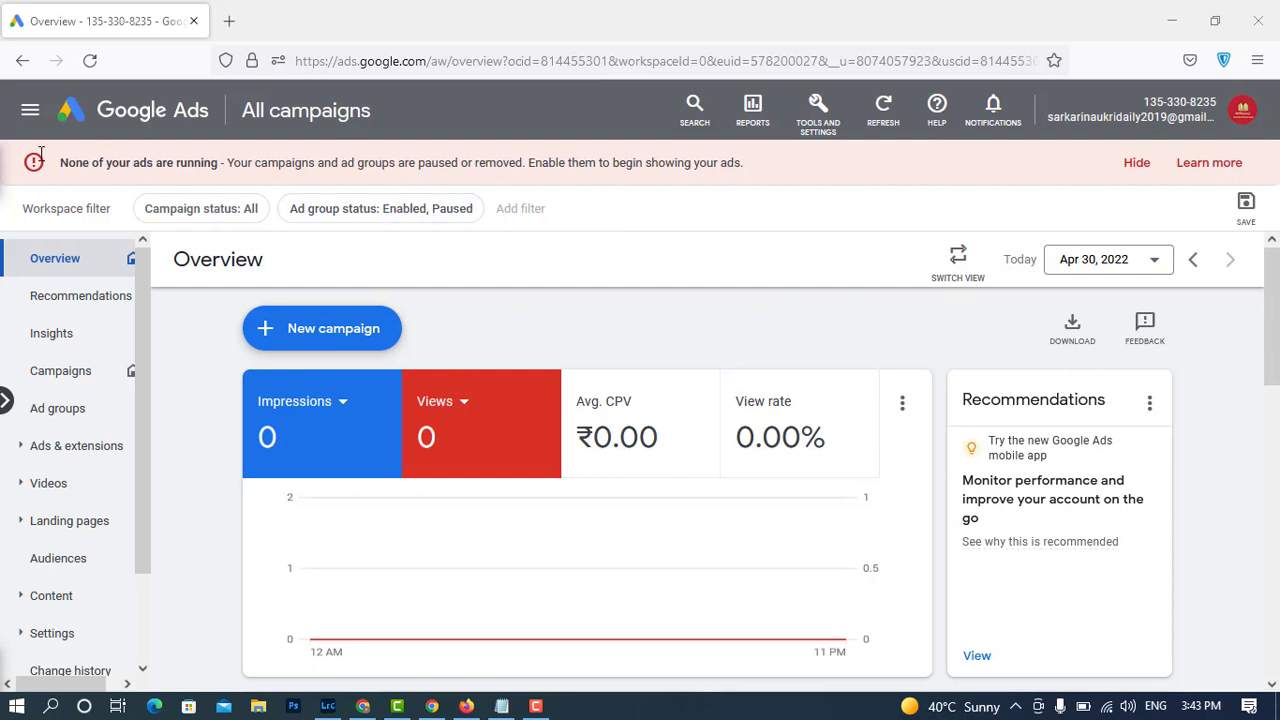
Start a new campaign created without a goal's guidance, hiding the notice about ads not running.
click(363, 331)
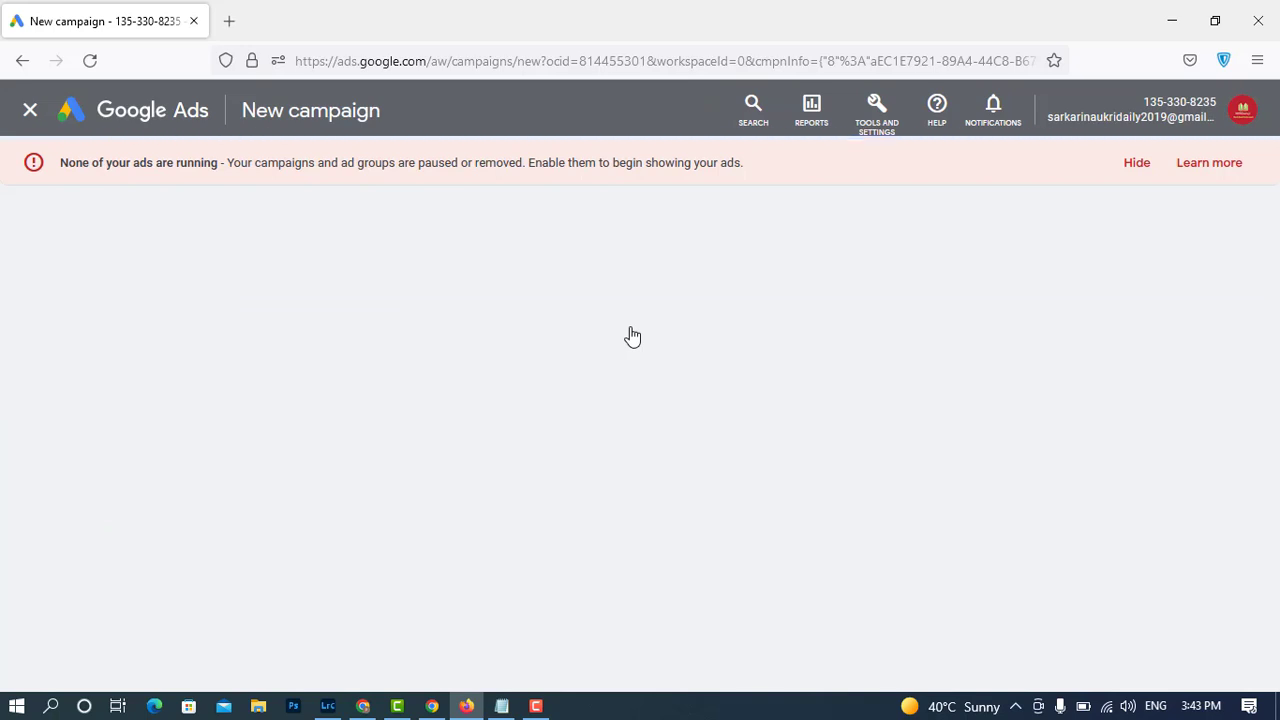
click(1138, 166)
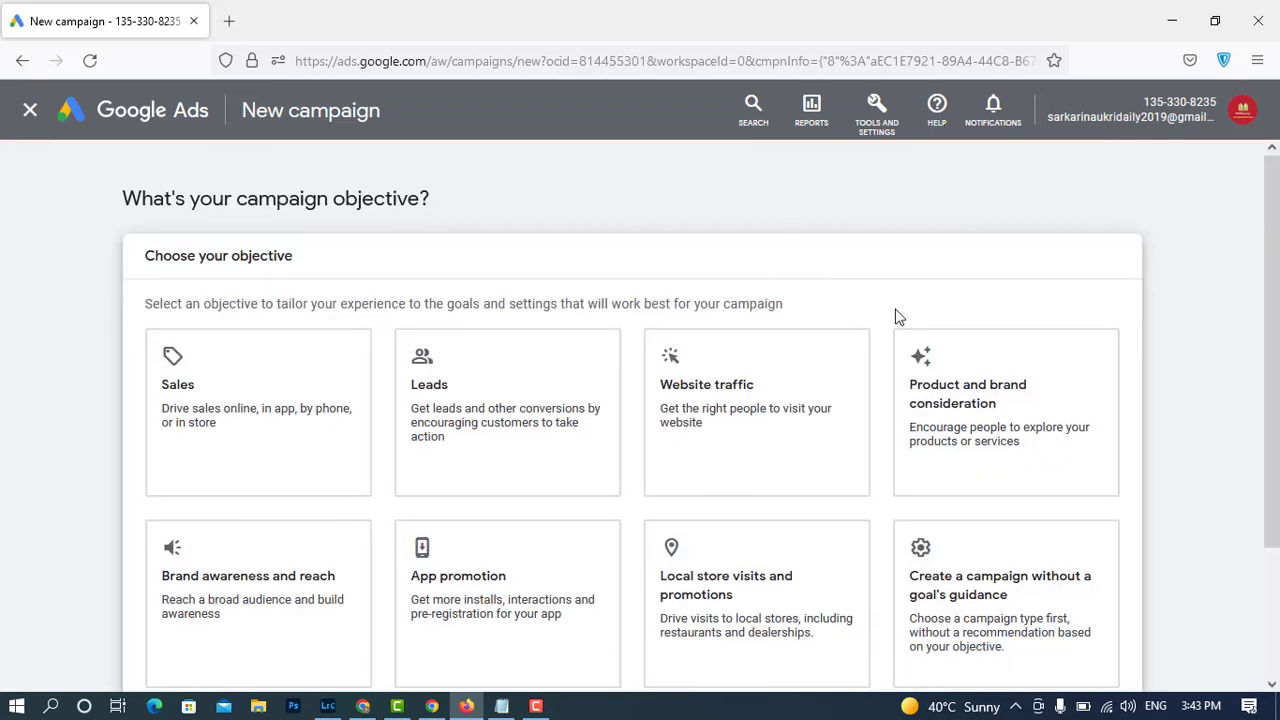
scroll(1077, 371, down, 3)
scroll(1110, 383, up, 2)
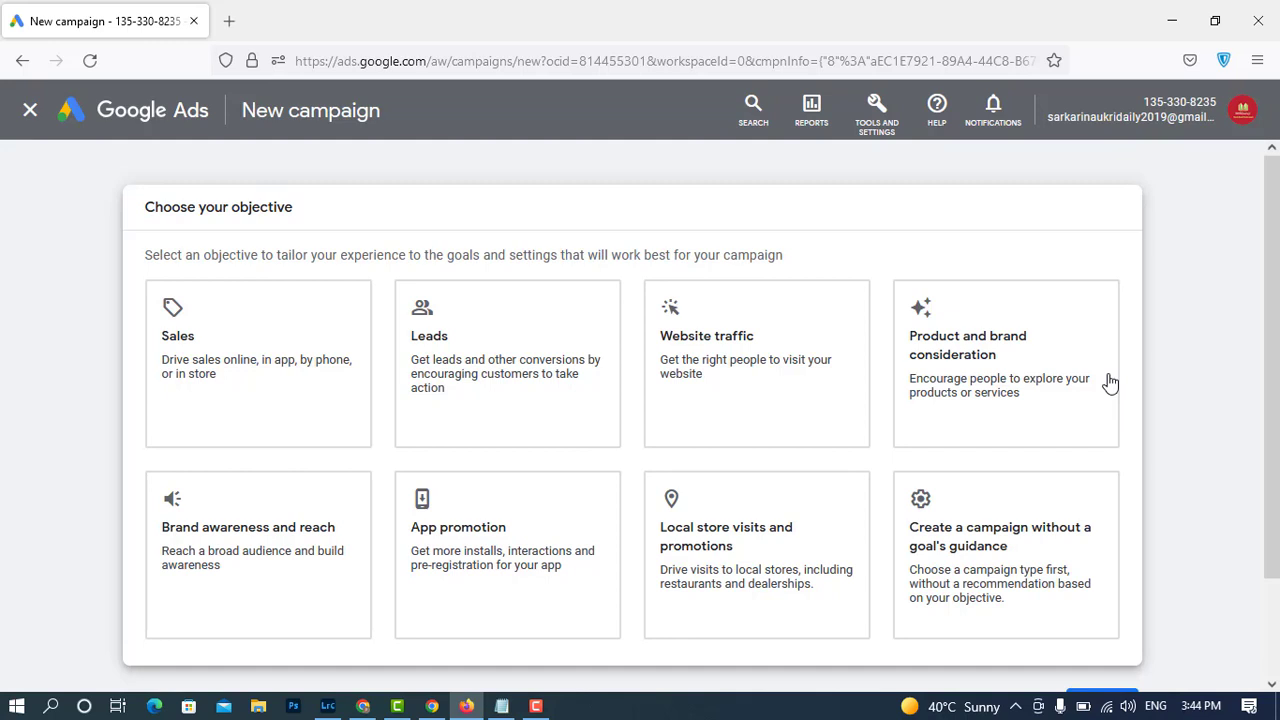
scroll(1110, 383, down, 2)
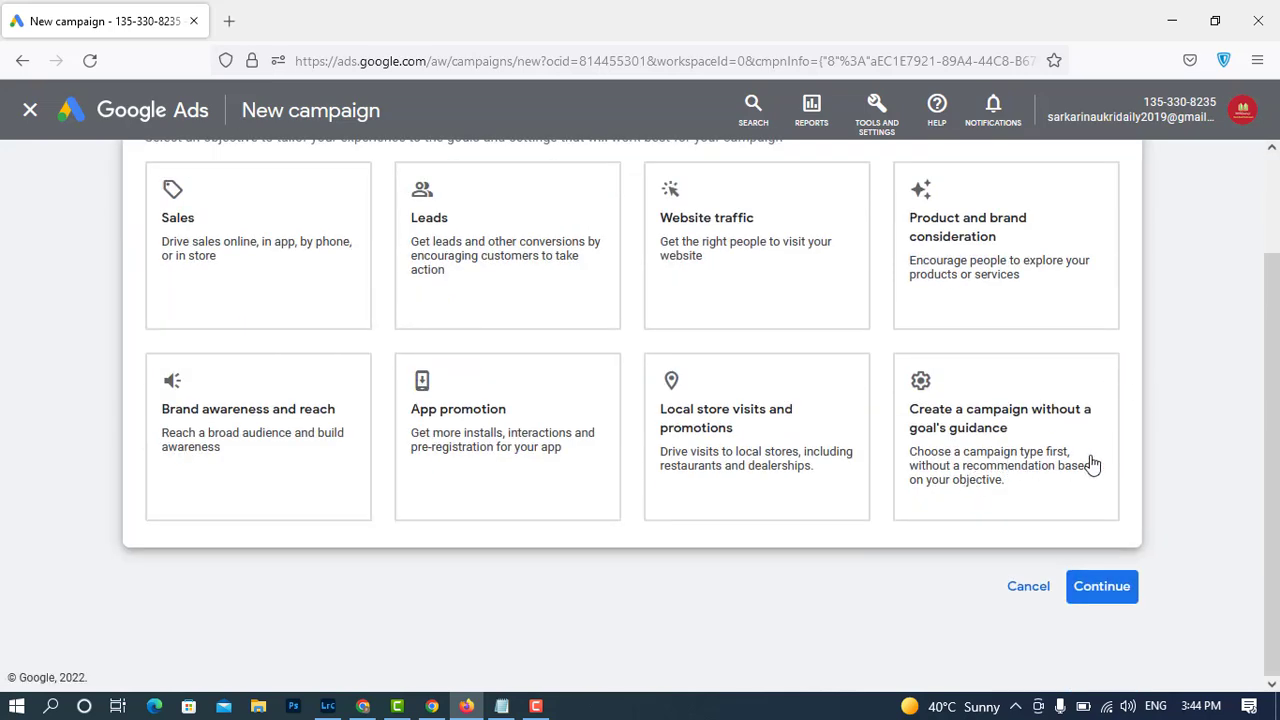
click(1031, 408)
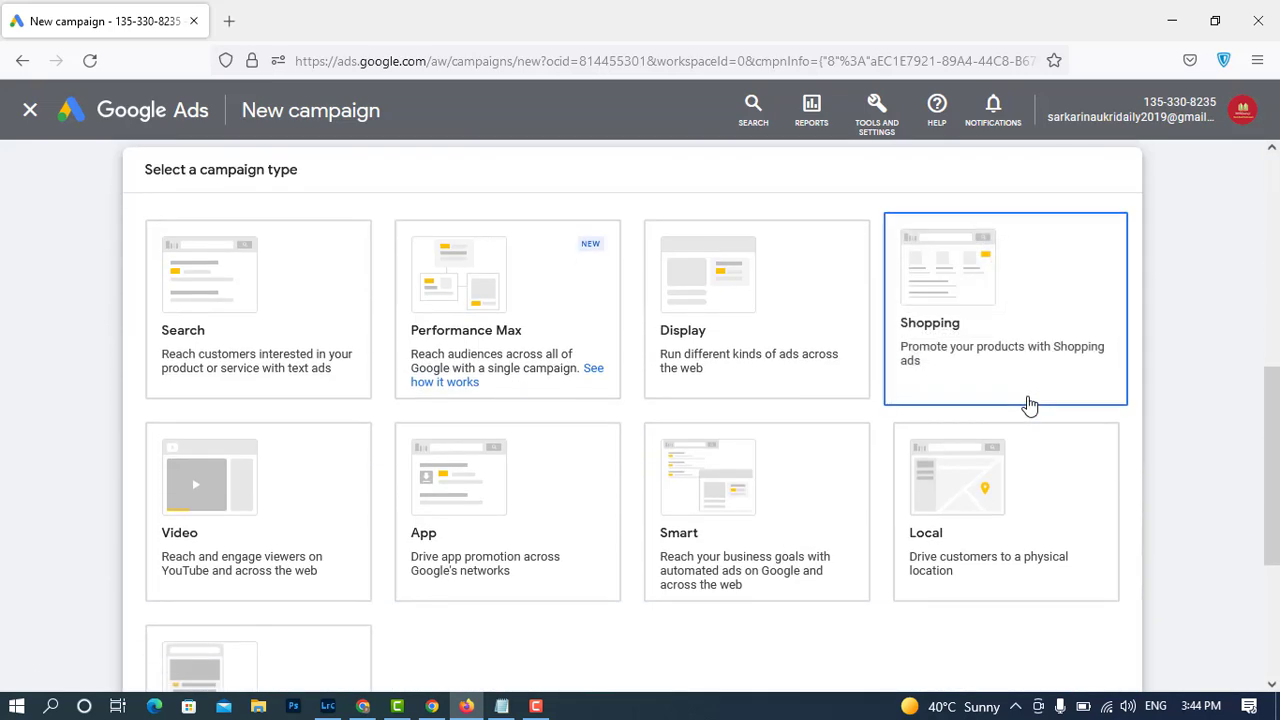
Choose Video as the campaign type.
scroll(1030, 405, down, 3)
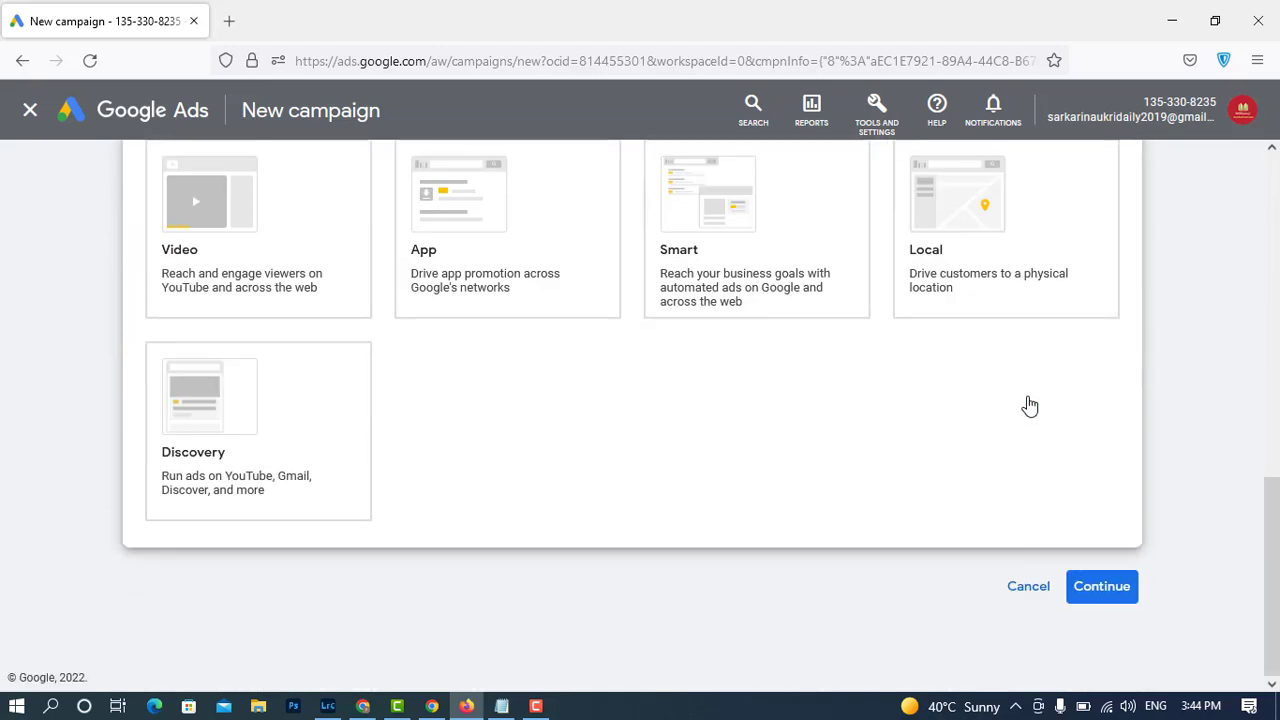
scroll(1028, 403, up, 3)
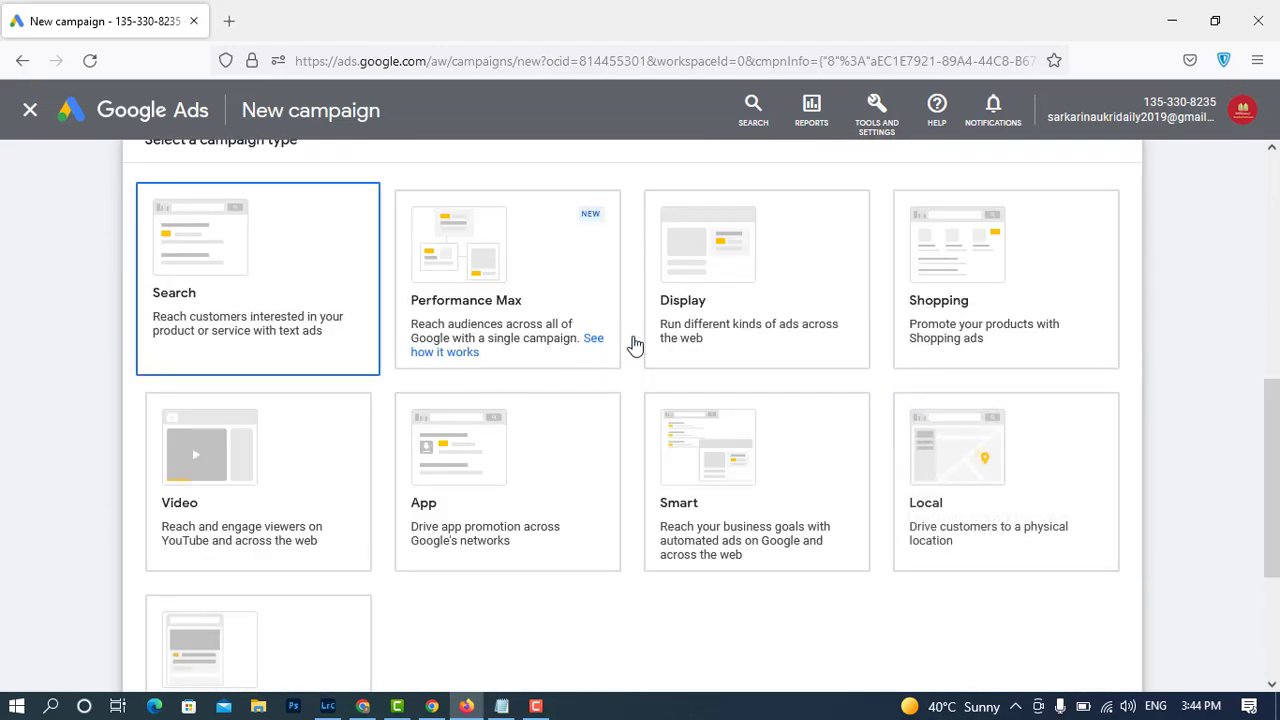
scroll(636, 346, down, 3)
scroll(636, 346, up, 3)
click(213, 460)
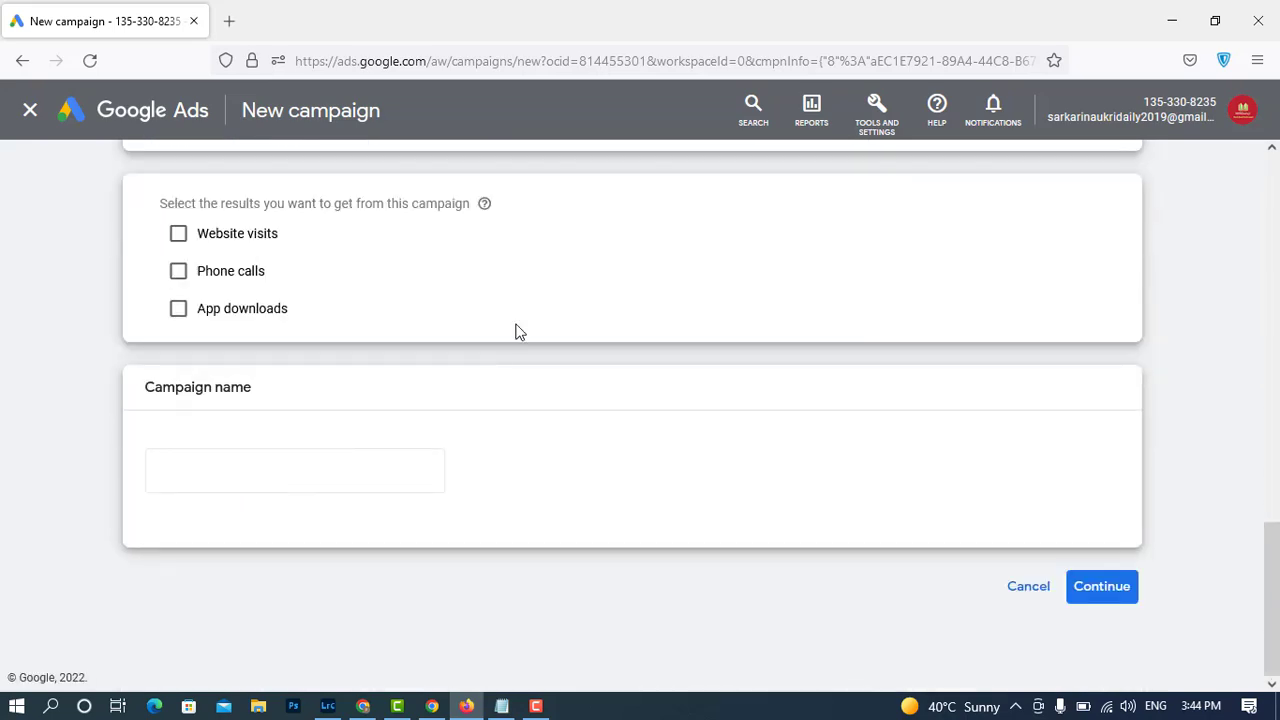
scroll(517, 331, up, 5)
scroll(517, 331, down, 3)
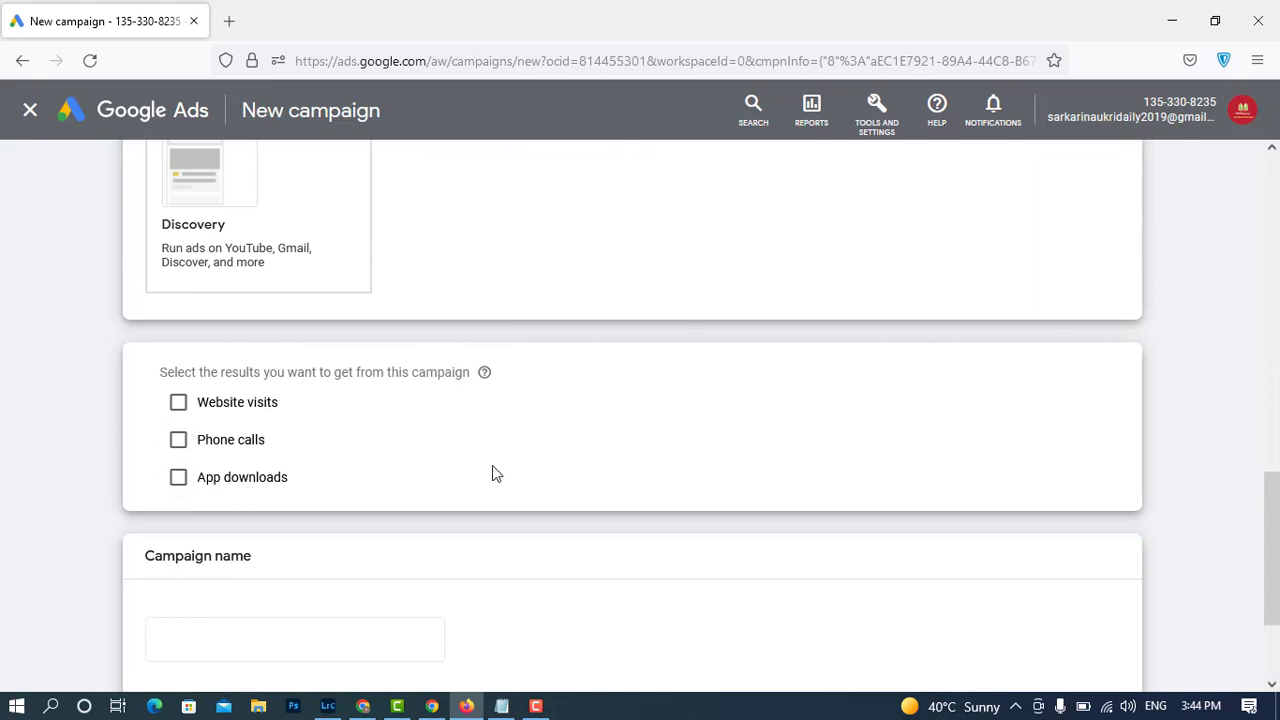
scroll(492, 470, up, 3)
scroll(492, 470, up, 2)
scroll(492, 472, up, 1)
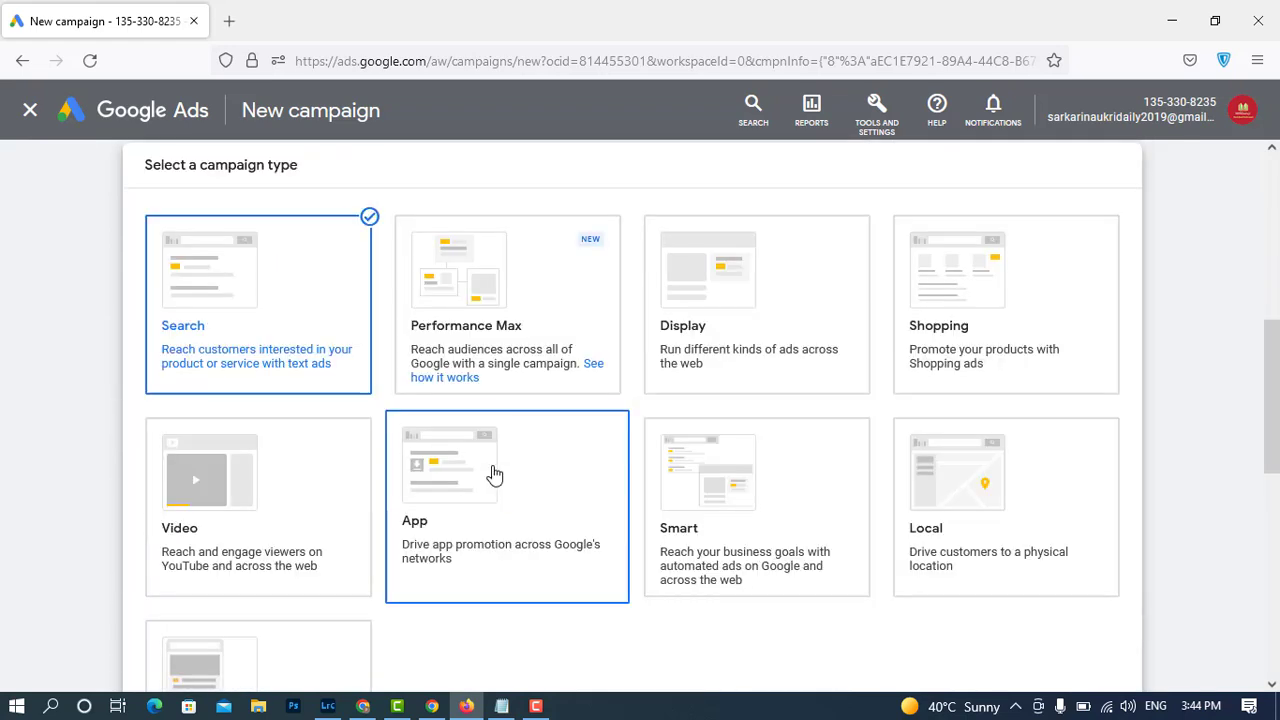
click(276, 509)
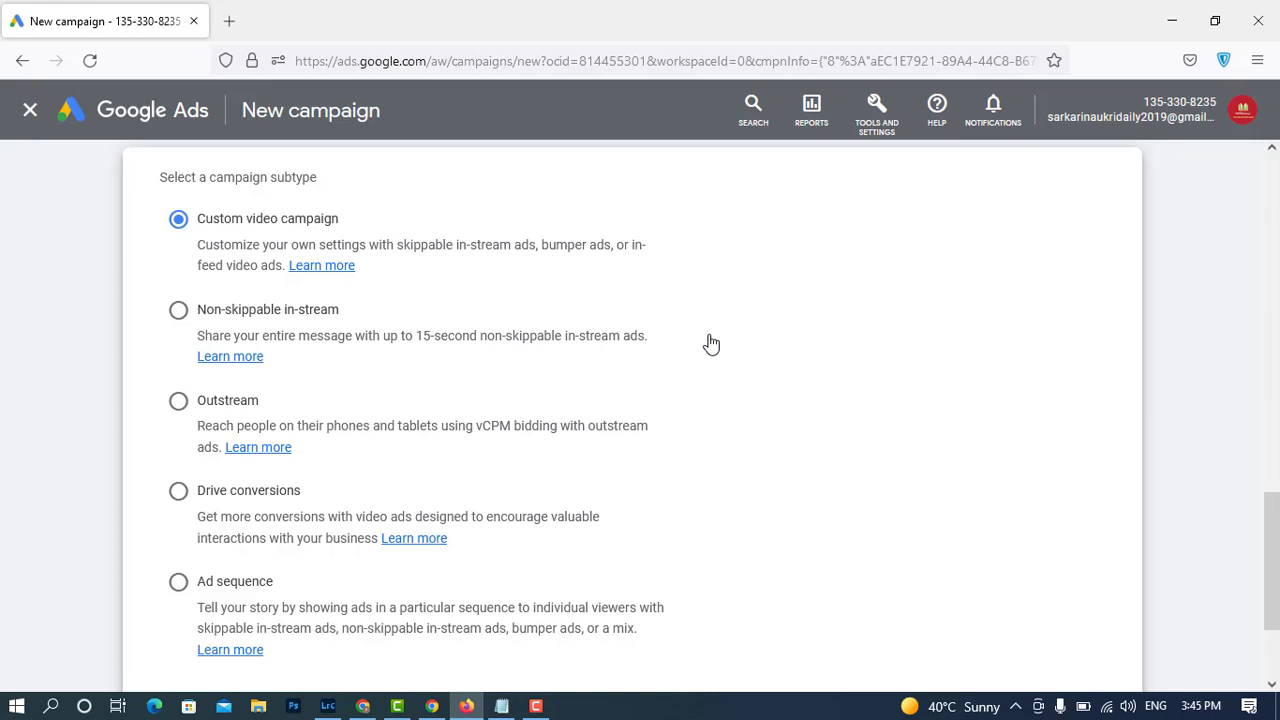
Review the video campaign subtypes, keep Custom video campaign and continue to the campaign settings.
scroll(710, 344, down, 3)
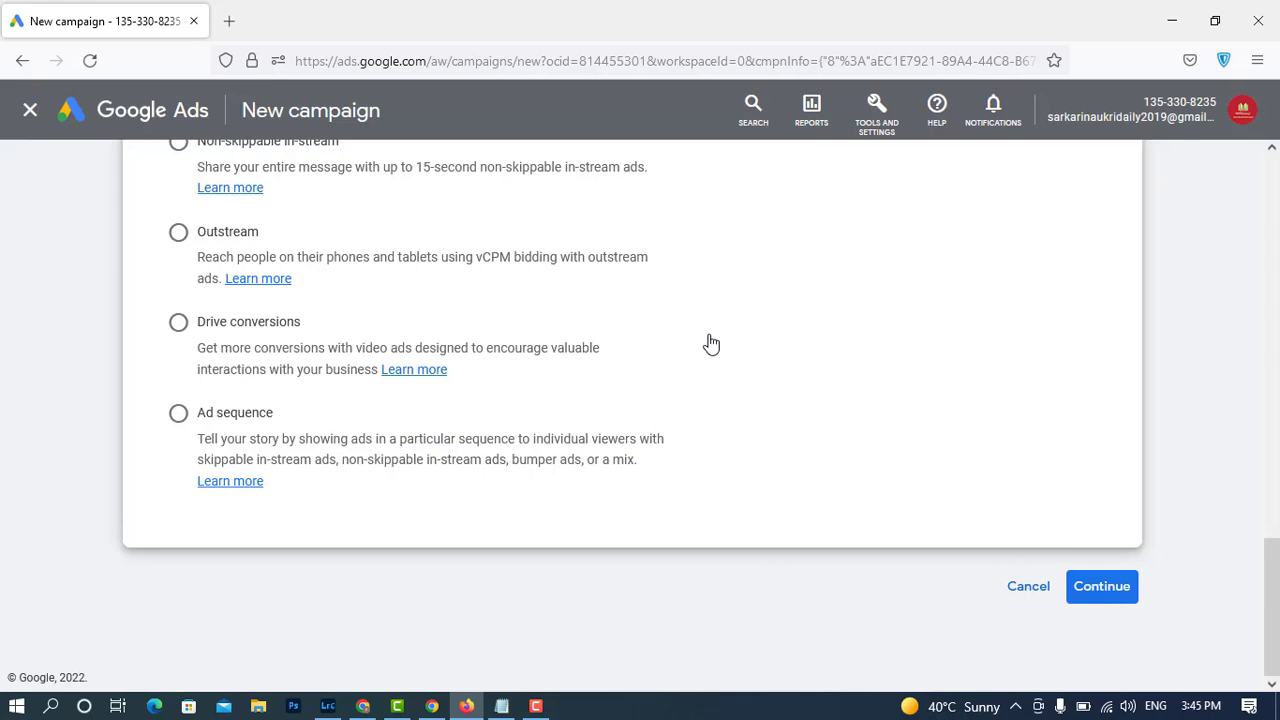
scroll(711, 344, up, 3)
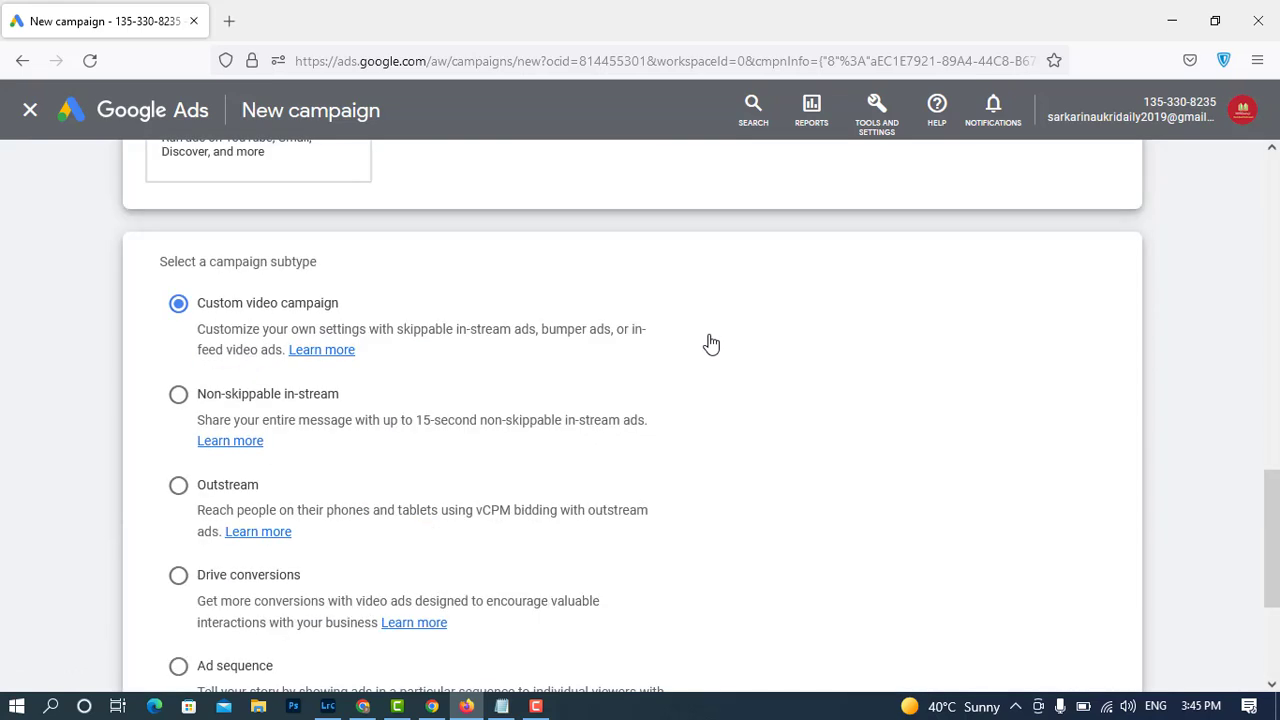
scroll(711, 344, down, 2)
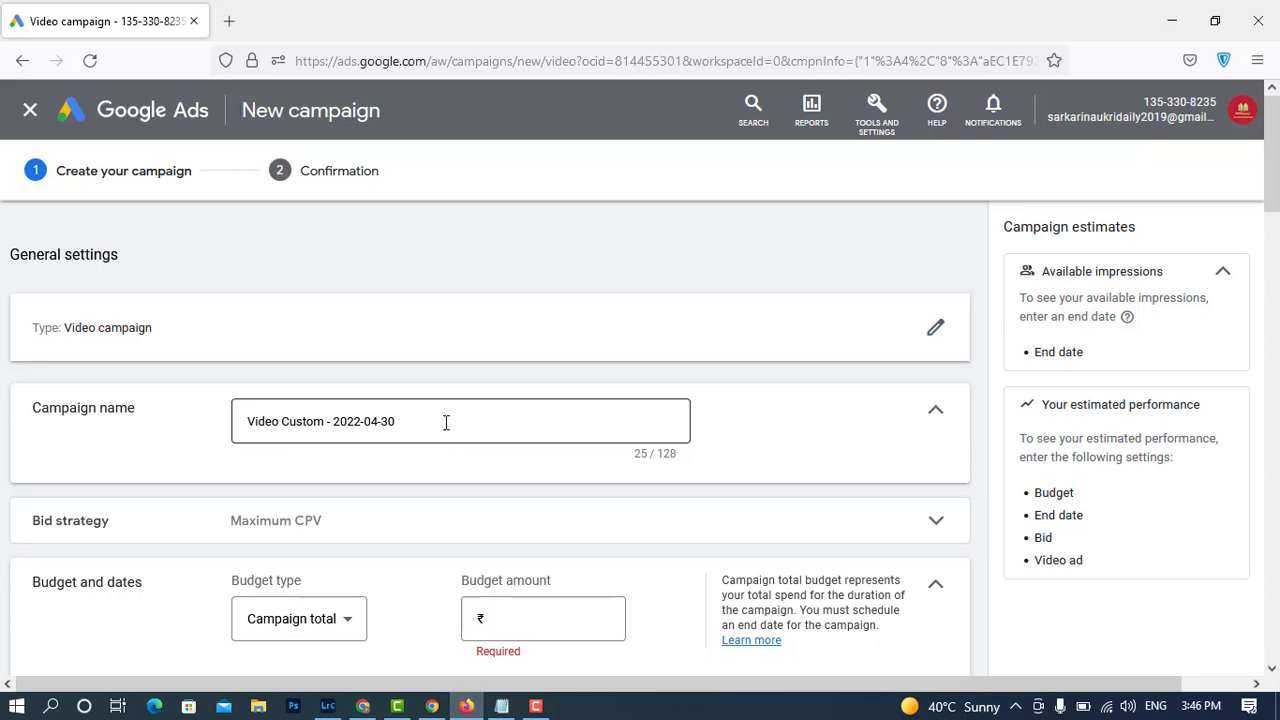
Replace the default campaign name with "Money Matters ads".
drag(446, 422, 151, 422)
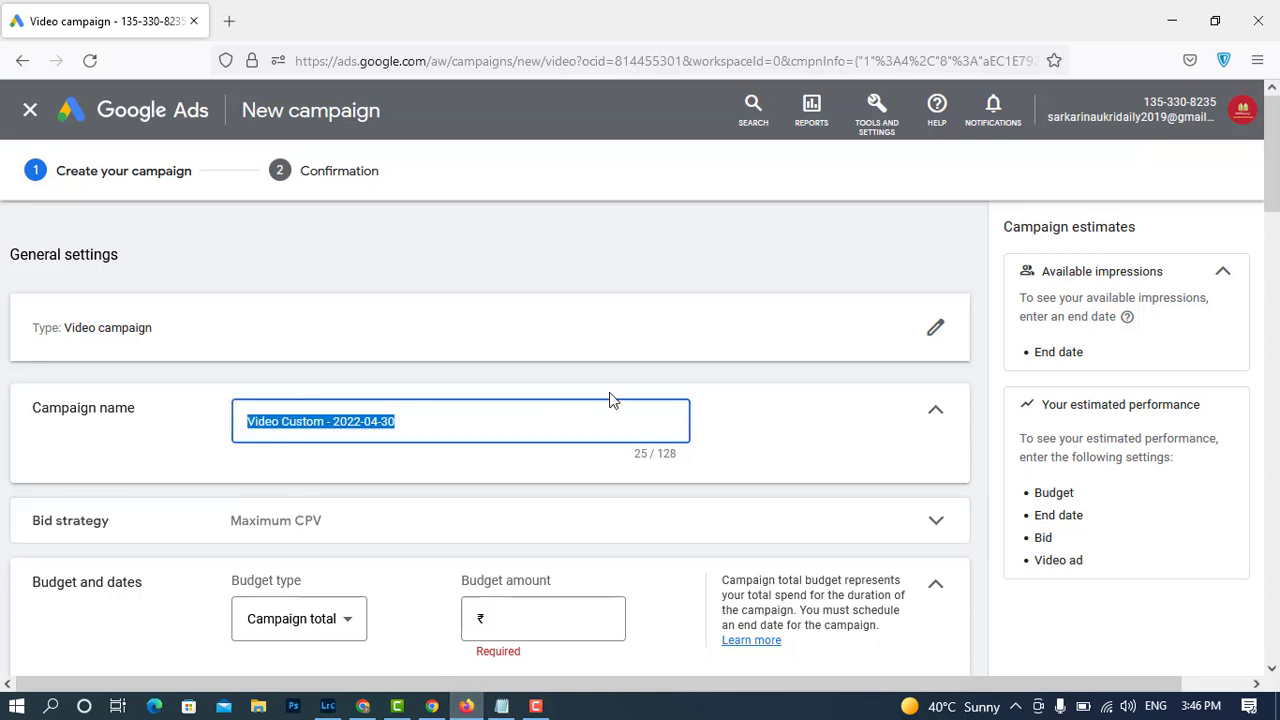
key(BackSpace)
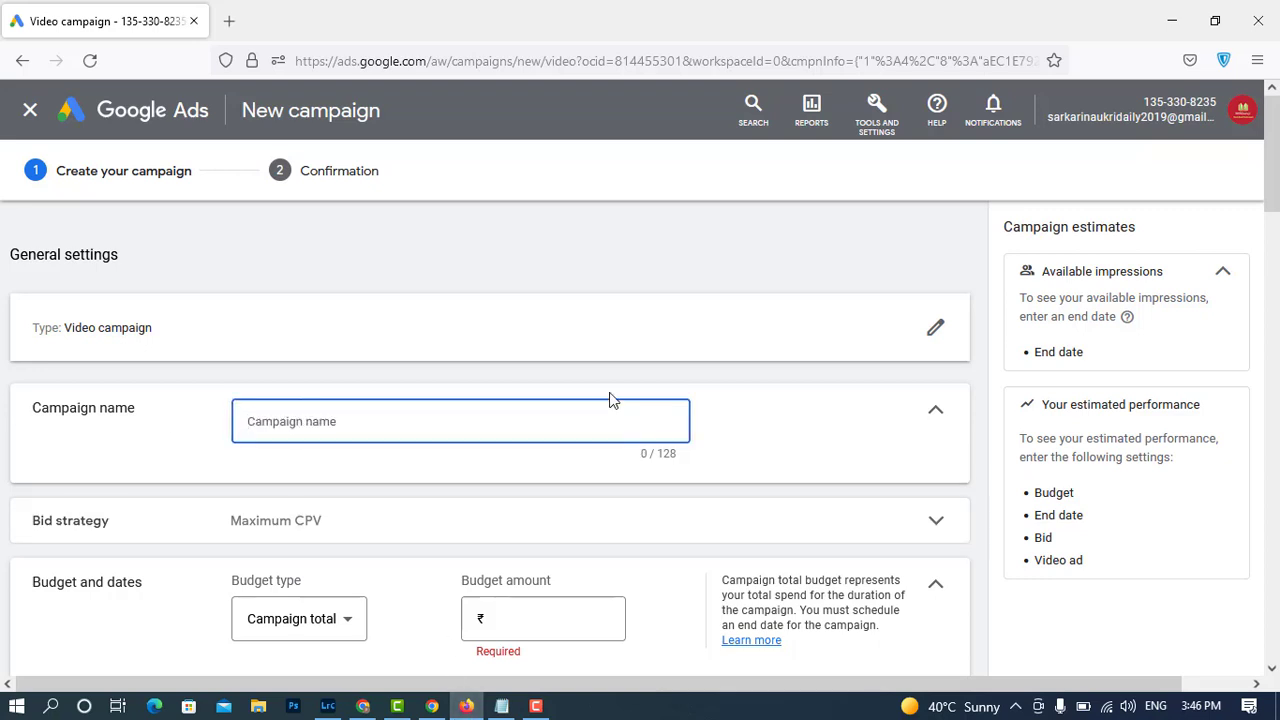
text(Money Matters ads)
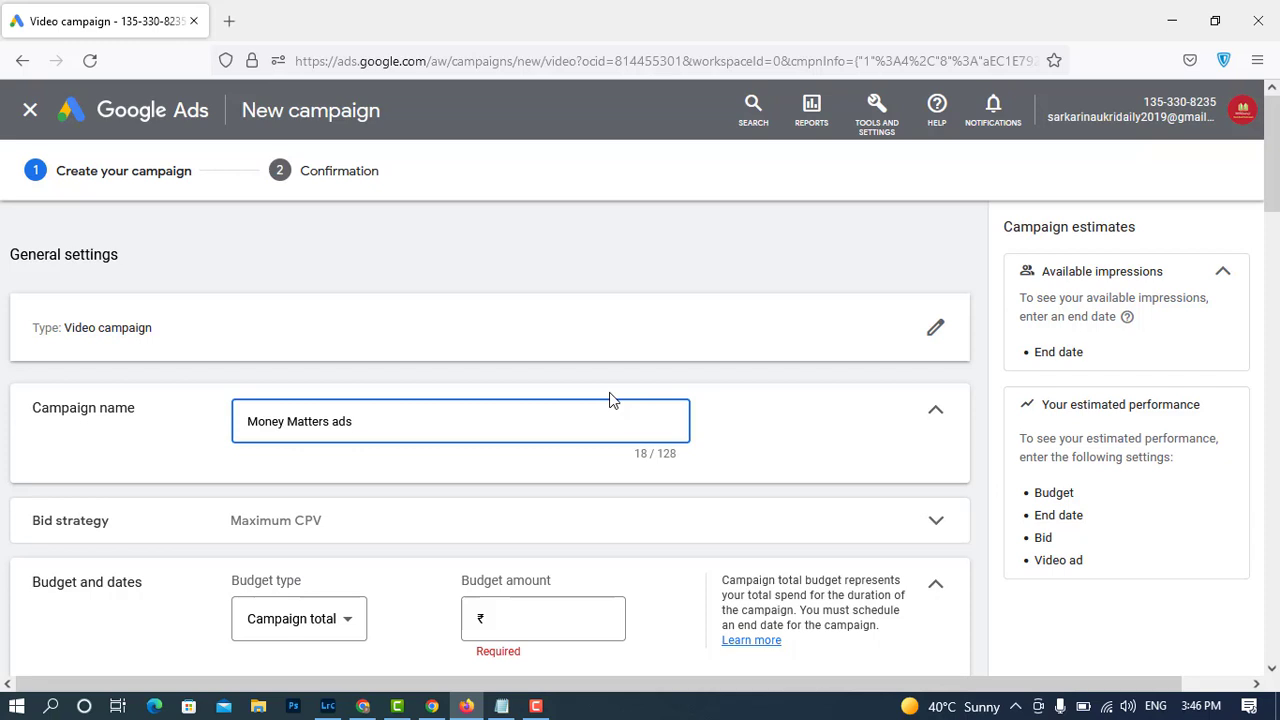
Set the campaign's bid strategy to Target CPM.
scroll(797, 405, down, 2)
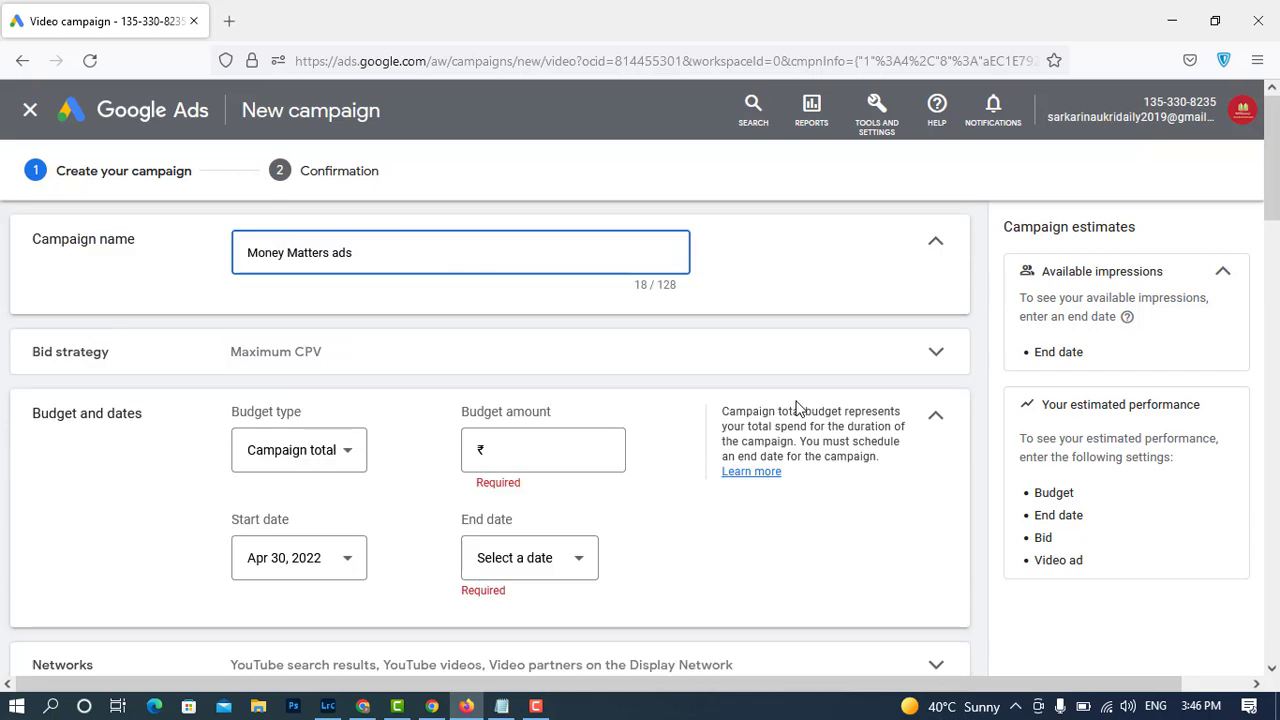
click(594, 366)
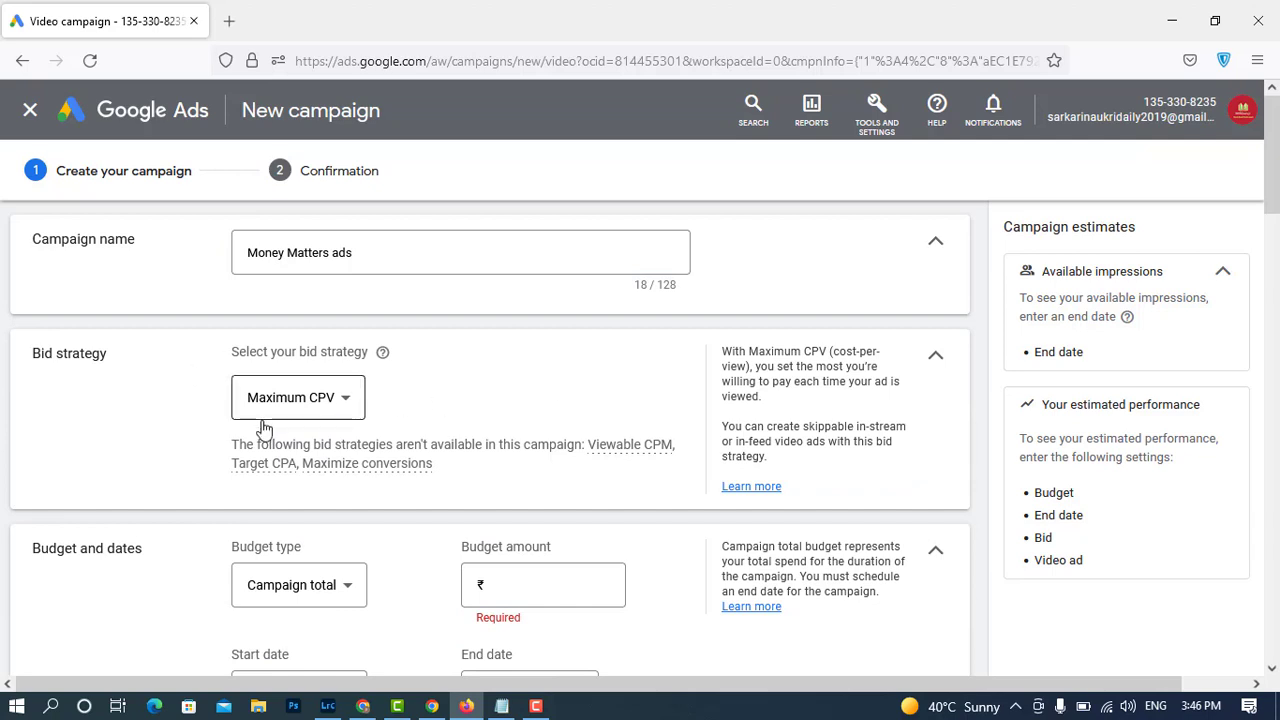
click(355, 413)
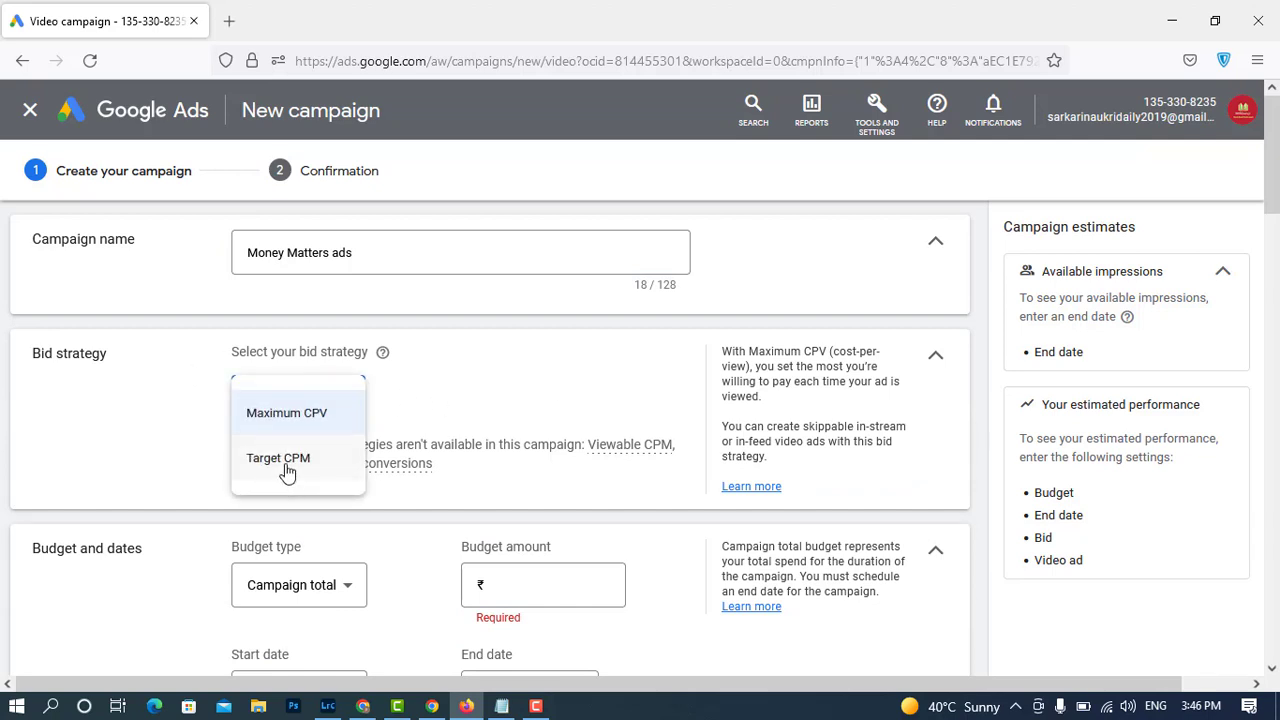
click(354, 455)
Examine the Target CPM bidding field, the video ad section and the targeting sections of the campaign form.
scroll(587, 392, up, 2)
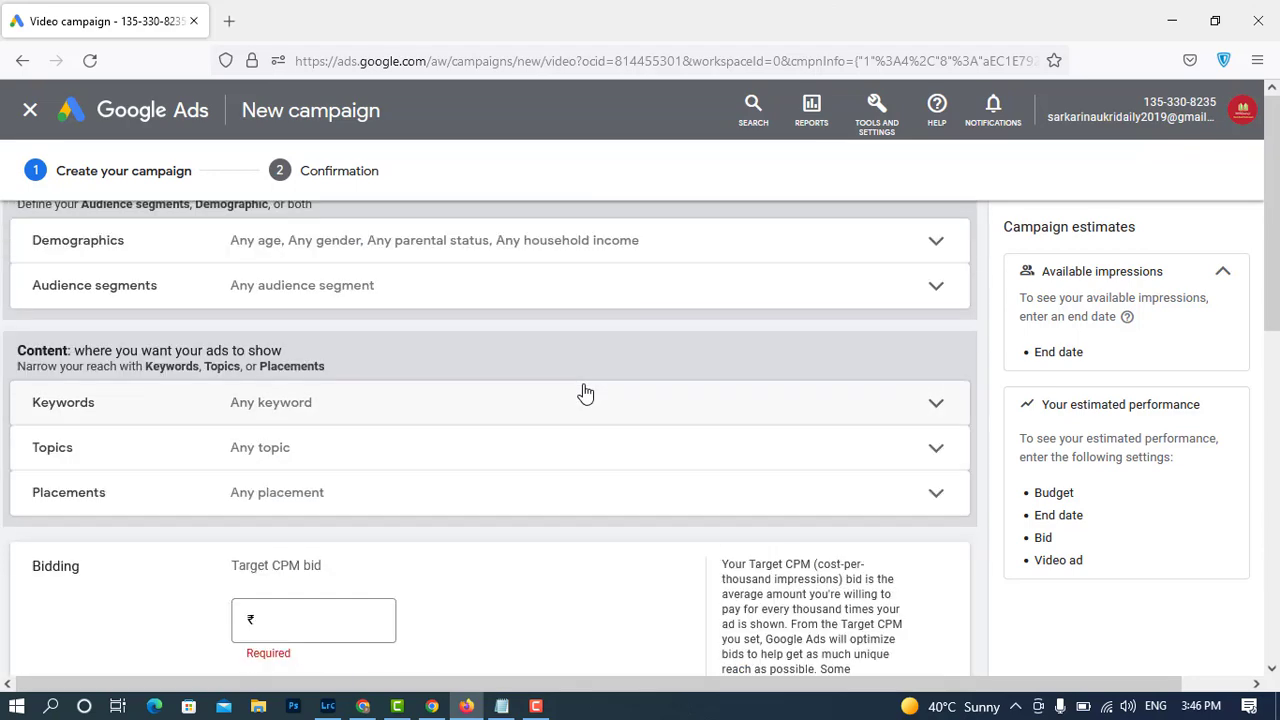
scroll(749, 562, down, 2)
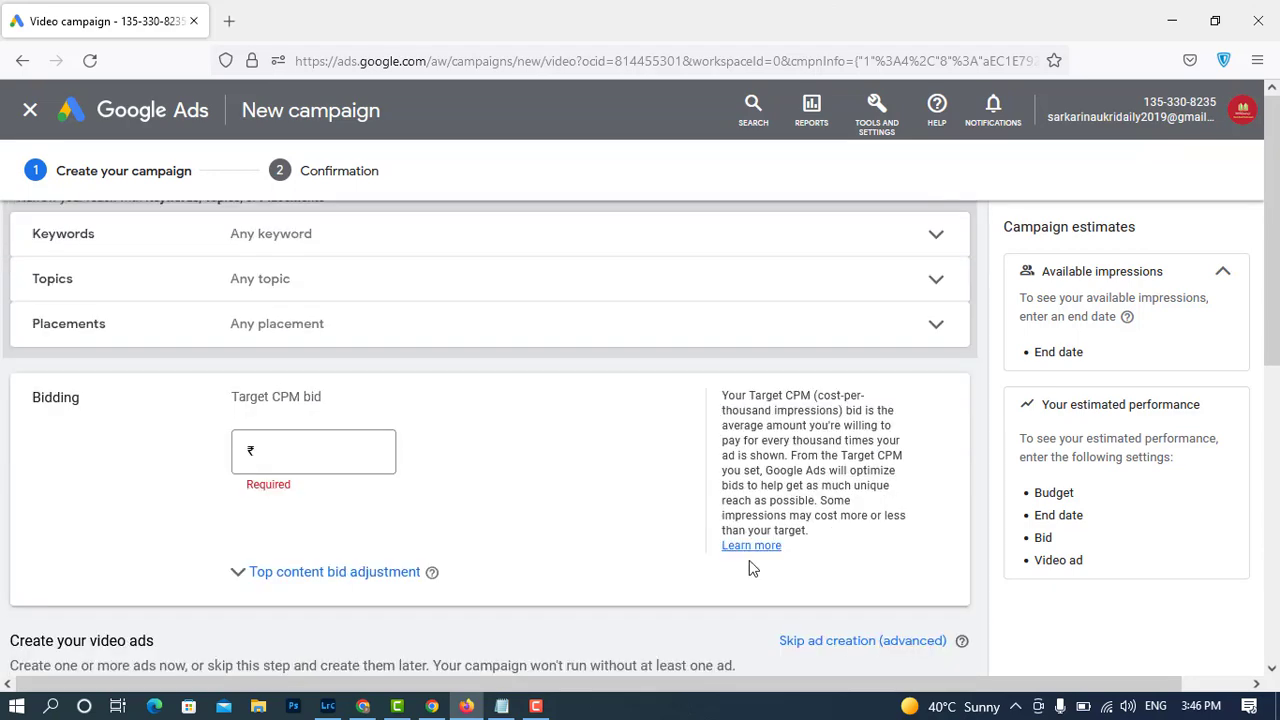
scroll(343, 457, down, 5)
scroll(400, 440, up, 4)
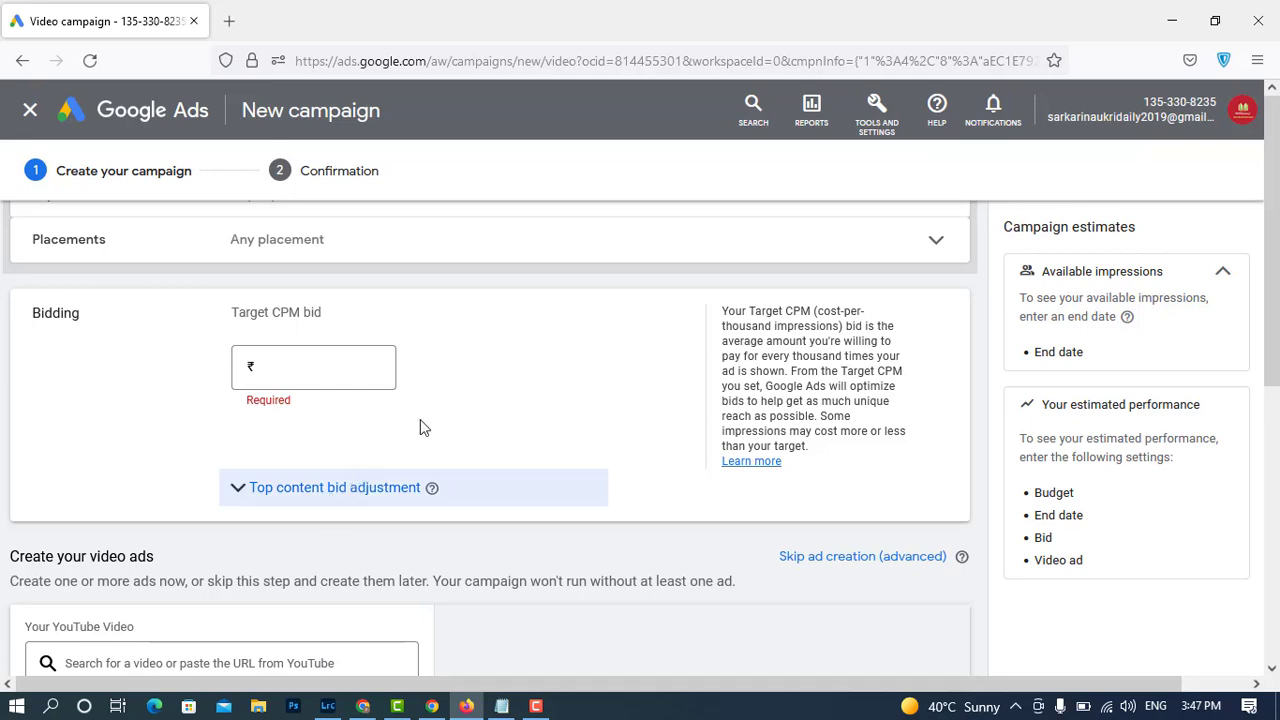
scroll(400, 412, up, 1)
scroll(303, 452, up, 8)
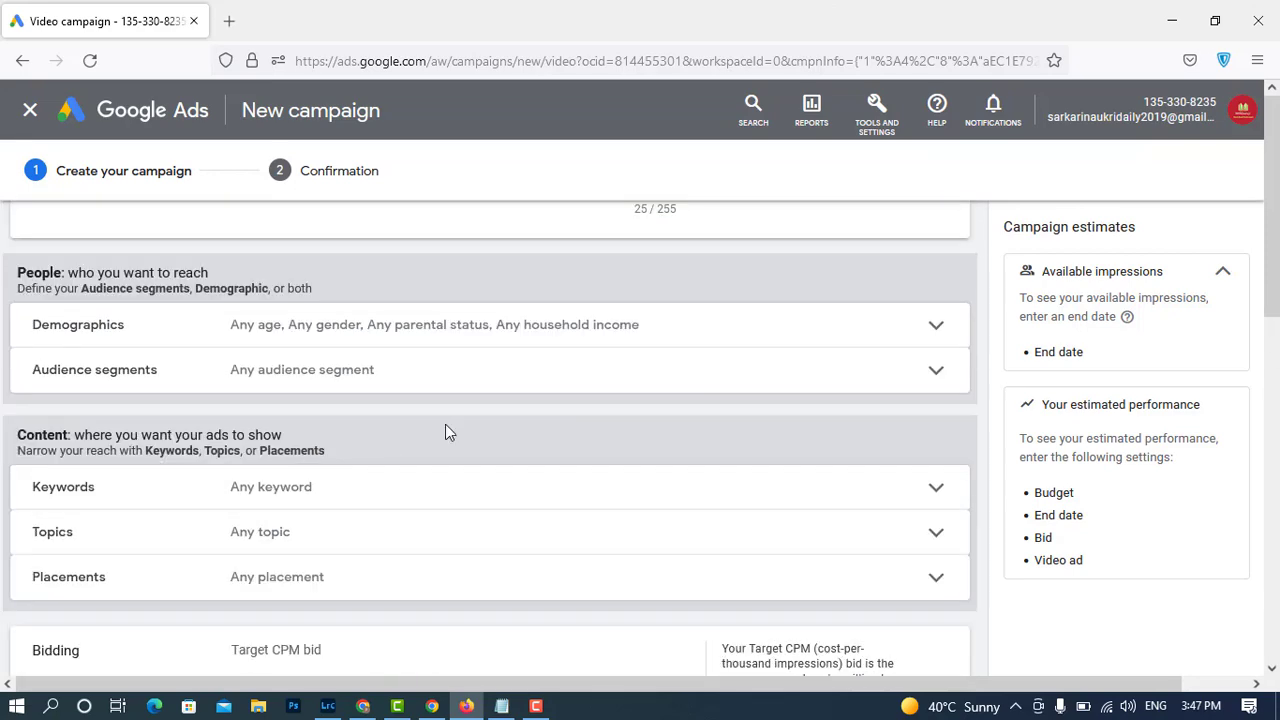
scroll(447, 433, down, 3)
scroll(447, 433, up, 10)
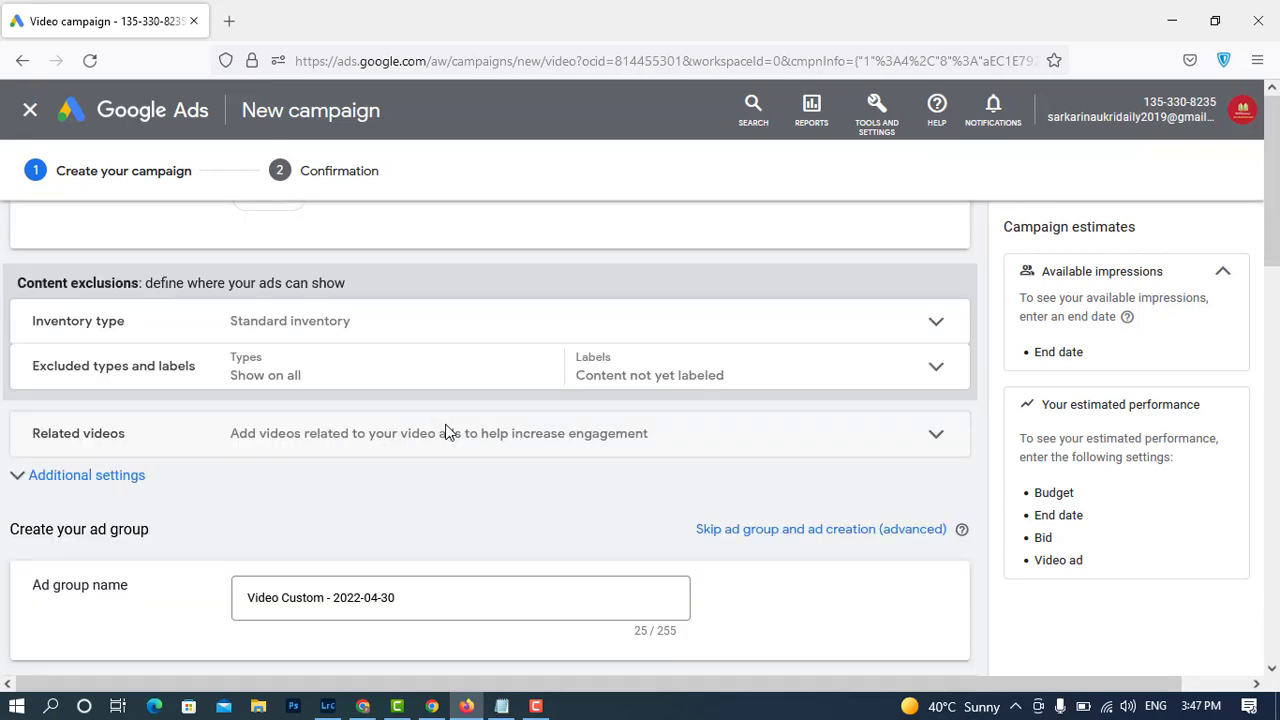
scroll(447, 425, up, 8)
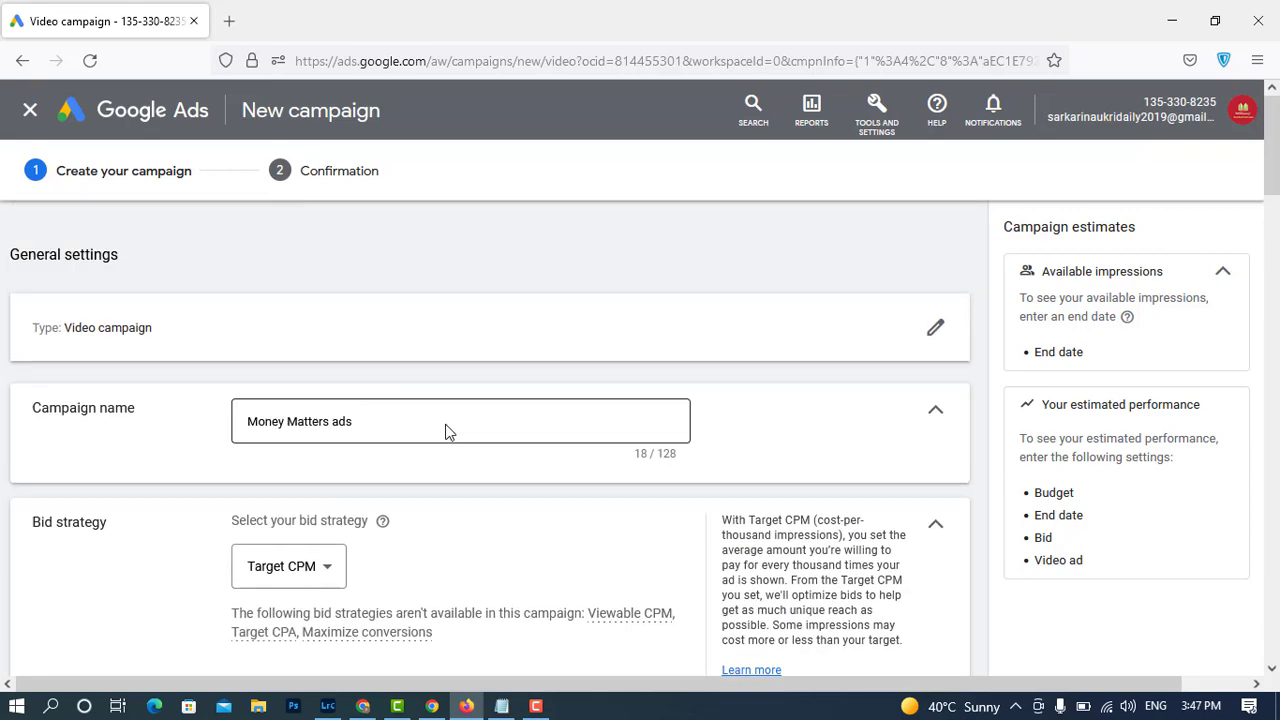
Switch the campaign's bid strategy to Maximum CPV and look over the campaign form.
click(314, 570)
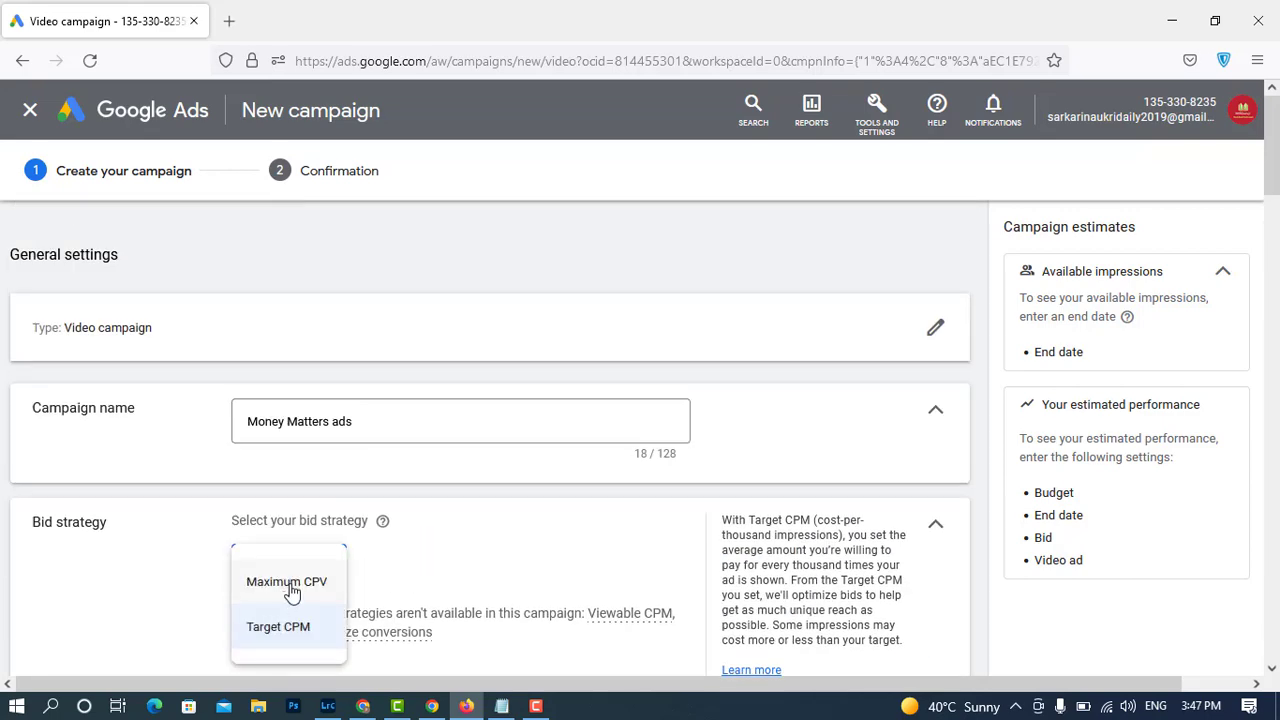
scroll(537, 551, down, 15)
scroll(620, 430, up, 10)
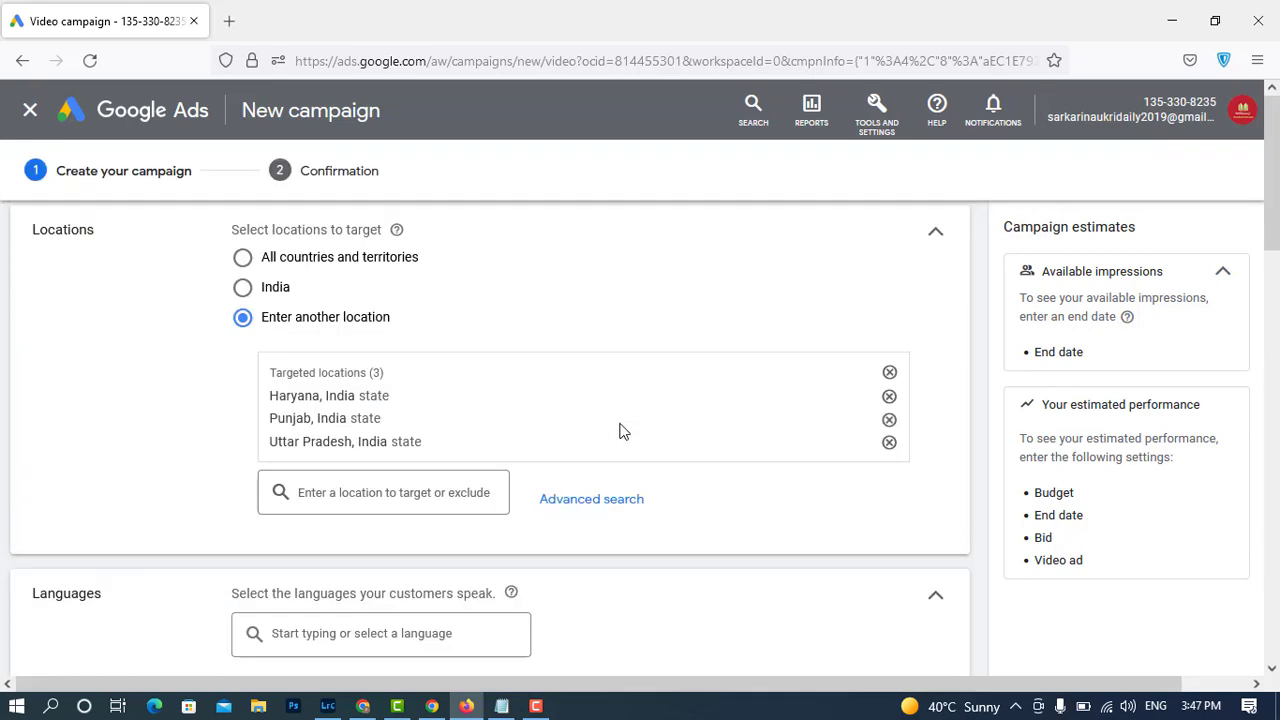
scroll(620, 430, up, 10)
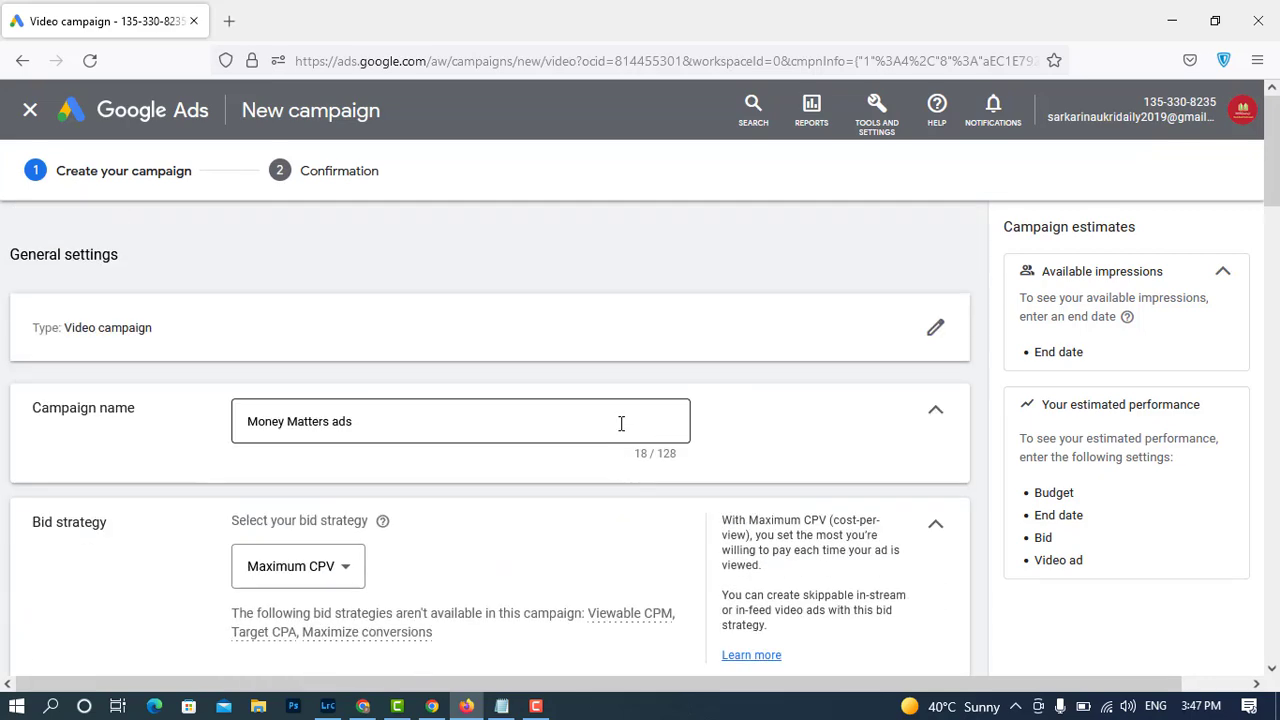
Set the campaign's budget type to Daily with a budget amount of ₹150.00.
scroll(621, 423, down, 2)
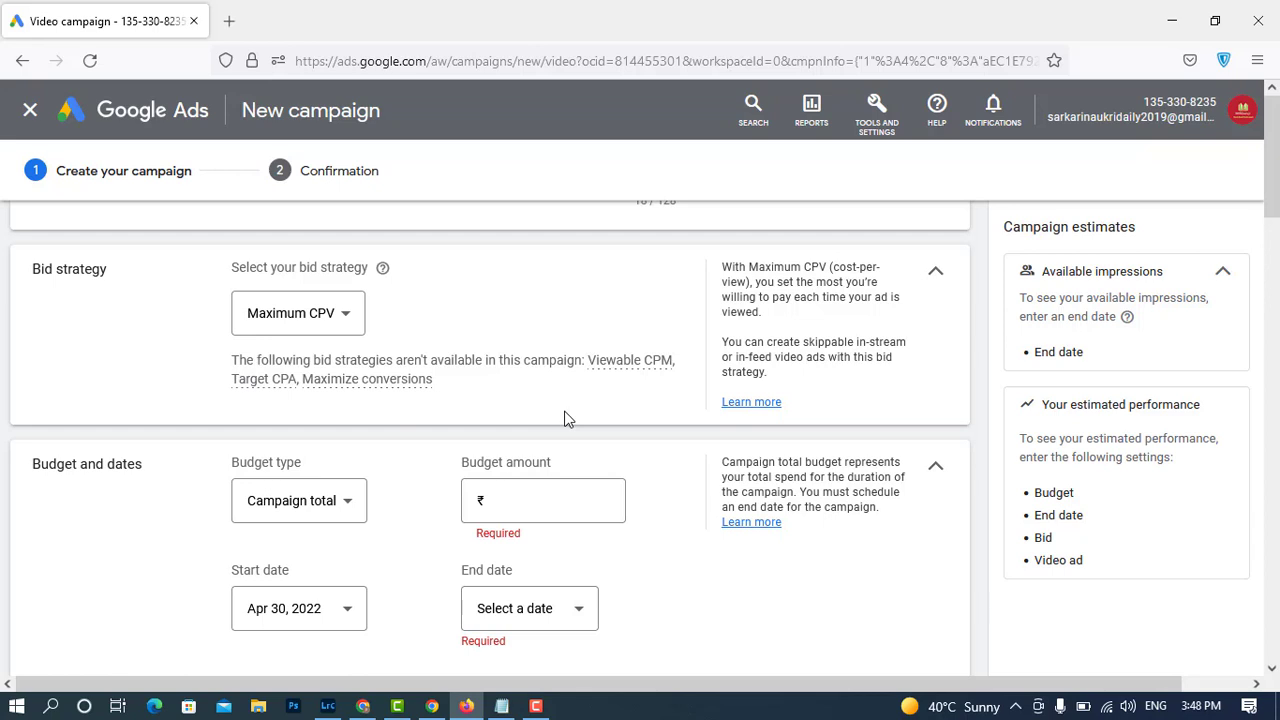
scroll(610, 408, down, 3)
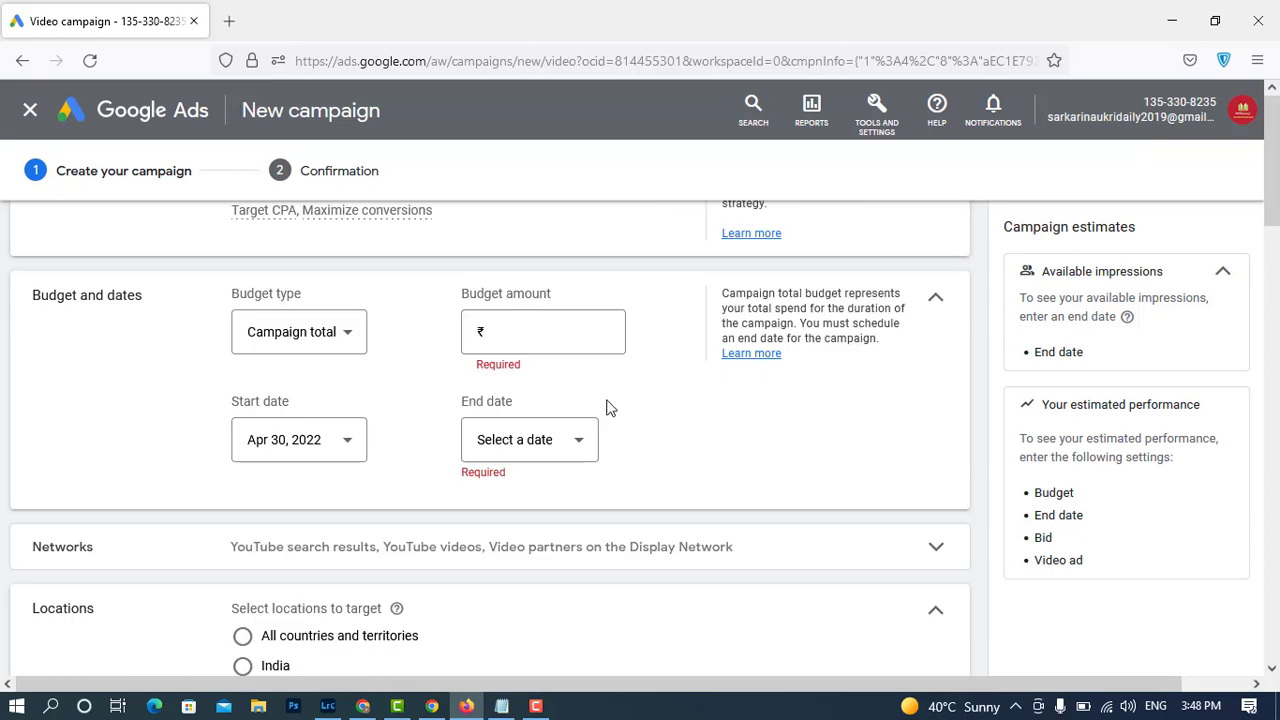
click(345, 335)
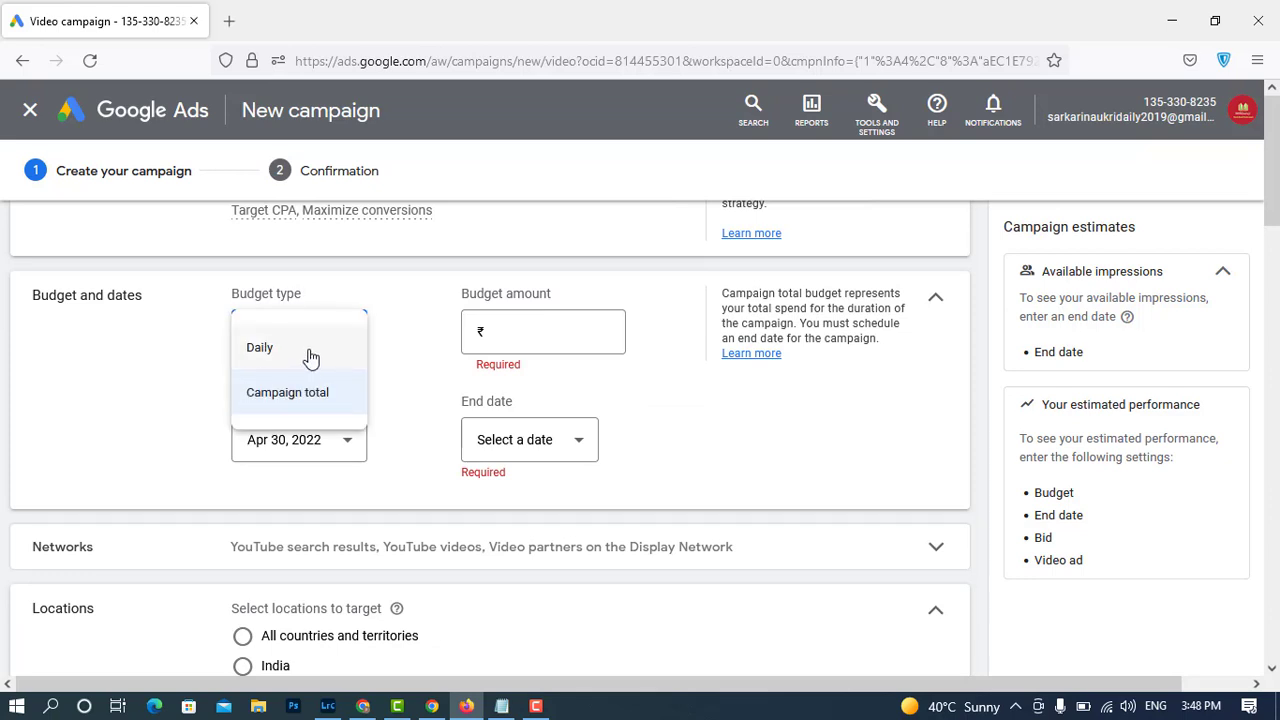
click(309, 355)
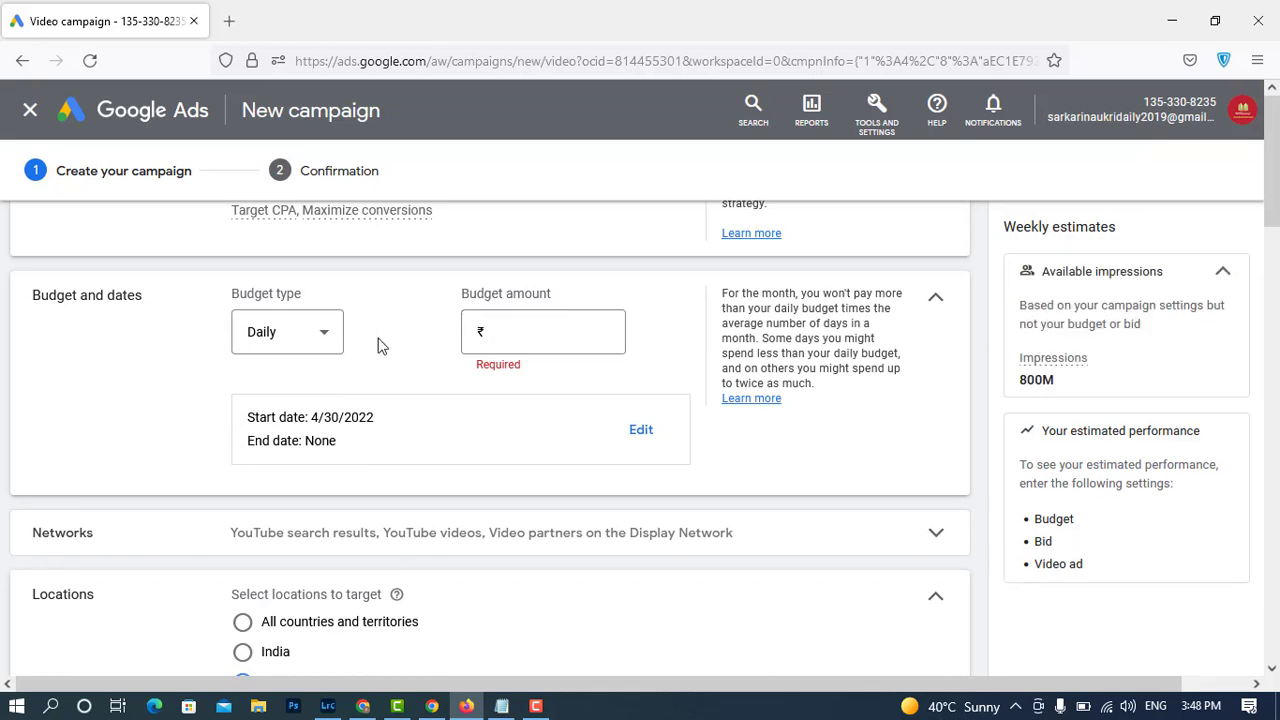
click(534, 329)
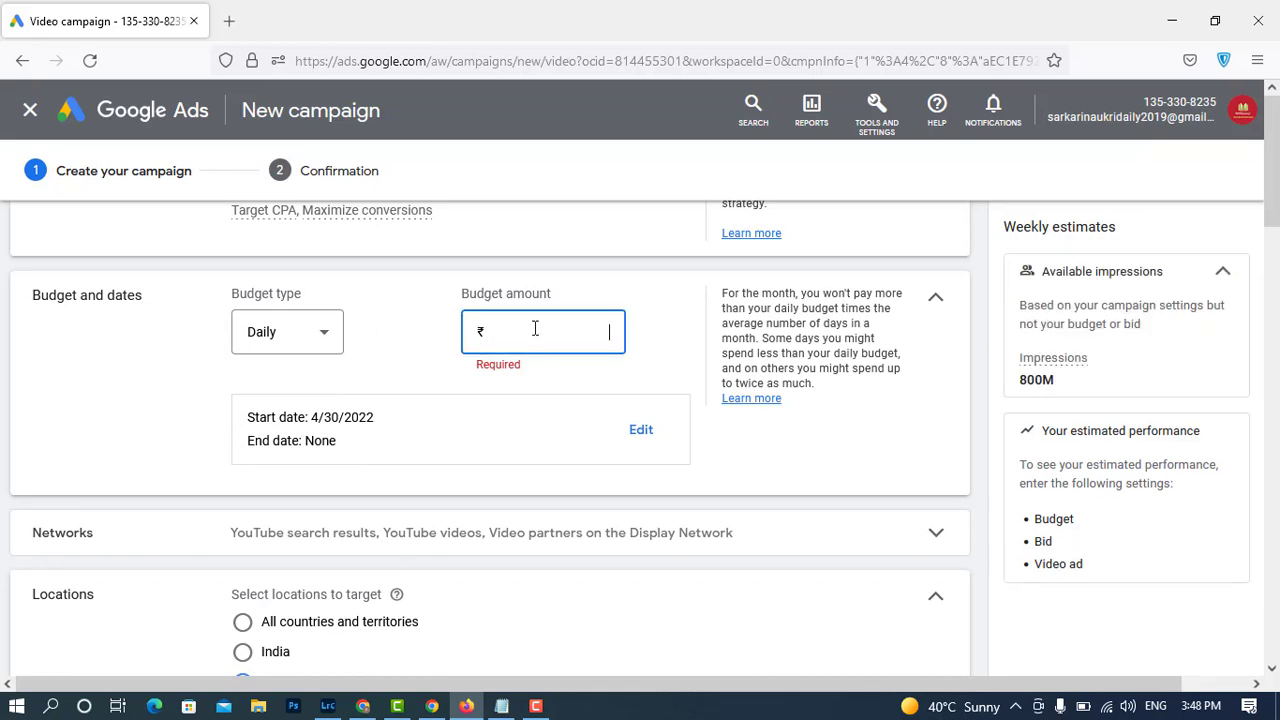
text(150.00)
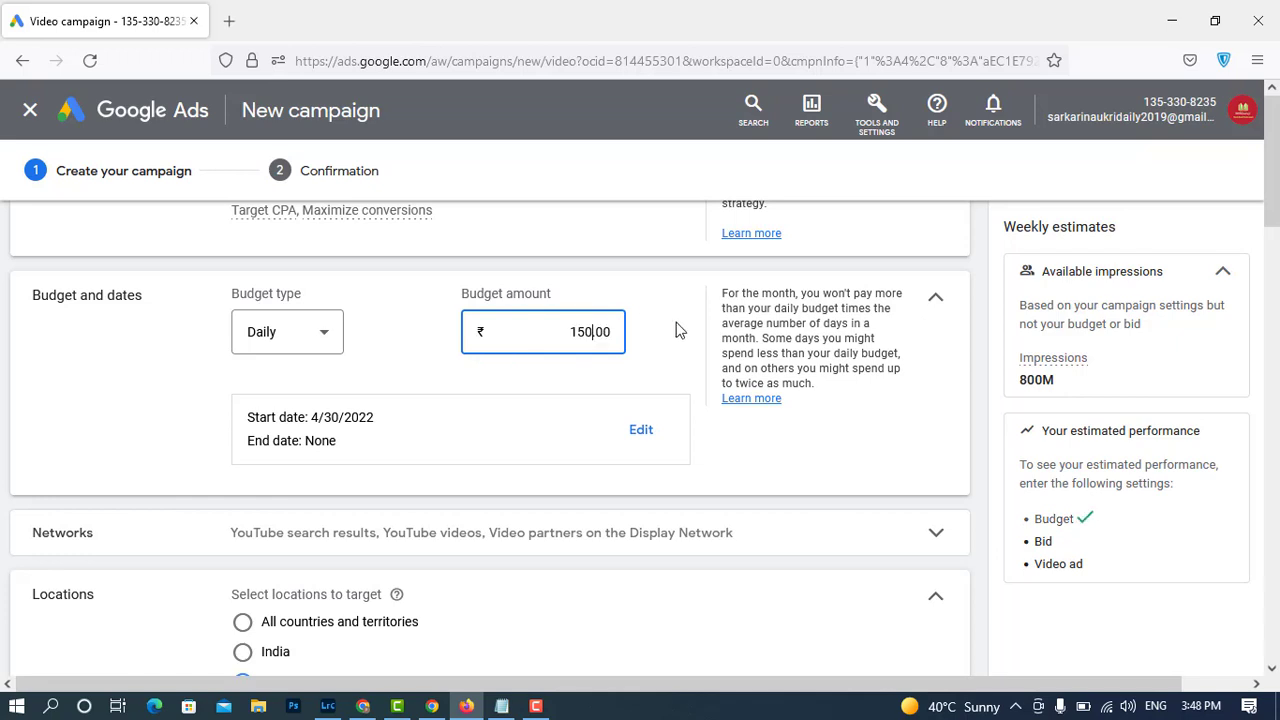
Exclude video partners on the Display Network from the campaign's networks, keeping YouTube search results and YouTube videos.
click(676, 333)
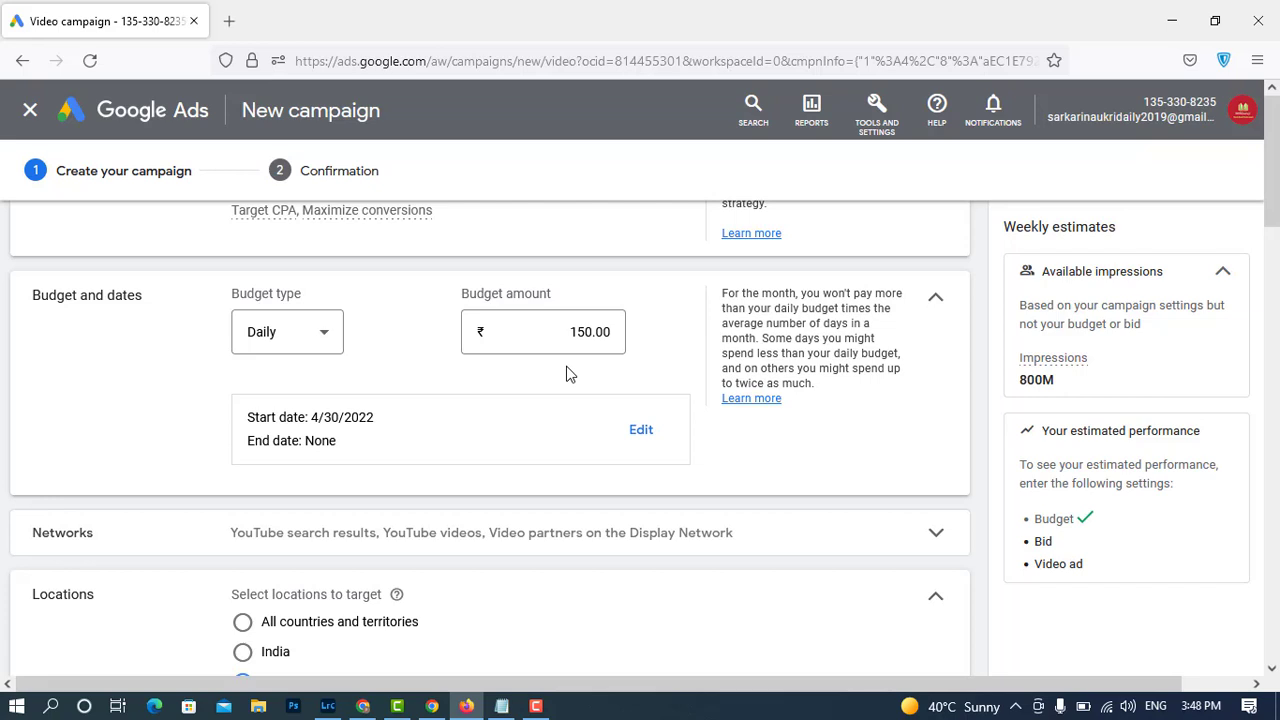
scroll(568, 370, down, 3)
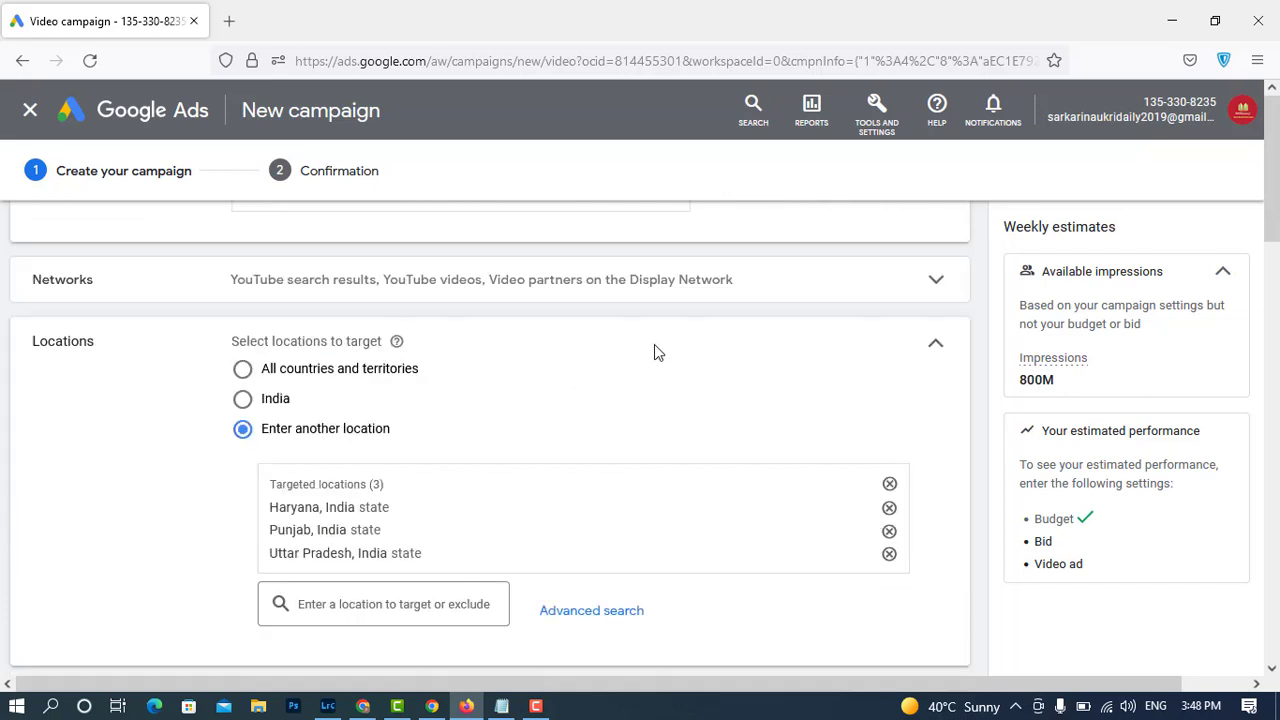
click(882, 284)
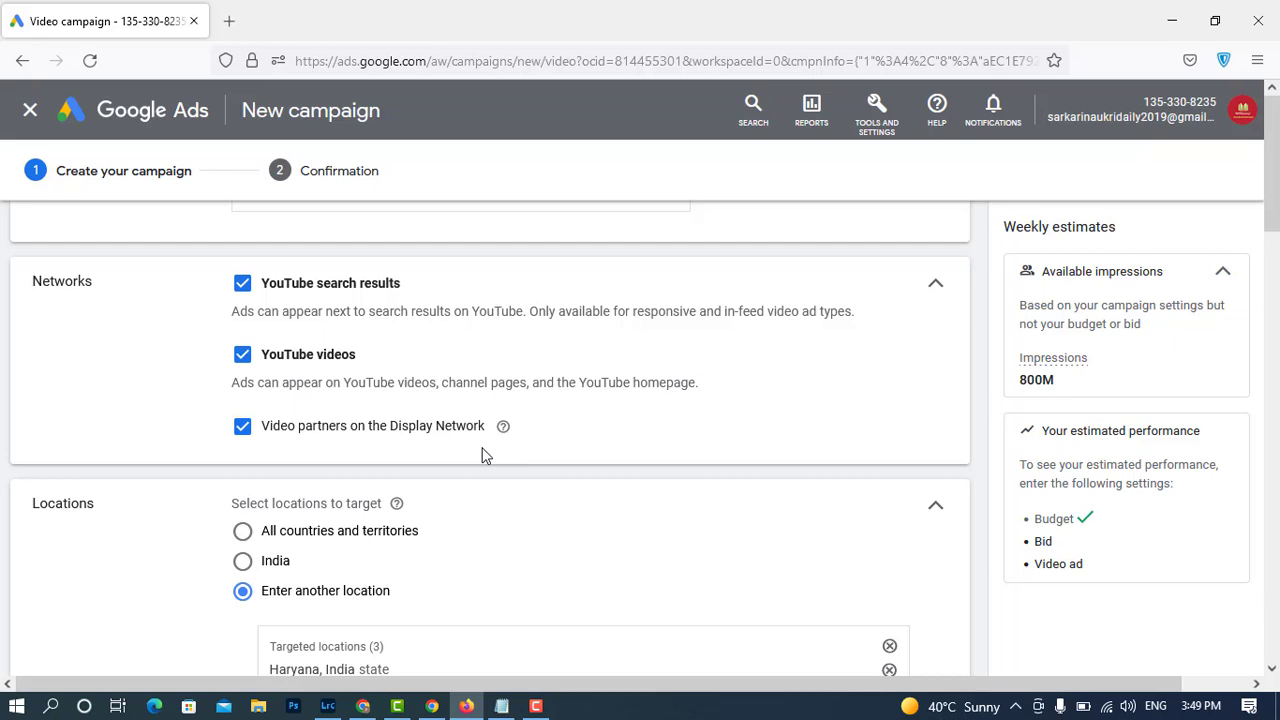
click(243, 427)
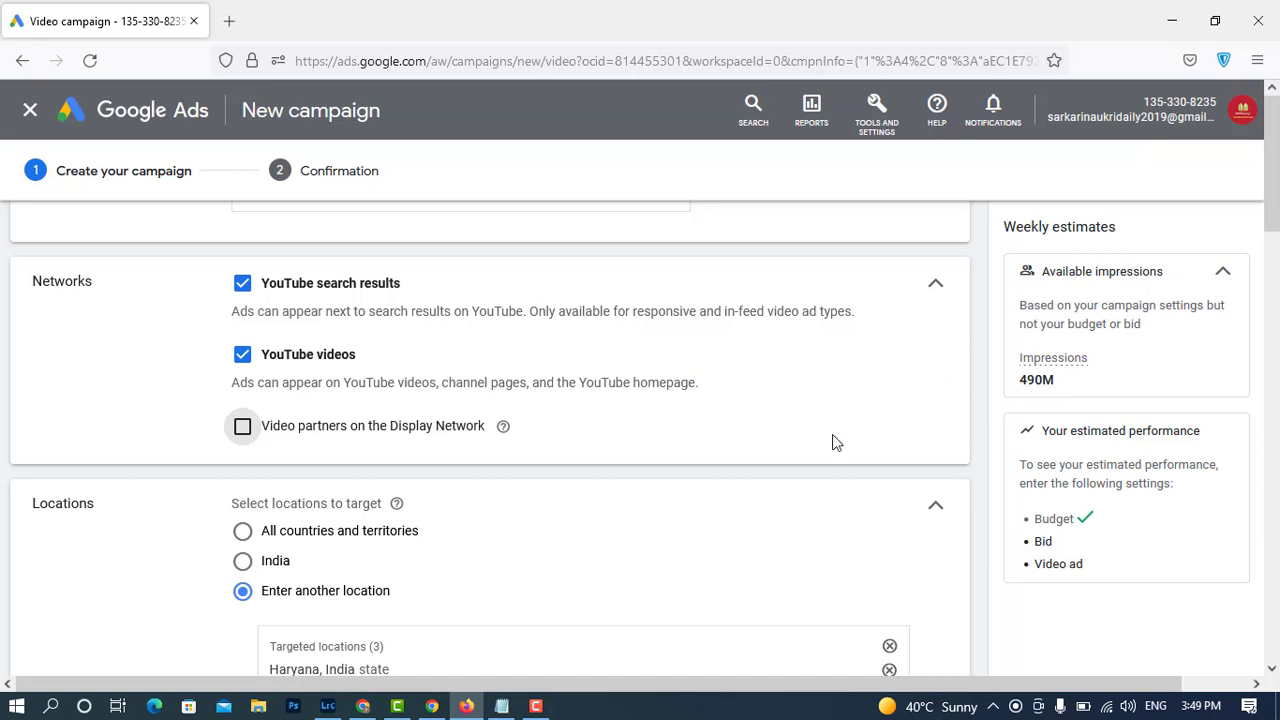
Set the campaign's target location to India instead of the individually listed states.
scroll(832, 440, down, 1)
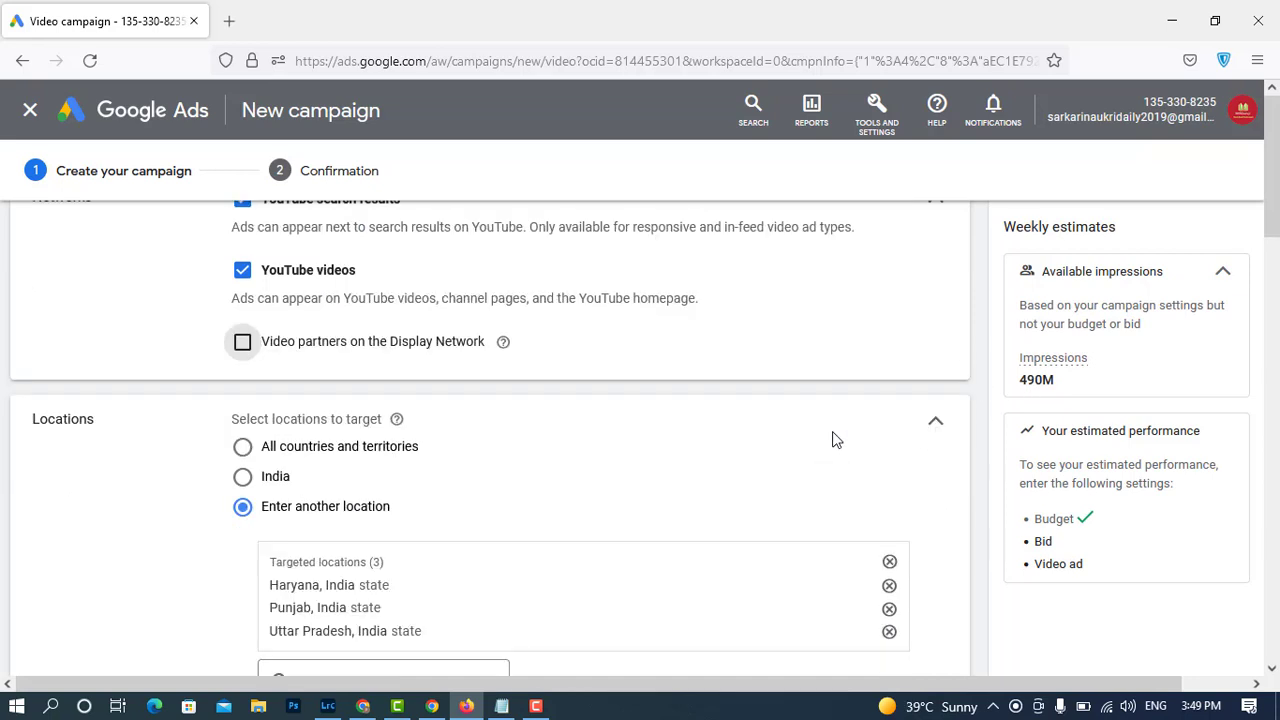
scroll(835, 440, down, 2)
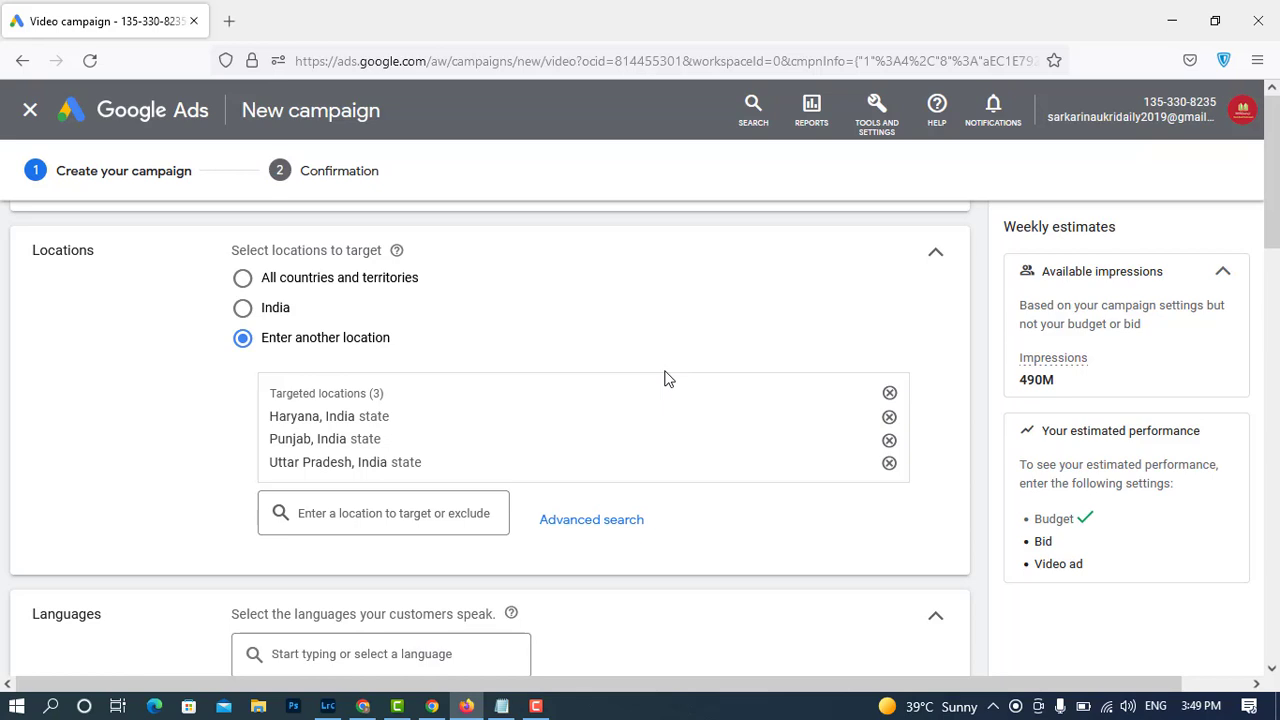
click(243, 308)
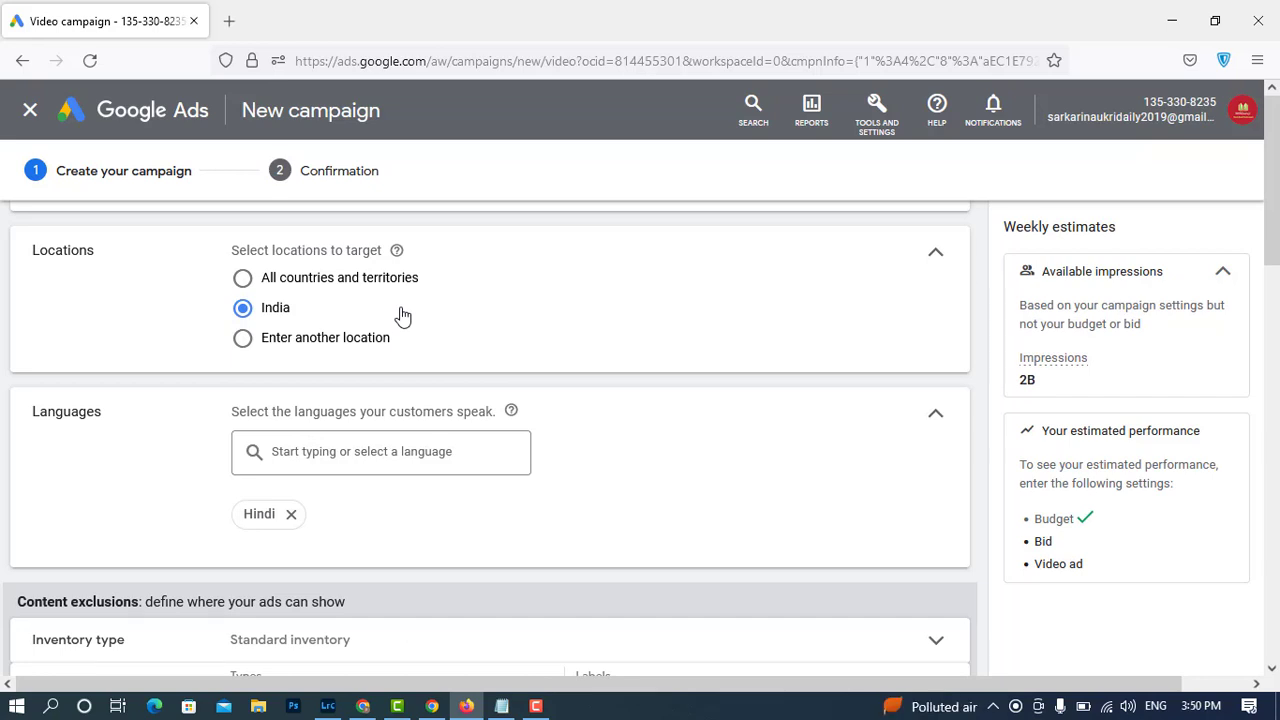
Expand the inventory type setting and examine the Expanded, Standard and Limited inventory descriptions.
scroll(742, 445, down, 1)
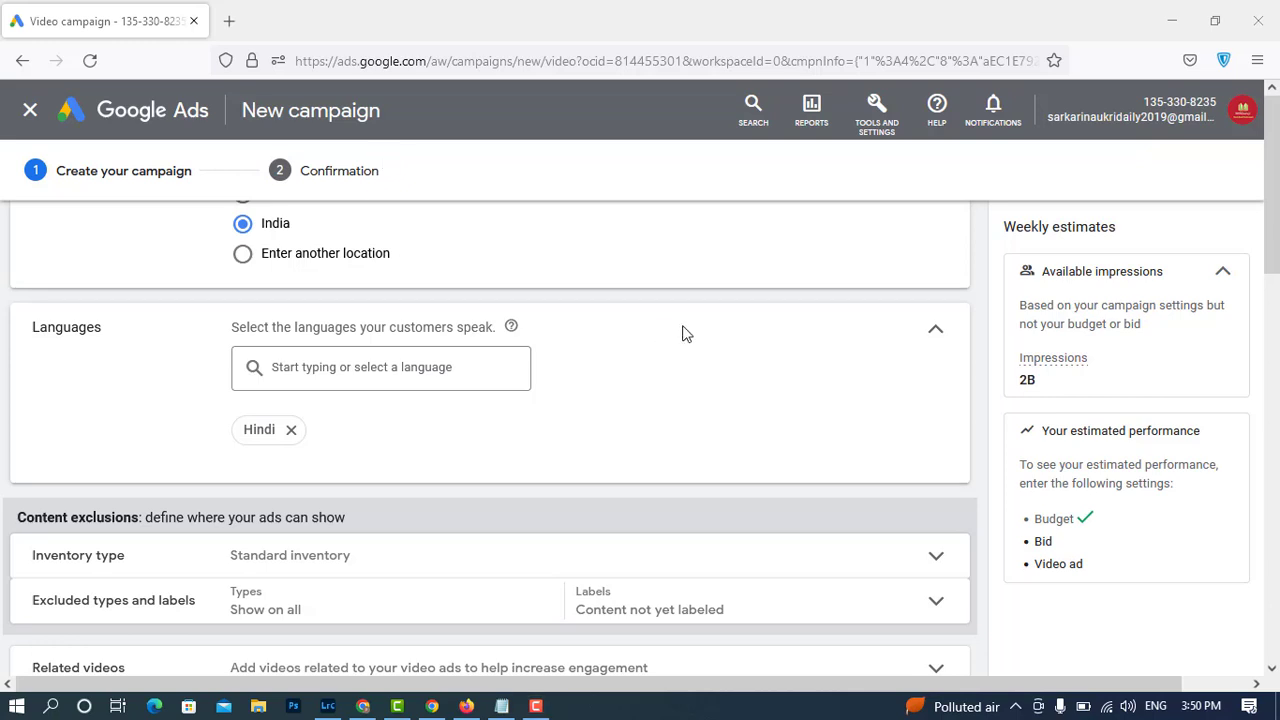
scroll(686, 331, down, 2)
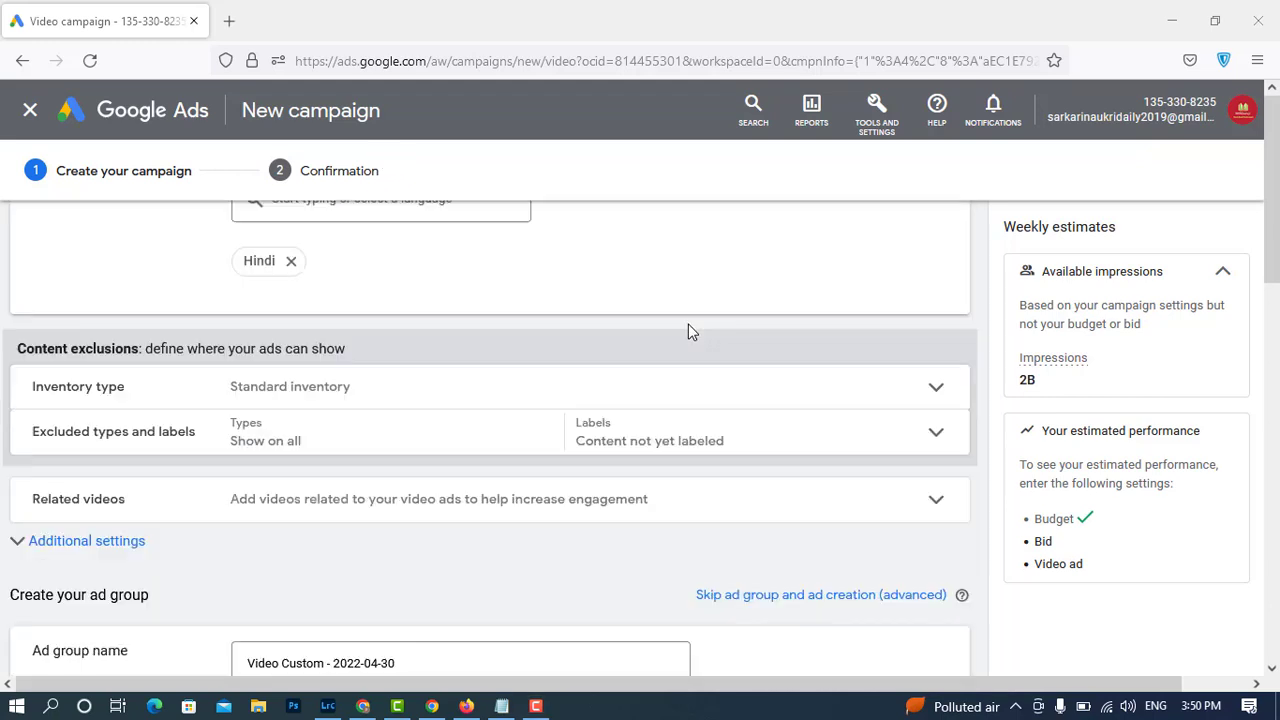
scroll(688, 326, down, 1)
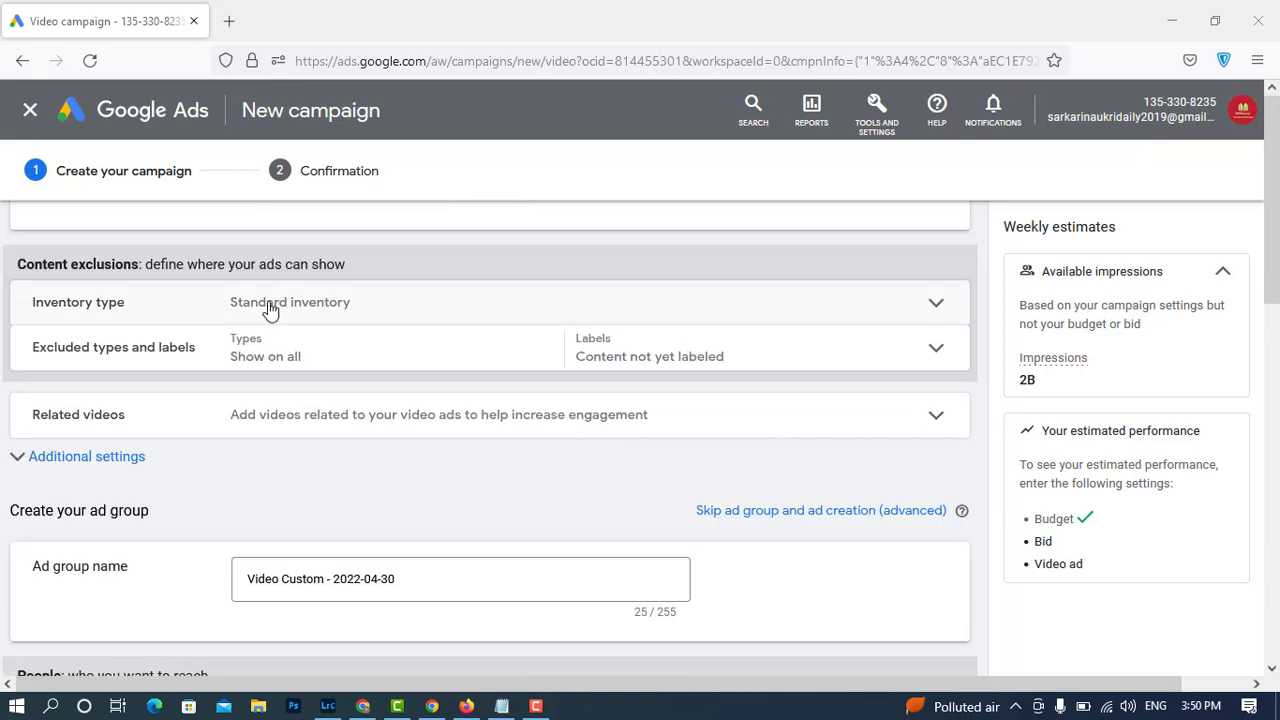
click(482, 315)
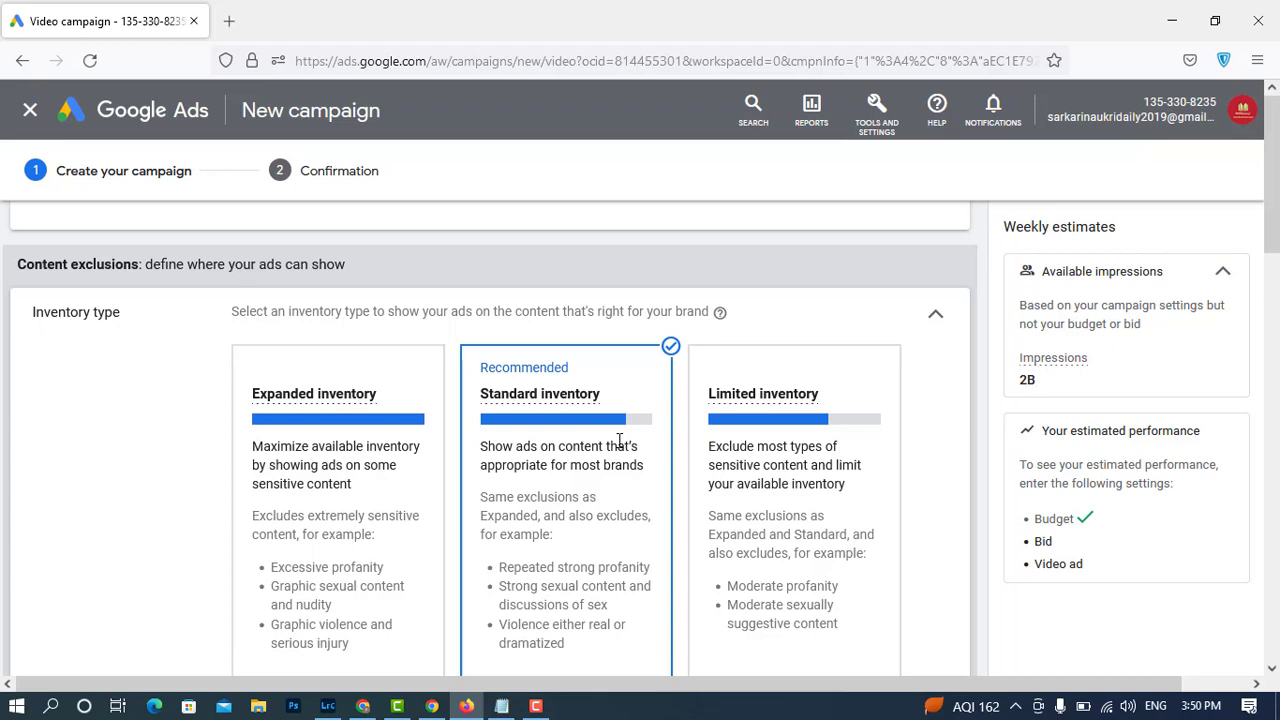
scroll(620, 440, down, 3)
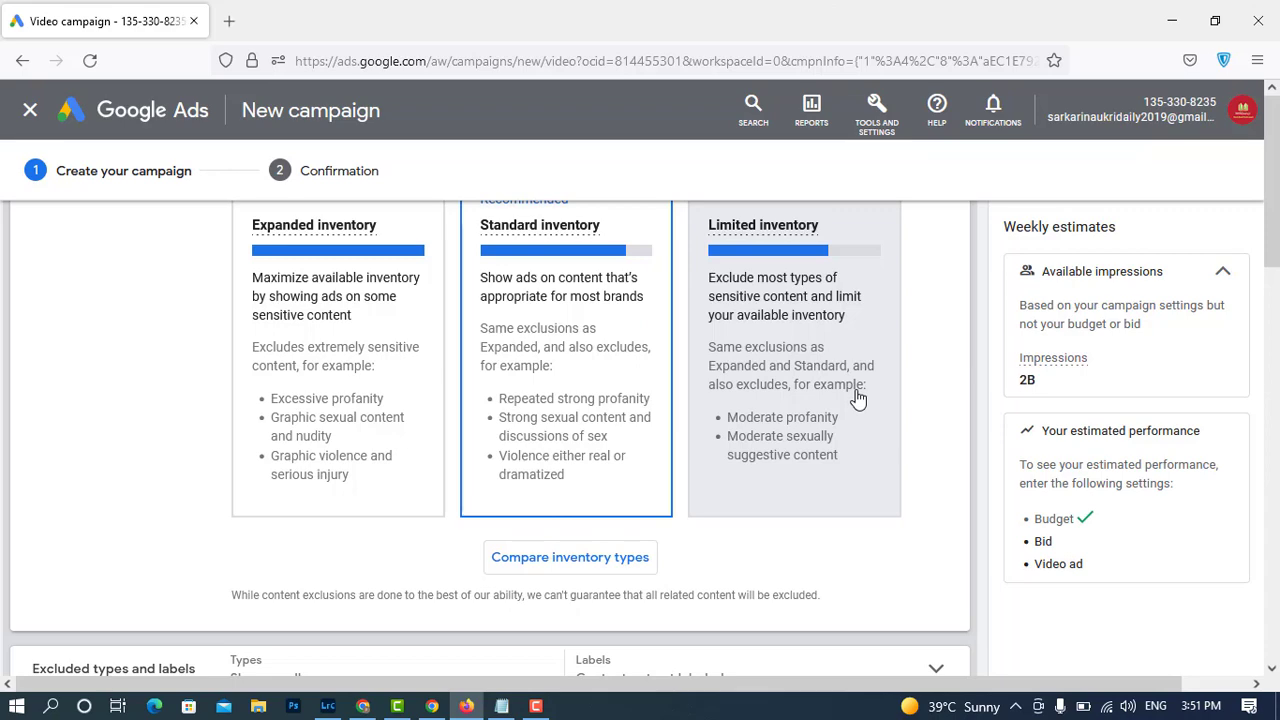
scroll(857, 398, up, 1)
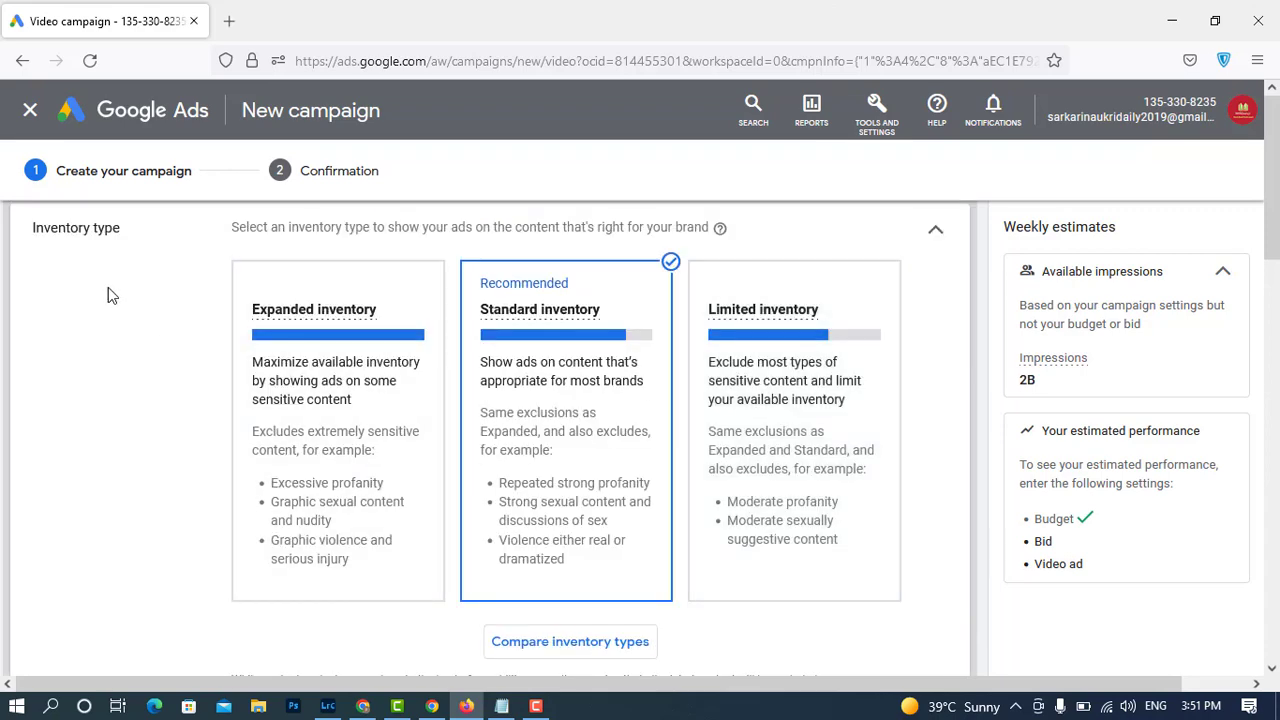
scroll(866, 286, down, 3)
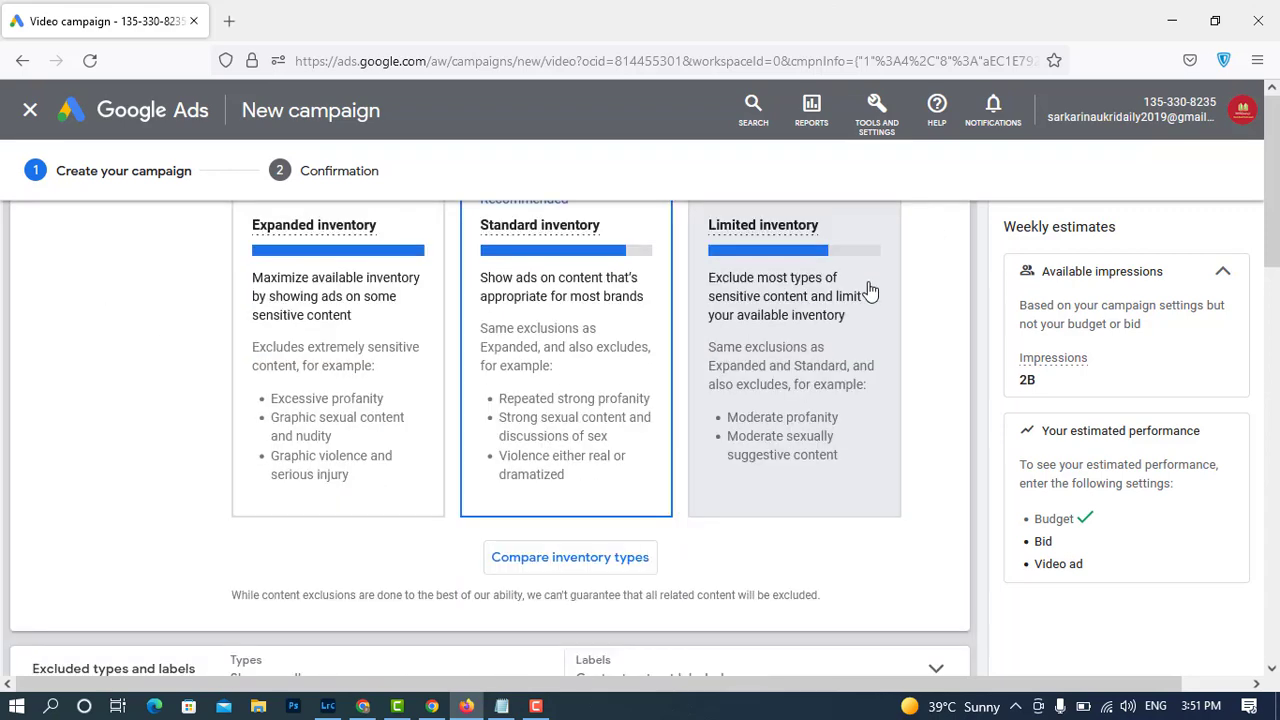
Review the table comparing the inventory types, close it, and collapse the inventory setting with Standard inventory kept.
click(595, 388)
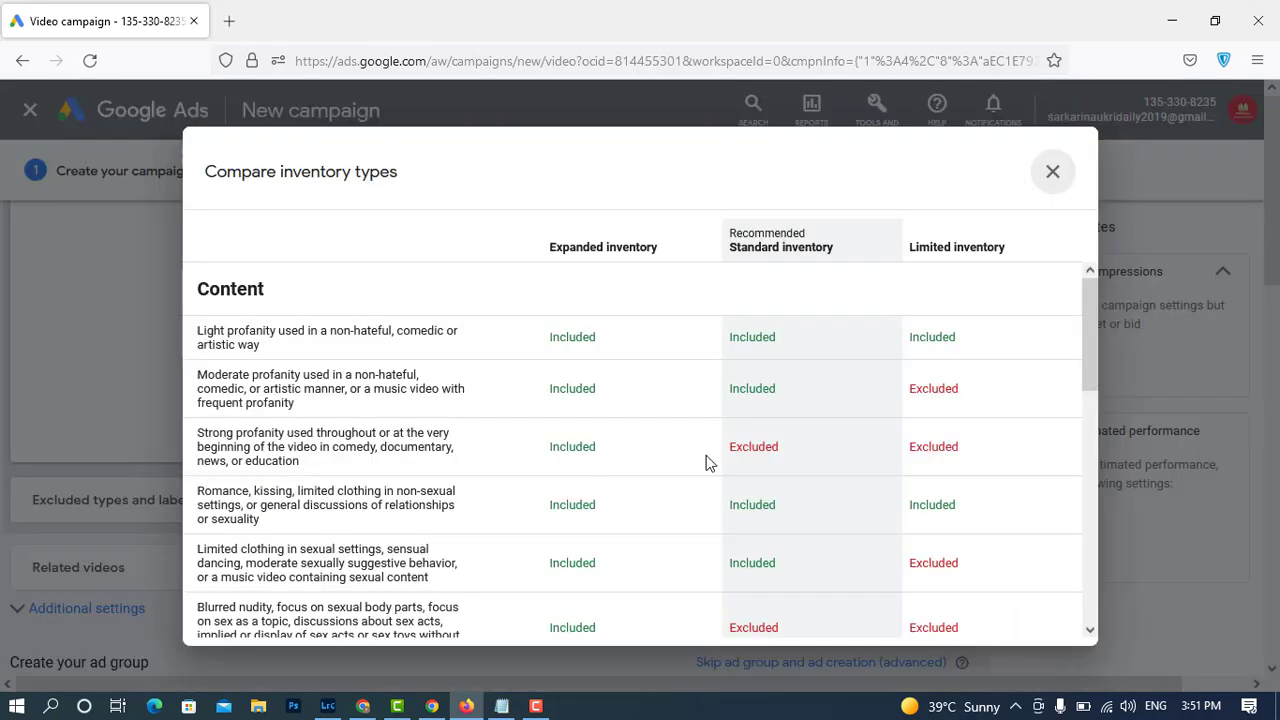
scroll(708, 460, down, 5)
scroll(526, 452, down, 3)
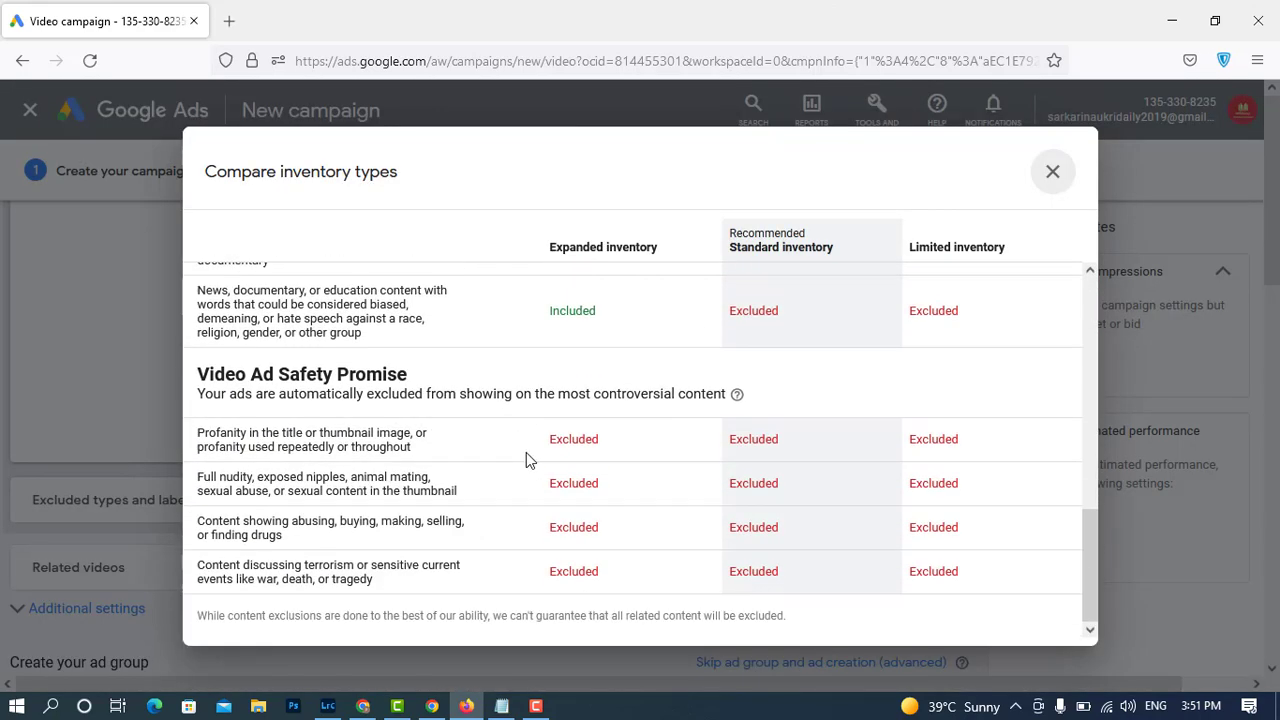
scroll(526, 452, up, 10)
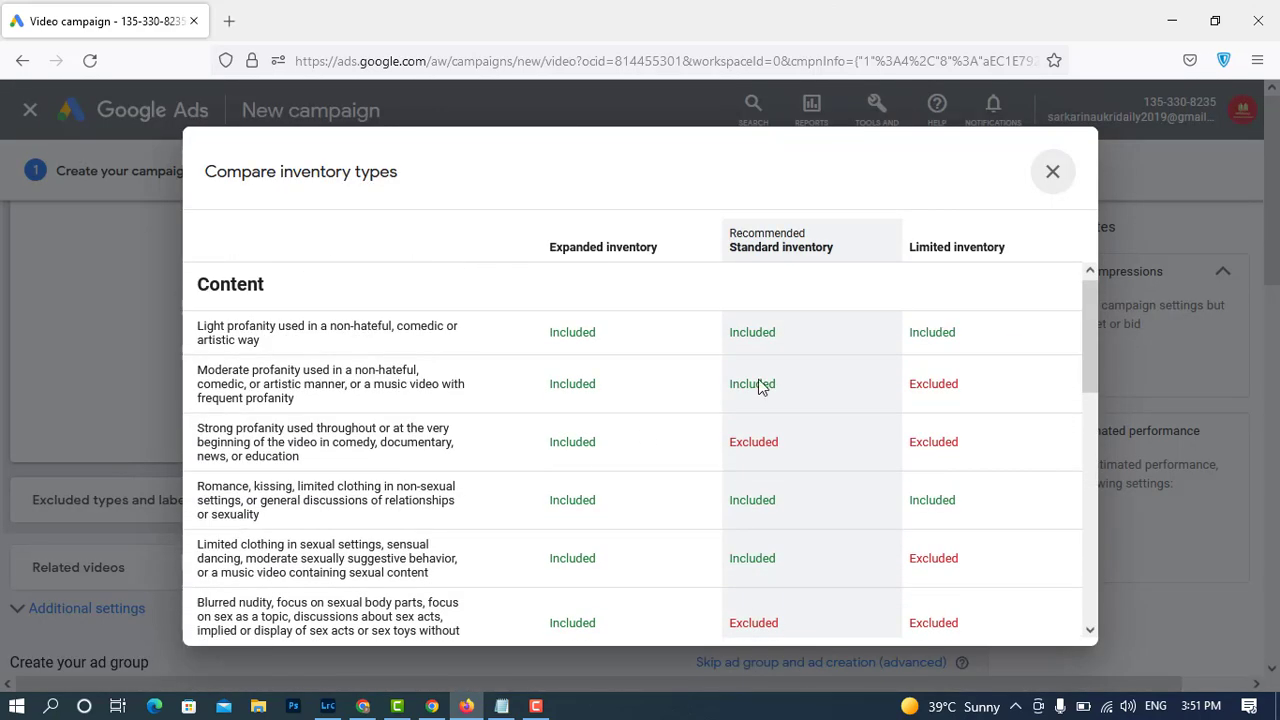
click(1050, 177)
scroll(690, 375, up, 3)
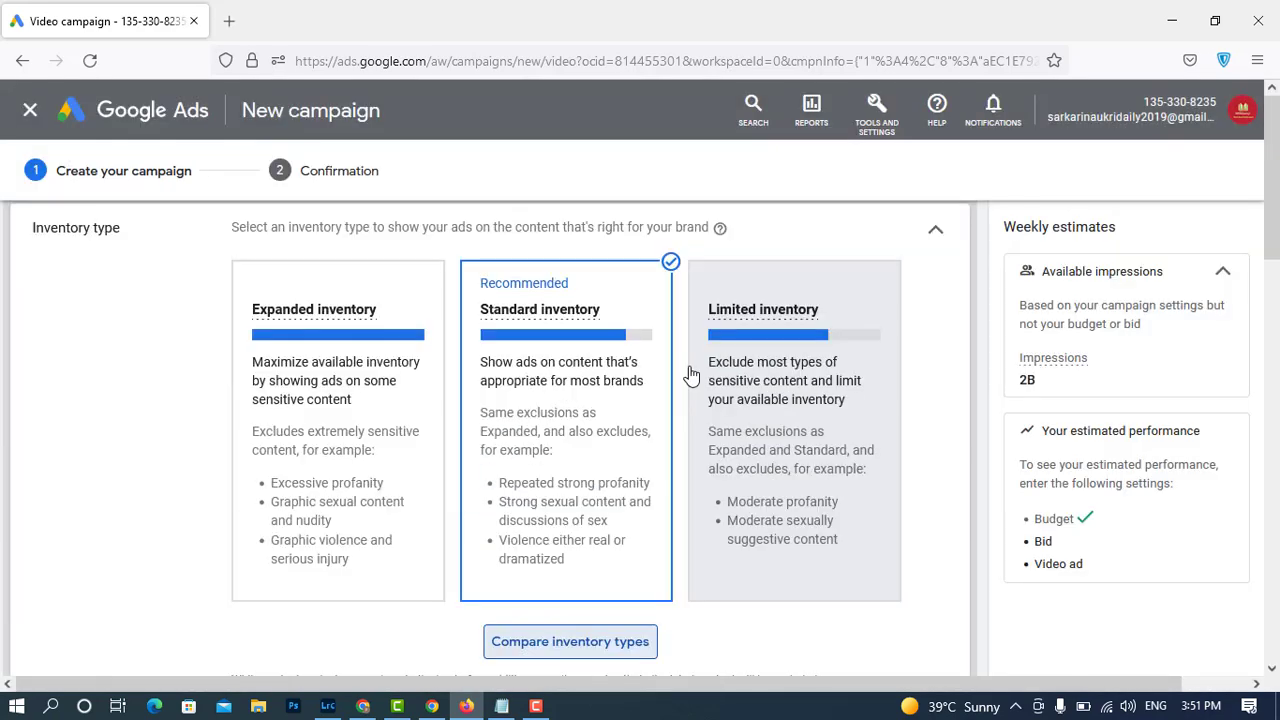
scroll(890, 315, down, 3)
scroll(886, 314, down, 2)
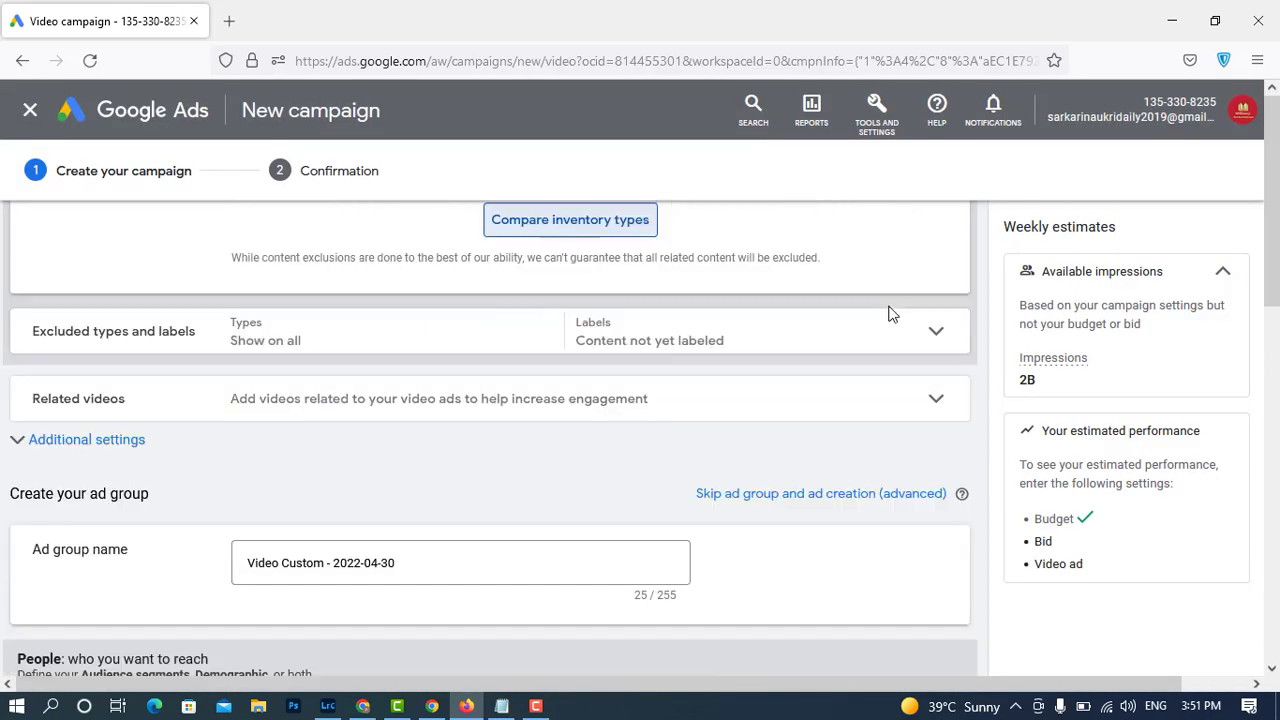
scroll(560, 355, up, 5)
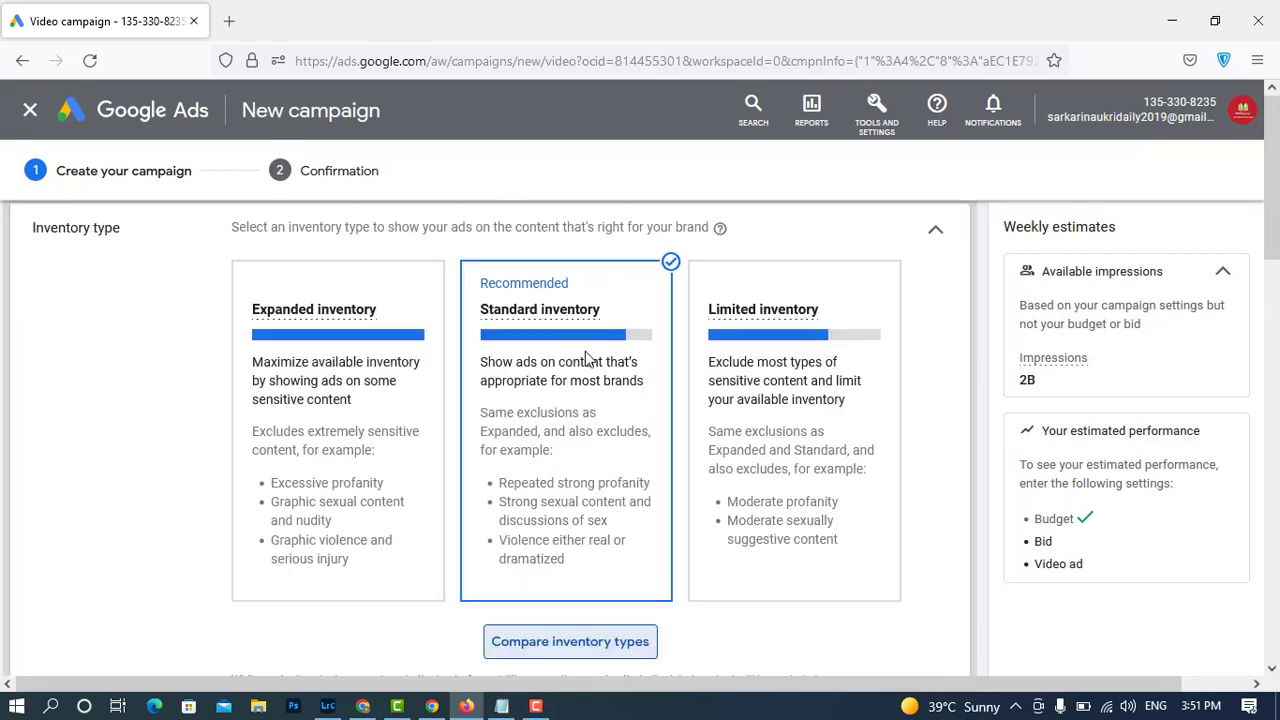
click(944, 235)
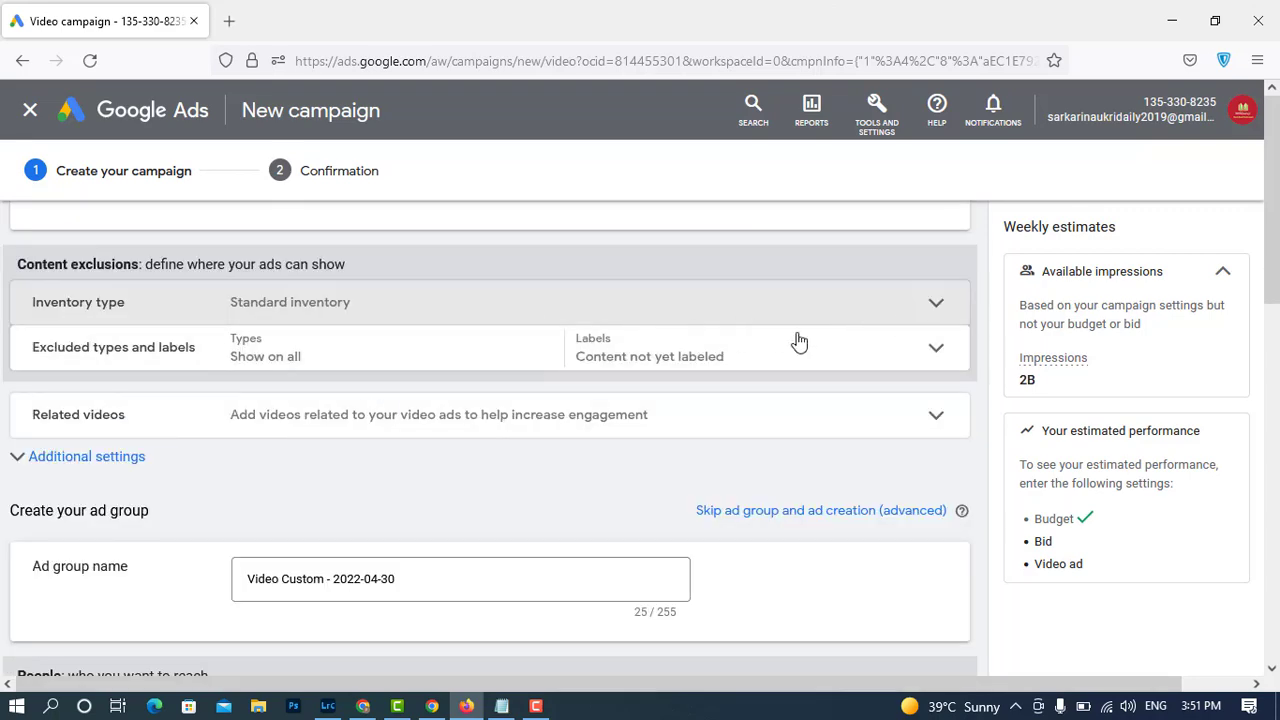
Examine the content types and digital content labels that can be excluded, then collapse that section.
click(457, 360)
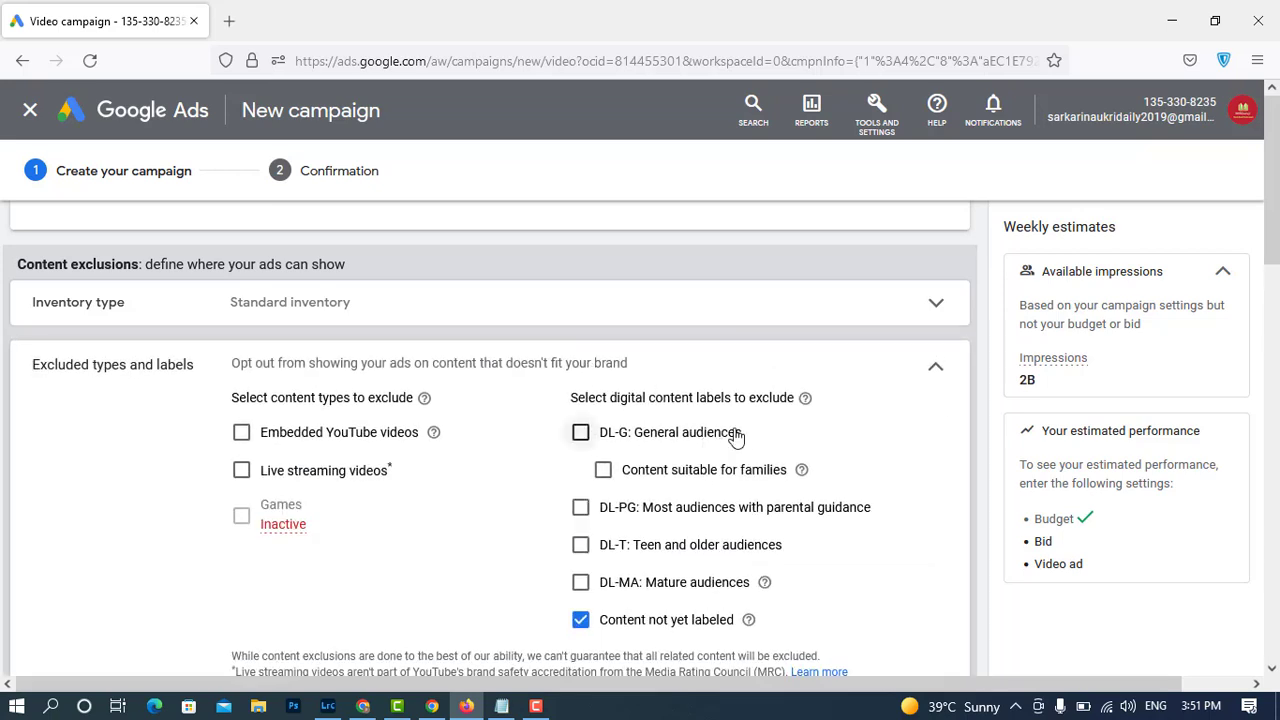
scroll(905, 400, down, 1)
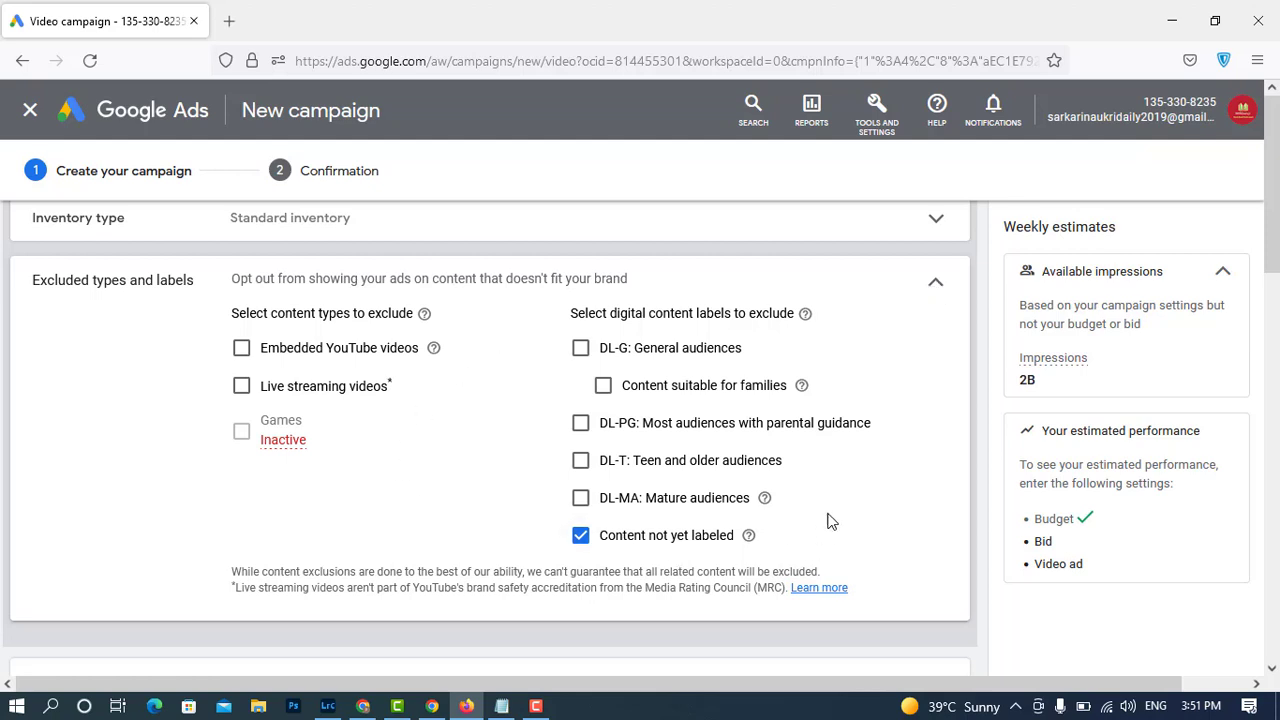
click(938, 290)
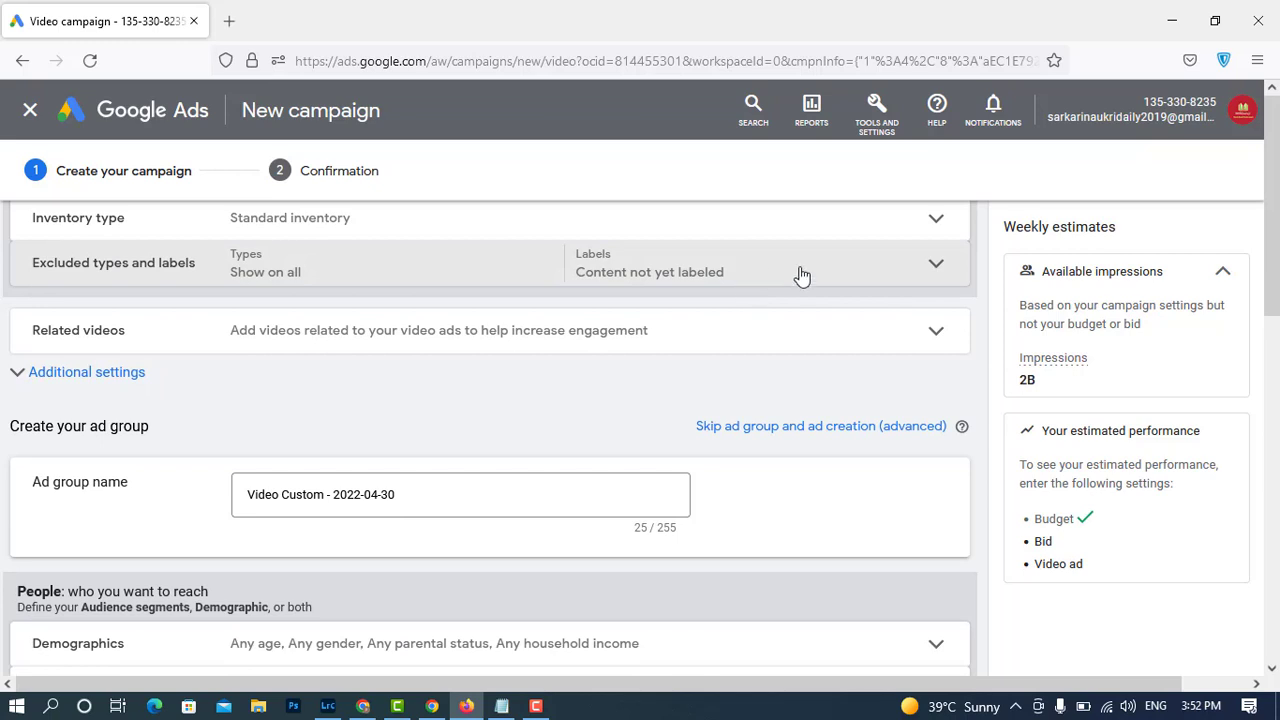
Look at the dialog for adding related videos to the ad and close it without adding any.
click(660, 340)
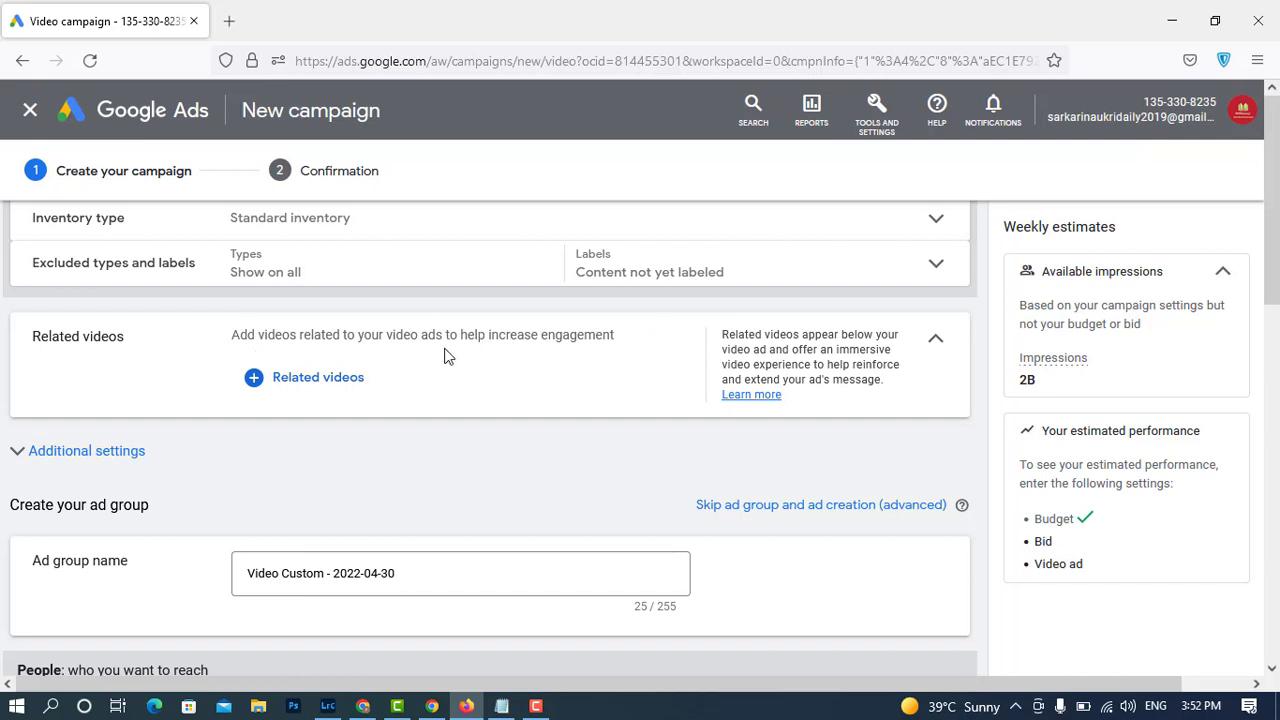
click(343, 381)
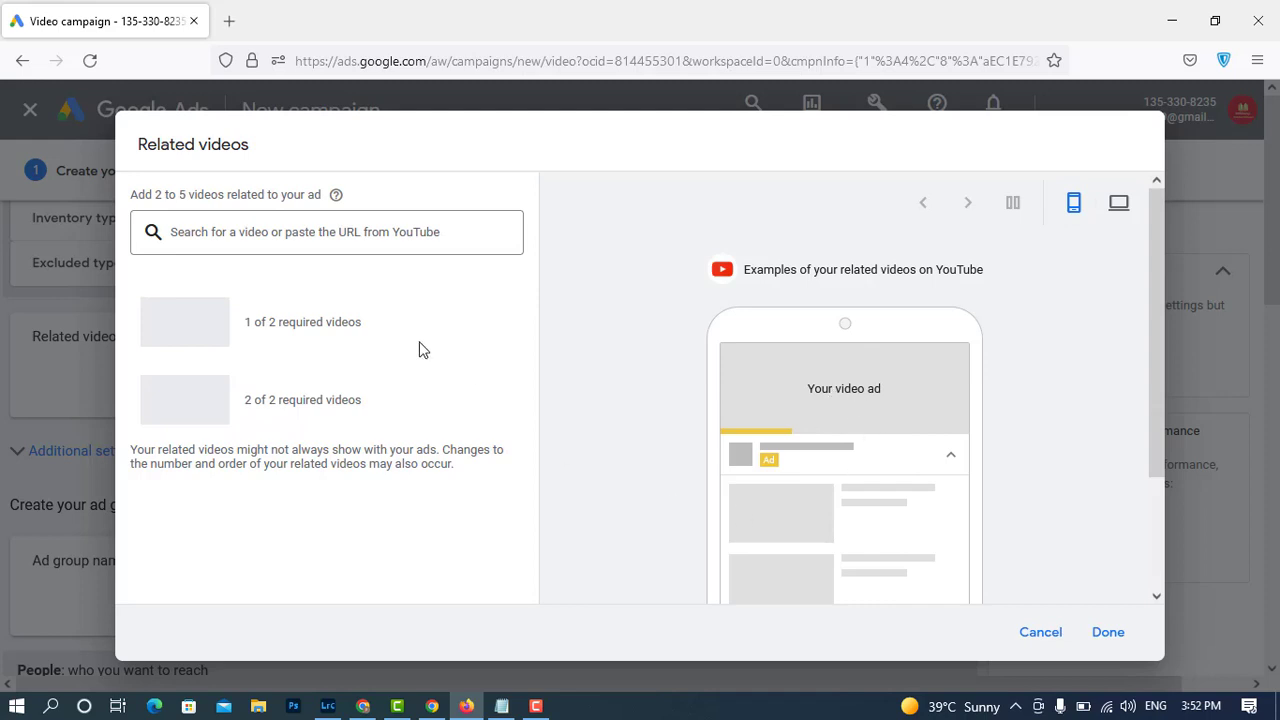
click(1039, 634)
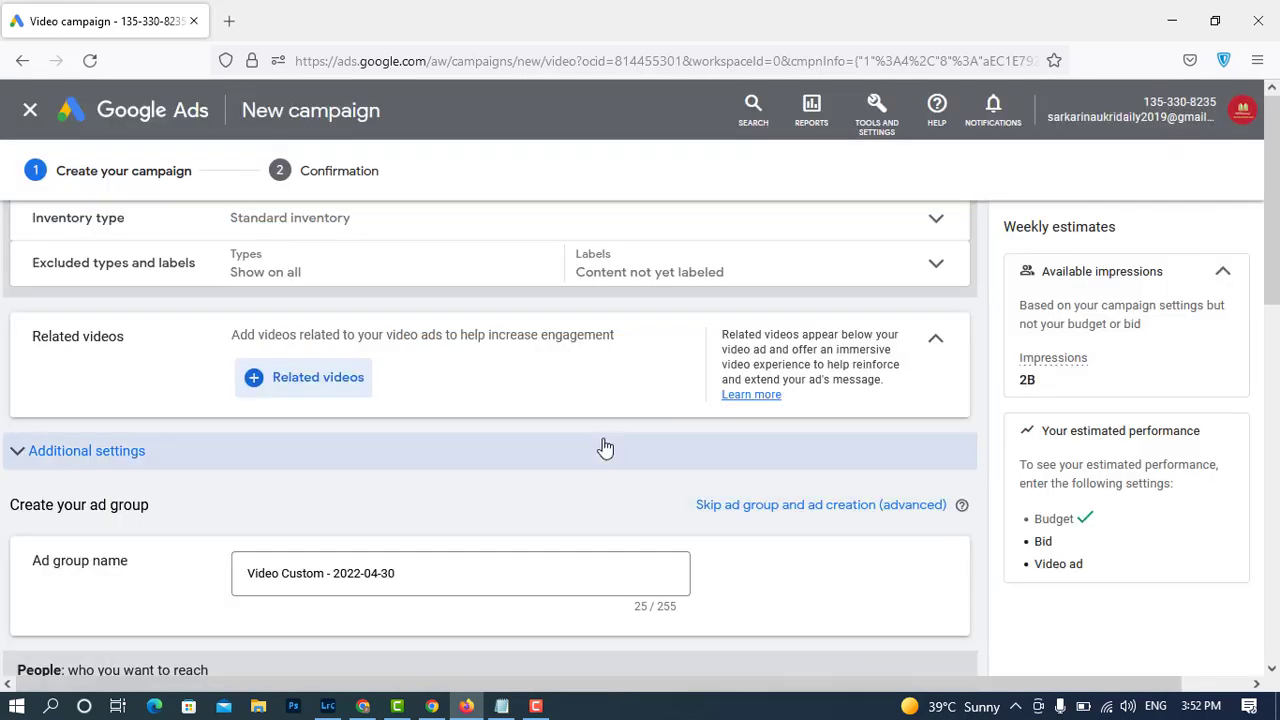
In the additional settings, set specific device targeting for computers, mobile phones and tablets, excluding TV screens.
scroll(603, 445, down, 3)
drag(445, 408, 197, 393)
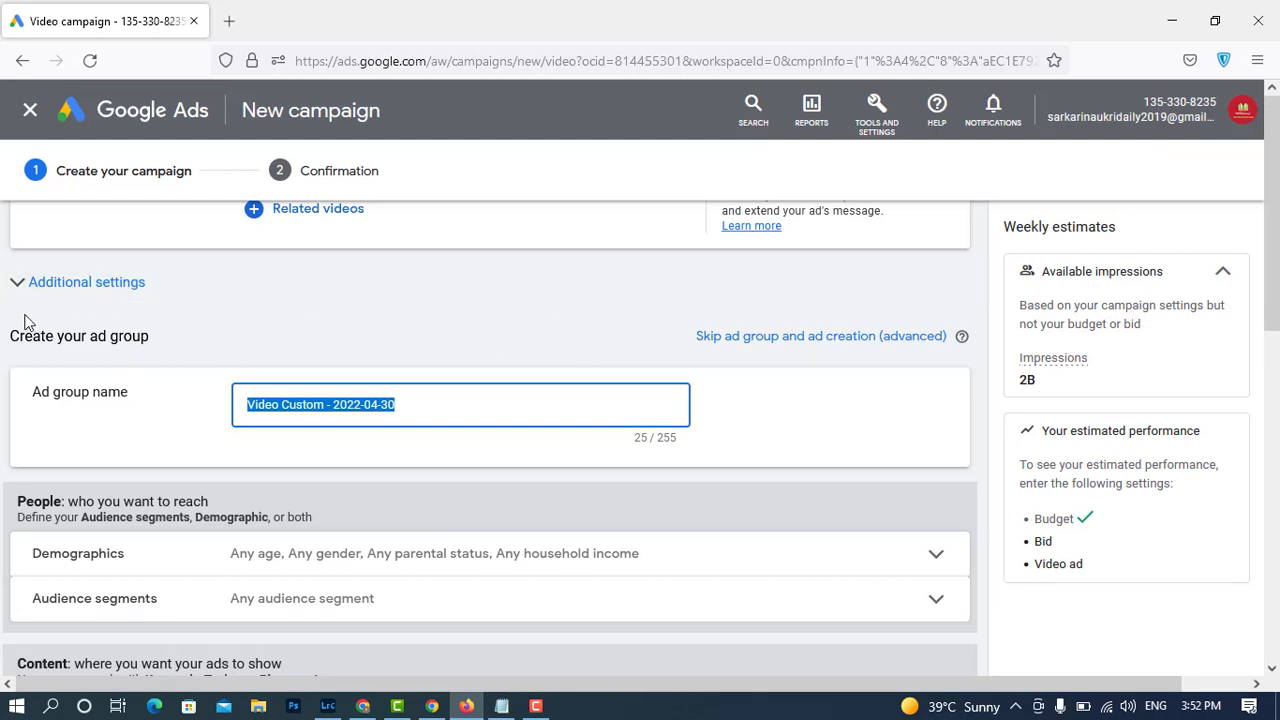
click(80, 288)
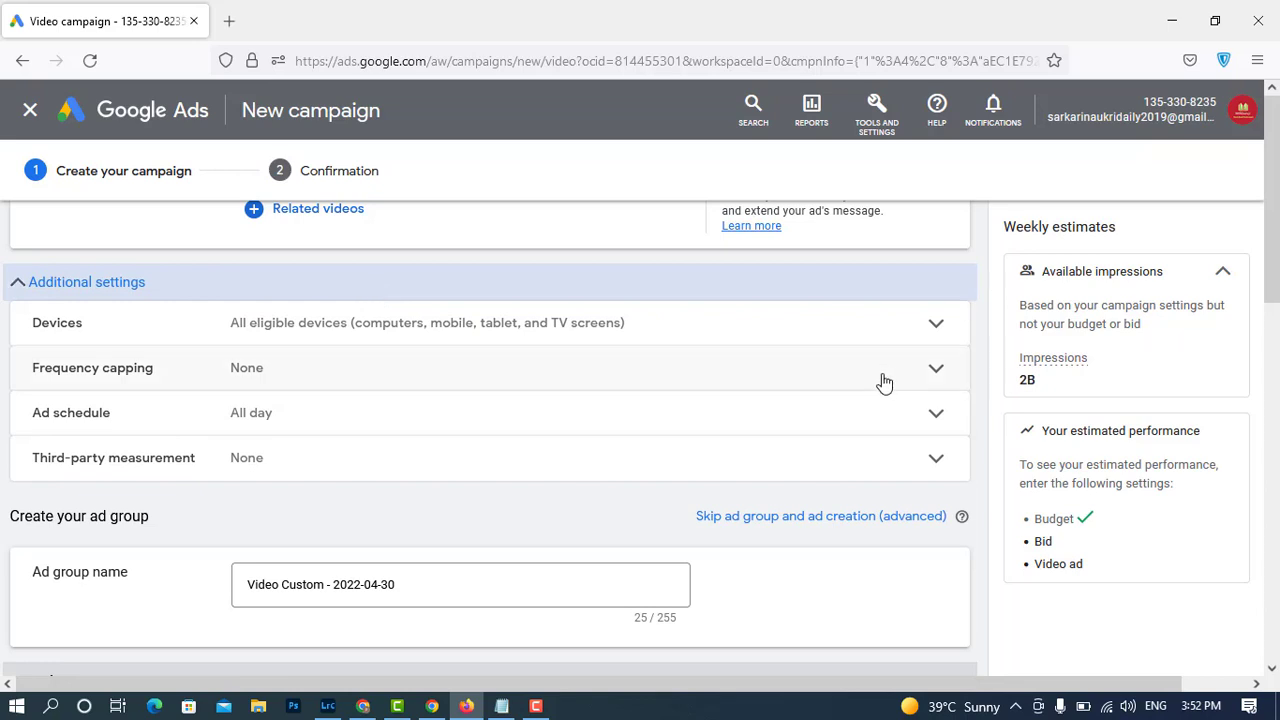
click(931, 330)
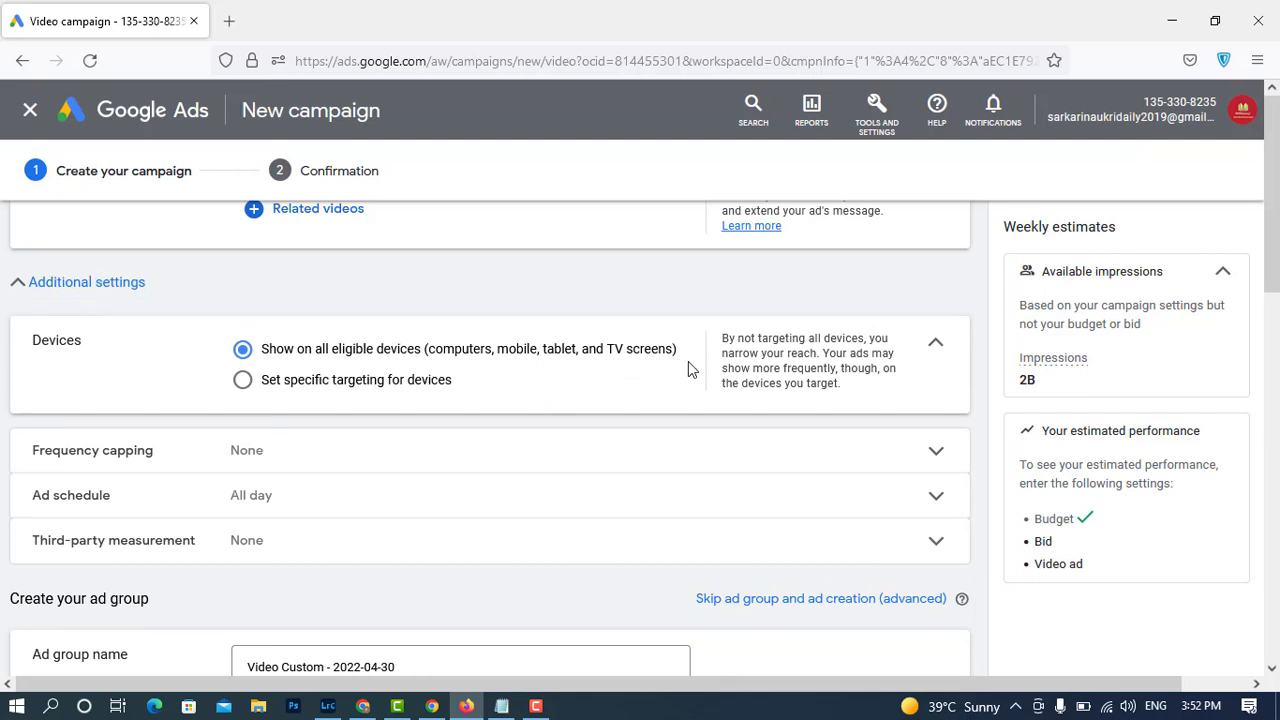
click(400, 382)
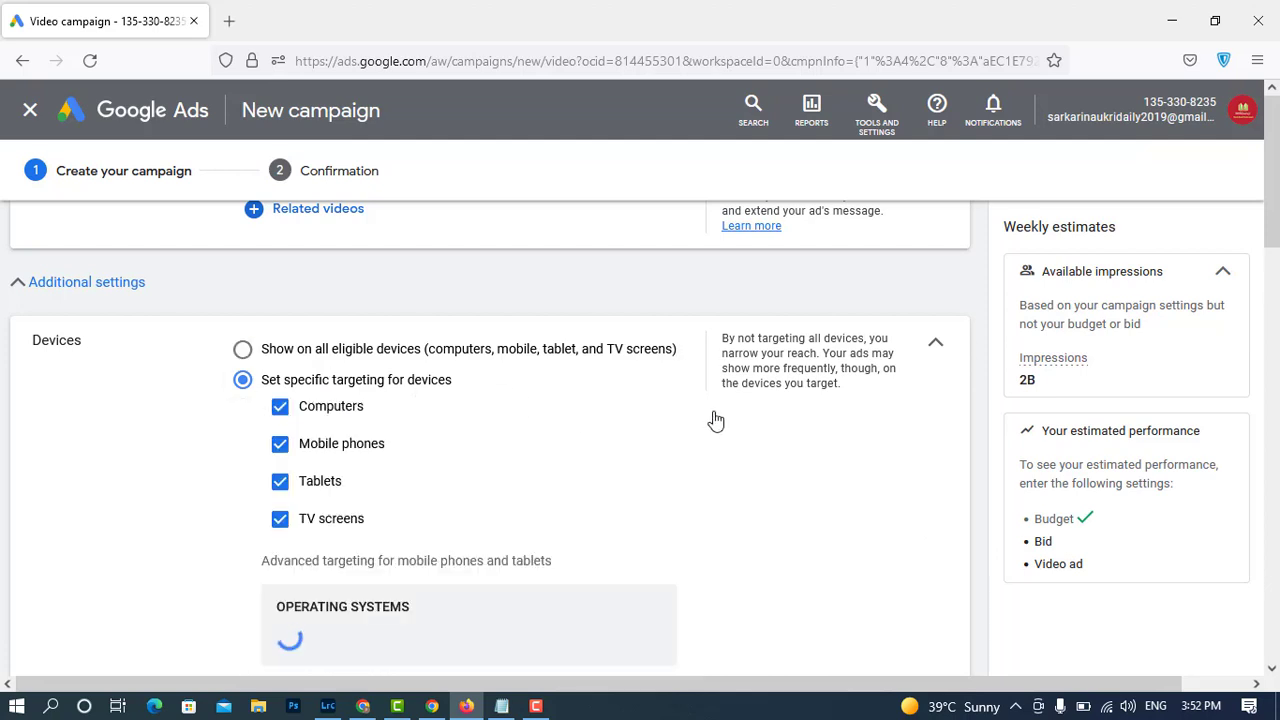
scroll(714, 420, down, 1)
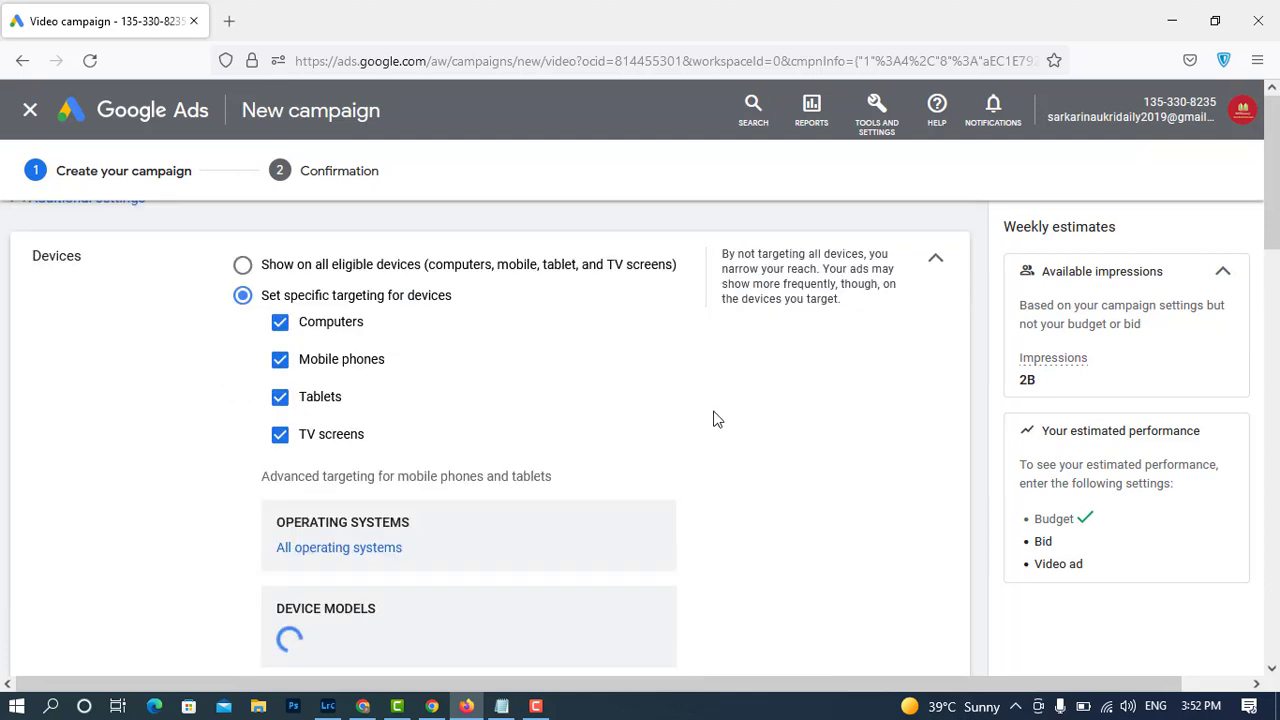
click(280, 322)
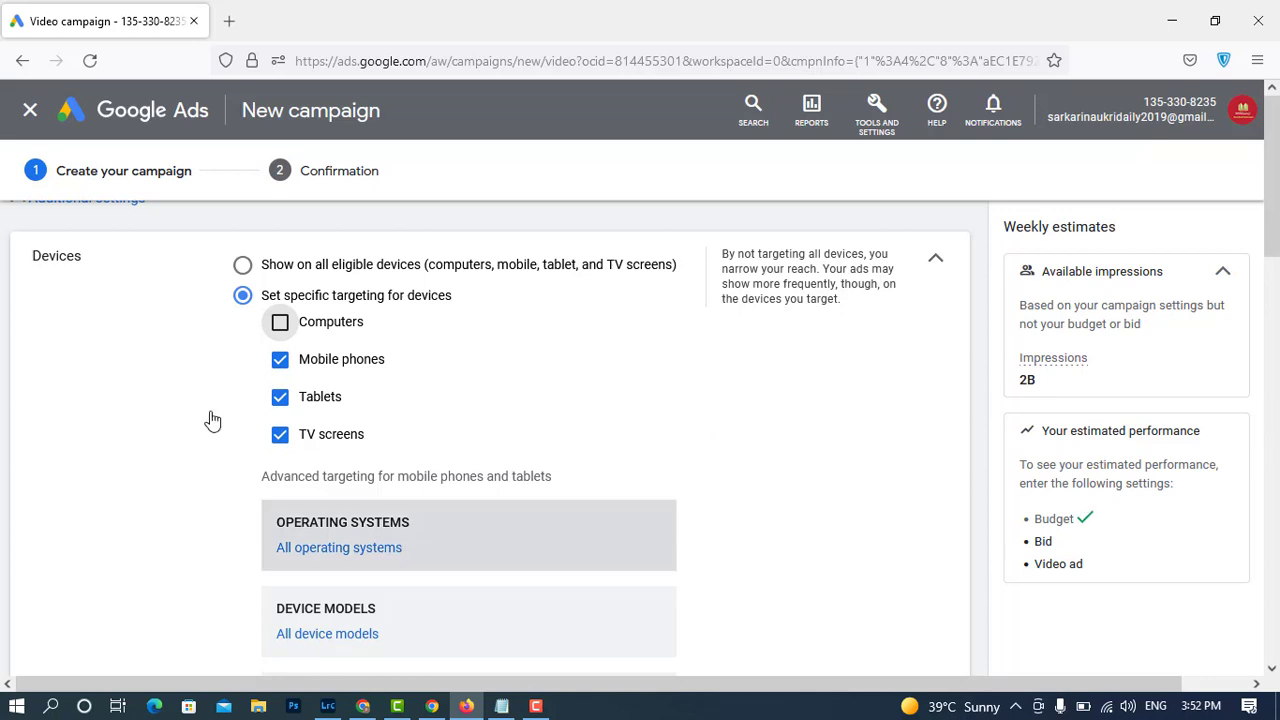
click(280, 322)
click(279, 438)
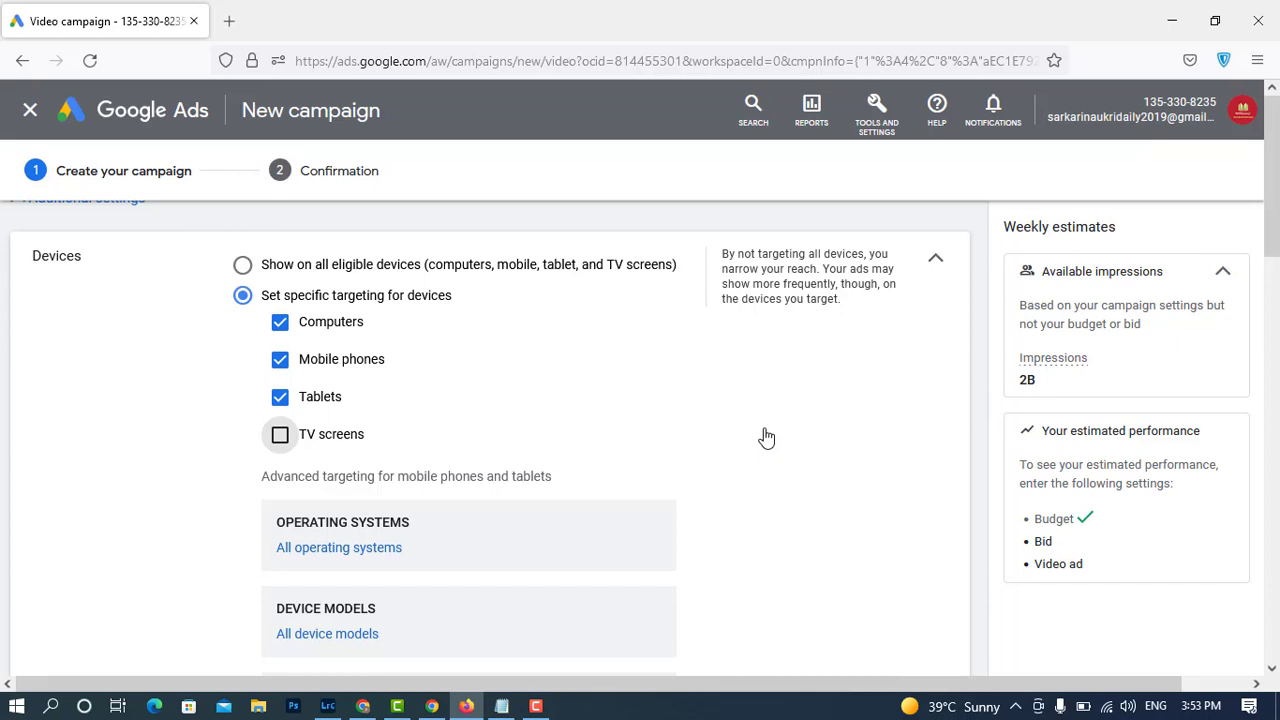
scroll(766, 437, down, 2)
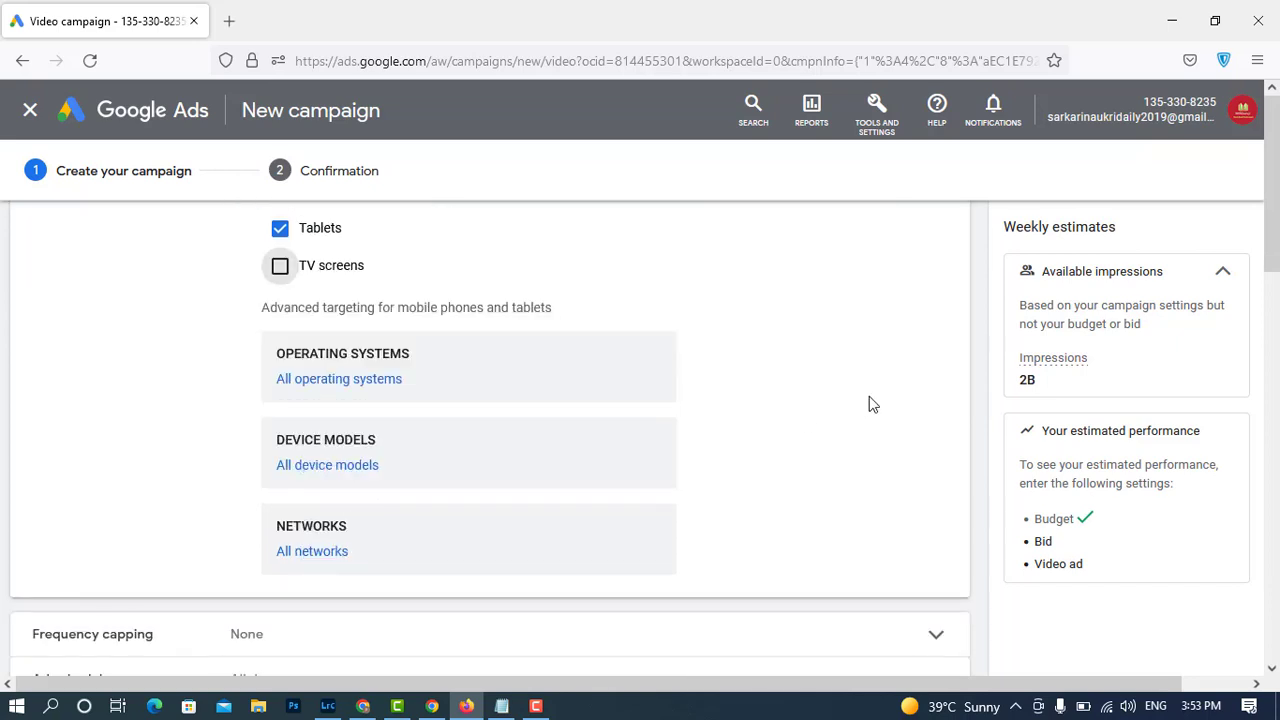
Try restricting mobile and tablet targeting to the Android, iOS and Windows Phone operating systems, and cancel the selection.
click(380, 379)
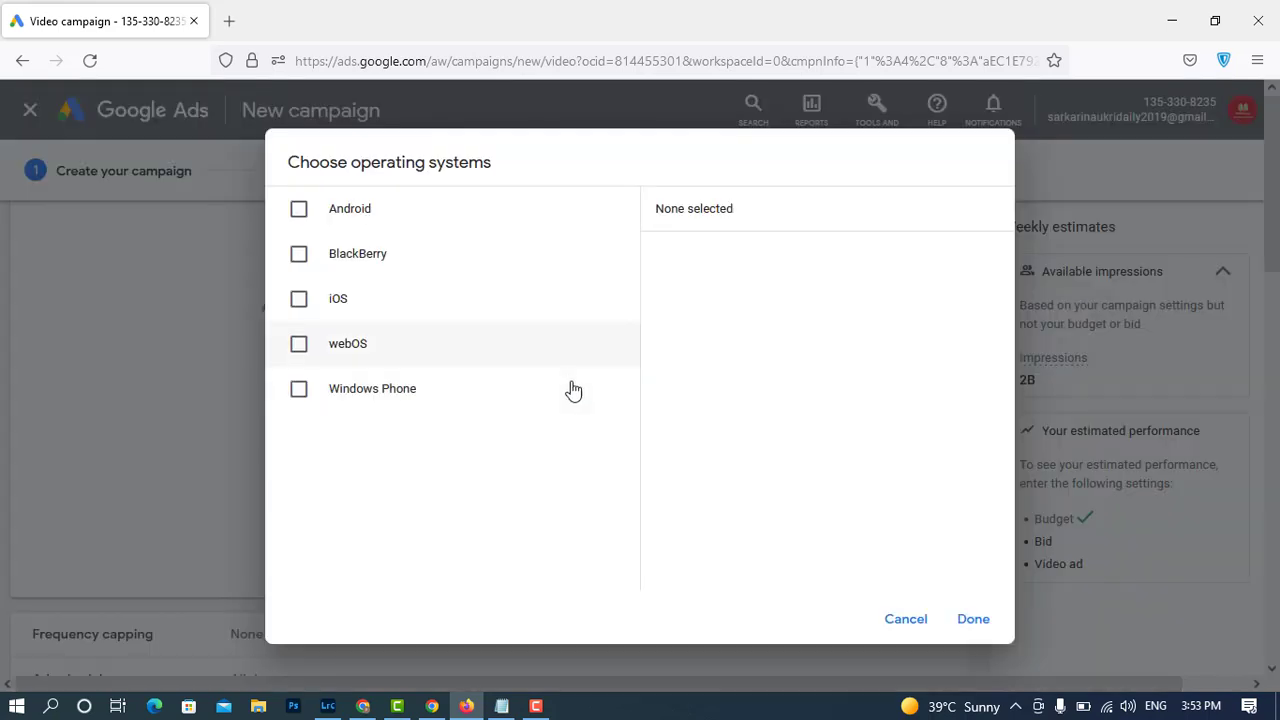
click(301, 214)
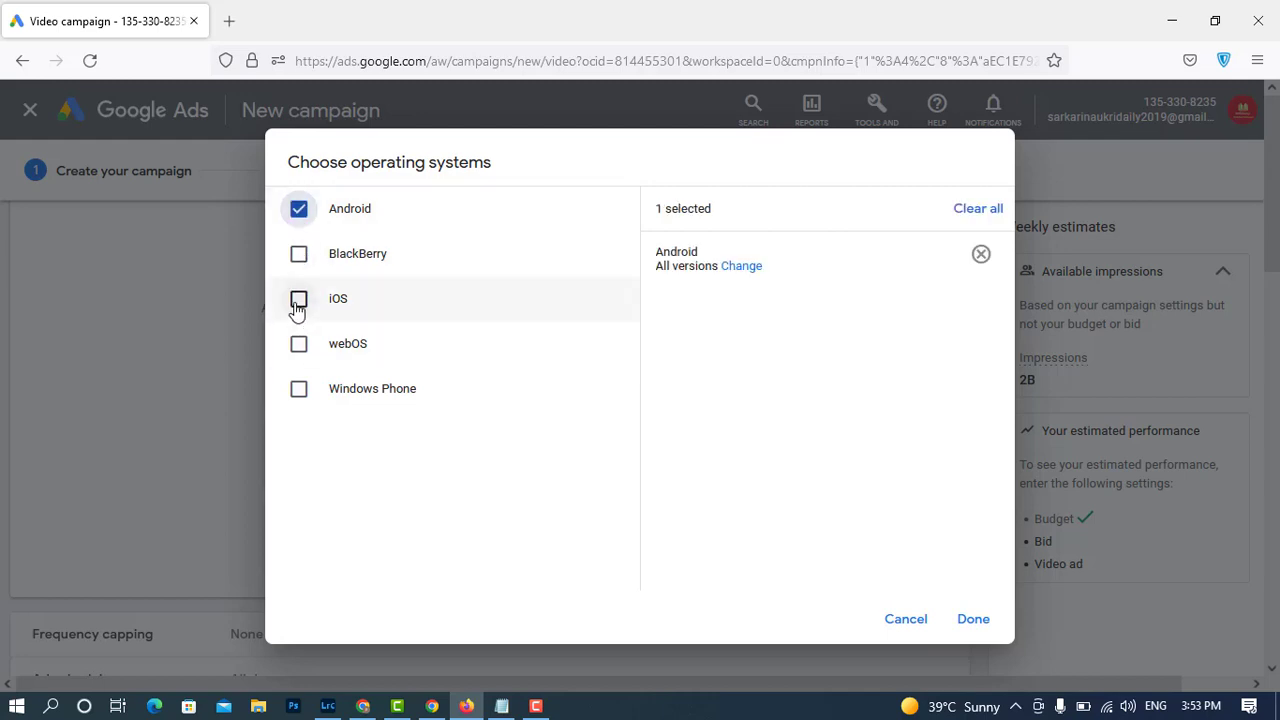
click(298, 300)
click(299, 392)
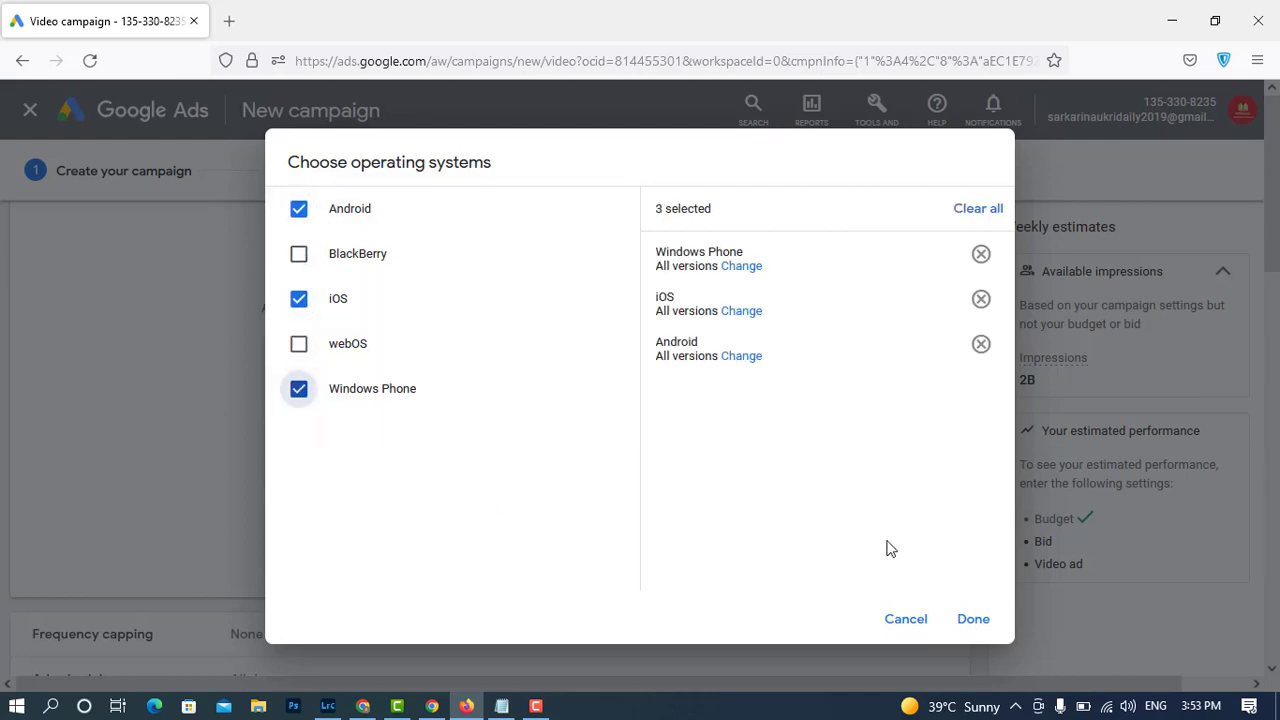
click(903, 621)
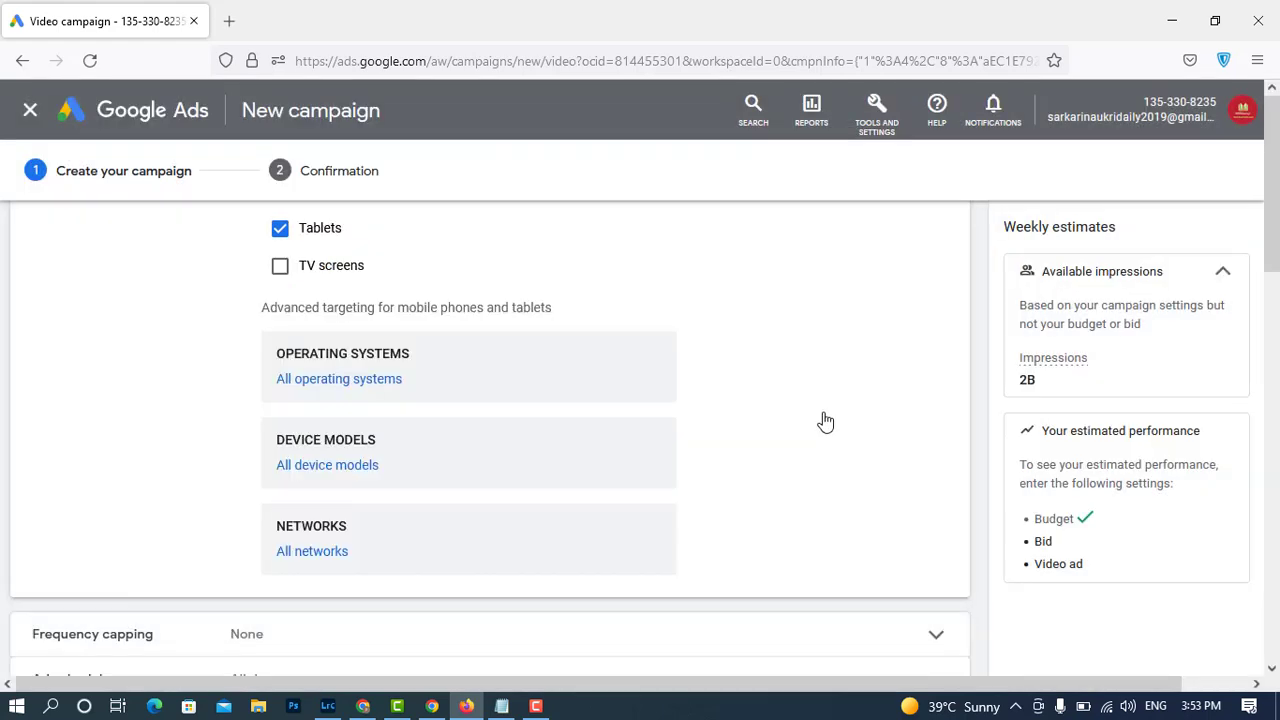
Look at the available operating systems and device models for mobile and tablet targeting, closing both dialogs without choosing any.
click(300, 361)
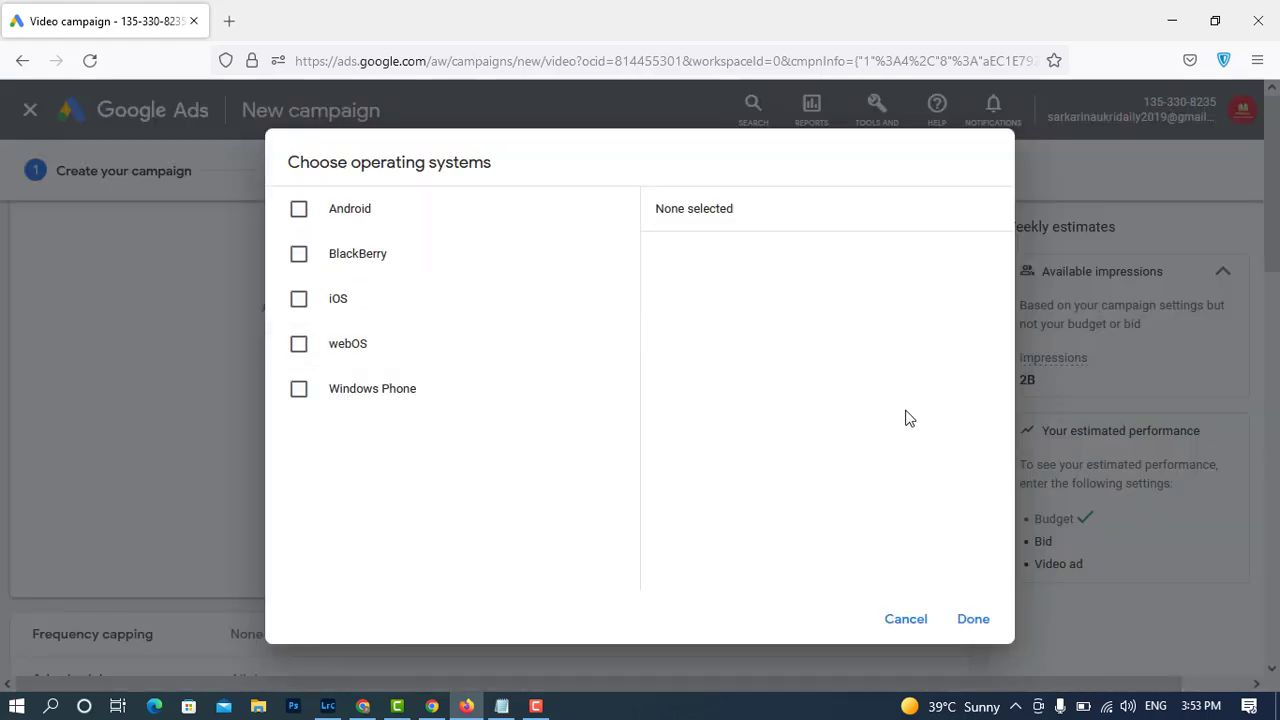
click(901, 621)
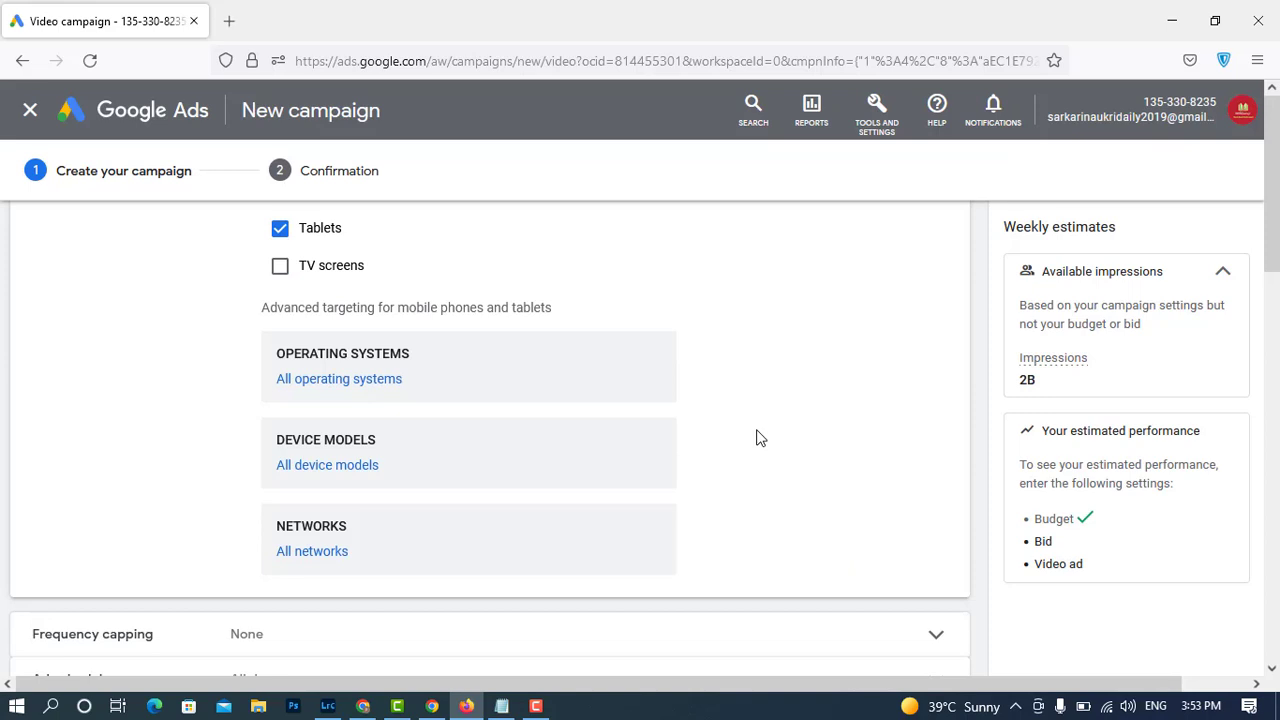
click(670, 446)
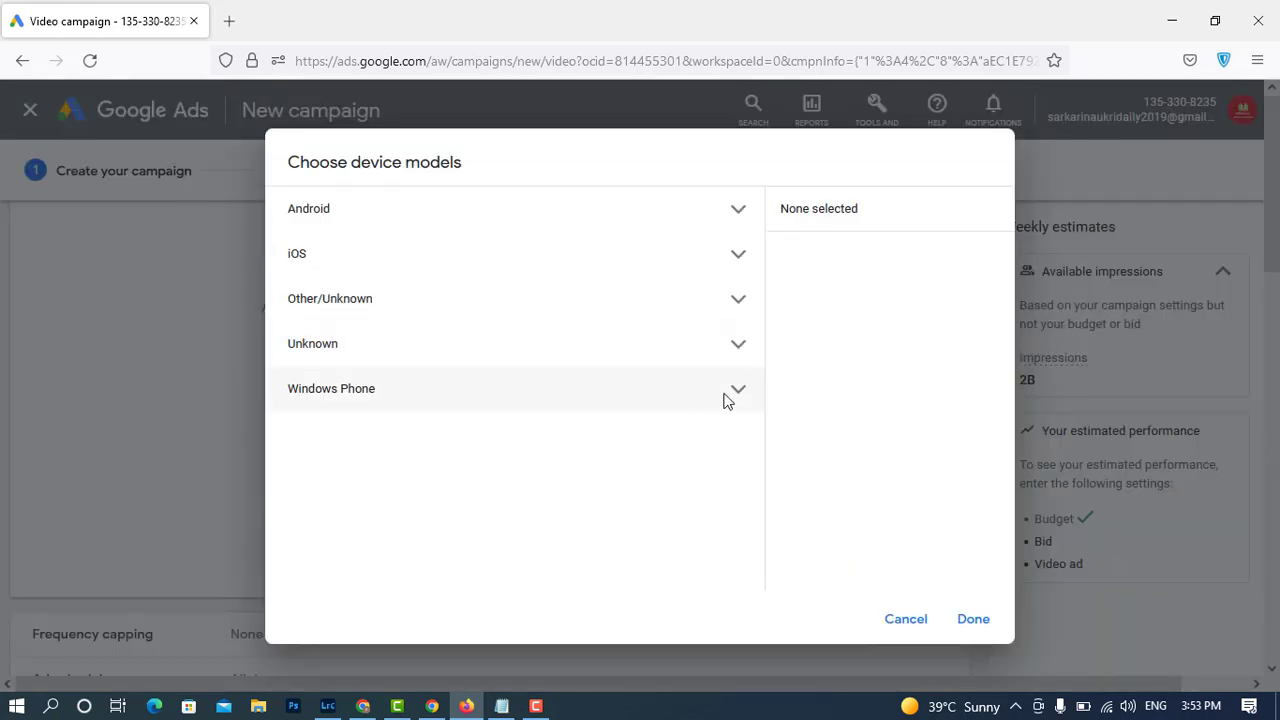
click(897, 620)
Try Wifi as the targeted network and review the carriers for India, cancel the selection, and collapse the device settings.
scroll(666, 468, down, 1)
click(600, 452)
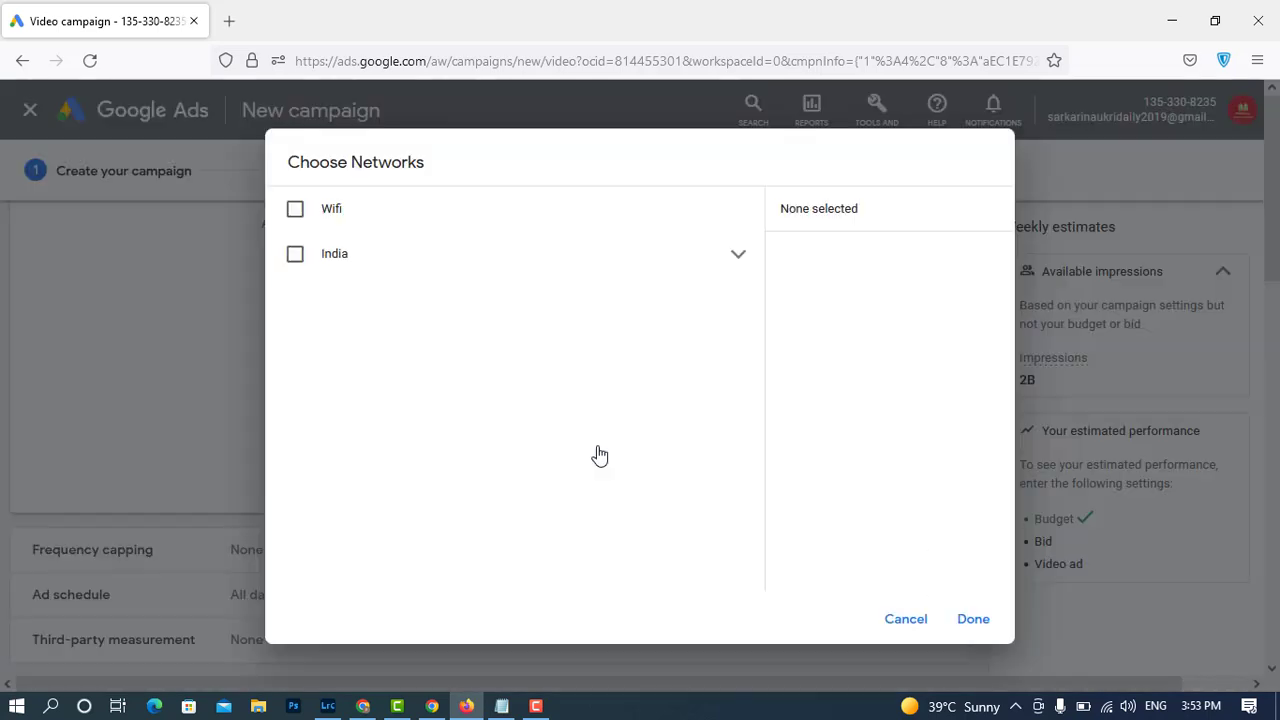
click(296, 214)
click(740, 256)
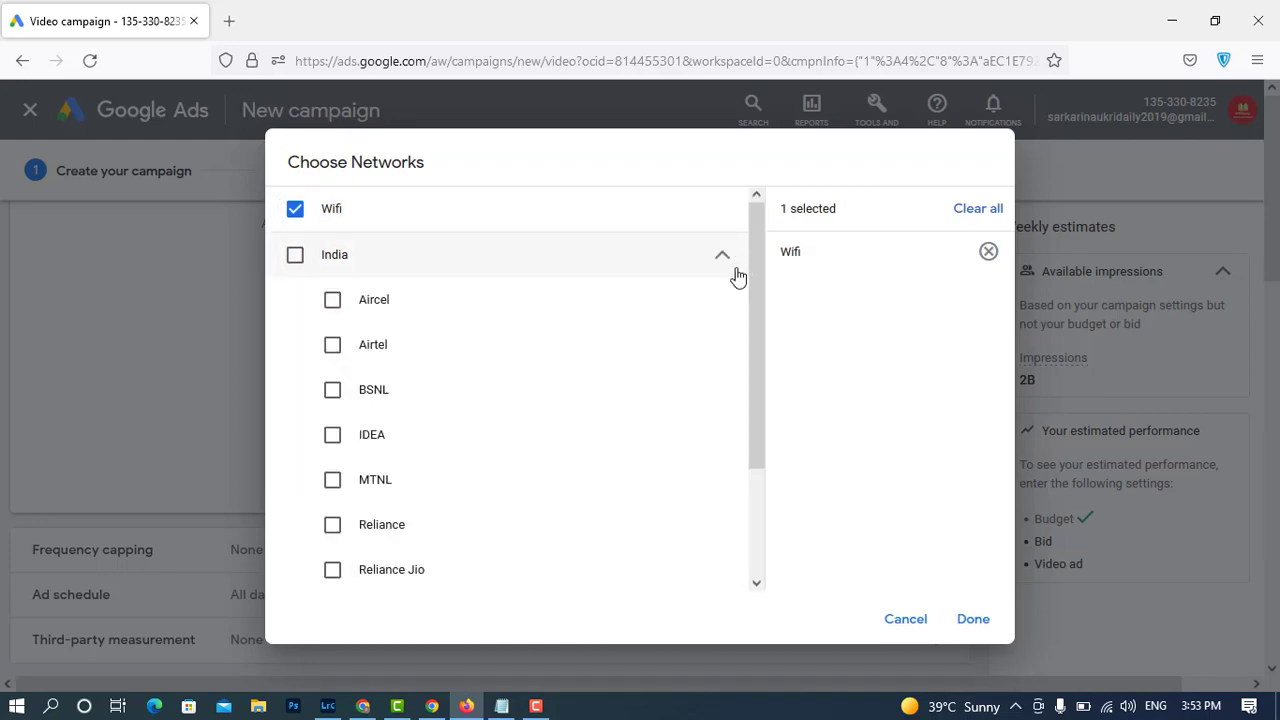
scroll(700, 371, down, 2)
scroll(700, 371, up, 2)
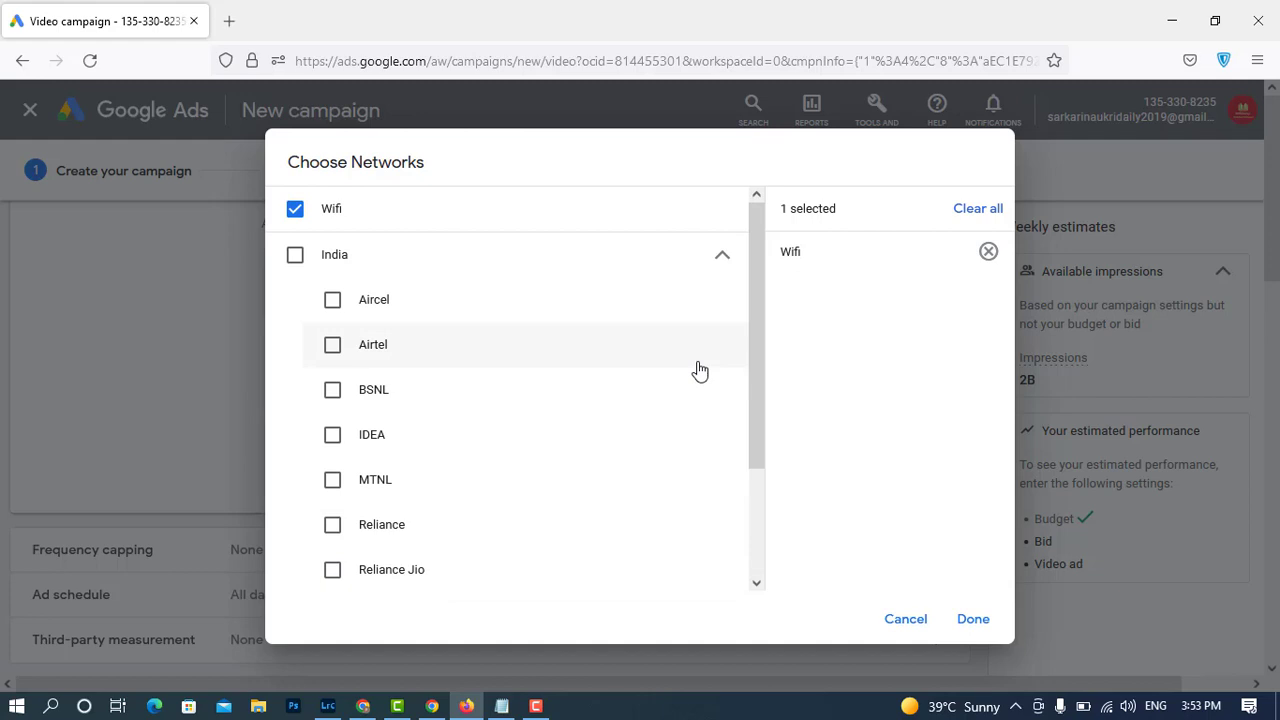
double_click(293, 216)
click(909, 614)
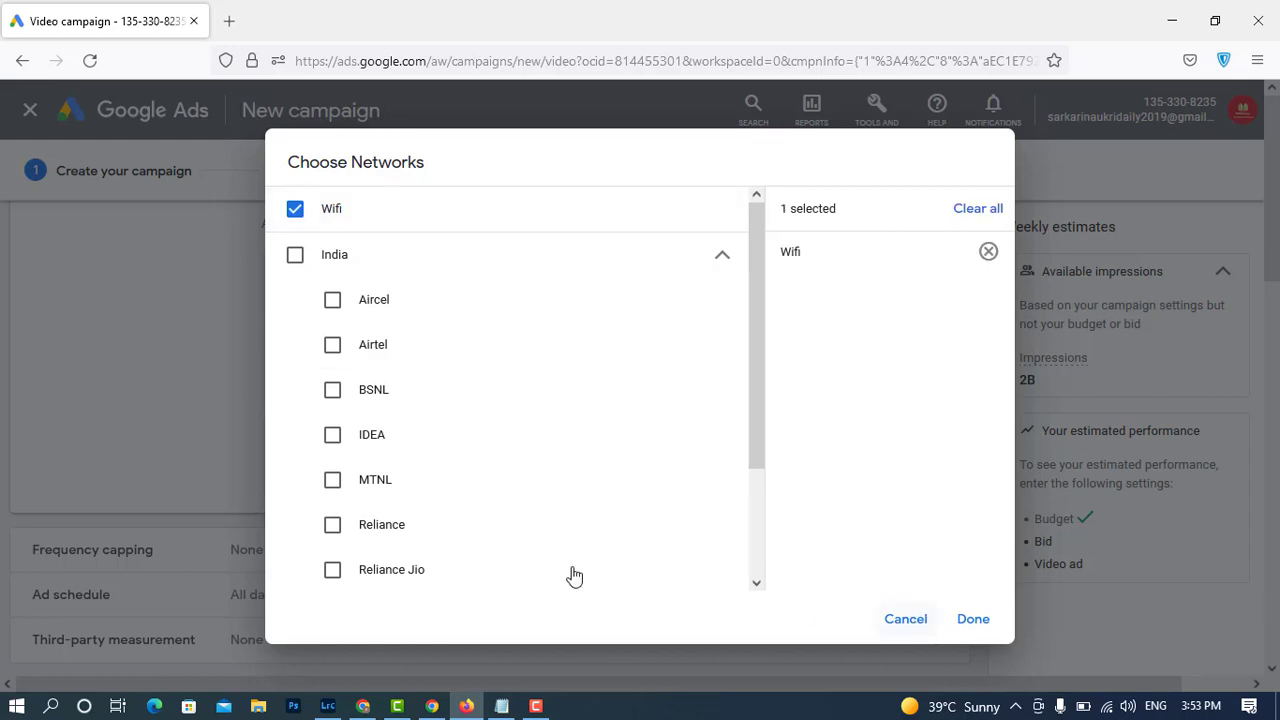
scroll(520, 332, down, 3)
scroll(986, 346, up, 6)
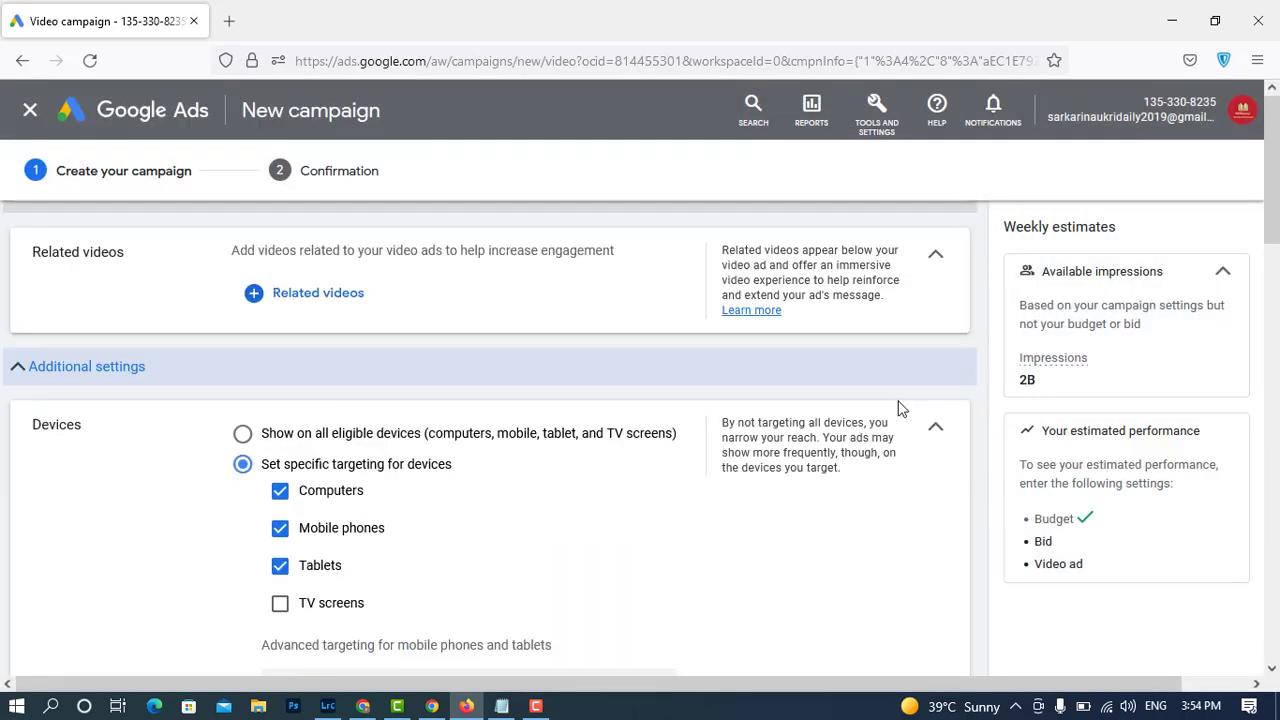
click(940, 429)
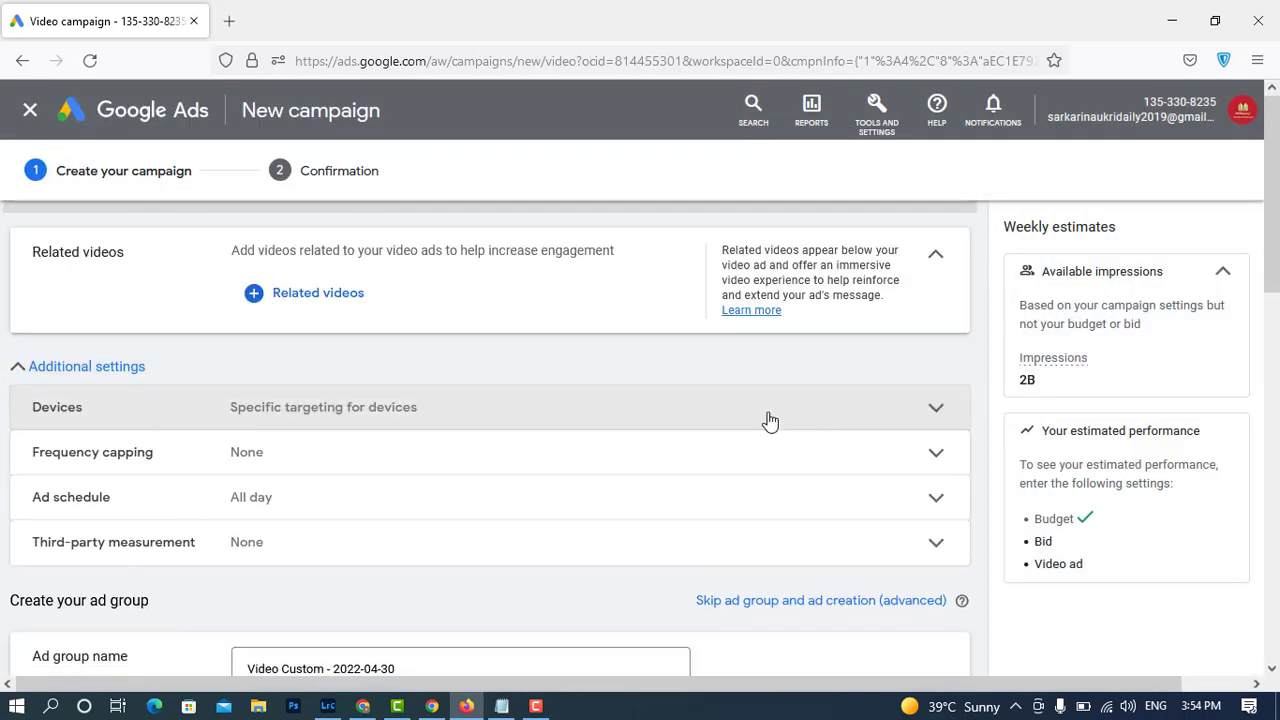
In the frequency capping settings, enable the view frequency cap and limit it to 2 views per day.
click(582, 468)
scroll(691, 420, down, 1)
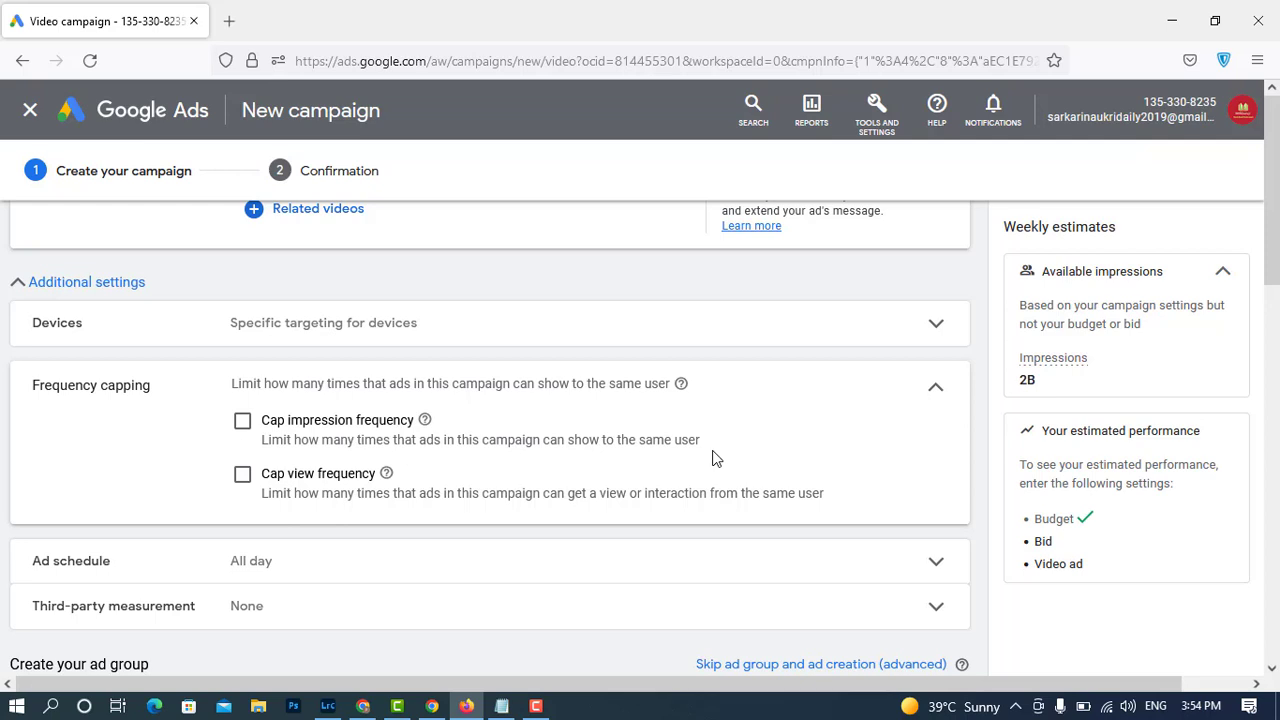
click(243, 475)
scroll(490, 471, down, 2)
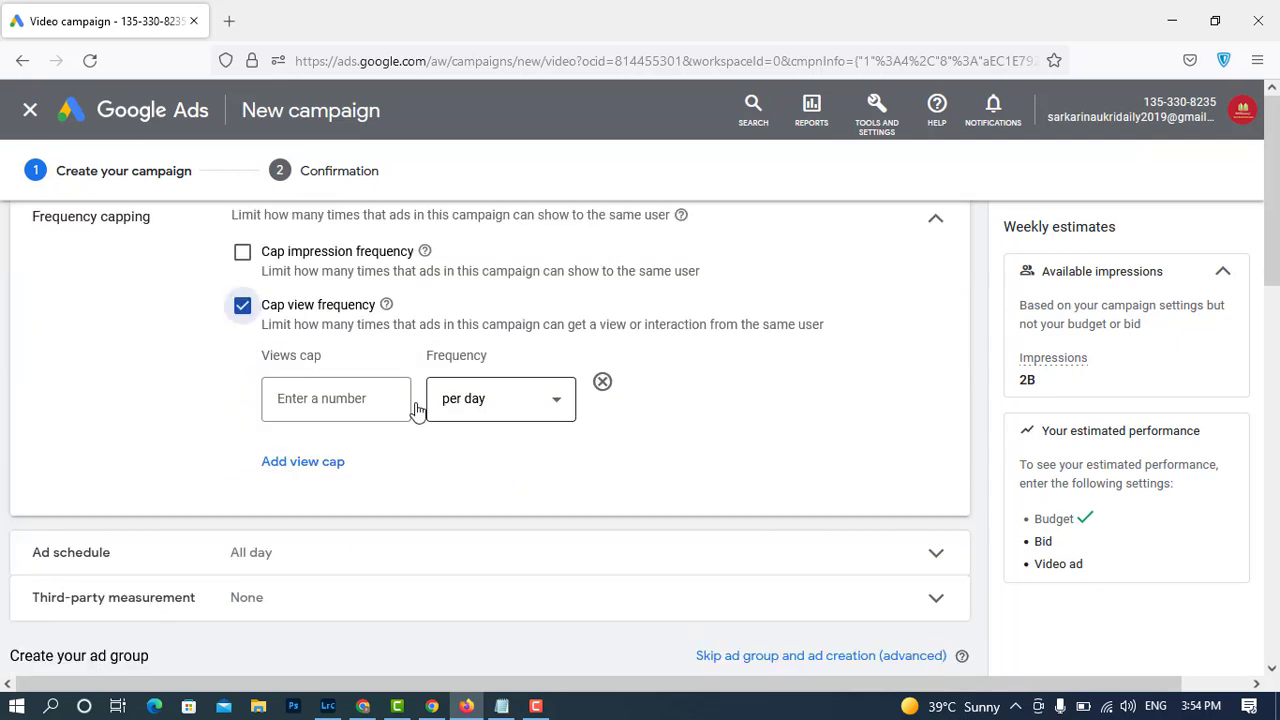
click(309, 403)
text(2)
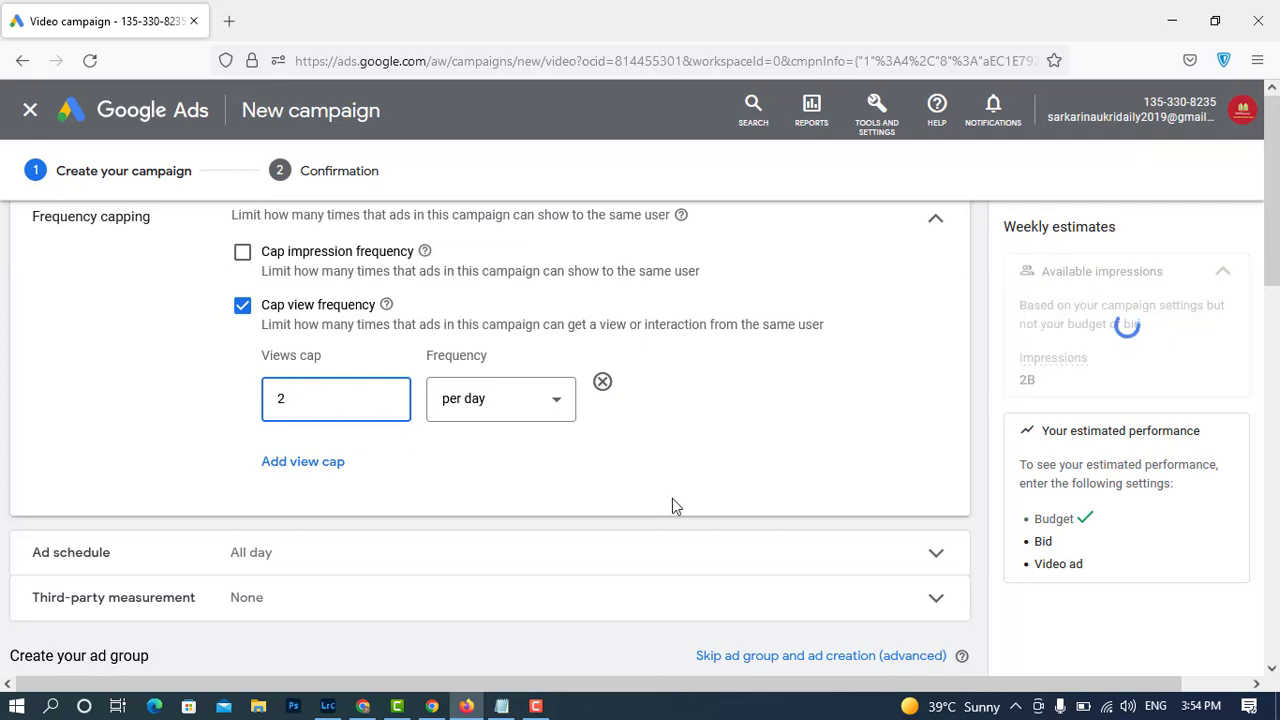
click(673, 505)
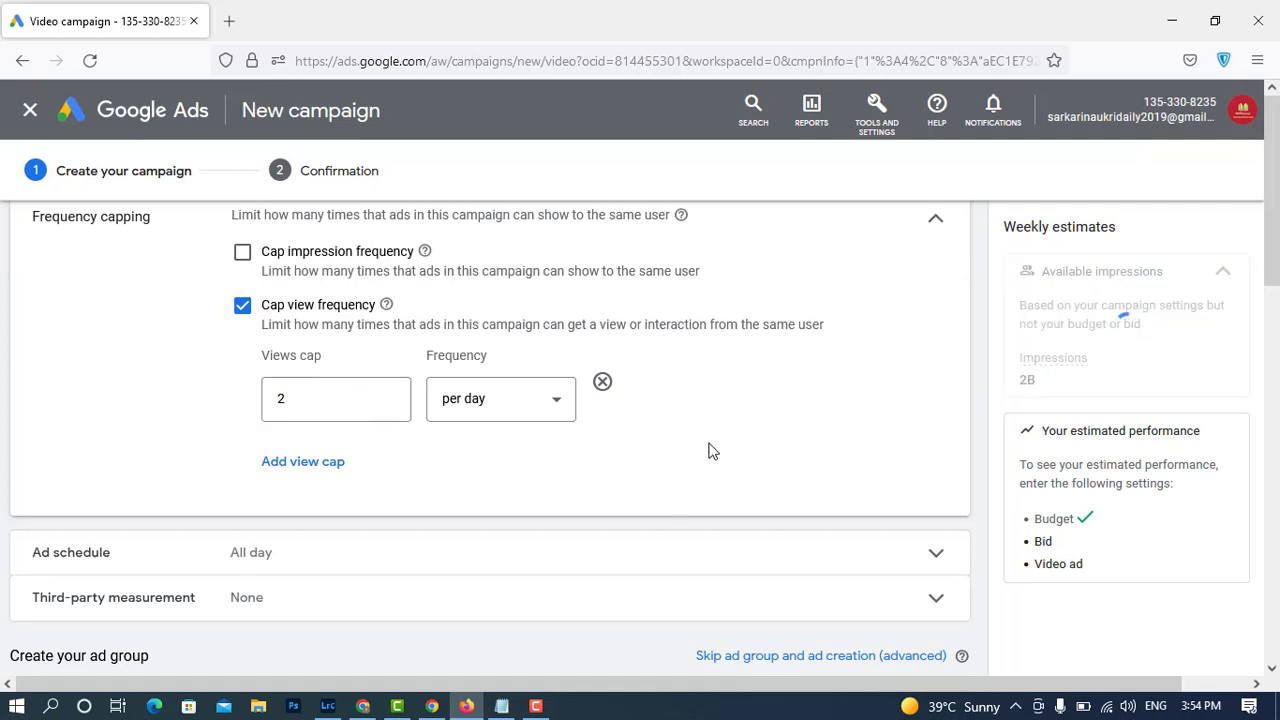
Try a per week frequency for the views cap and return it to per day.
click(554, 409)
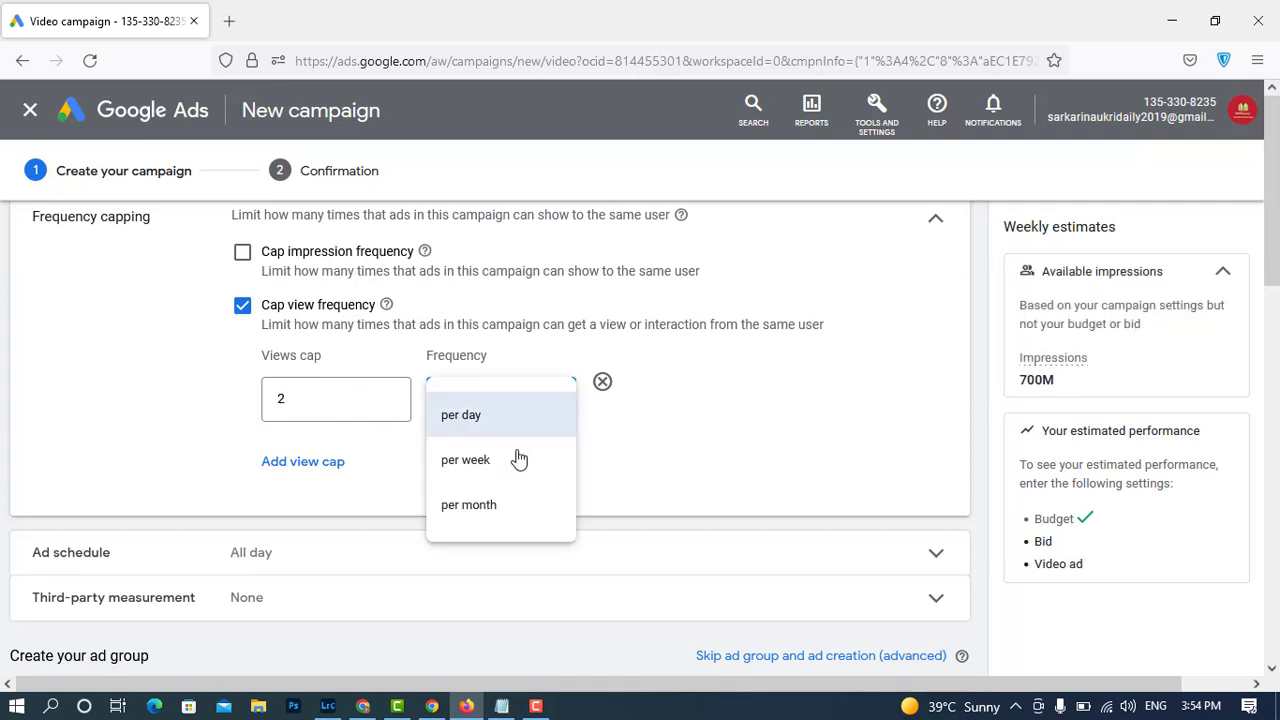
click(500, 468)
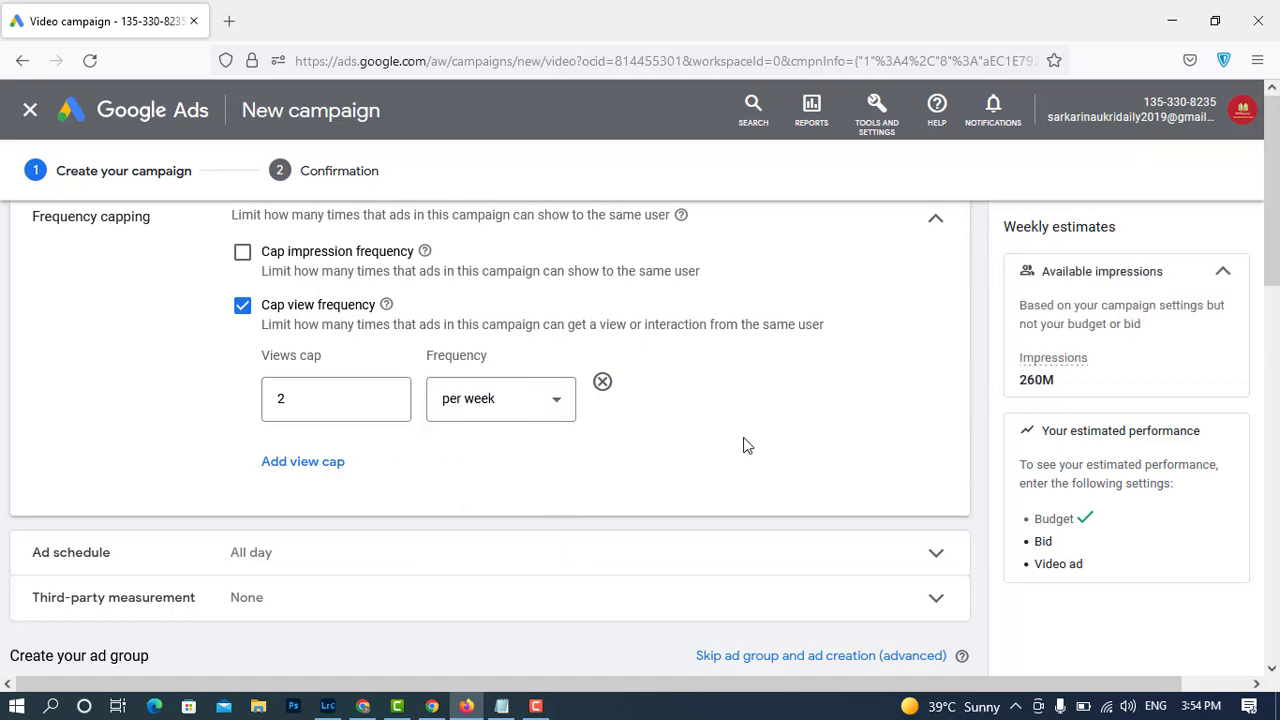
click(562, 410)
click(505, 418)
Enable the impression frequency cap with 2 impressions per day and collapse the frequency capping settings.
click(242, 252)
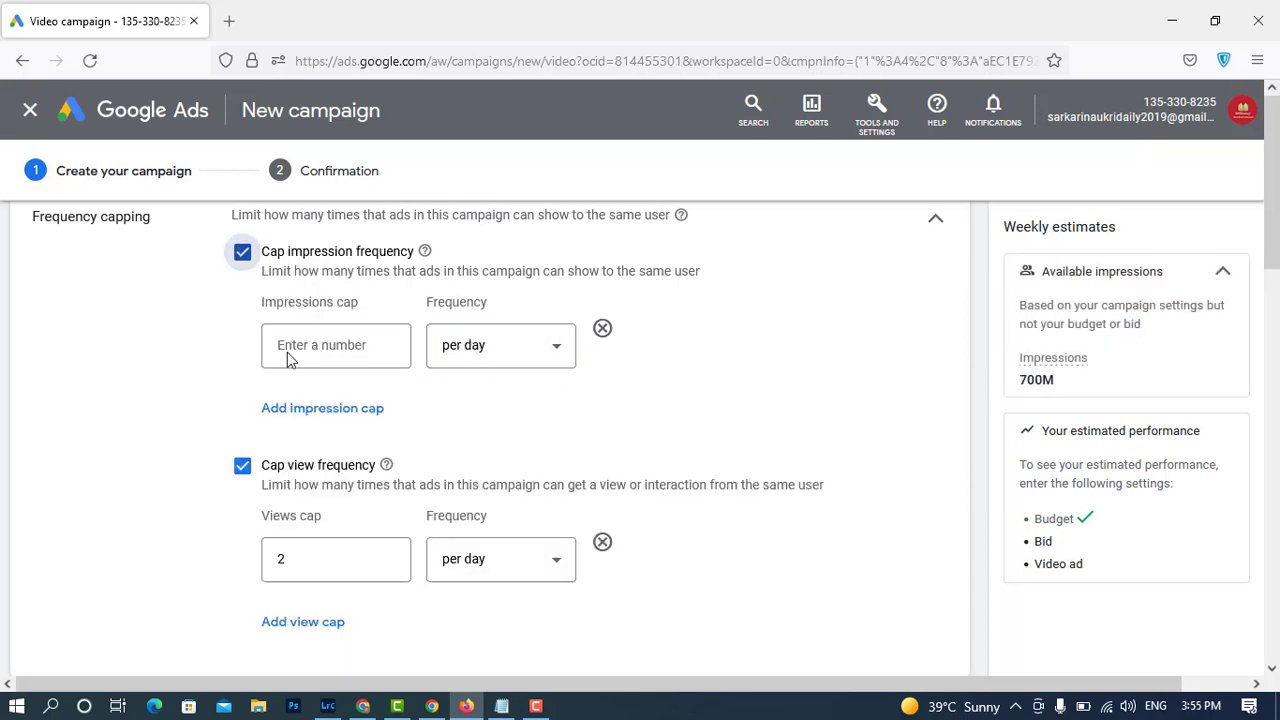
click(289, 358)
text(2)
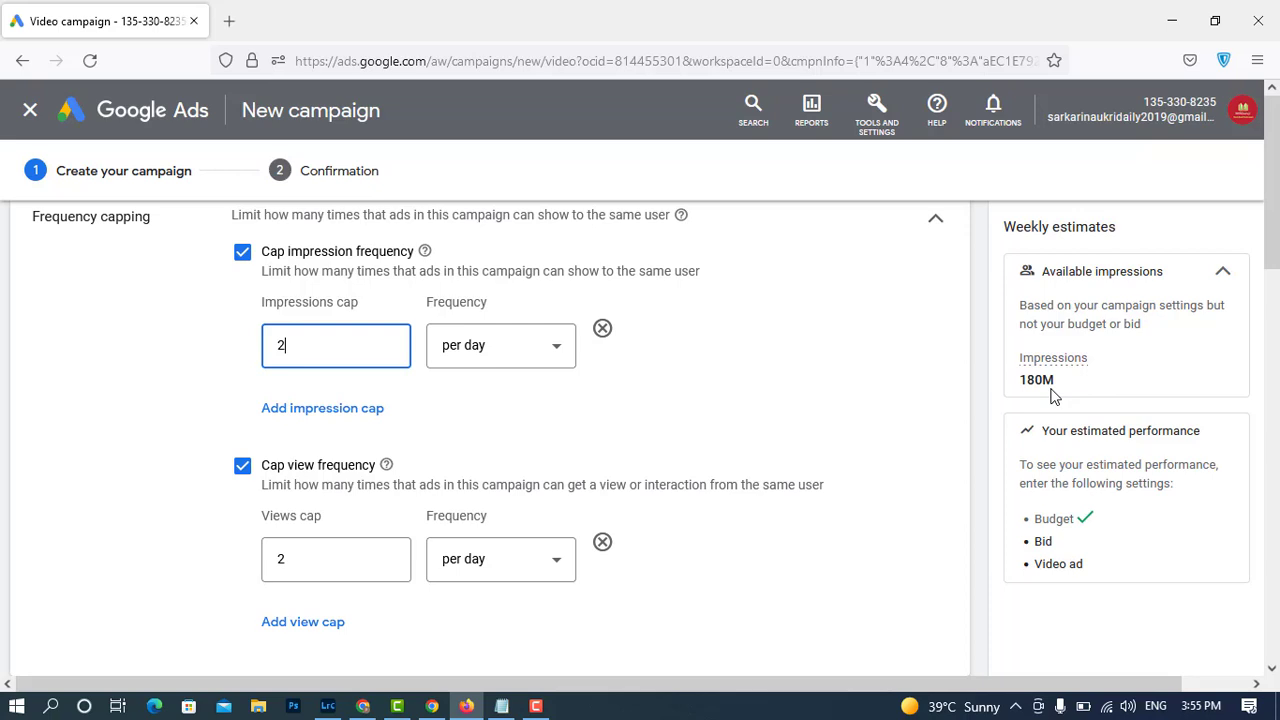
scroll(1000, 390, up, 2)
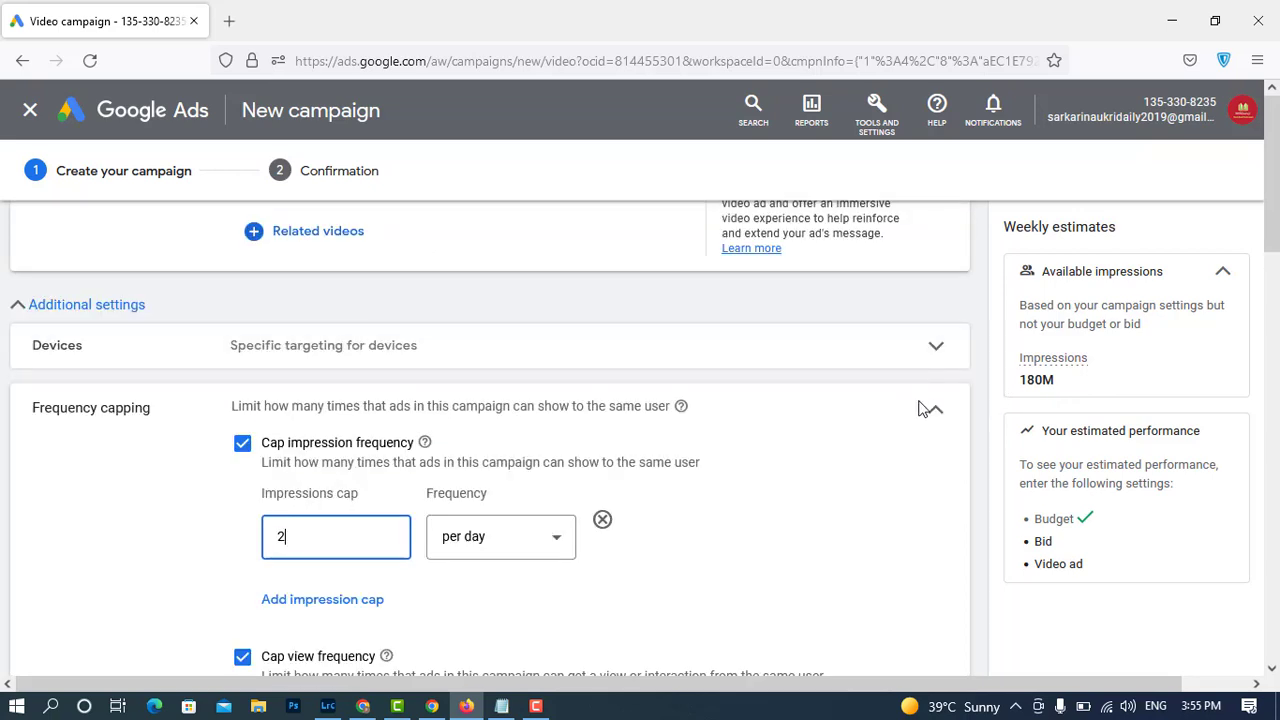
click(934, 412)
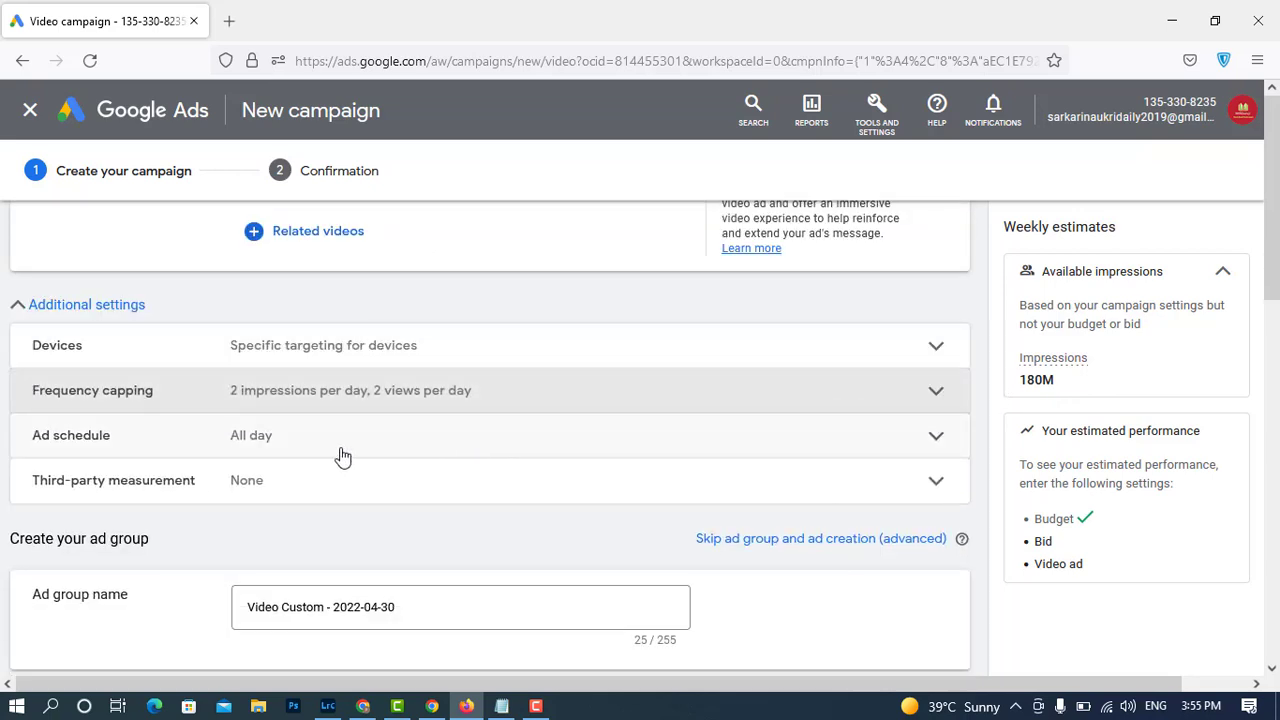
Expand the ad schedule and set its days to Saturdays - Sundays.
click(432, 456)
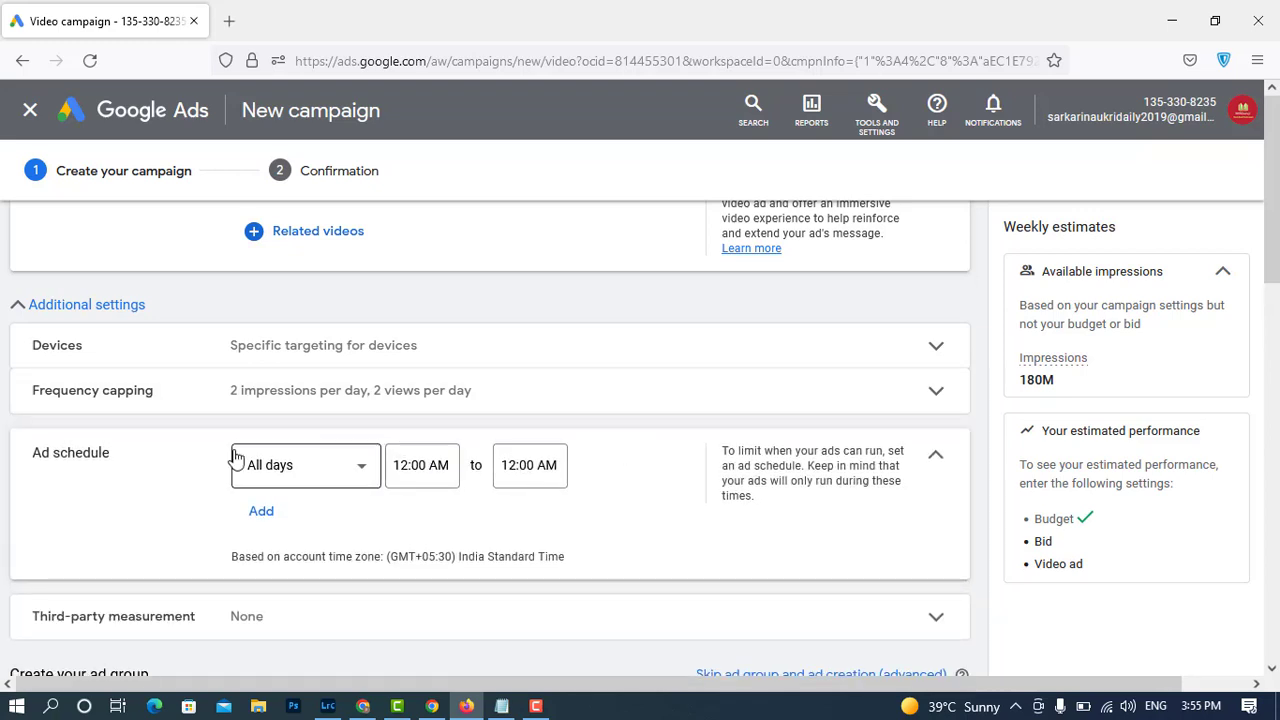
click(374, 482)
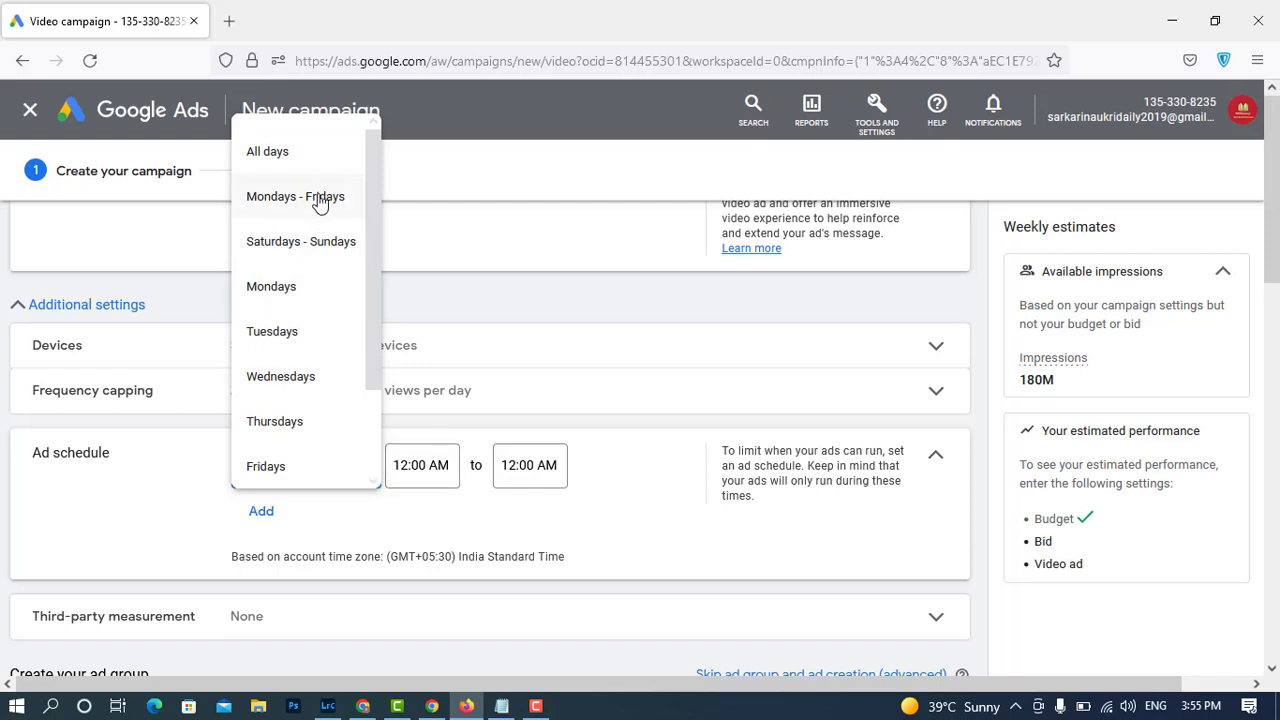
click(330, 257)
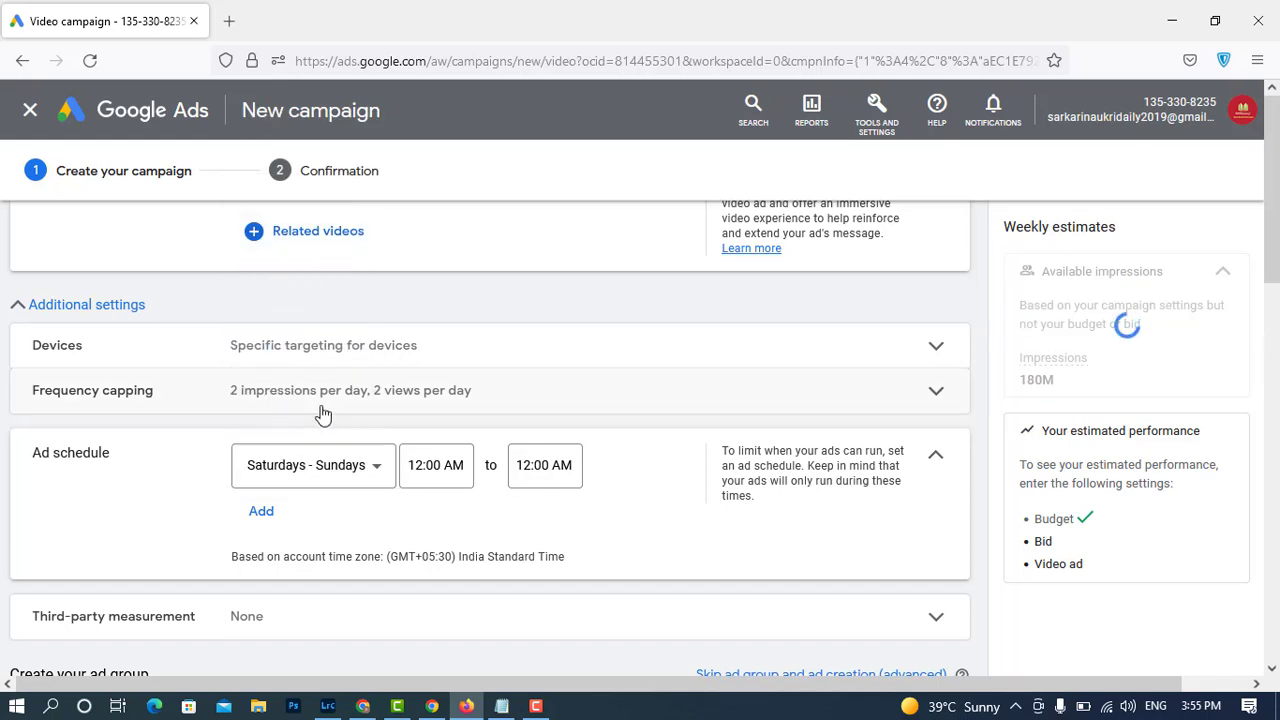
Set the start time of the Saturdays - Sundays ad schedule to 5:00 PM.
click(423, 463)
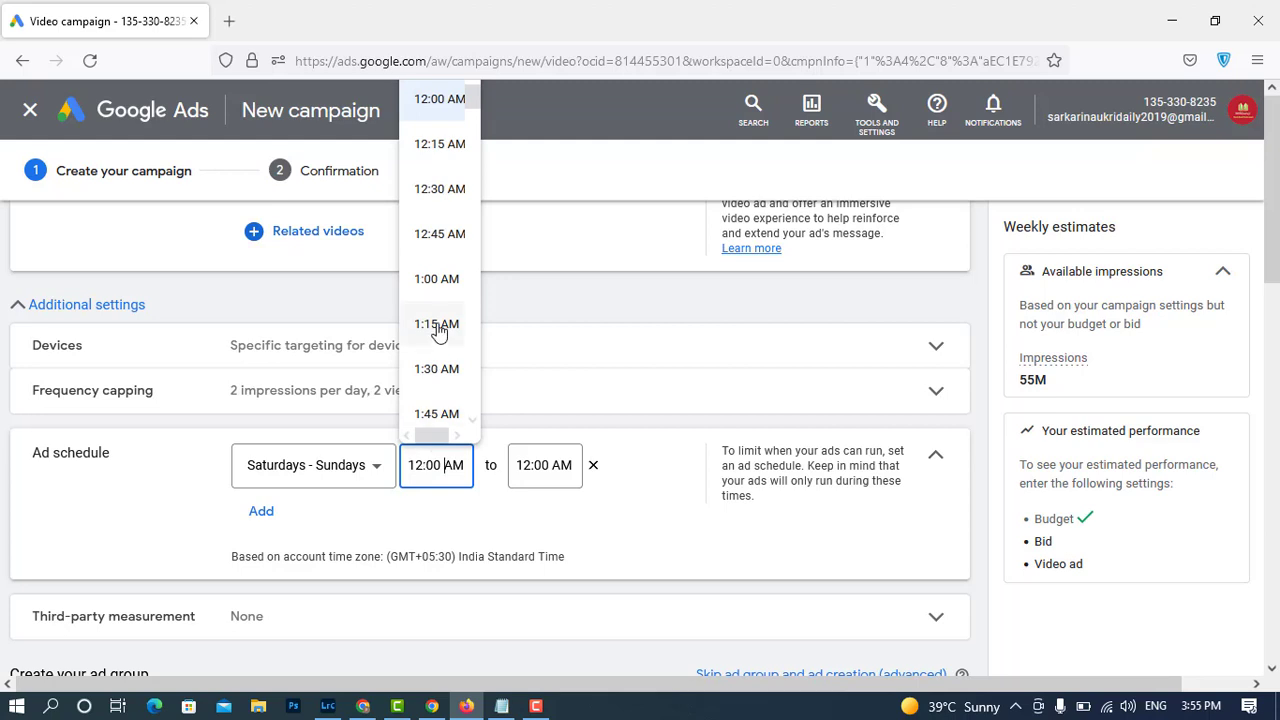
scroll(437, 330, down, 7)
scroll(437, 395, down, 2)
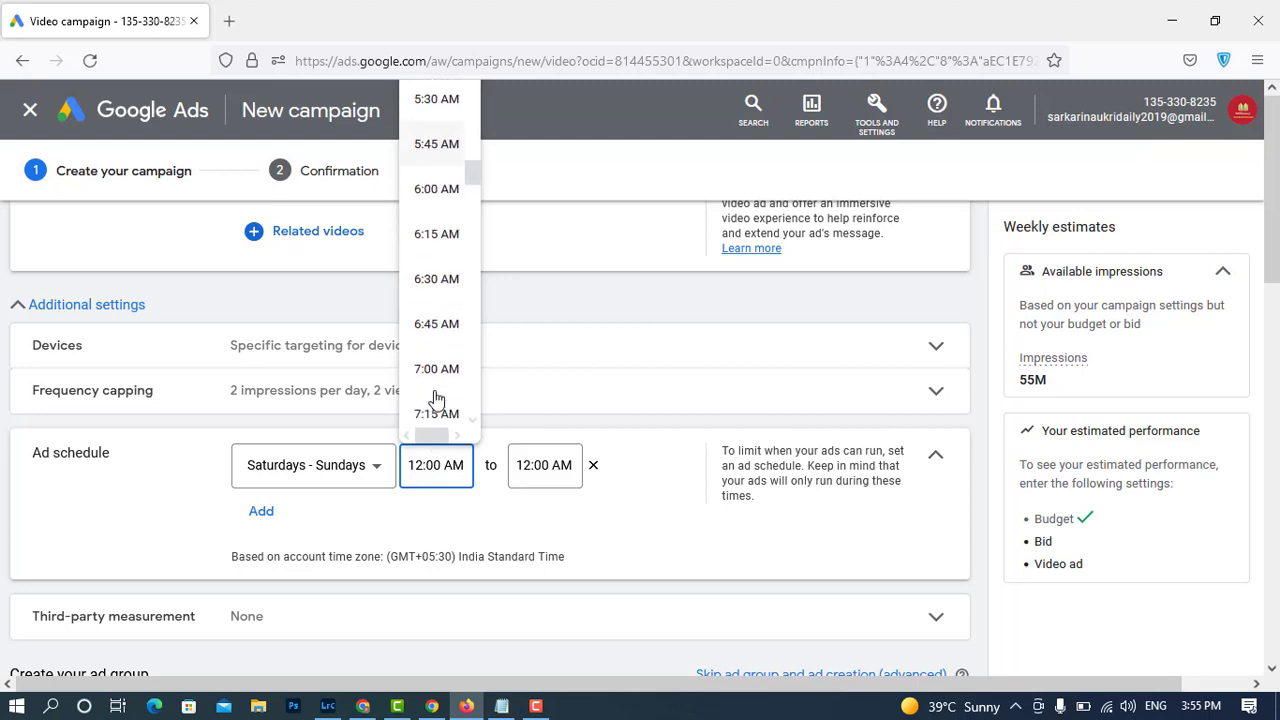
scroll(437, 400, up, 3)
scroll(433, 285, down, 1)
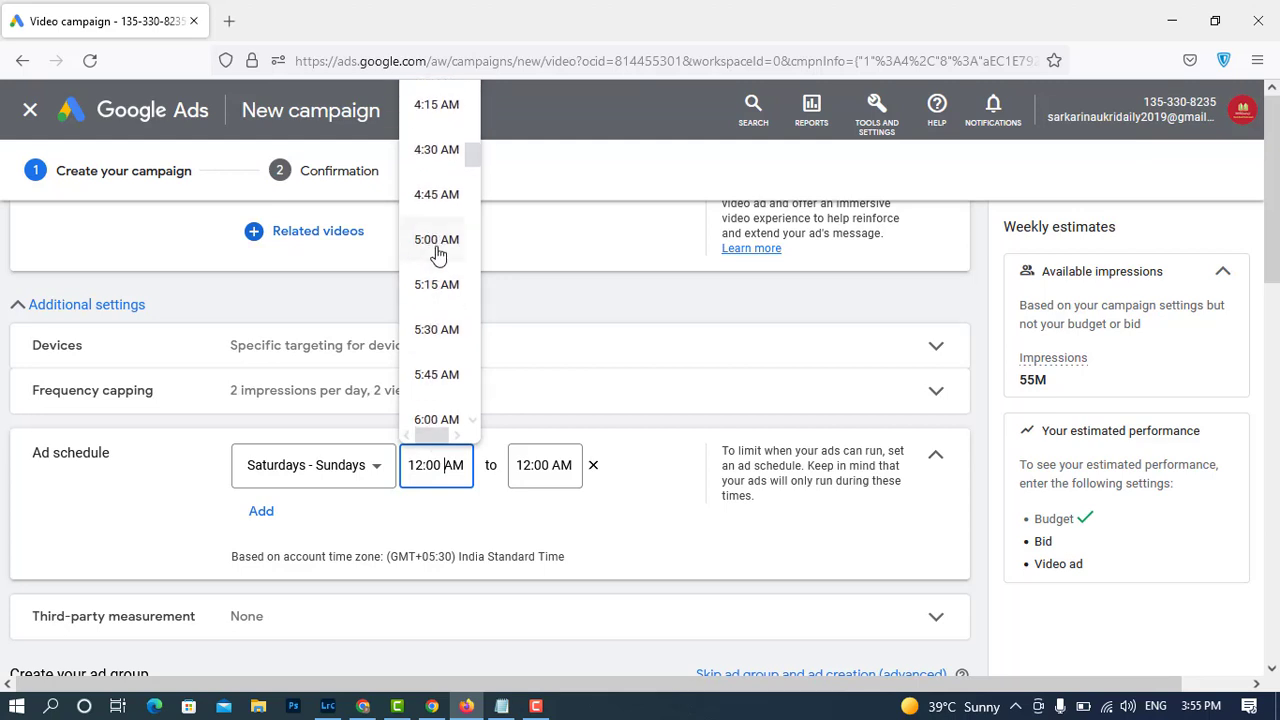
scroll(440, 370, down, 15)
scroll(448, 378, down, 12)
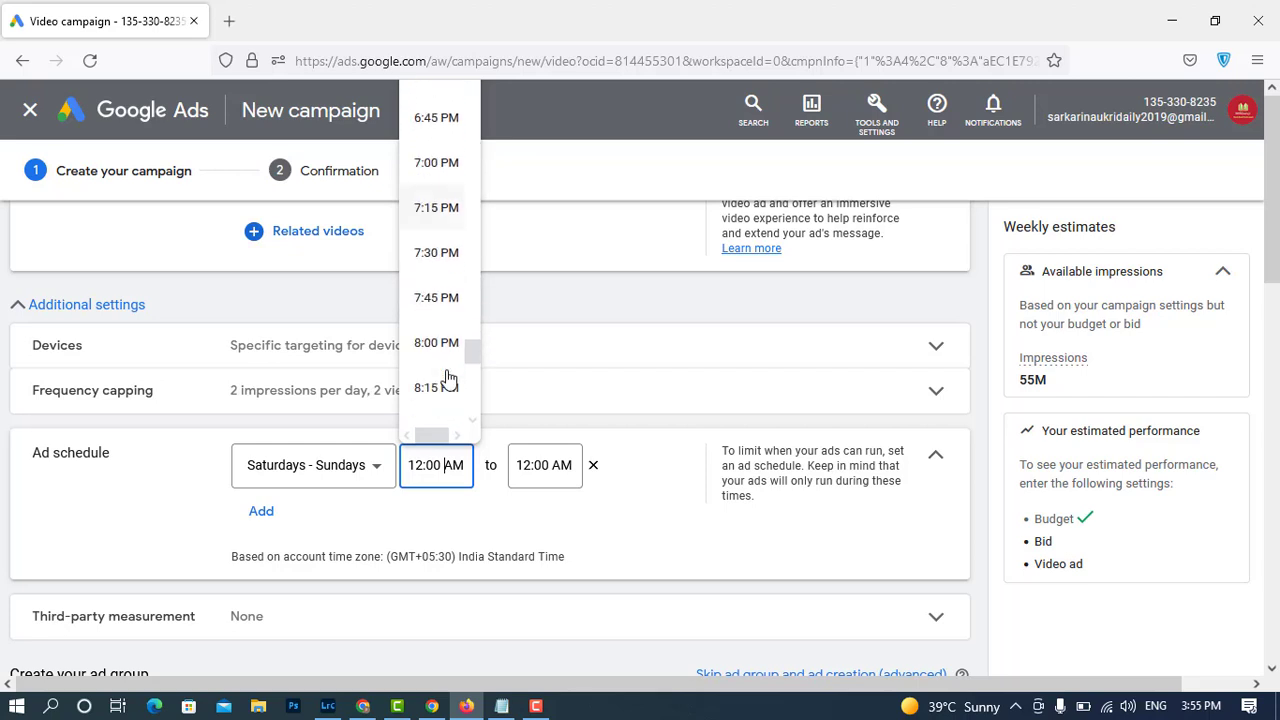
scroll(443, 370, up, 3)
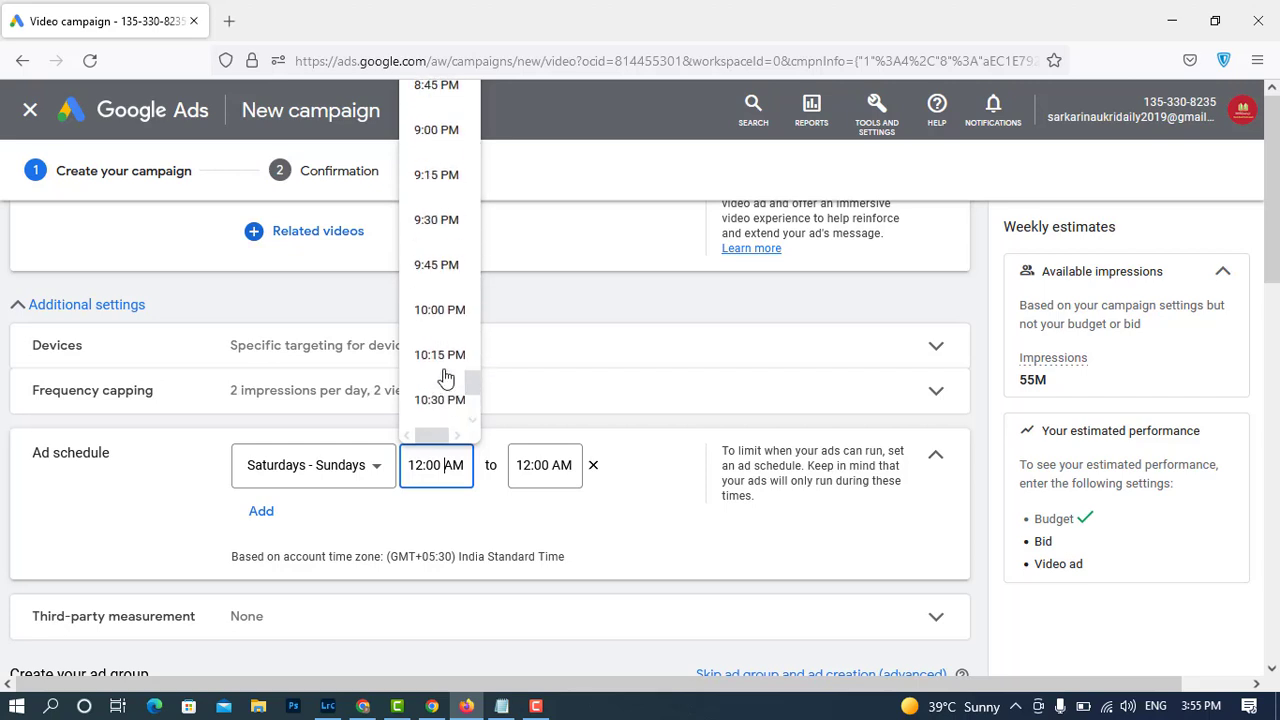
scroll(443, 374, down, 1)
scroll(446, 377, up, 4)
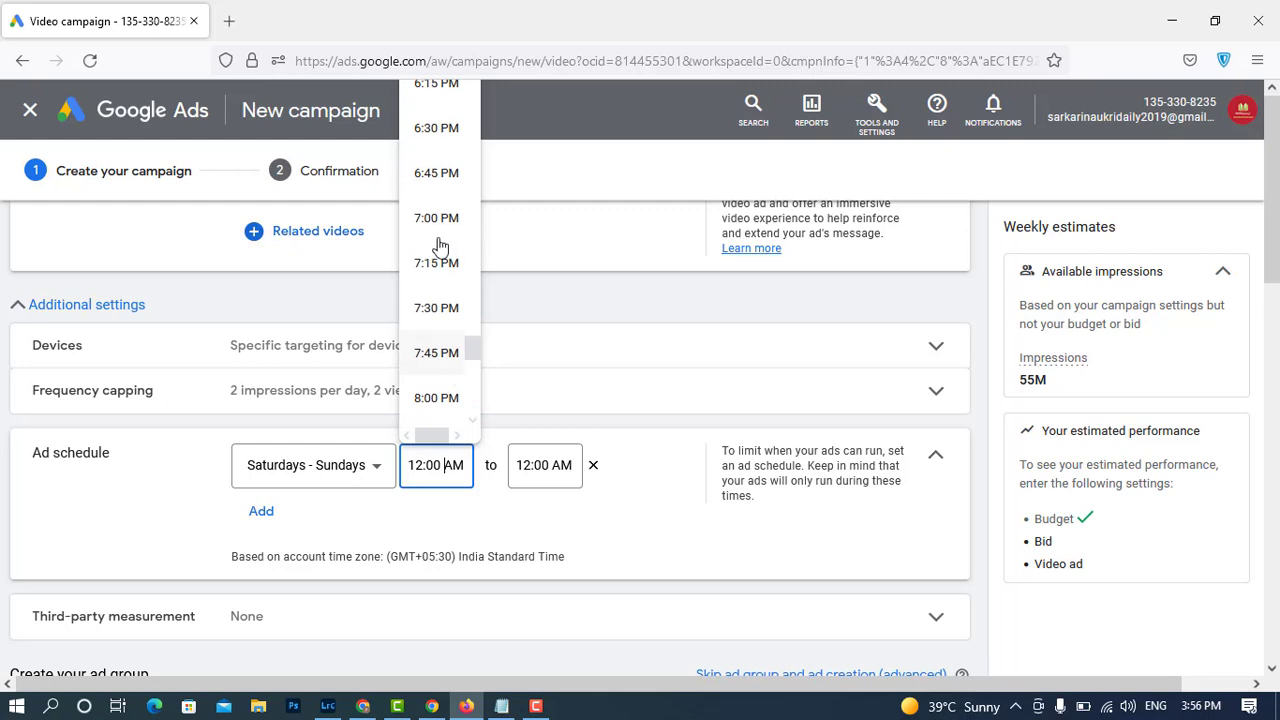
scroll(445, 360, up, 2)
click(447, 118)
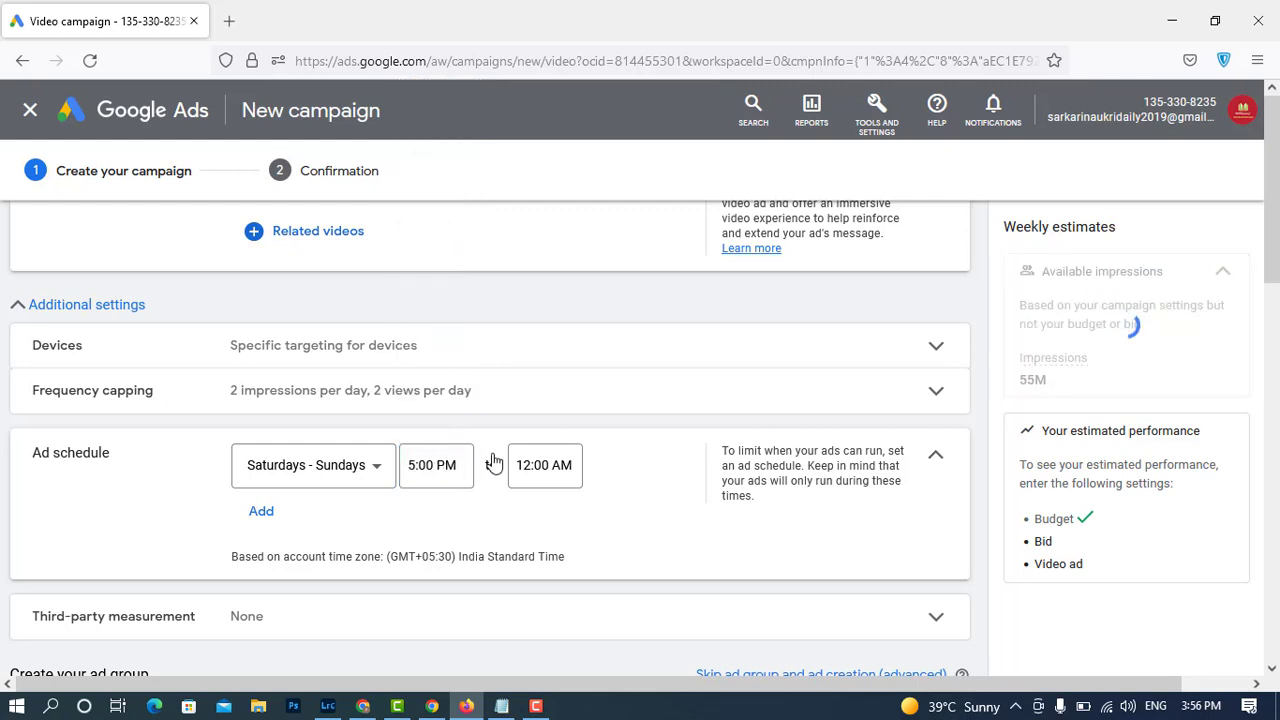
click(549, 465)
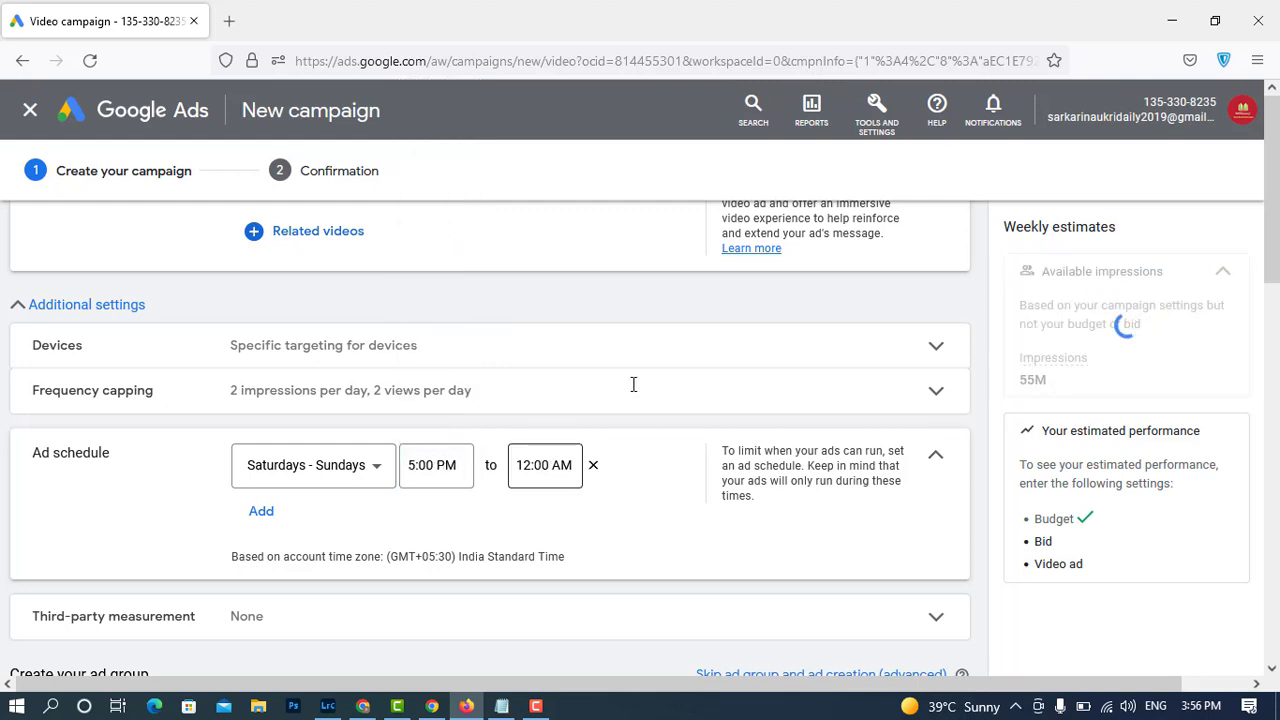
click(668, 470)
Set the days of the first ad schedule entry to Saturdays and add a second schedule entry.
click(368, 473)
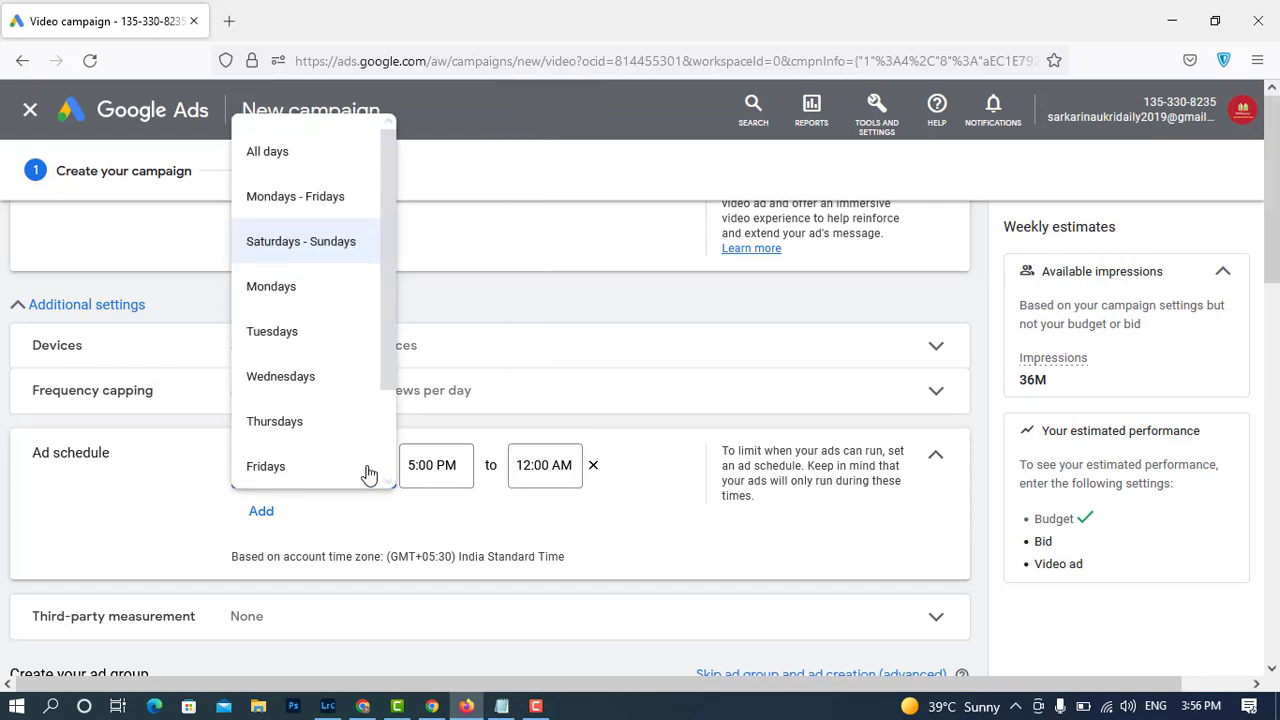
scroll(351, 397, down, 2)
click(318, 420)
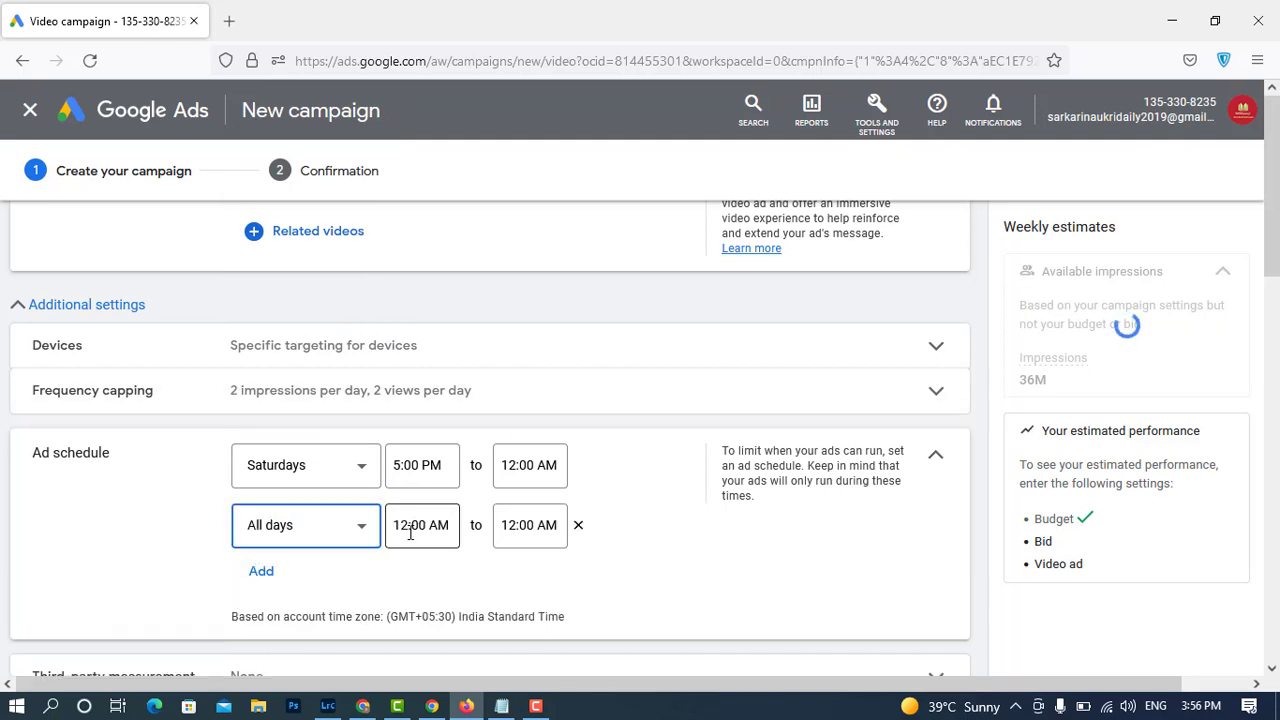
Set the start time of the second ad schedule entry to 8:00 AM.
click(439, 524)
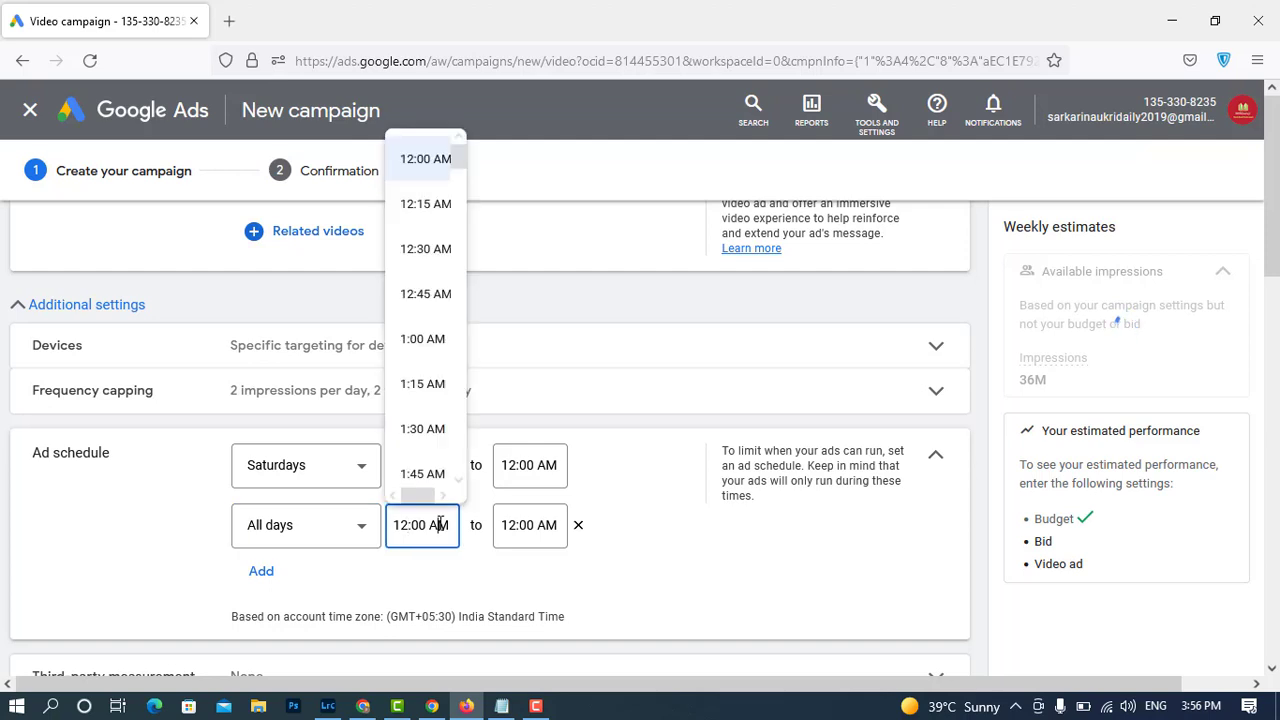
scroll(430, 395, down, 3)
scroll(435, 395, down, 6)
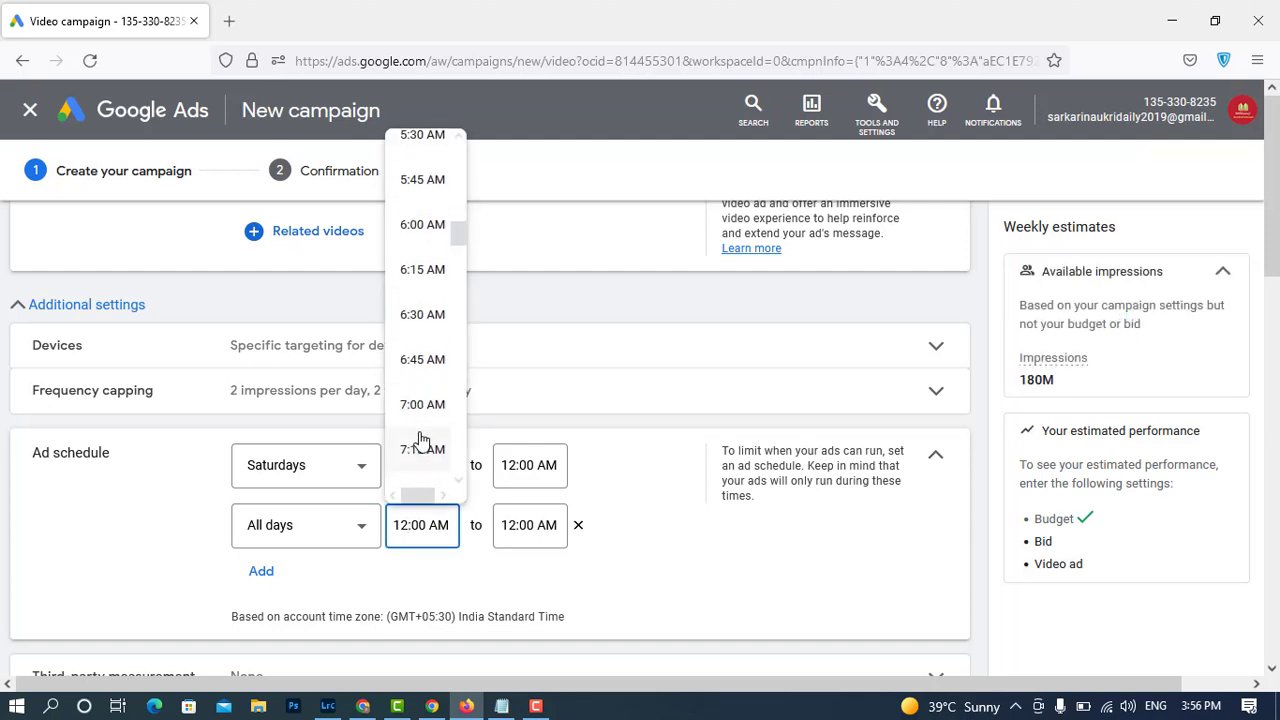
scroll(425, 410, down, 2)
click(428, 338)
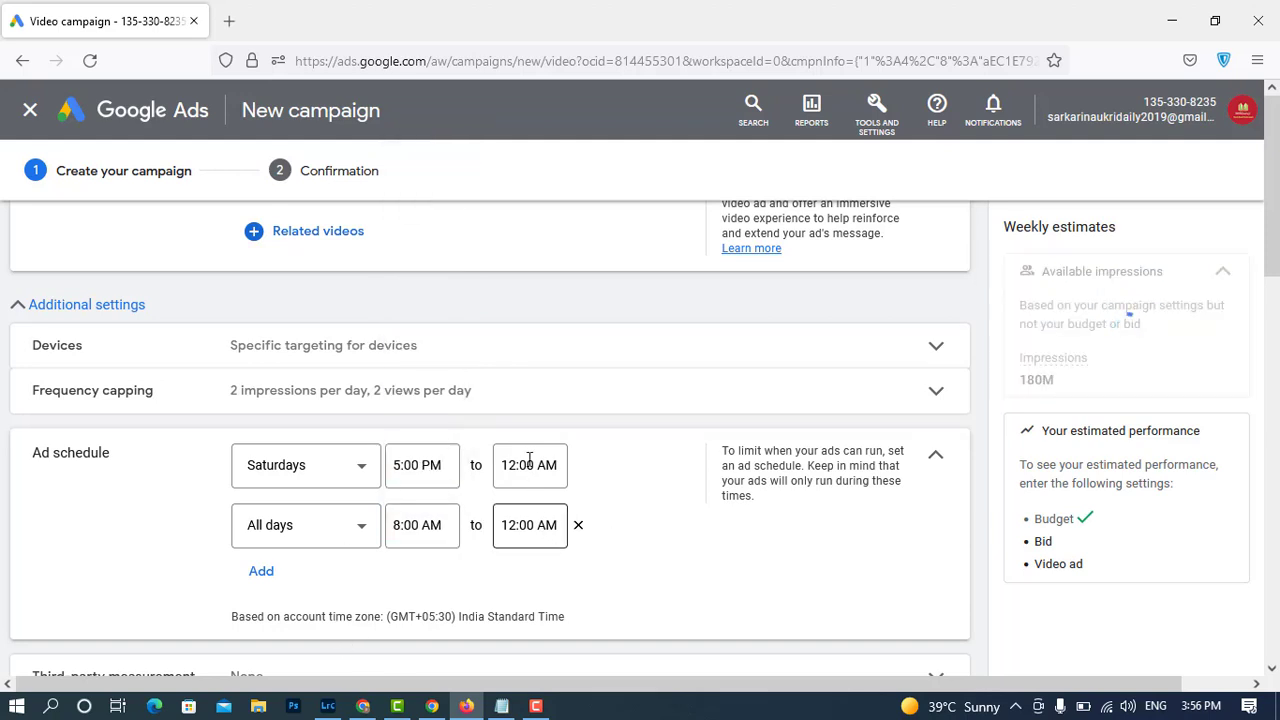
Set the end time of the second ad schedule entry to 11:30 PM.
click(524, 525)
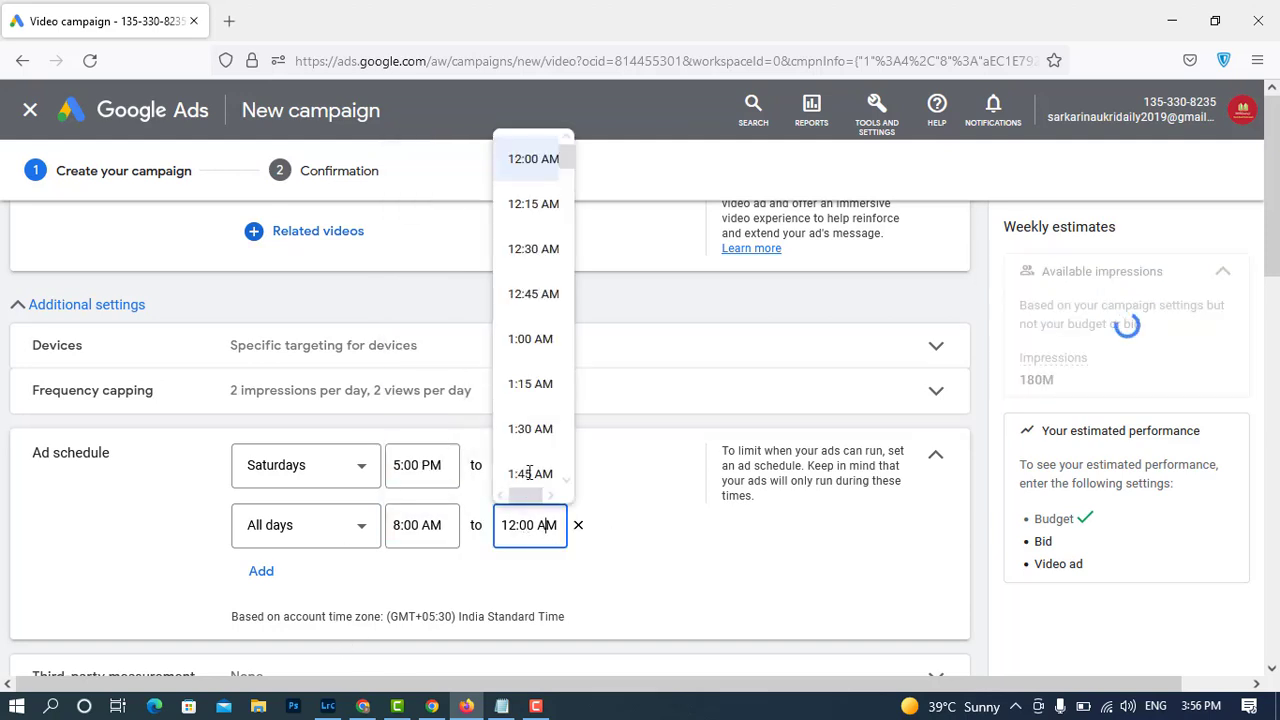
scroll(528, 438, down, 10)
scroll(528, 438, down, 10)
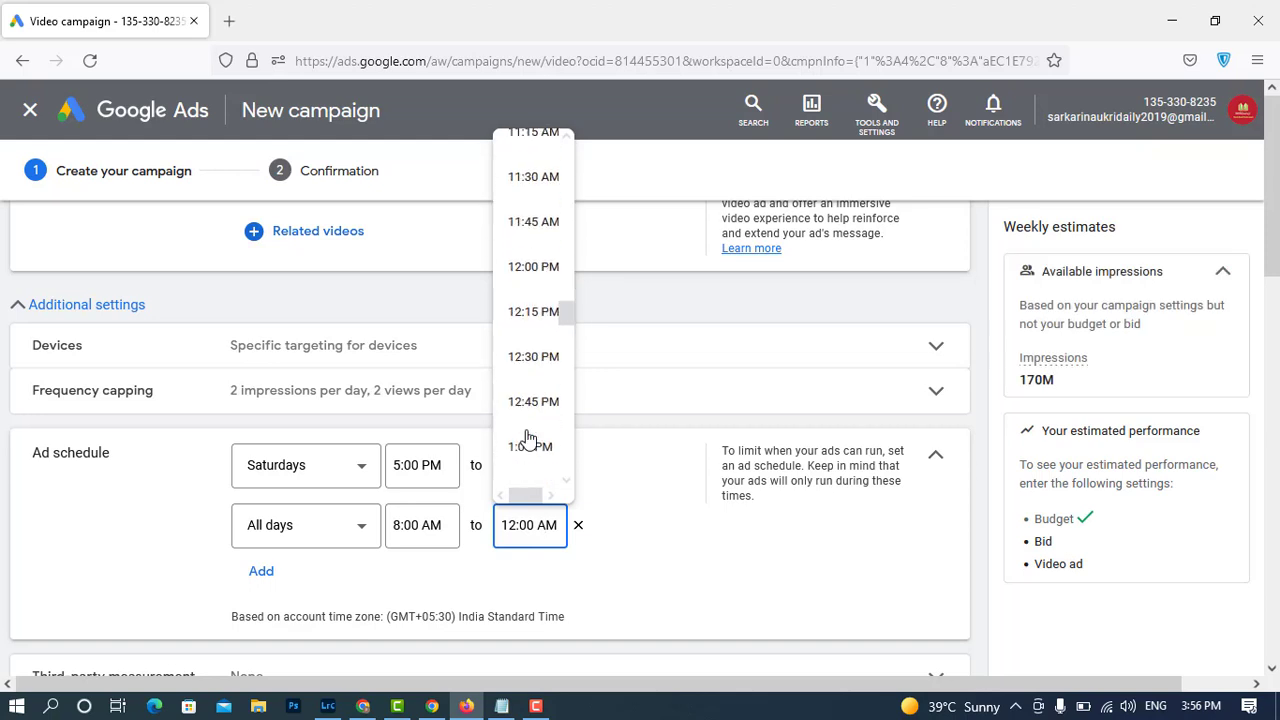
scroll(528, 438, down, 3)
scroll(528, 438, down, 6)
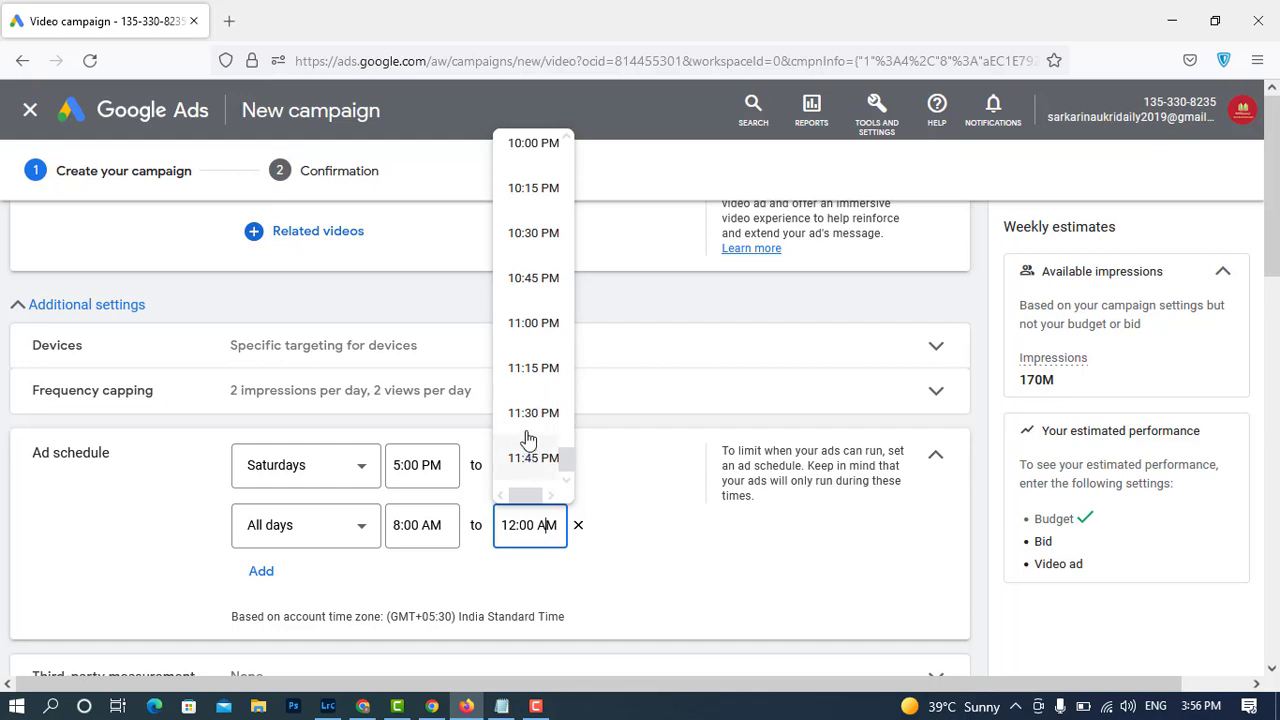
click(517, 430)
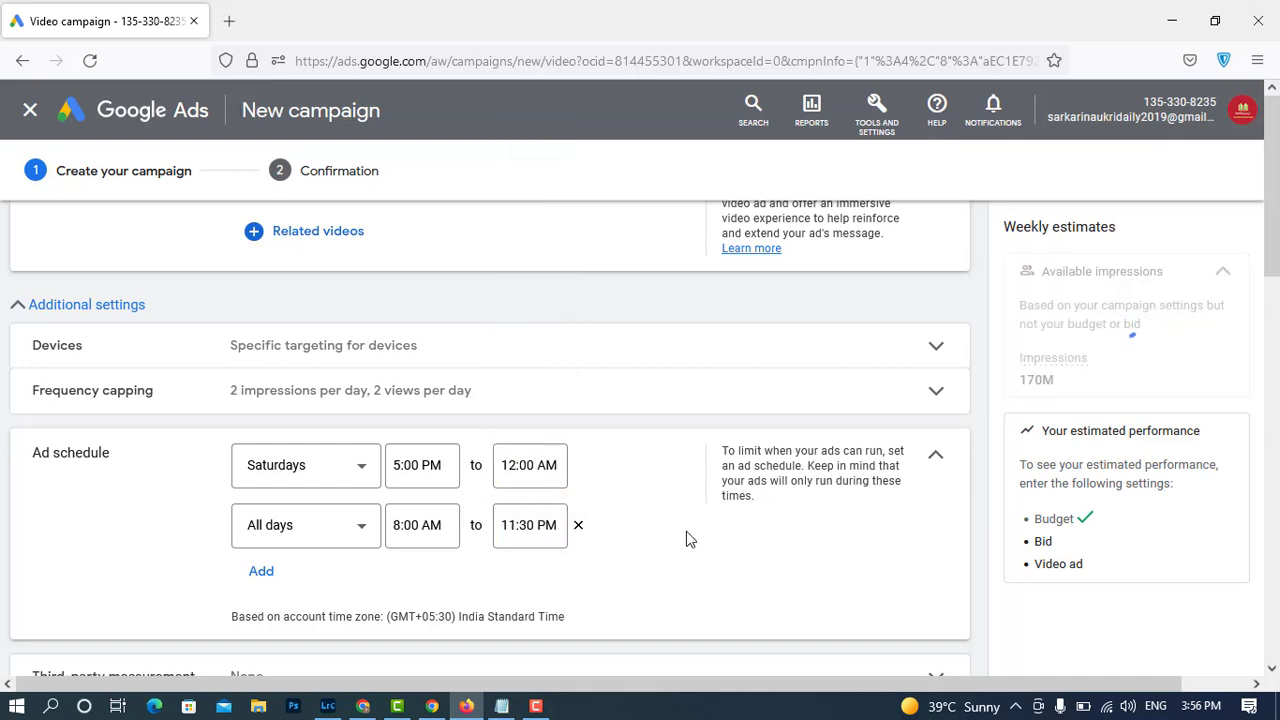
Set the days of the second ad schedule entry to Sundays.
click(352, 533)
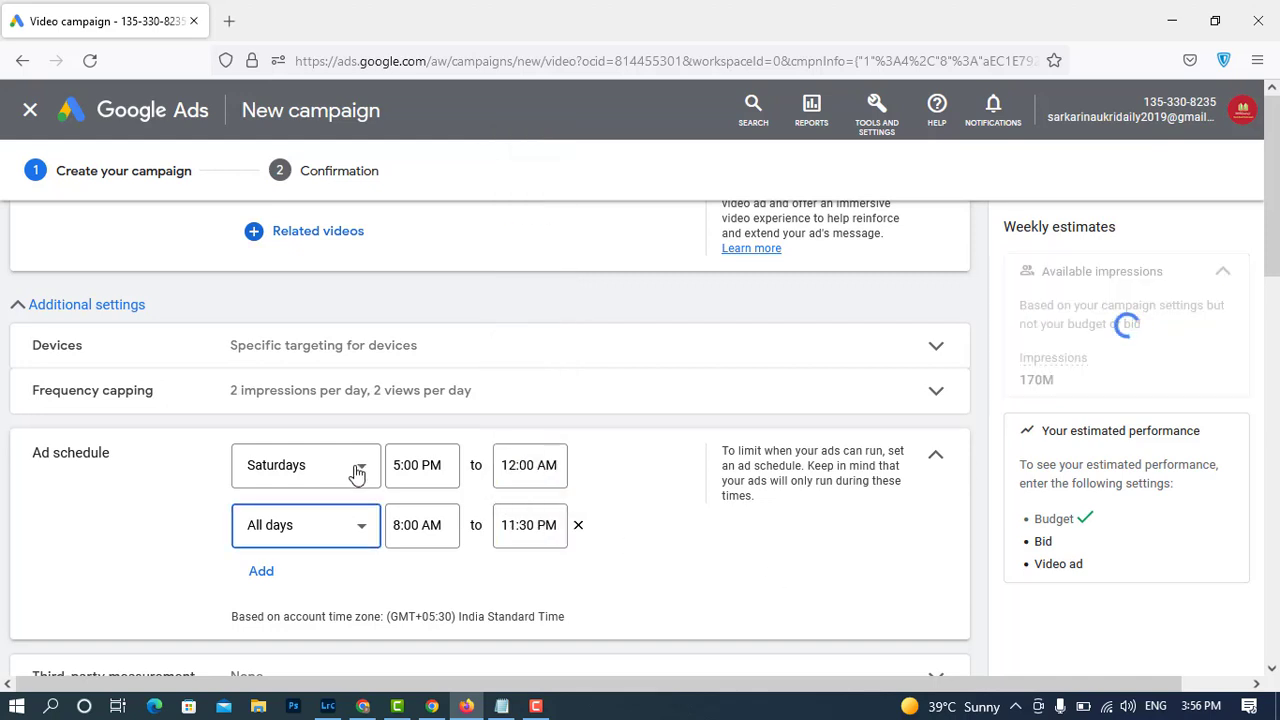
scroll(355, 405, down, 2)
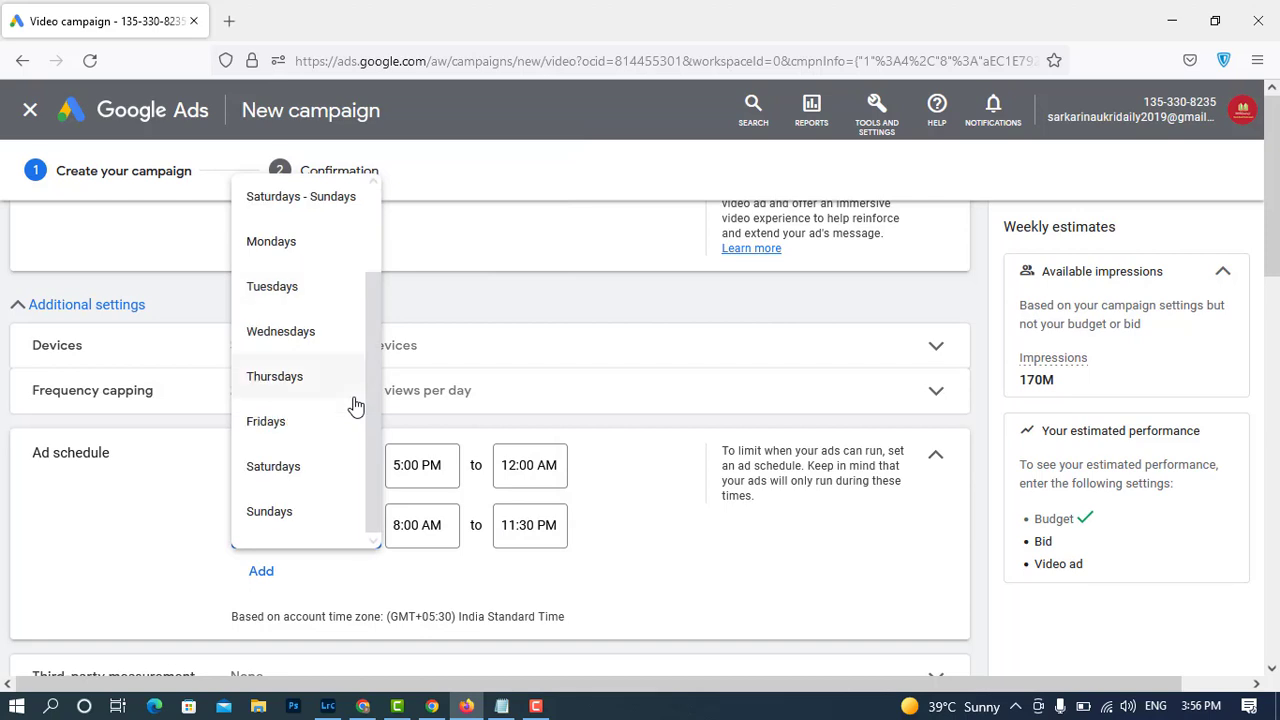
click(286, 515)
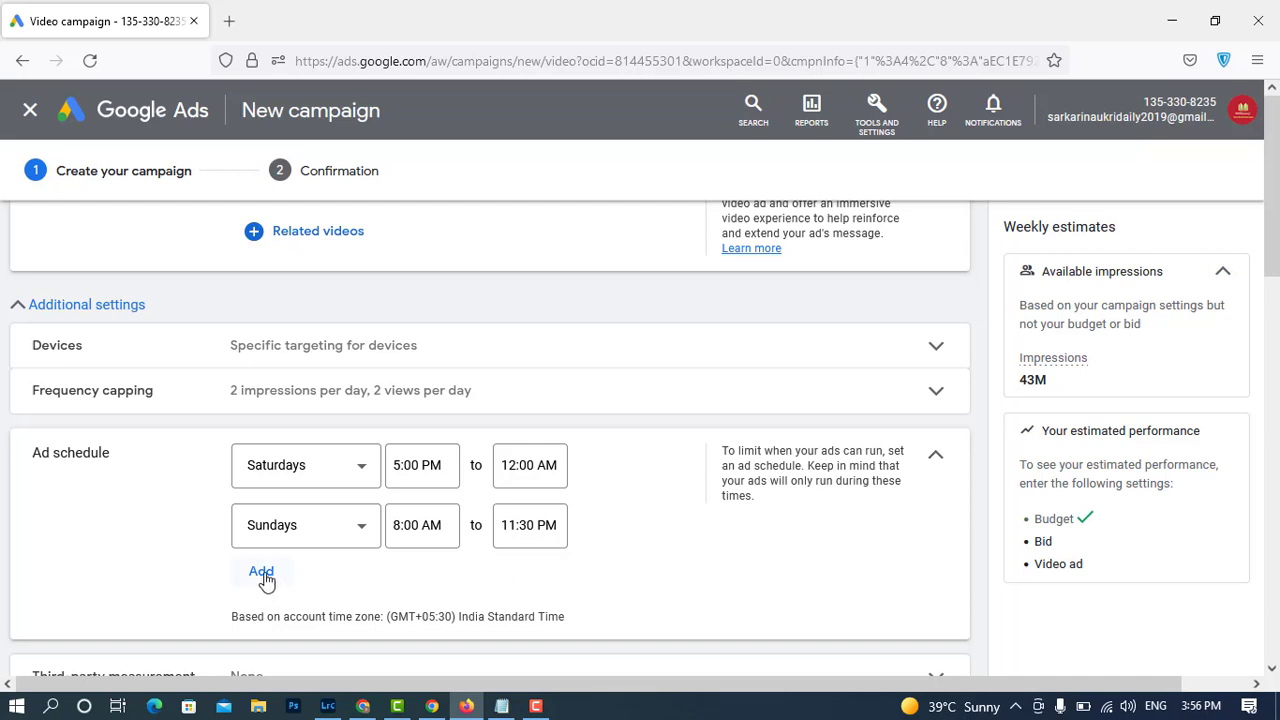
Add a third ad schedule entry for all days and set its start time to 7:00 AM.
click(261, 573)
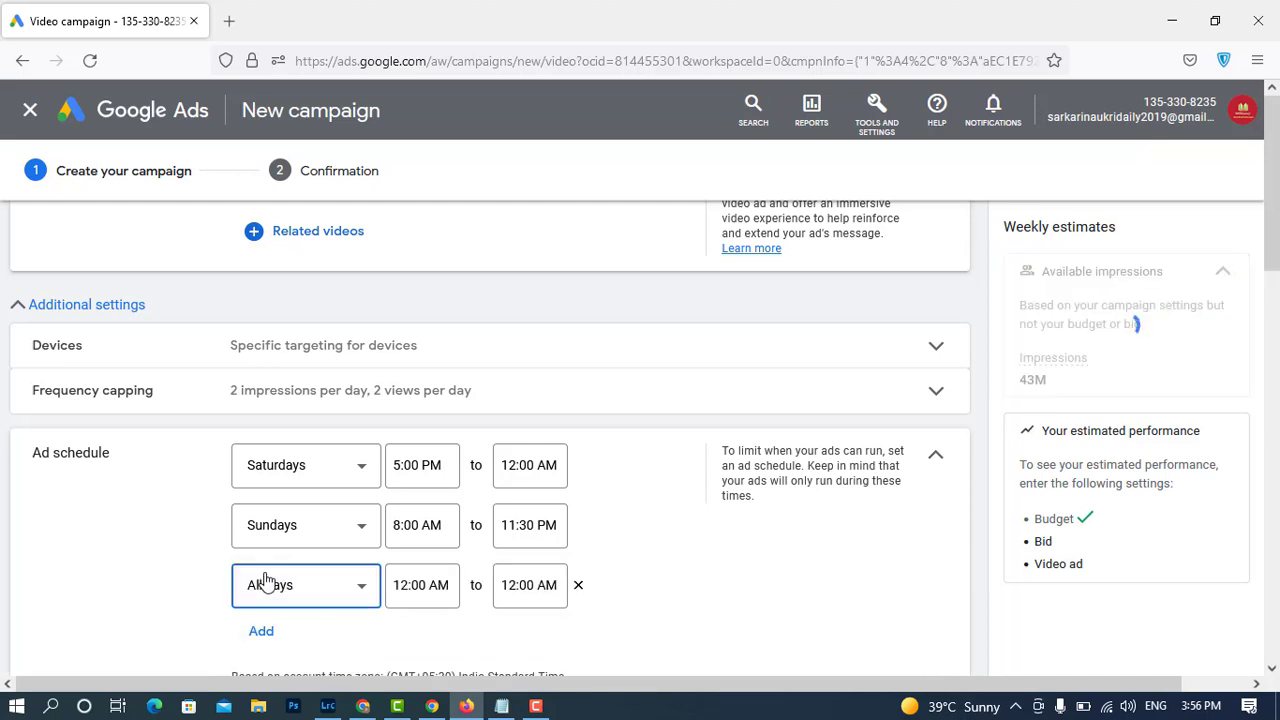
click(431, 587)
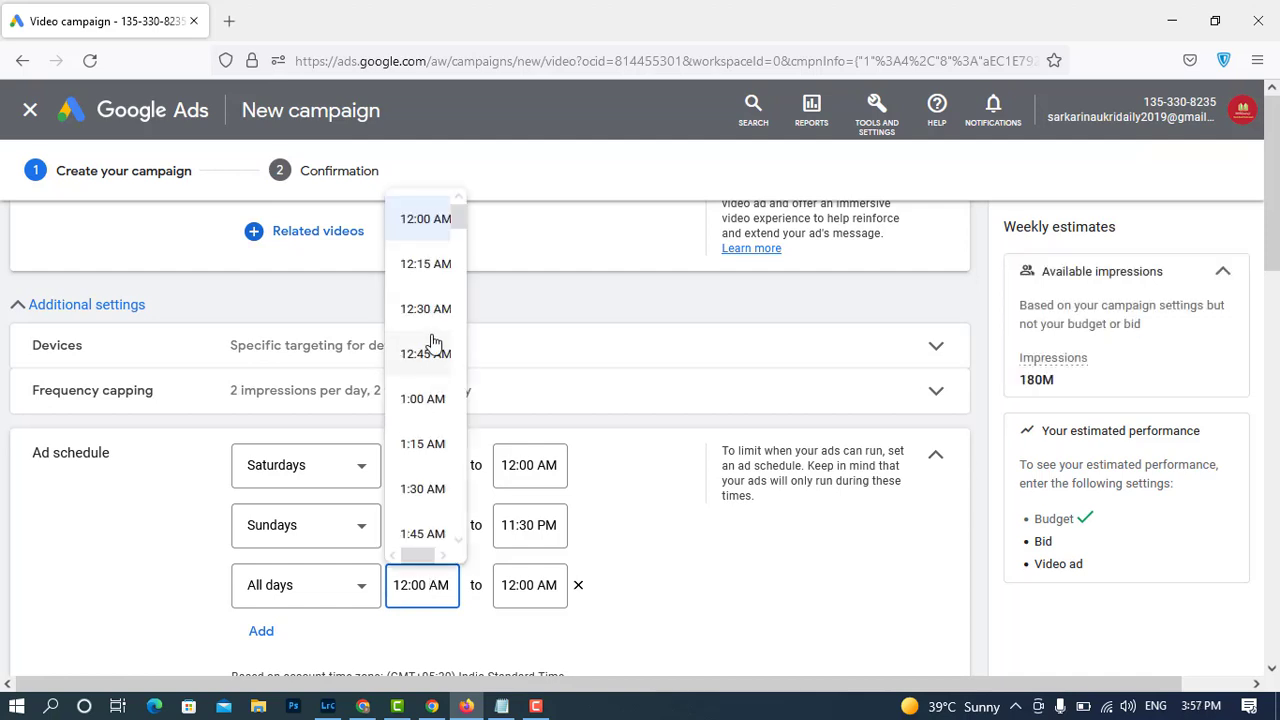
scroll(437, 405, down, 5)
scroll(437, 405, down, 7)
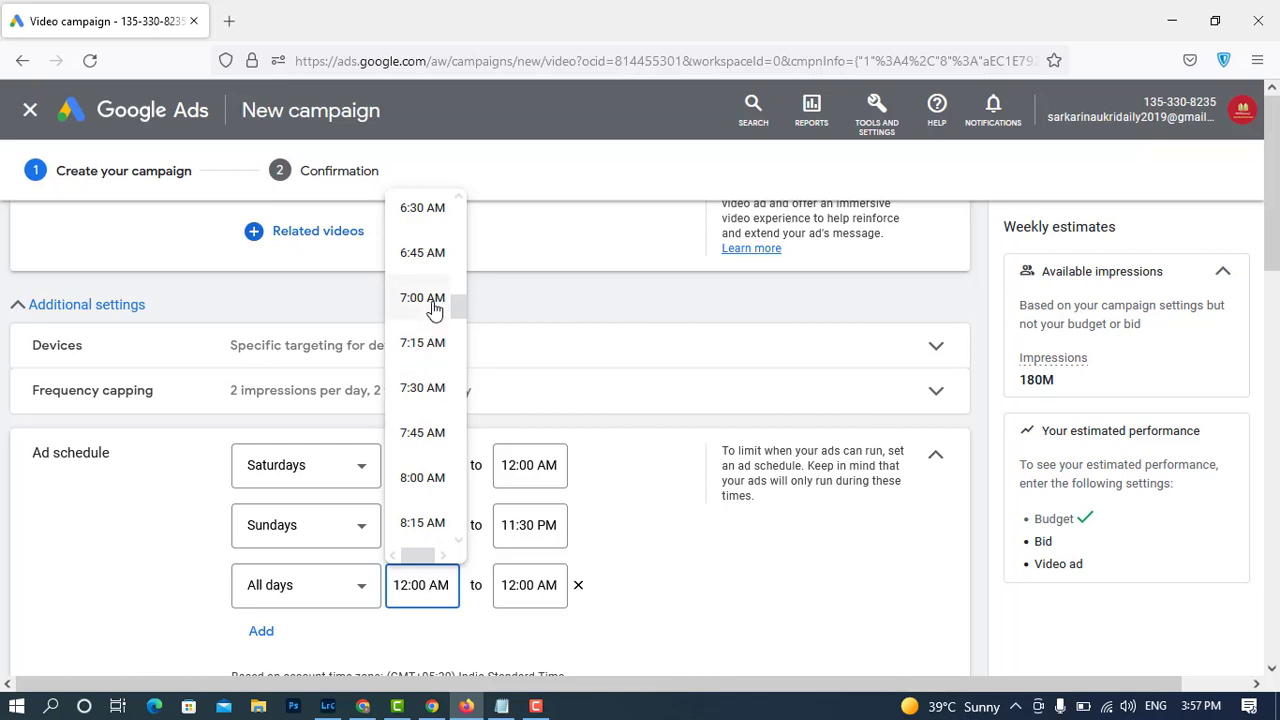
click(487, 590)
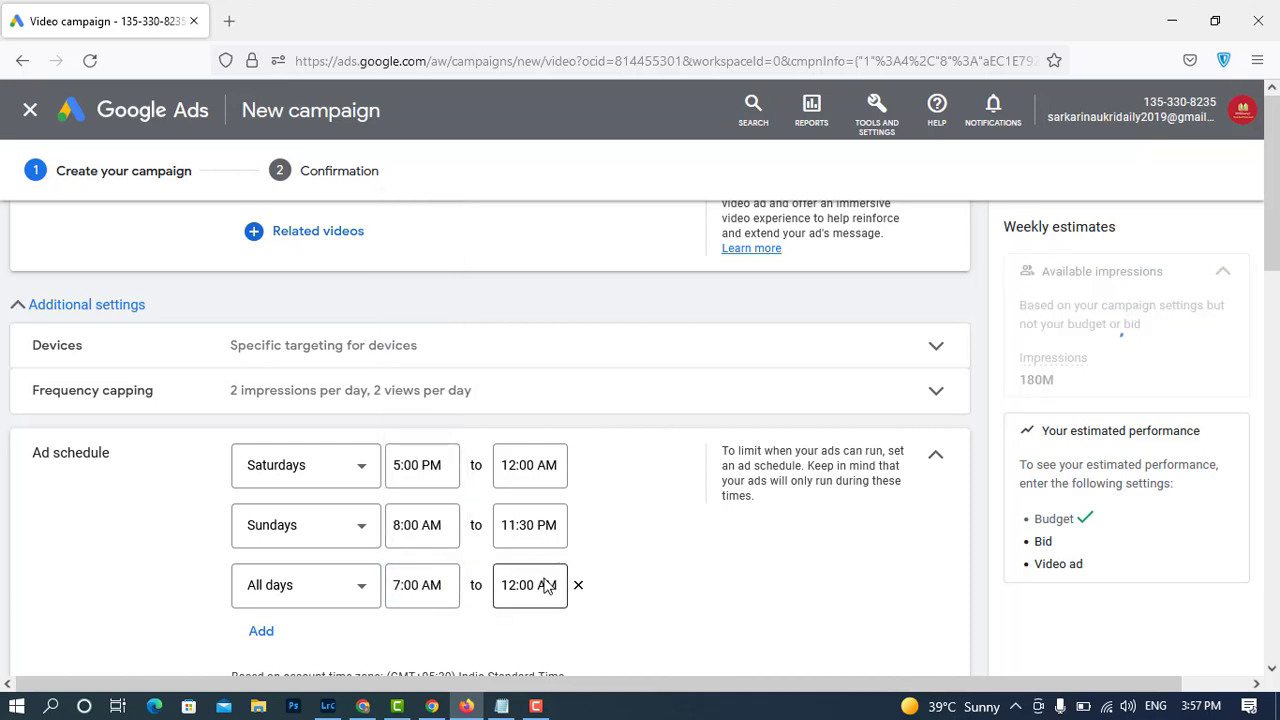
Set the end time of the all-days ad schedule entry to 11:30 PM.
click(532, 595)
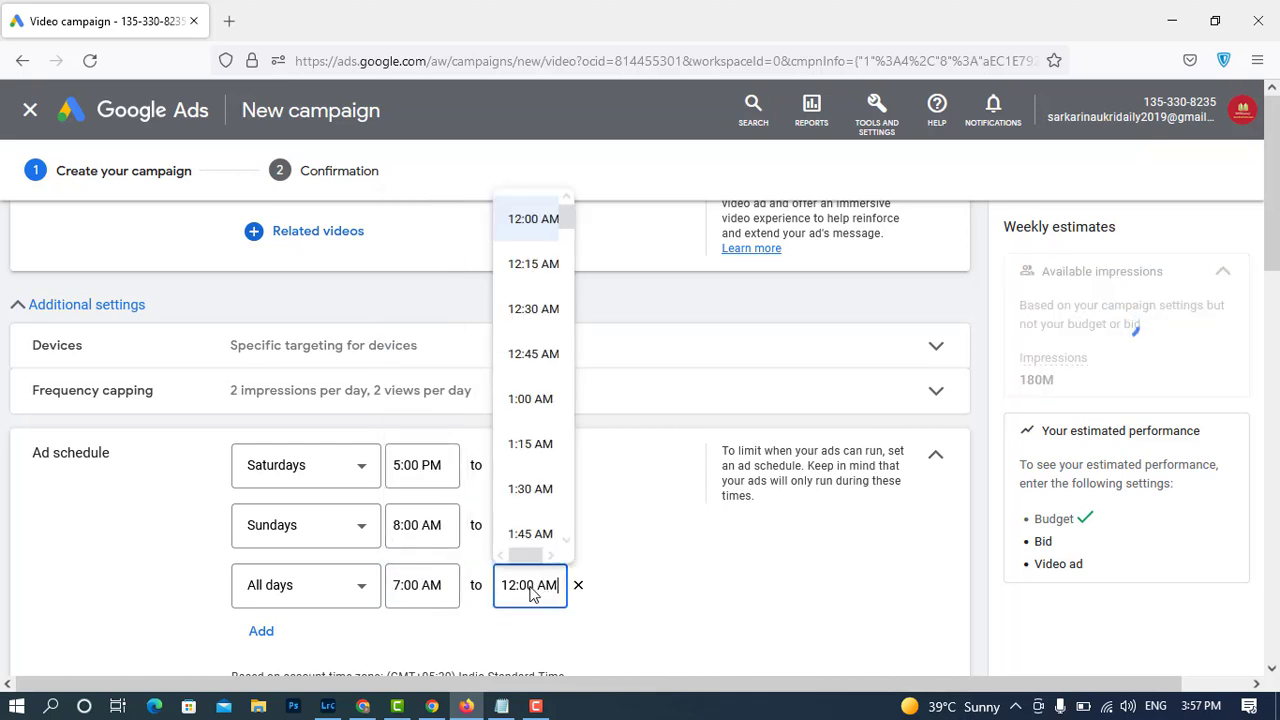
scroll(560, 300, down, 5)
drag(570, 259, 533, 500)
click(535, 476)
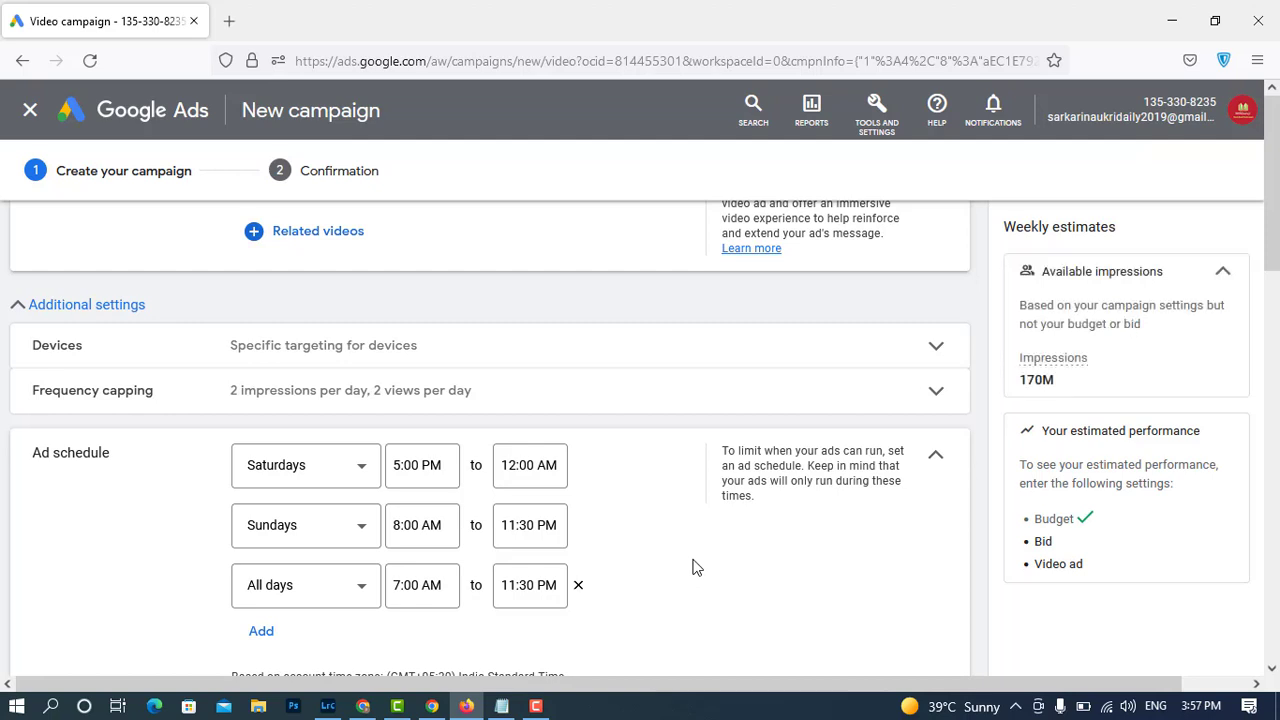
Collapse the ad schedule settings and review the third-party measurement options.
scroll(695, 566, down, 2)
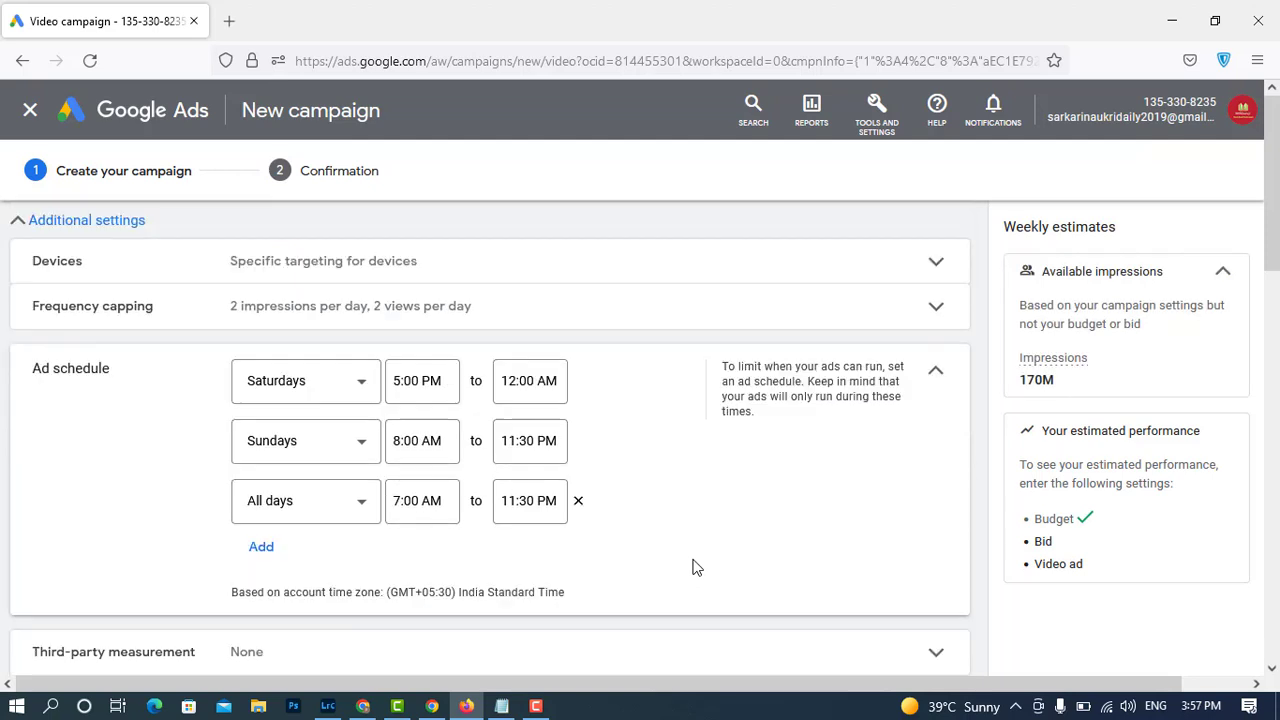
scroll(780, 430, up, 1)
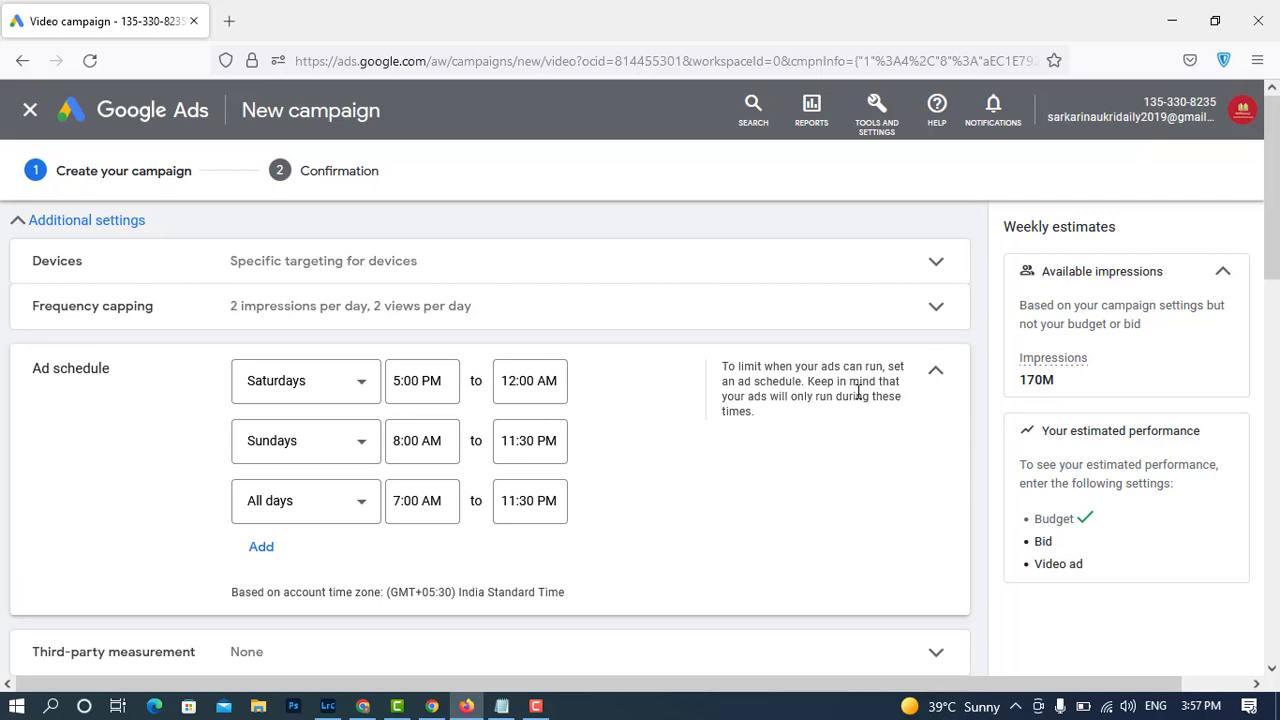
click(940, 372)
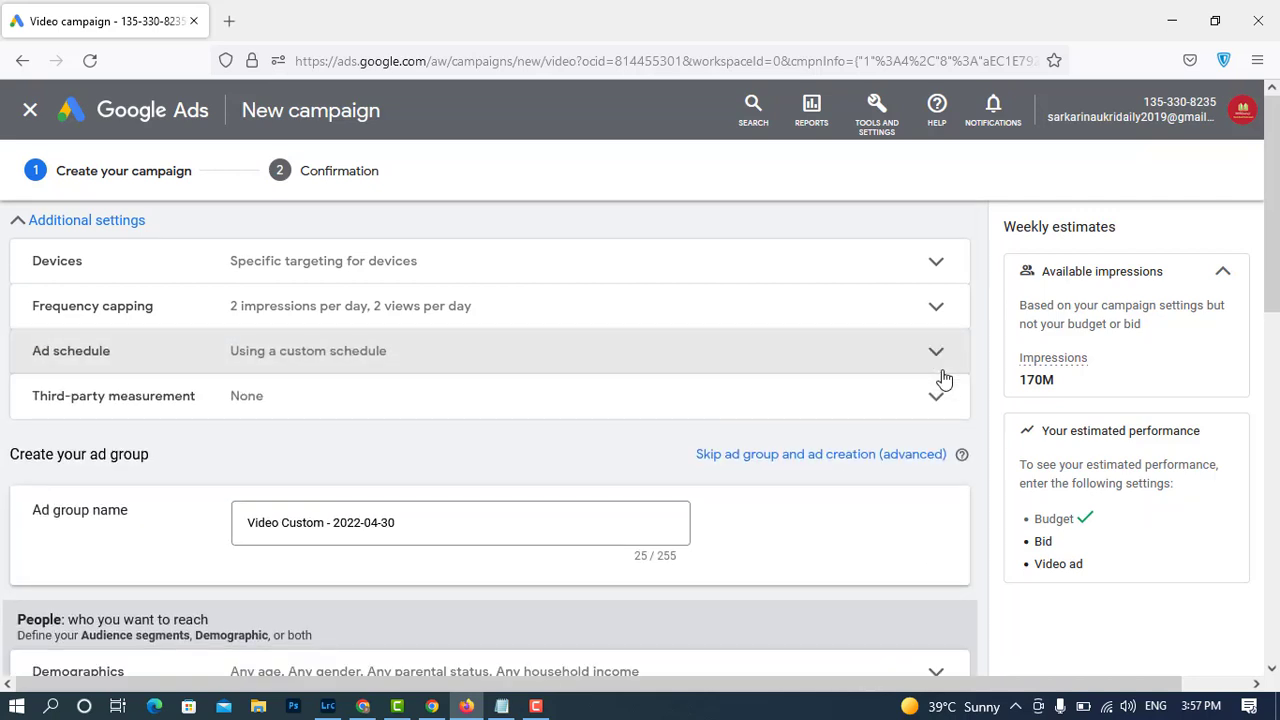
click(940, 405)
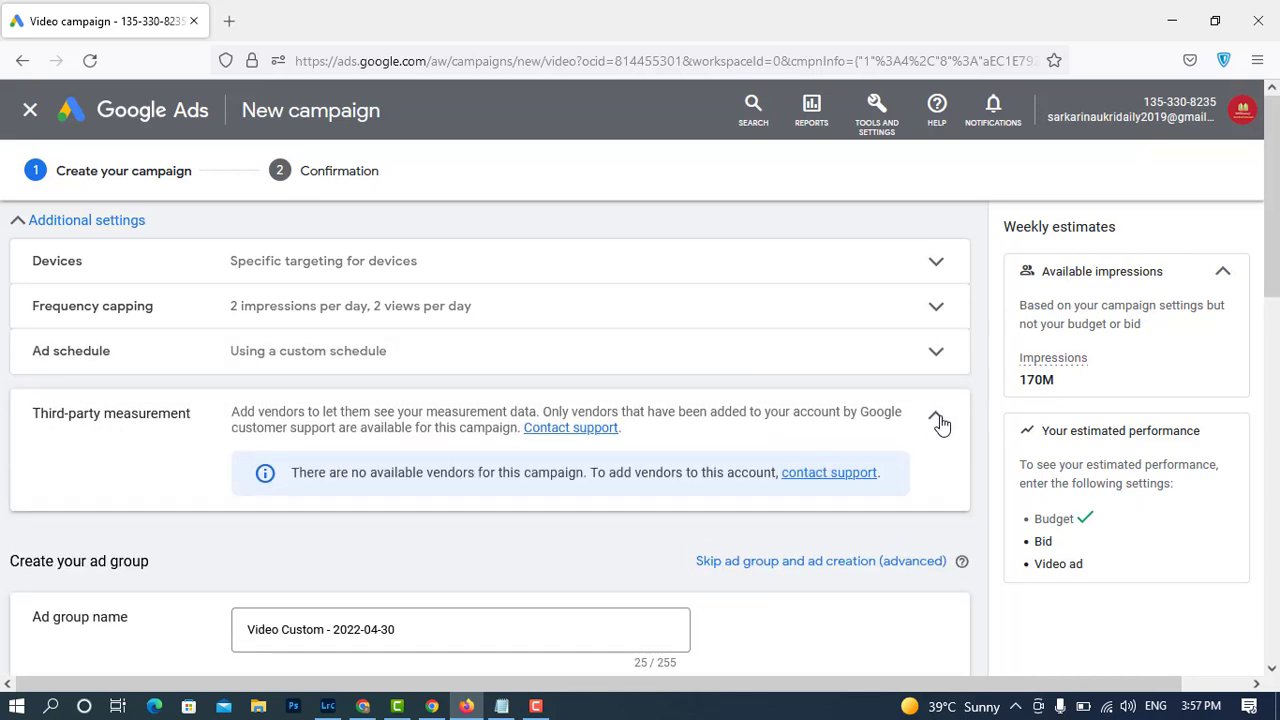
click(938, 422)
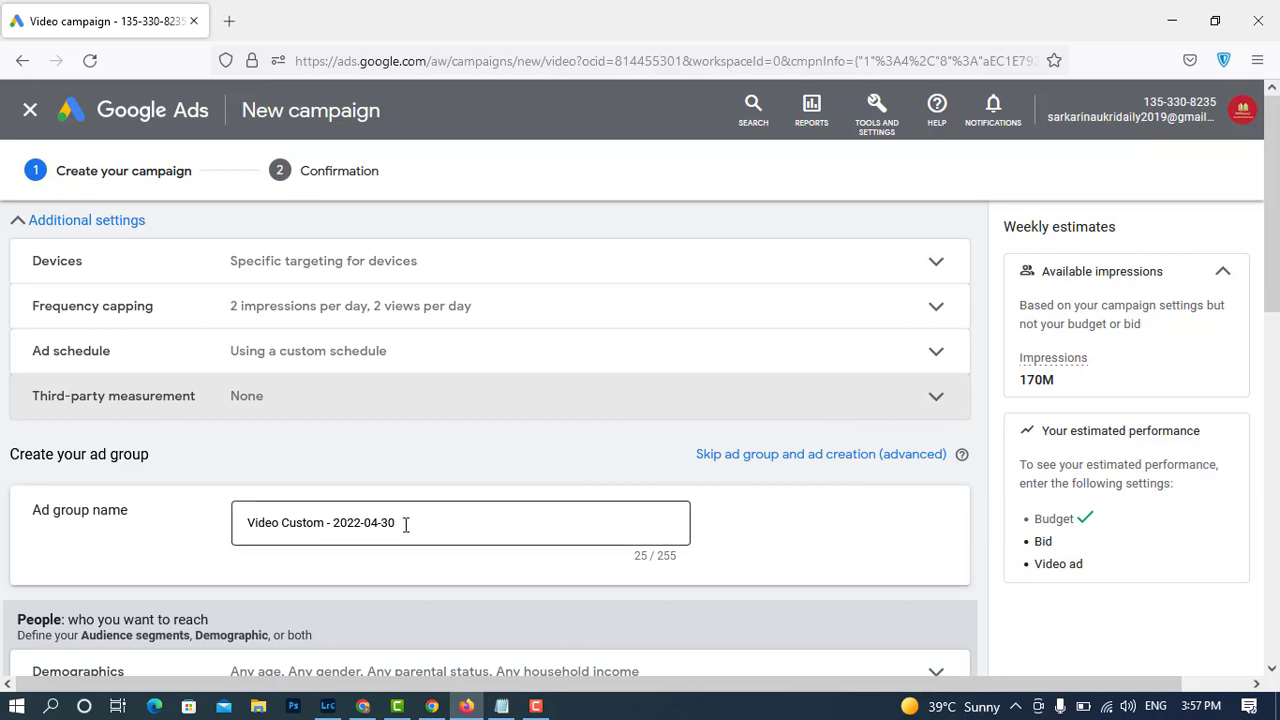
Rename the ad group as "Income Cetificate".
drag(406, 524, 179, 532)
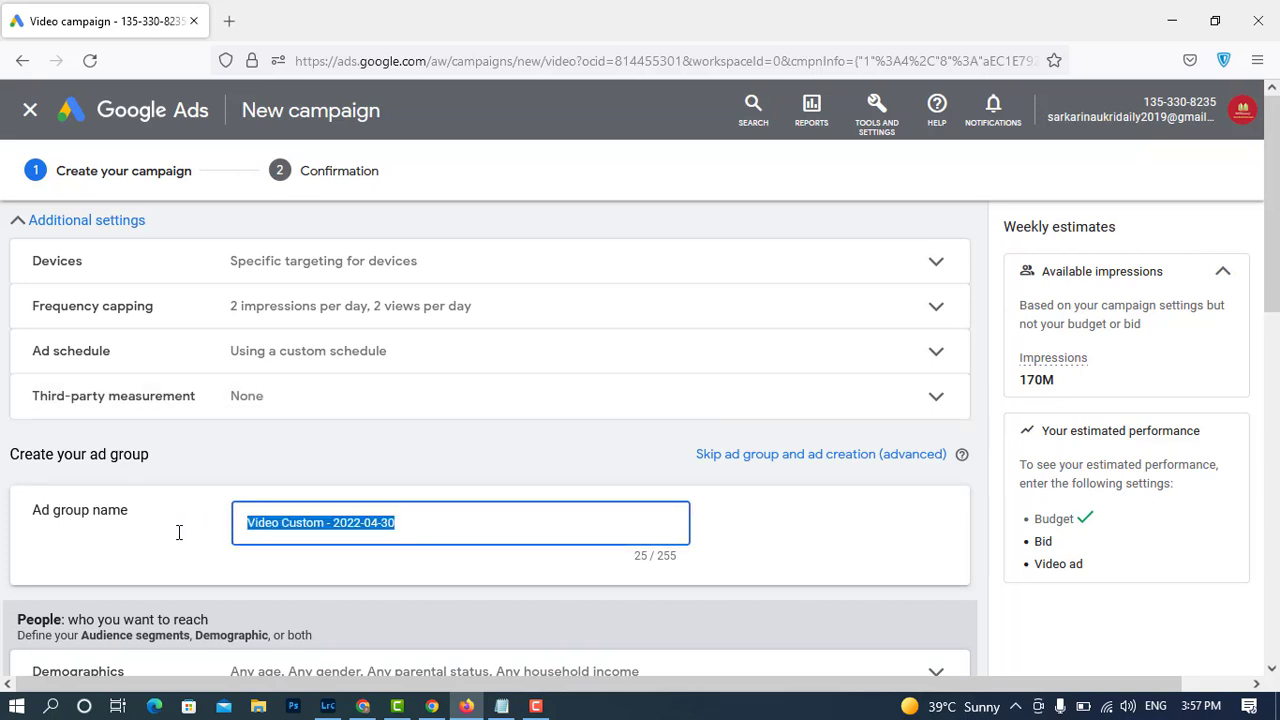
text(Income)
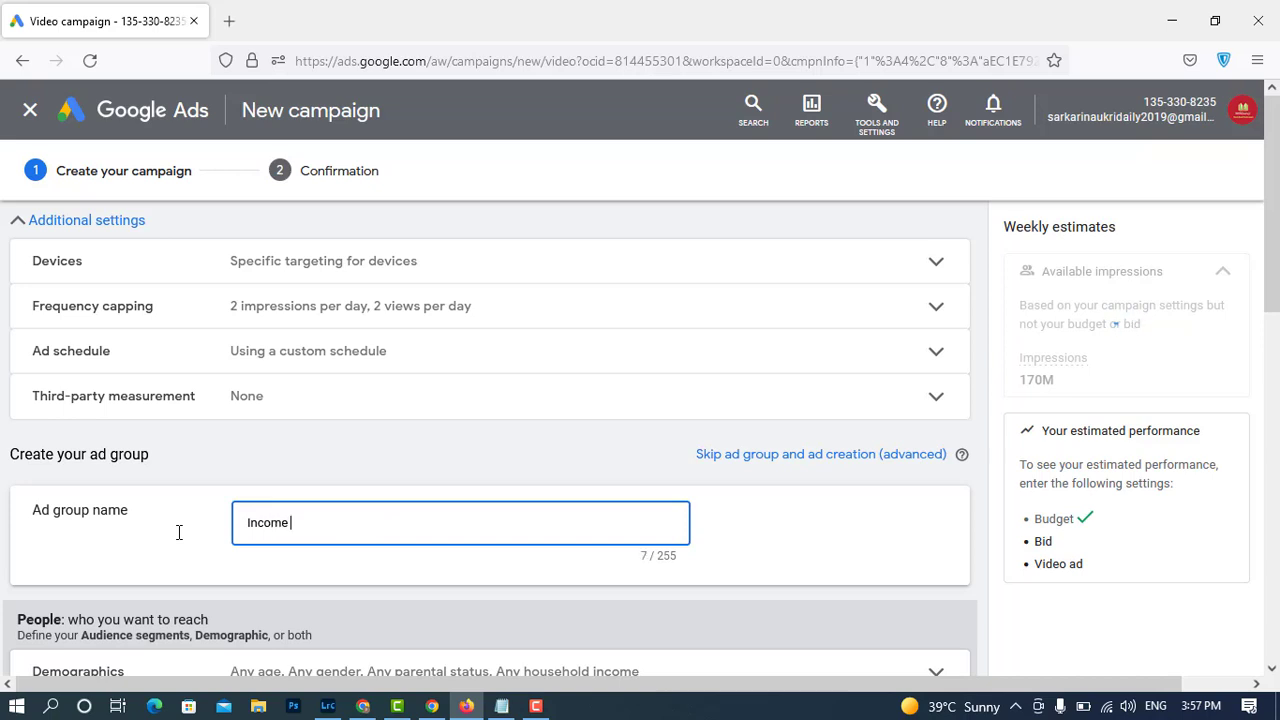
text( Cer)
text(t)
text(ifica)
text(te)
Exclude the 65+ age group from the ad group's demographic targeting and collapse the demographics settings.
scroll(812, 497, down, 2)
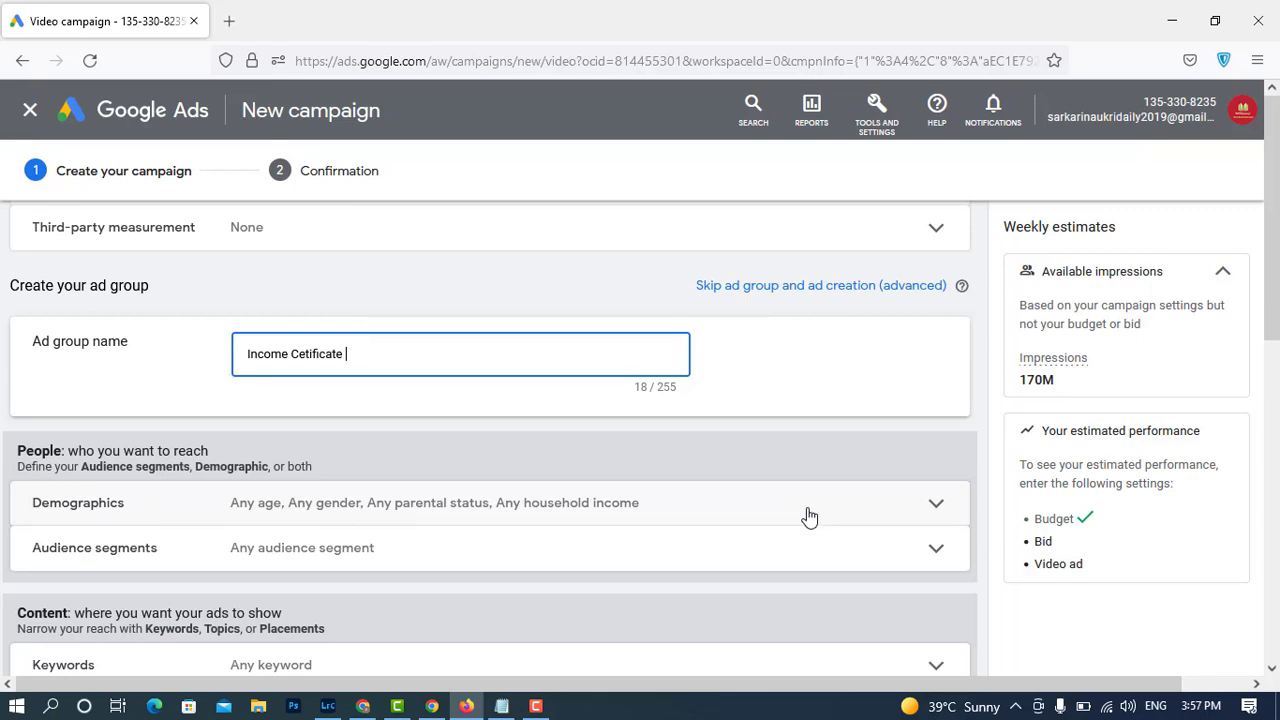
click(810, 516)
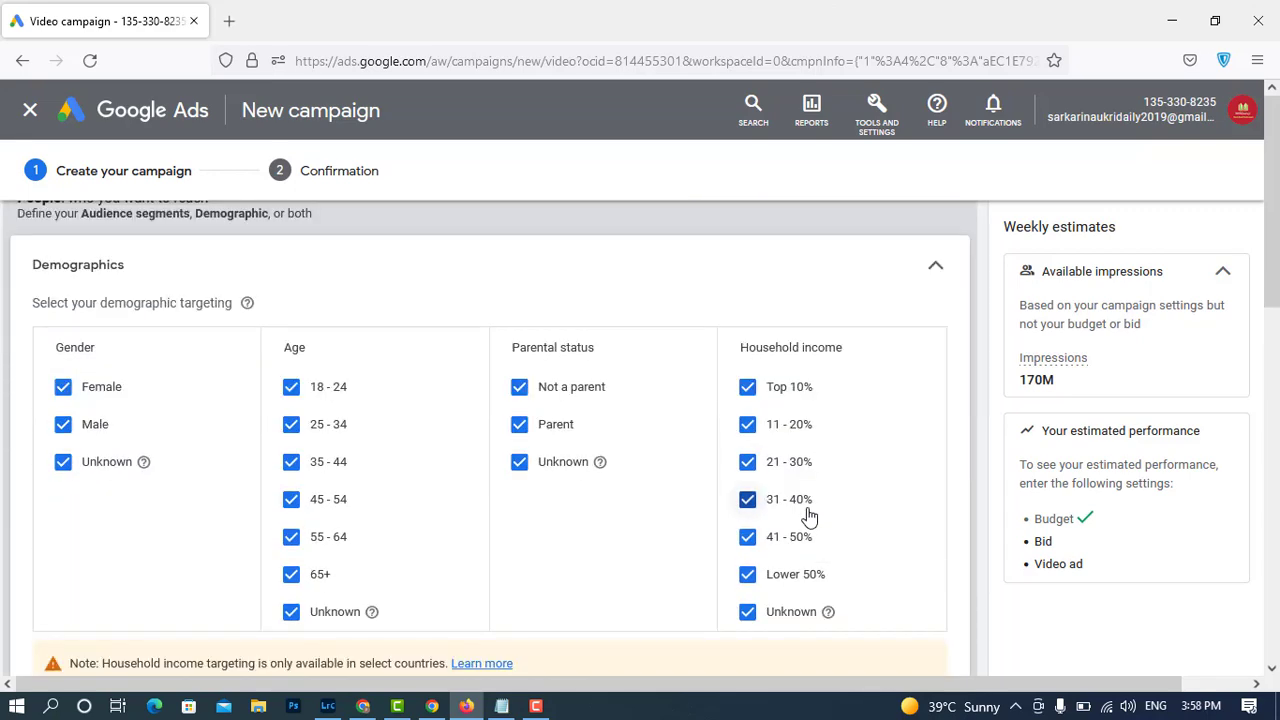
scroll(810, 516, up, 3)
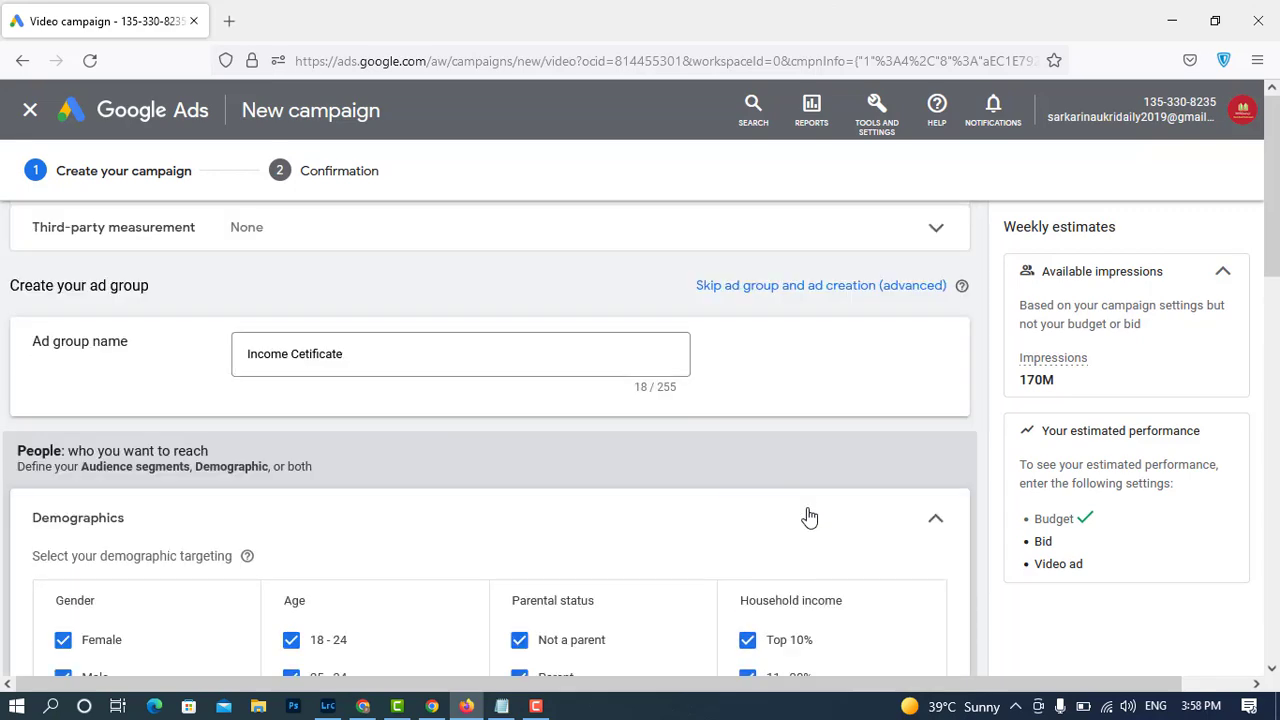
scroll(810, 516, down, 4)
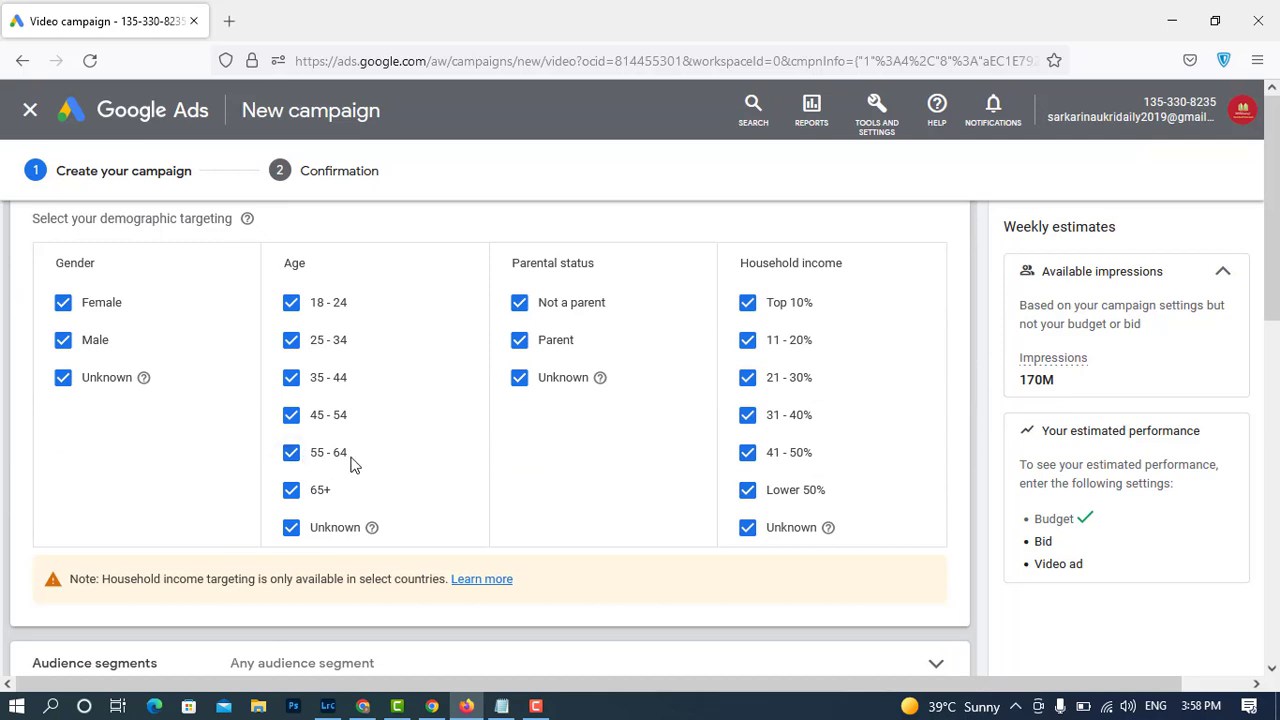
click(291, 490)
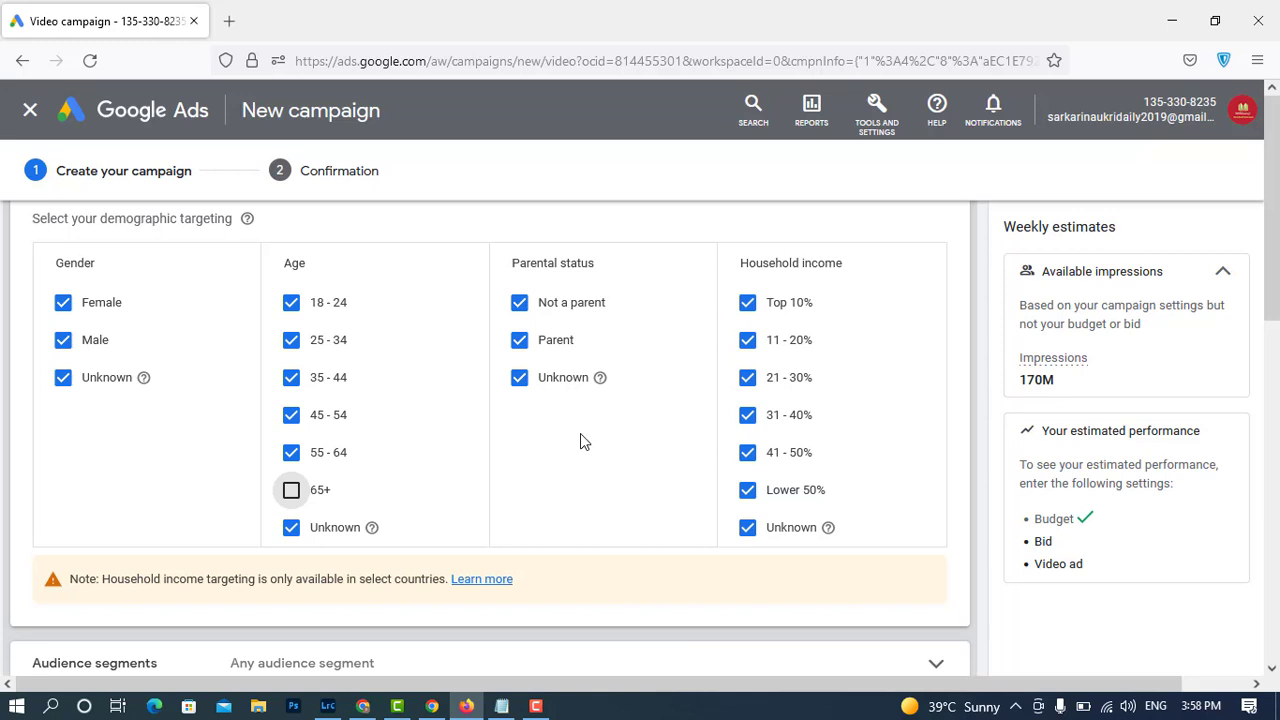
scroll(582, 441, up, 3)
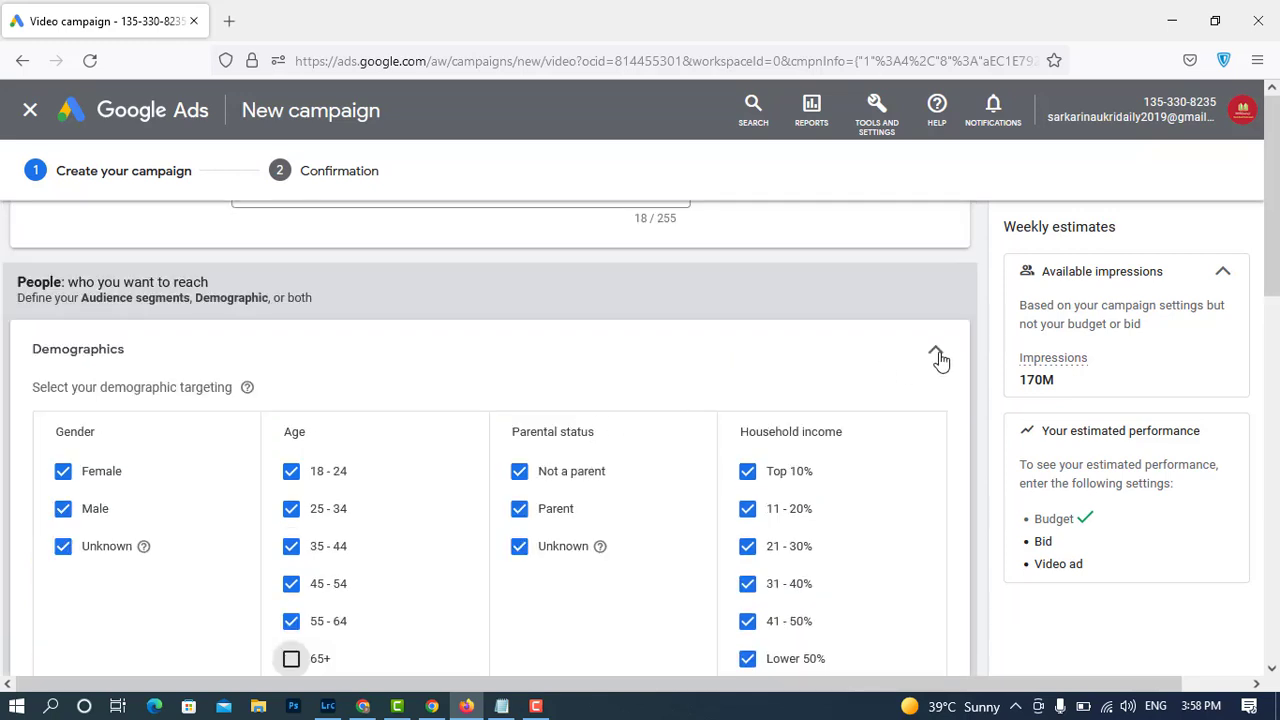
click(936, 356)
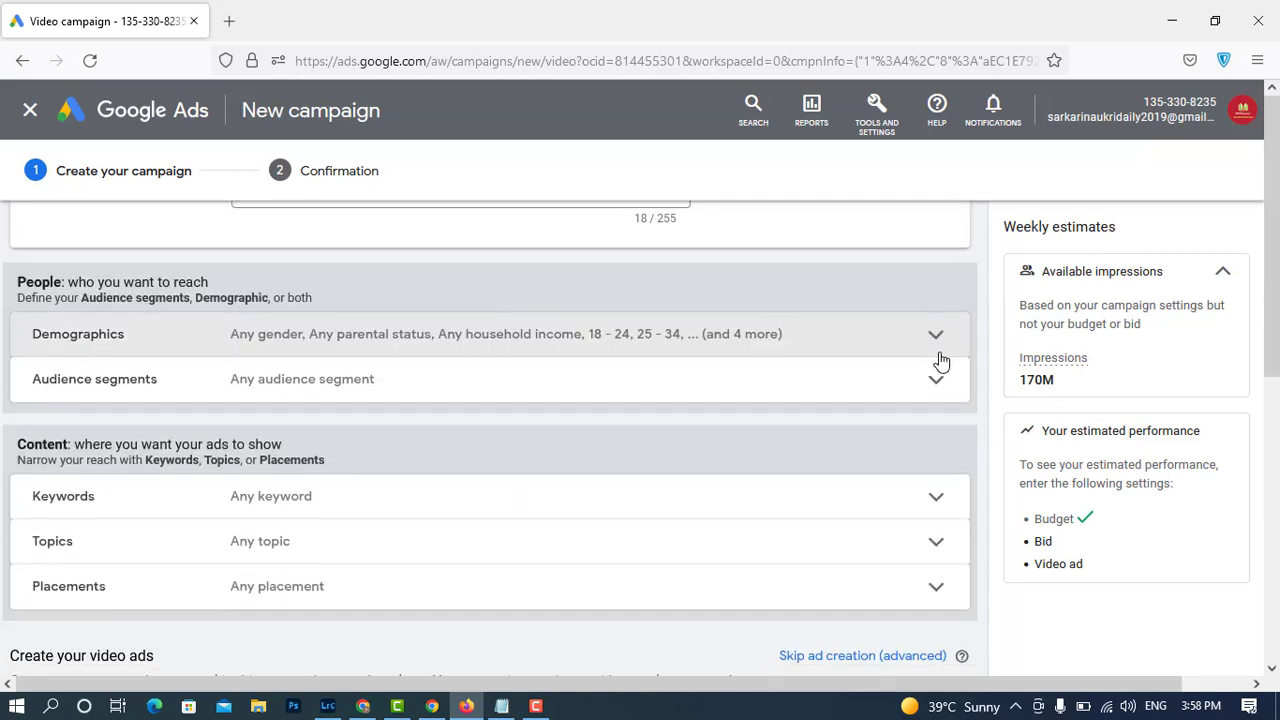
Review the audience segment options for the ad group and collapse them without selecting any.
click(802, 399)
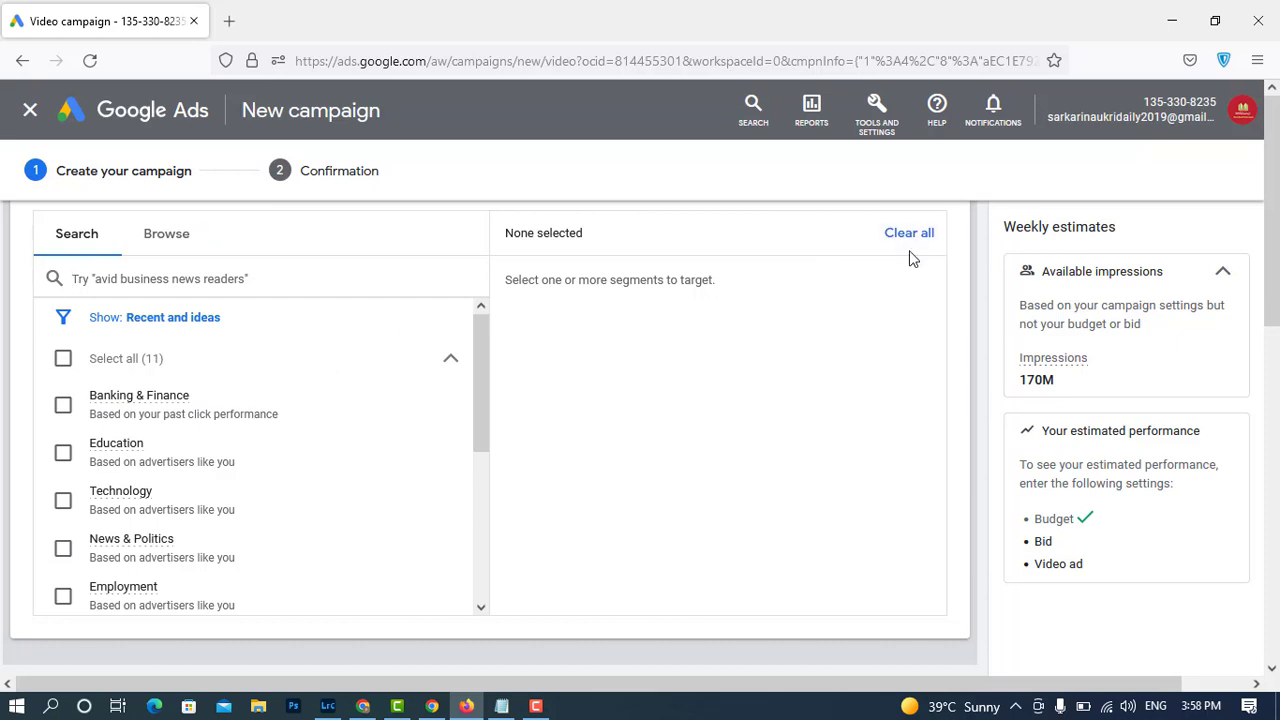
scroll(910, 260, up, 3)
click(935, 401)
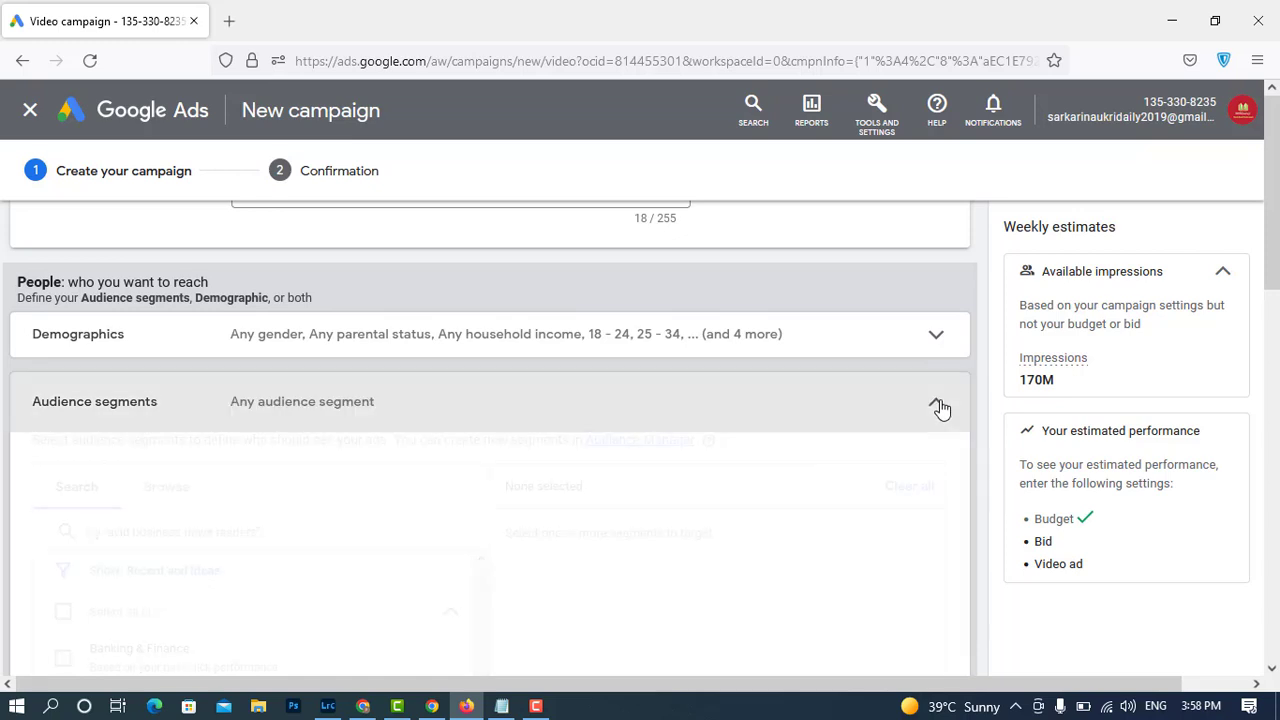
scroll(799, 445, down, 1)
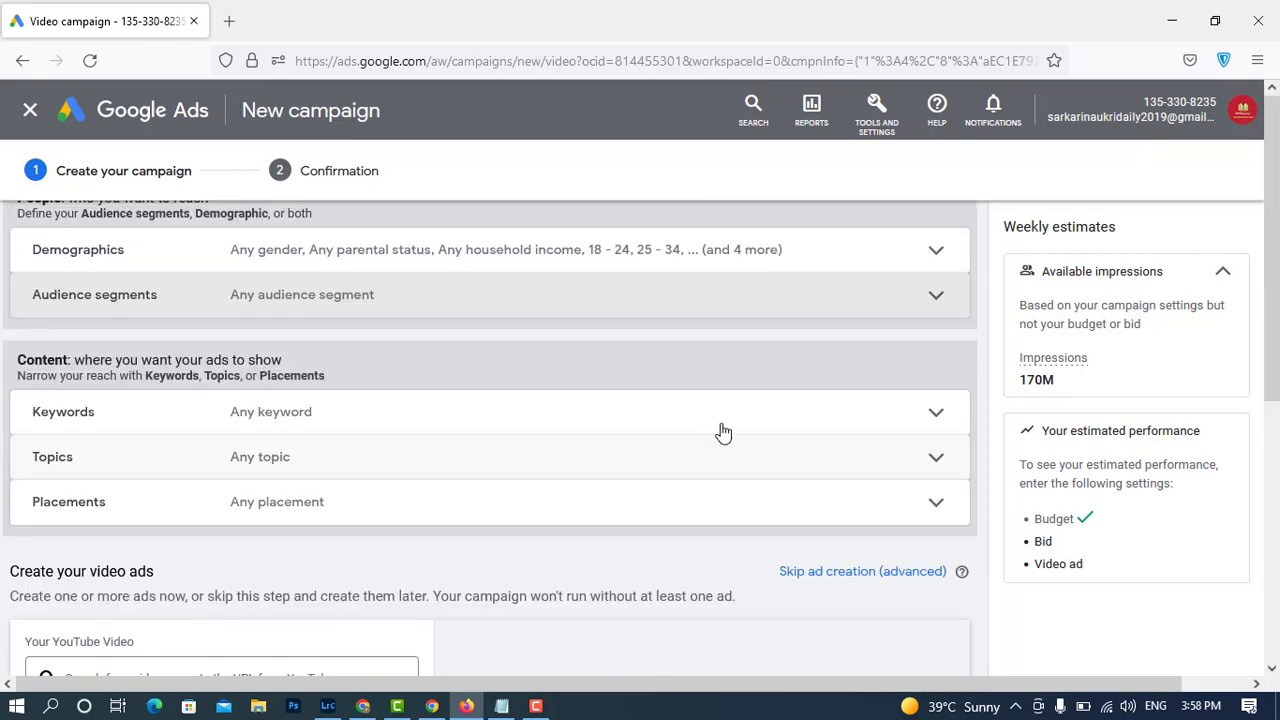
Expand the ad group's Keywords settings and open youtube.com in a new browser tab.
click(506, 421)
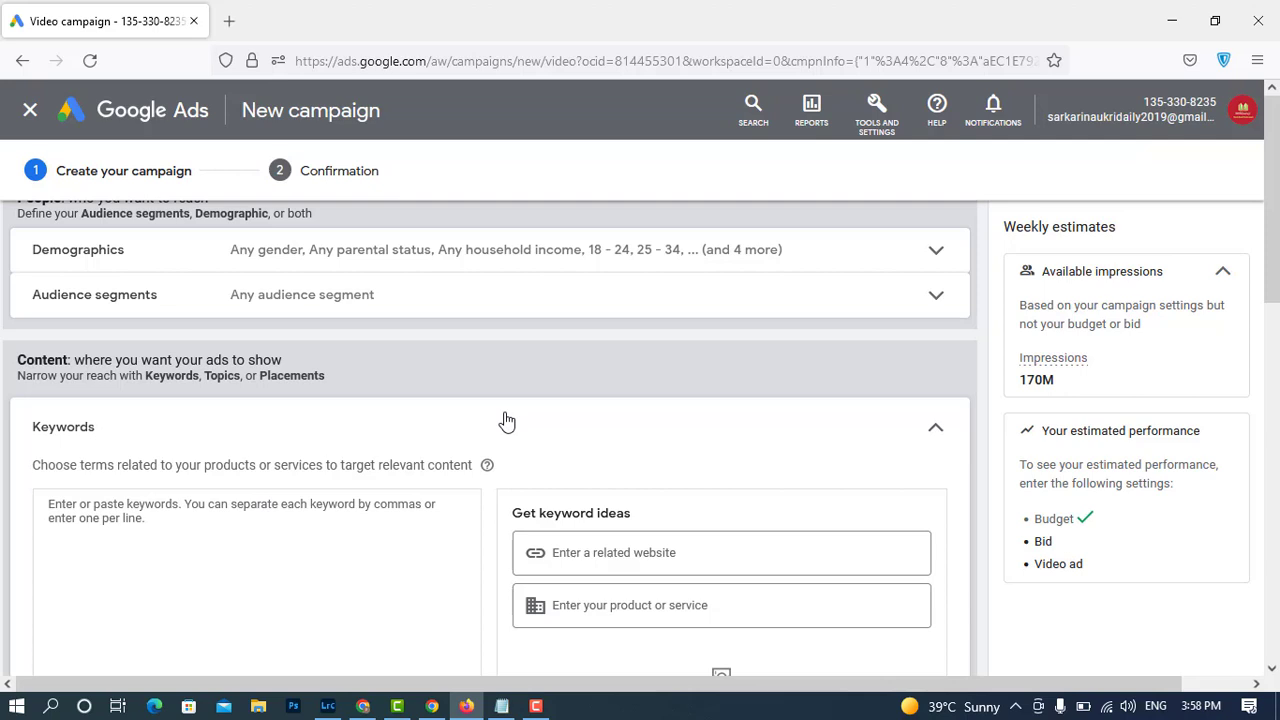
key(ctrl+t)
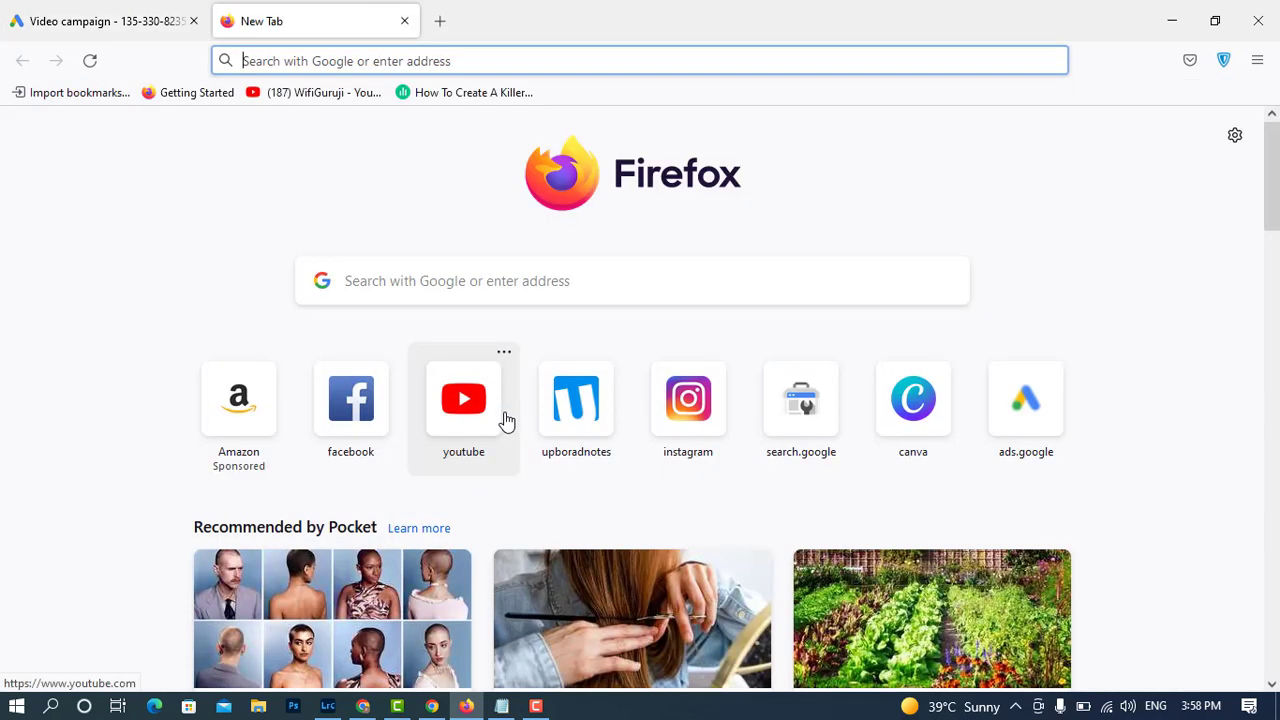
text(youtube.com/)
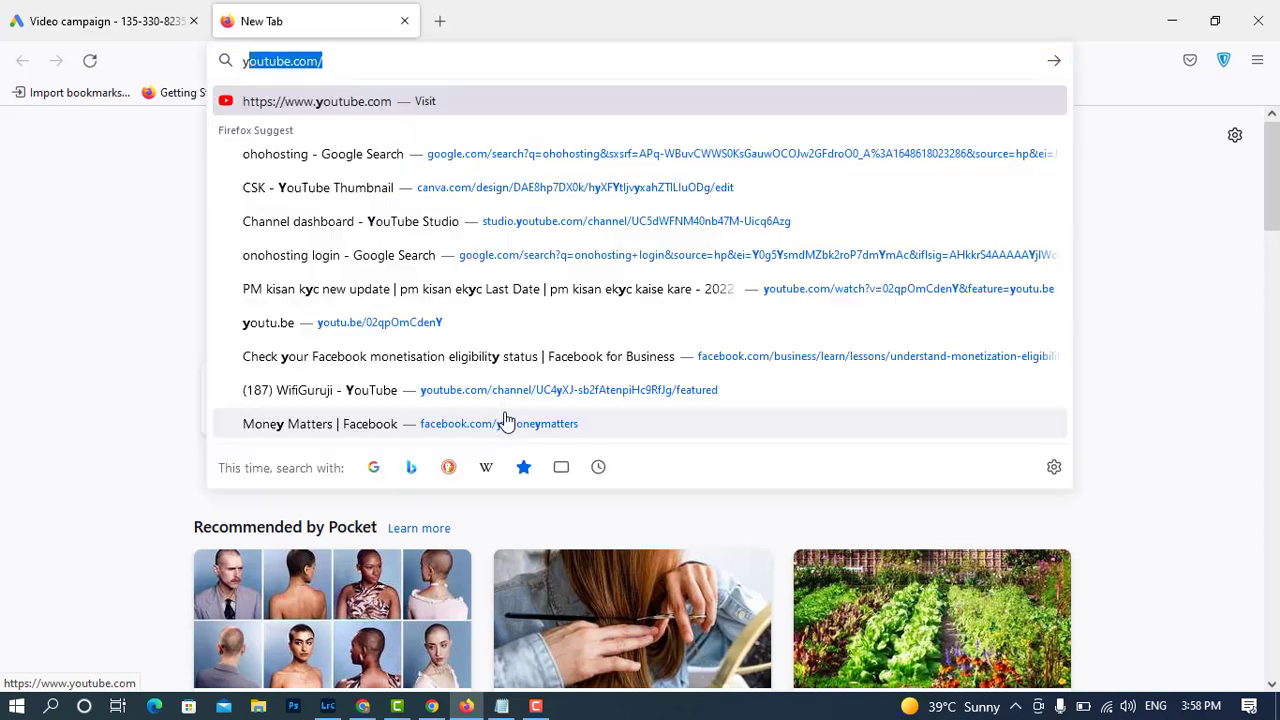
key(Return)
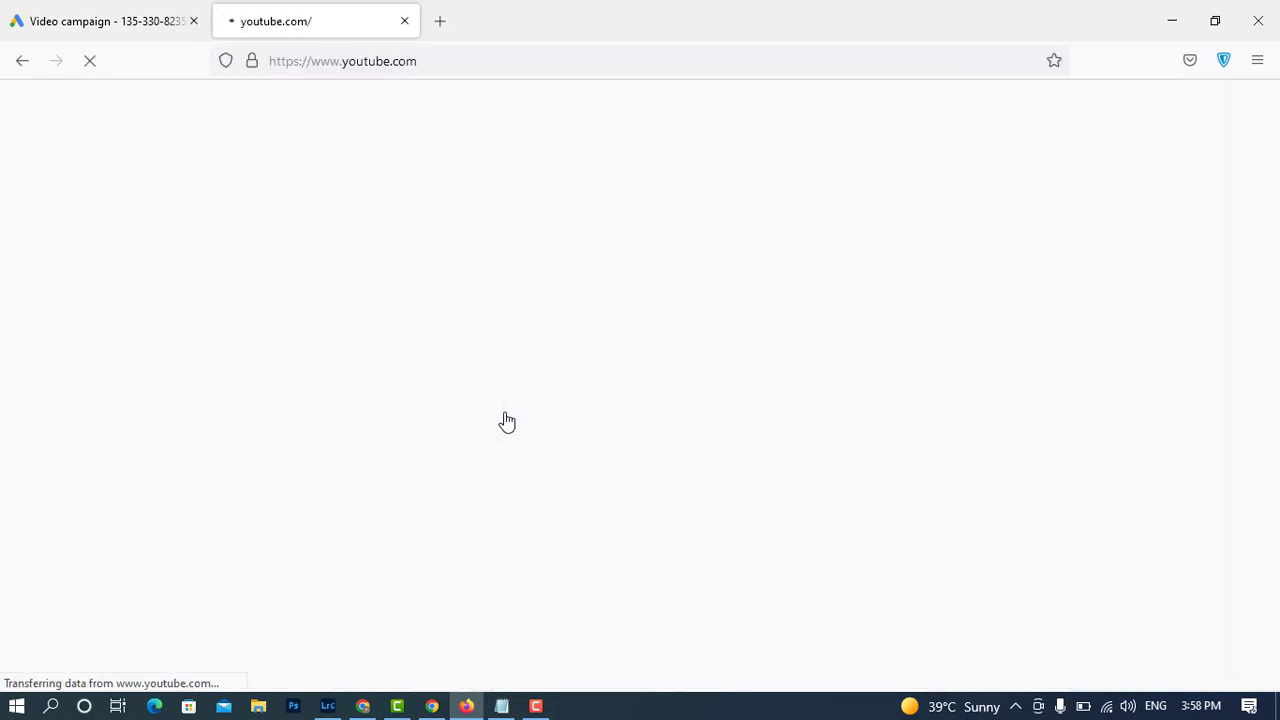
Search Google for "trends" in another new tab and open the Google Trends site.
key(ctrl+t)
text(goo)
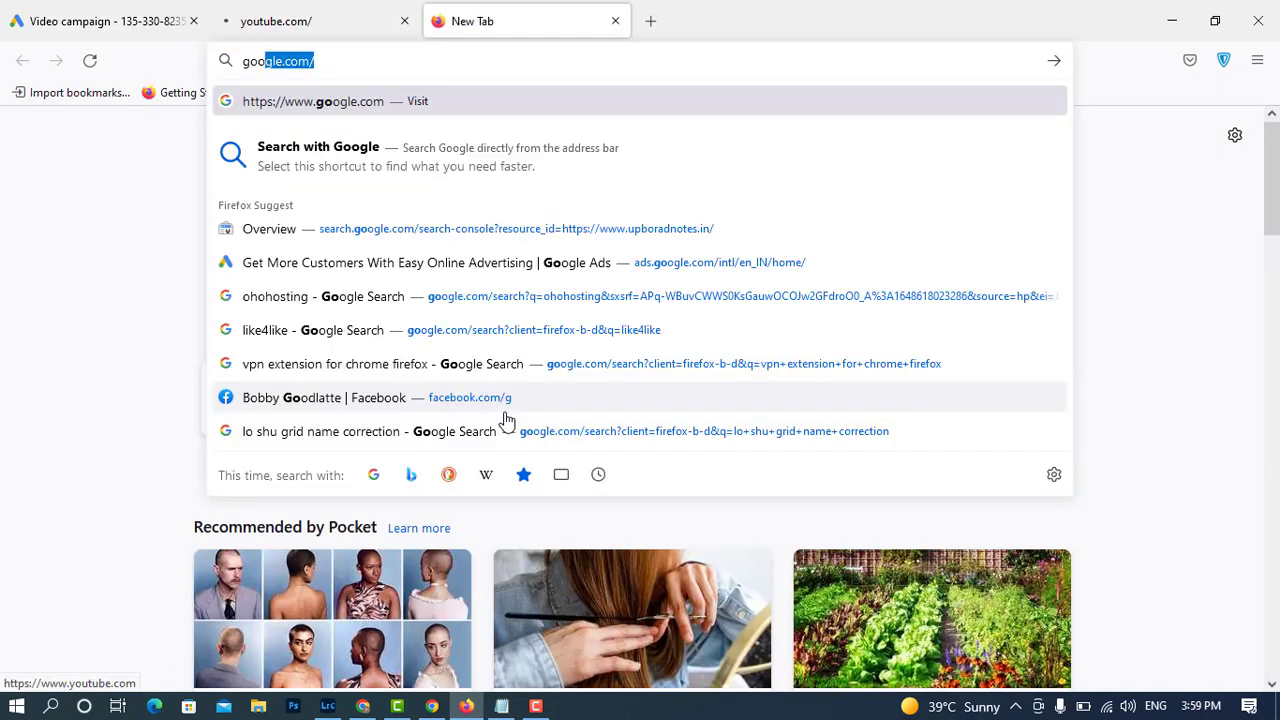
key(Return)
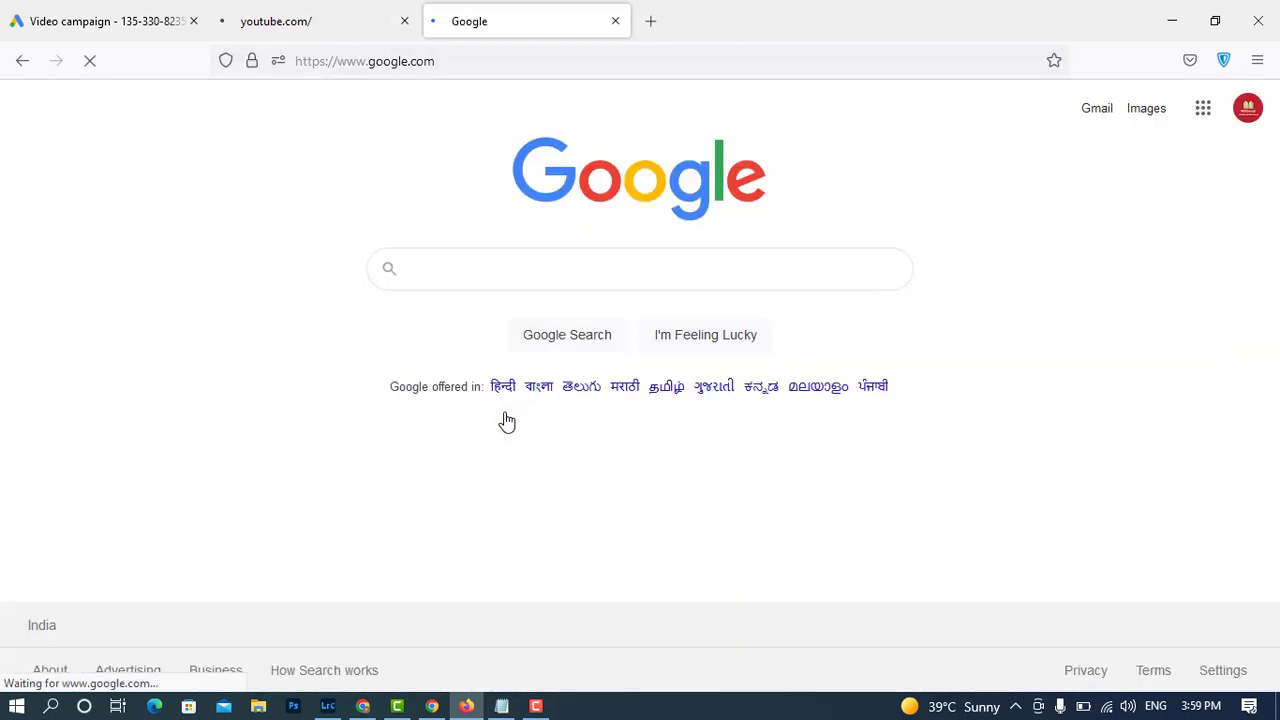
text(trends)
key(Return)
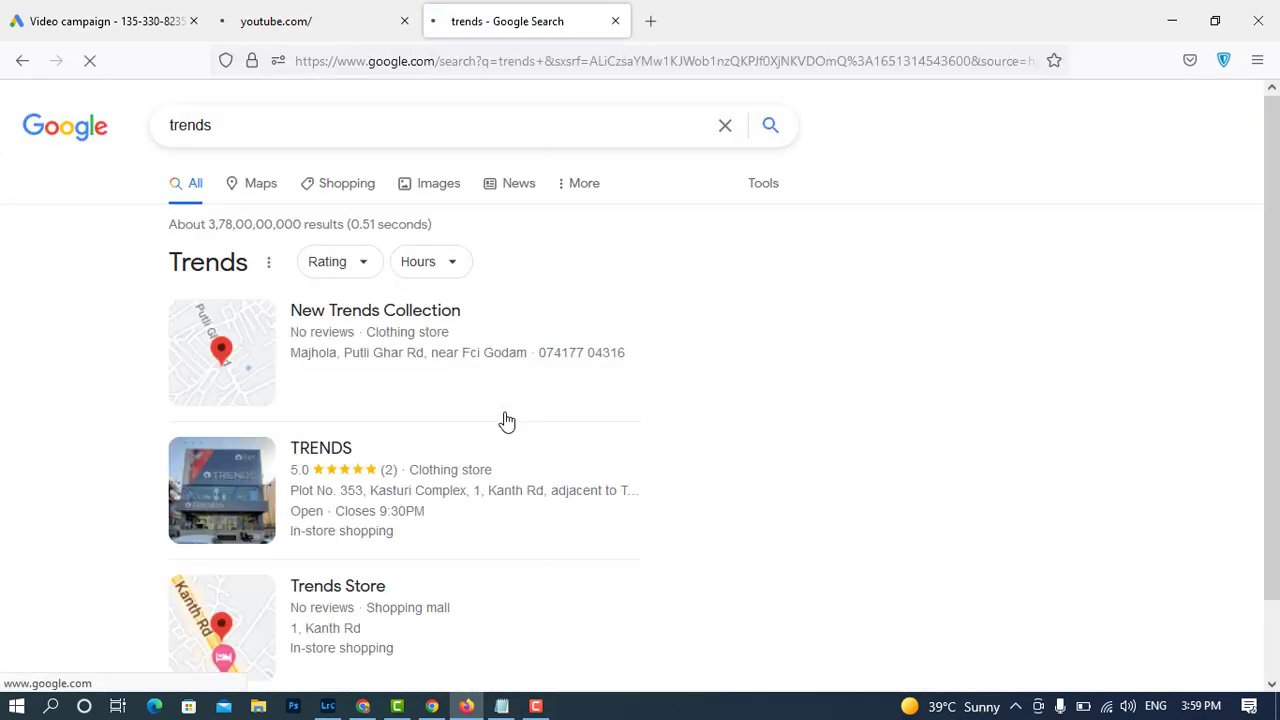
scroll(458, 454, down, 5)
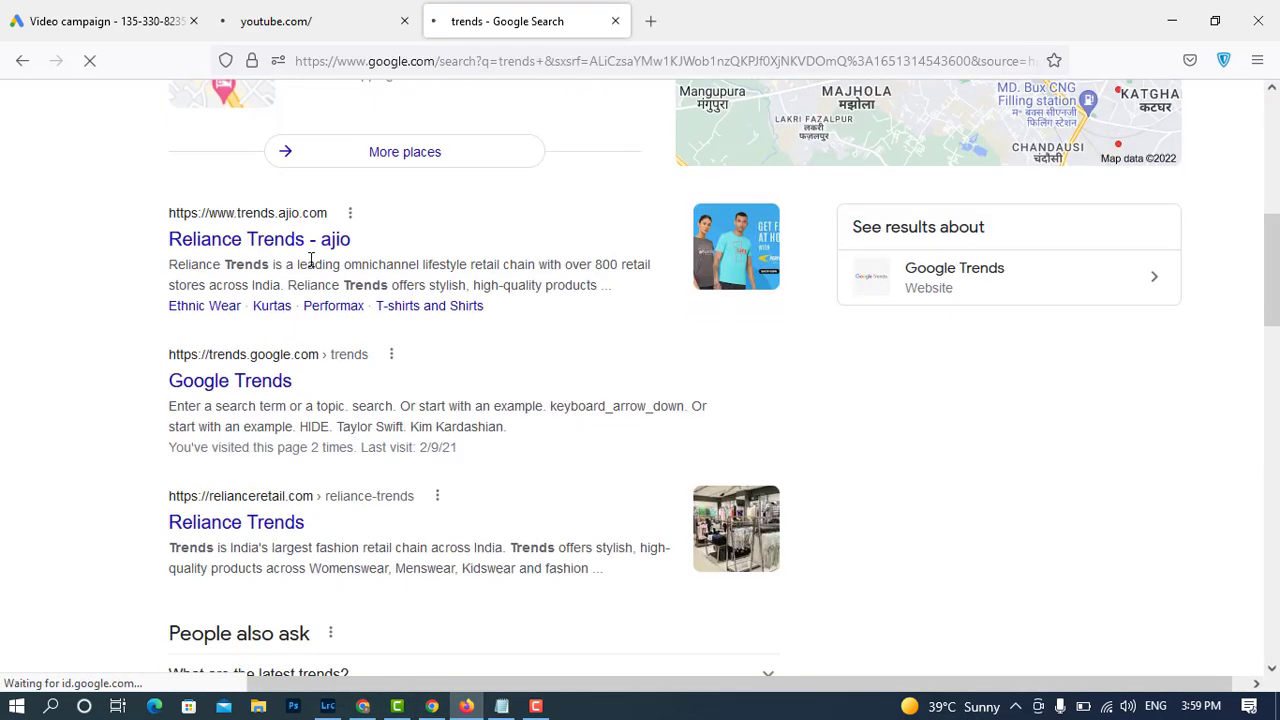
click(246, 384)
Switch to YouTube and bring up search suggestions for "income certificate apply online".
click(295, 12)
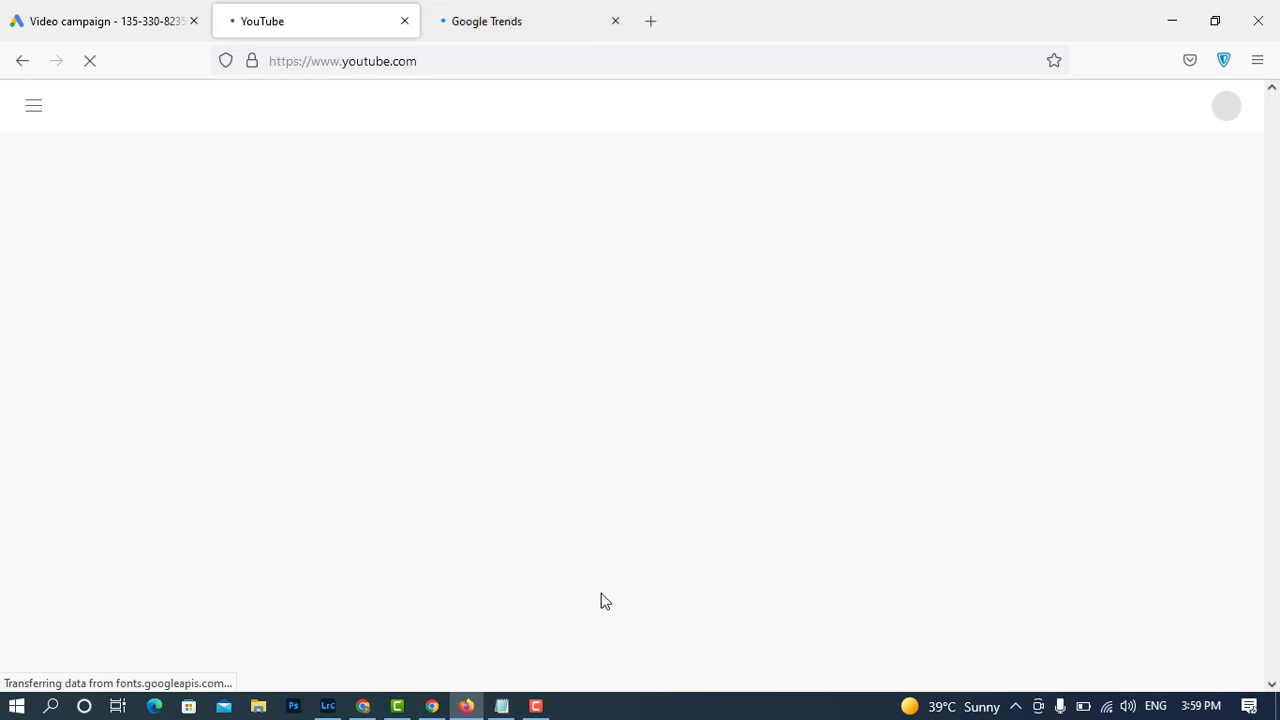
click(546, 711)
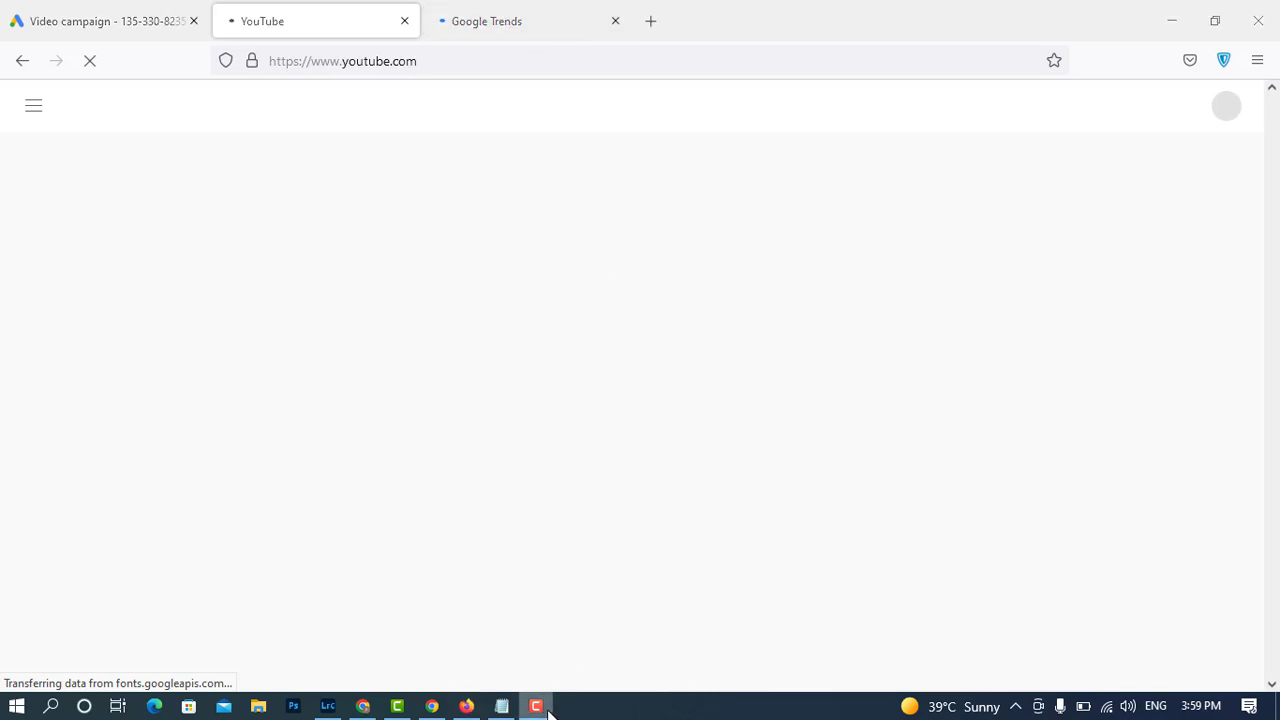
click(372, 150)
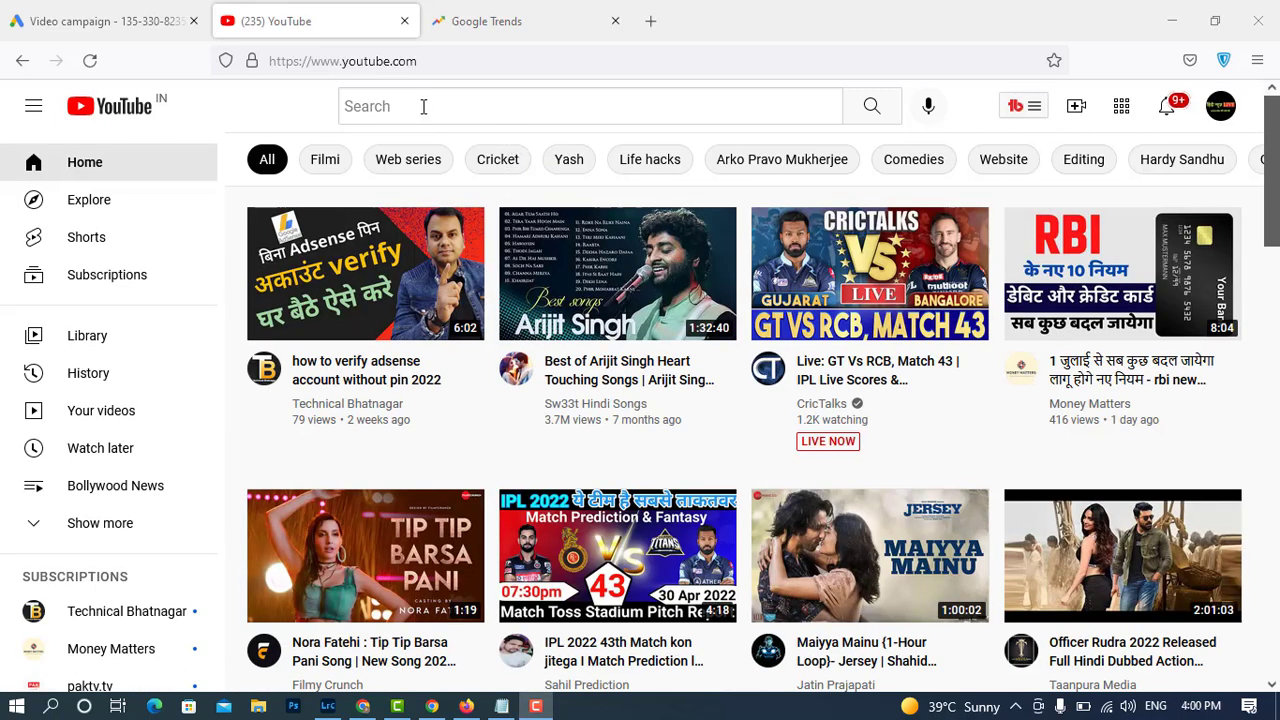
click(423, 106)
click(453, 108)
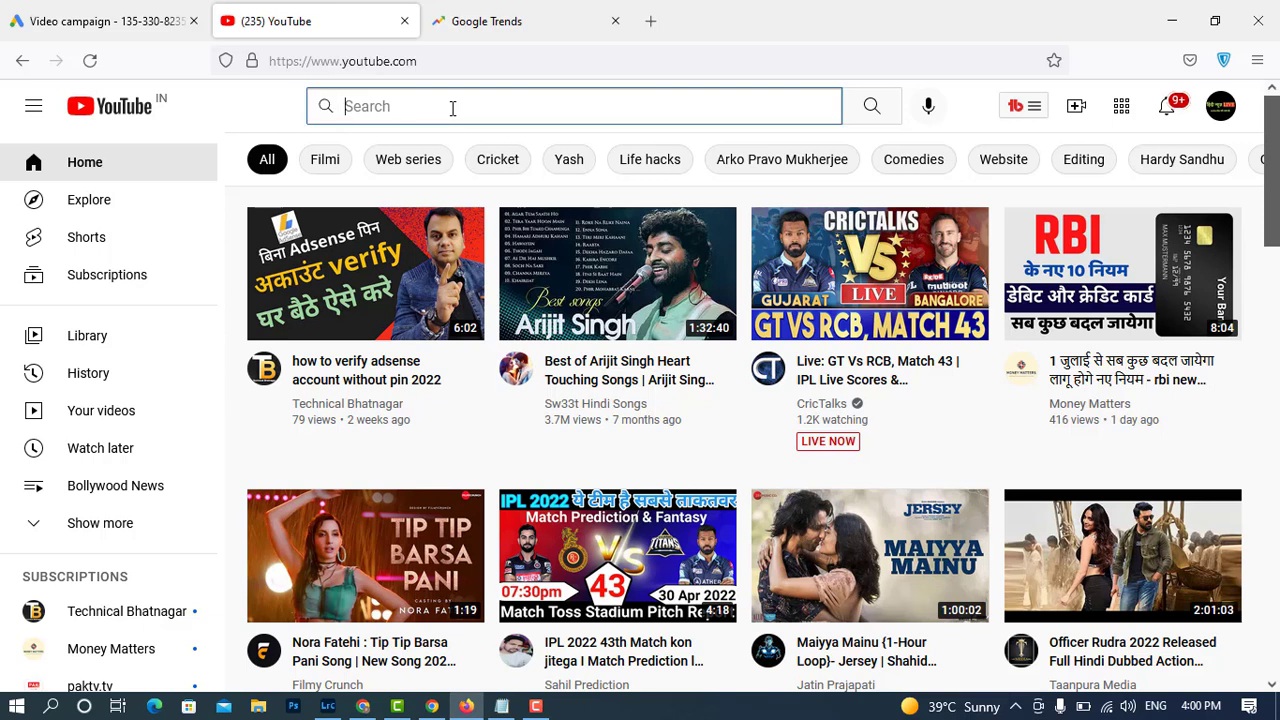
text(inco)
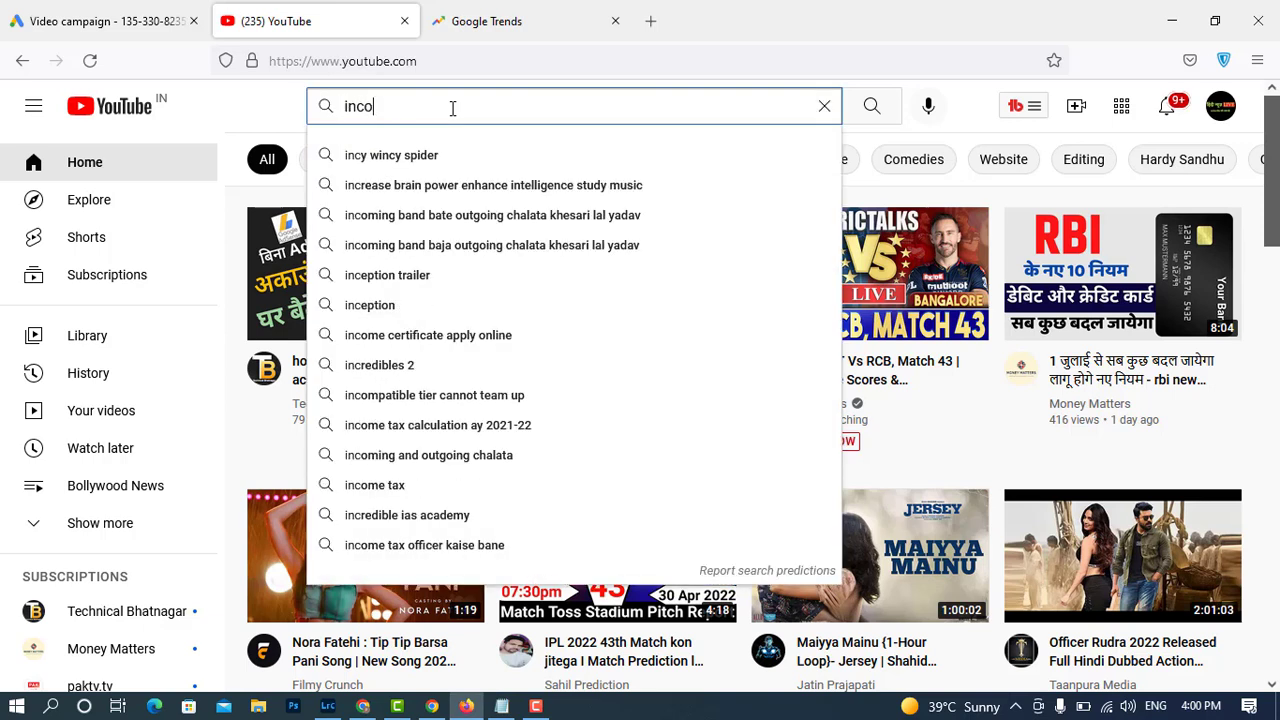
text(me cer)
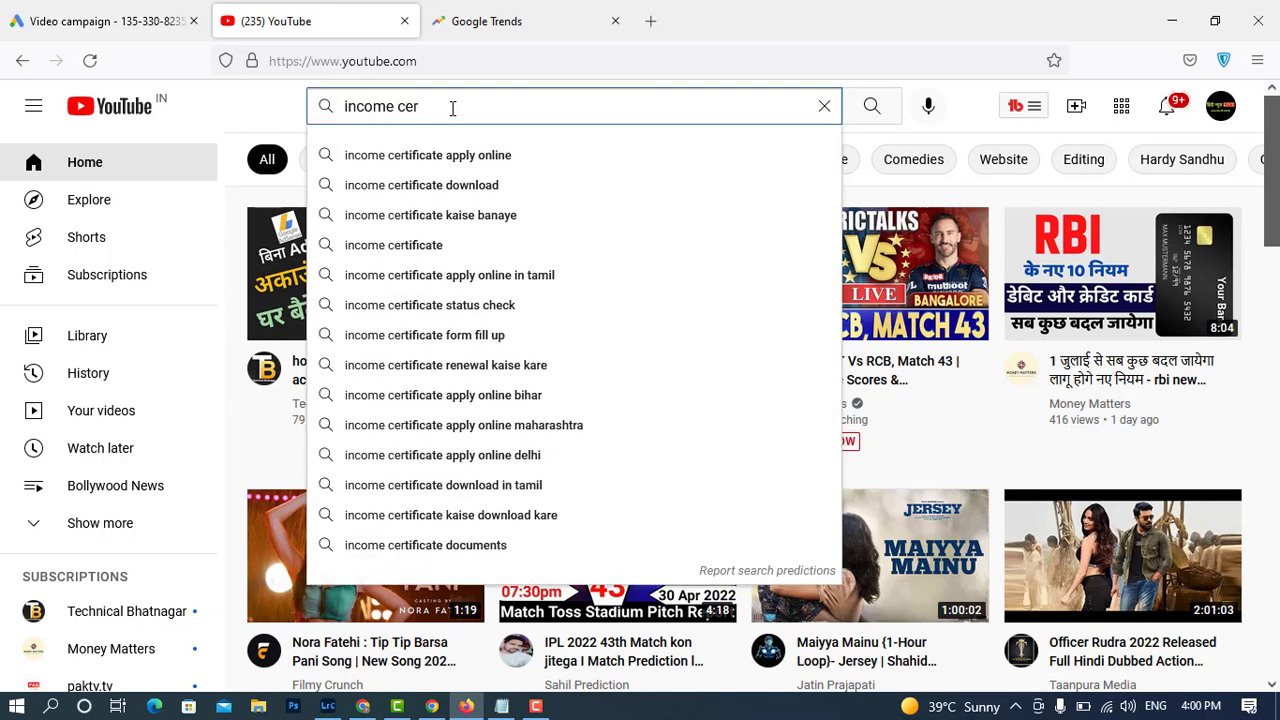
key(Down)
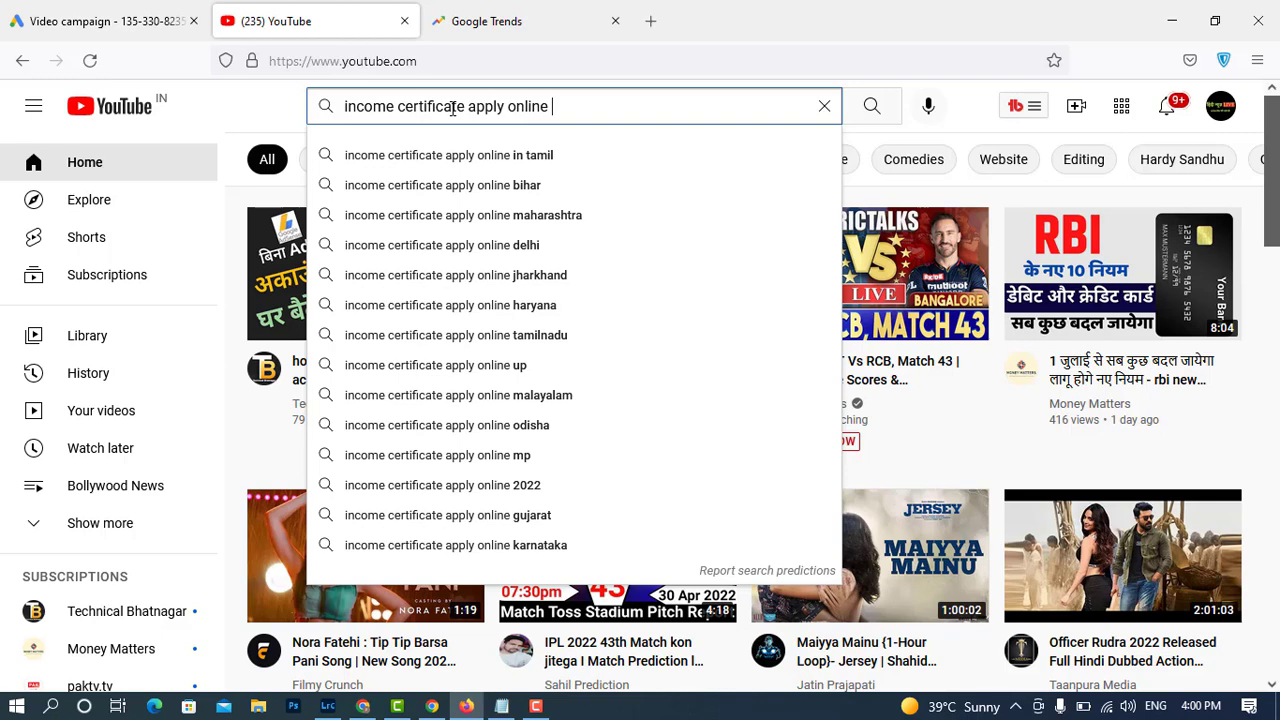
Open YouTube's report of search predictions and copy all the listed phrases, from "income certificate apply online in tamil" to "income certificate apply online karnataka".
click(781, 580)
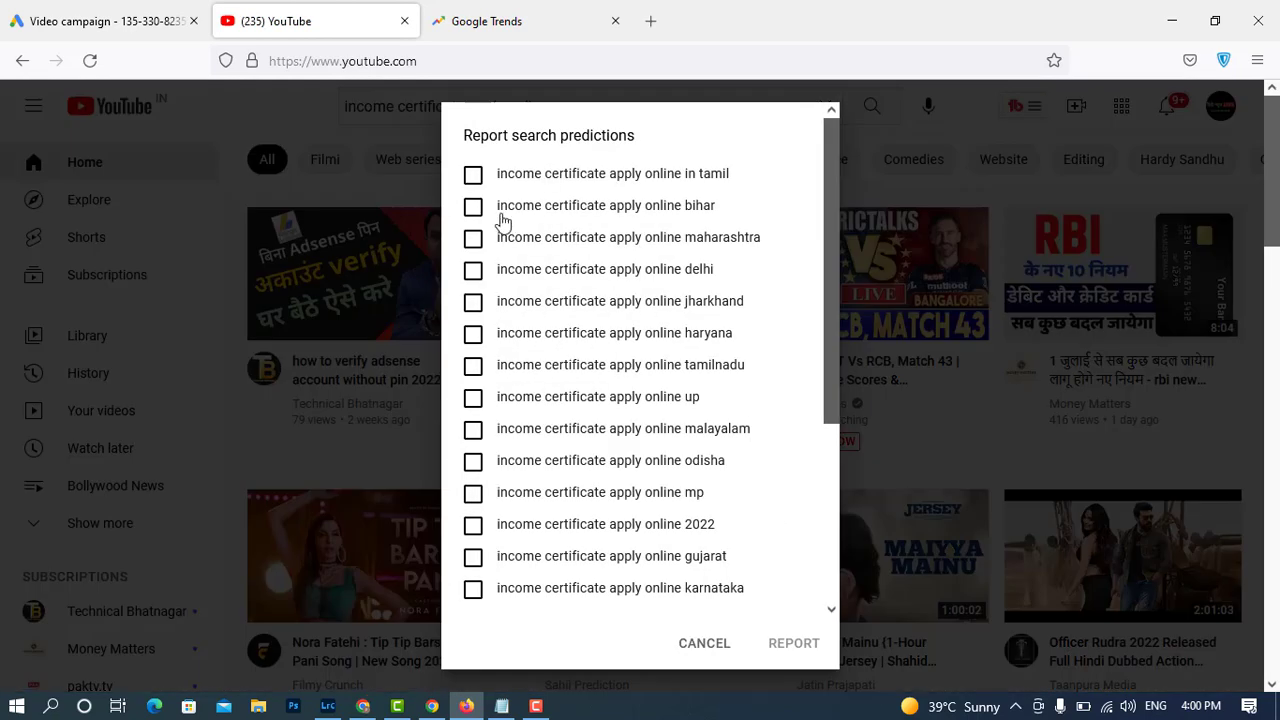
drag(497, 180, 752, 600)
key(ctrl+c)
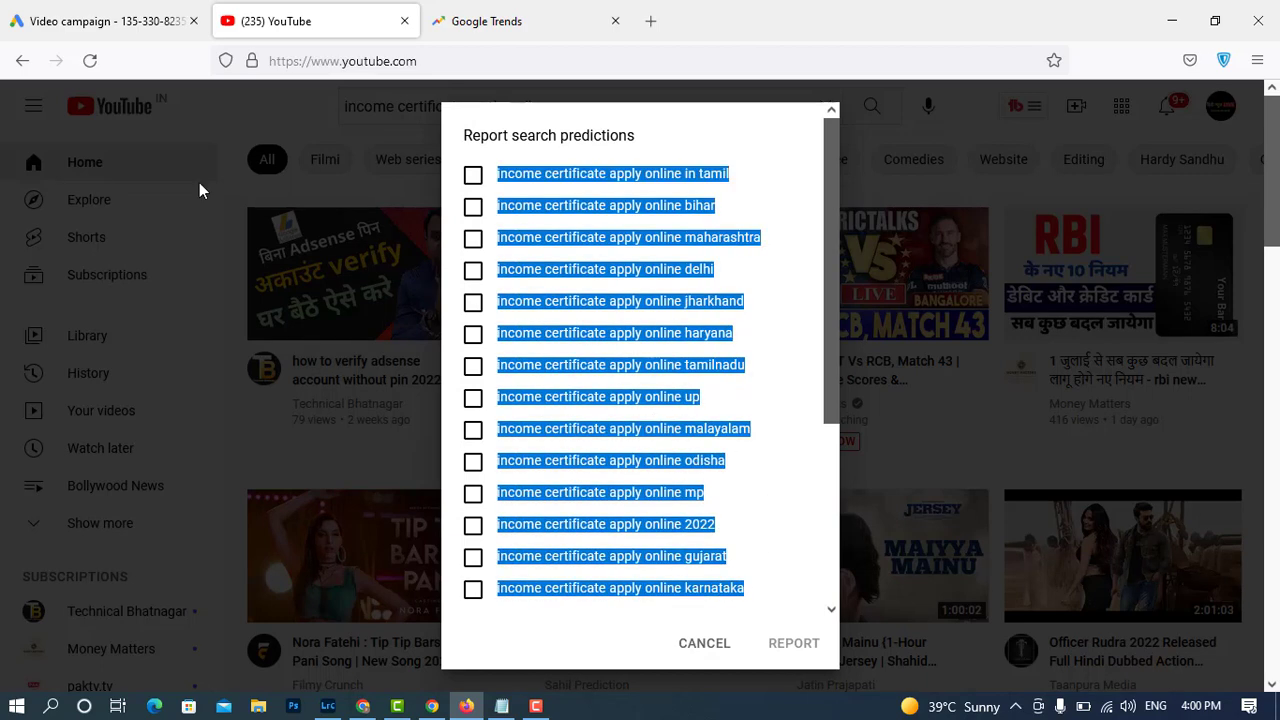
Return to the Google Ads campaign page and dismiss the pop-up desktop notification.
click(90, 25)
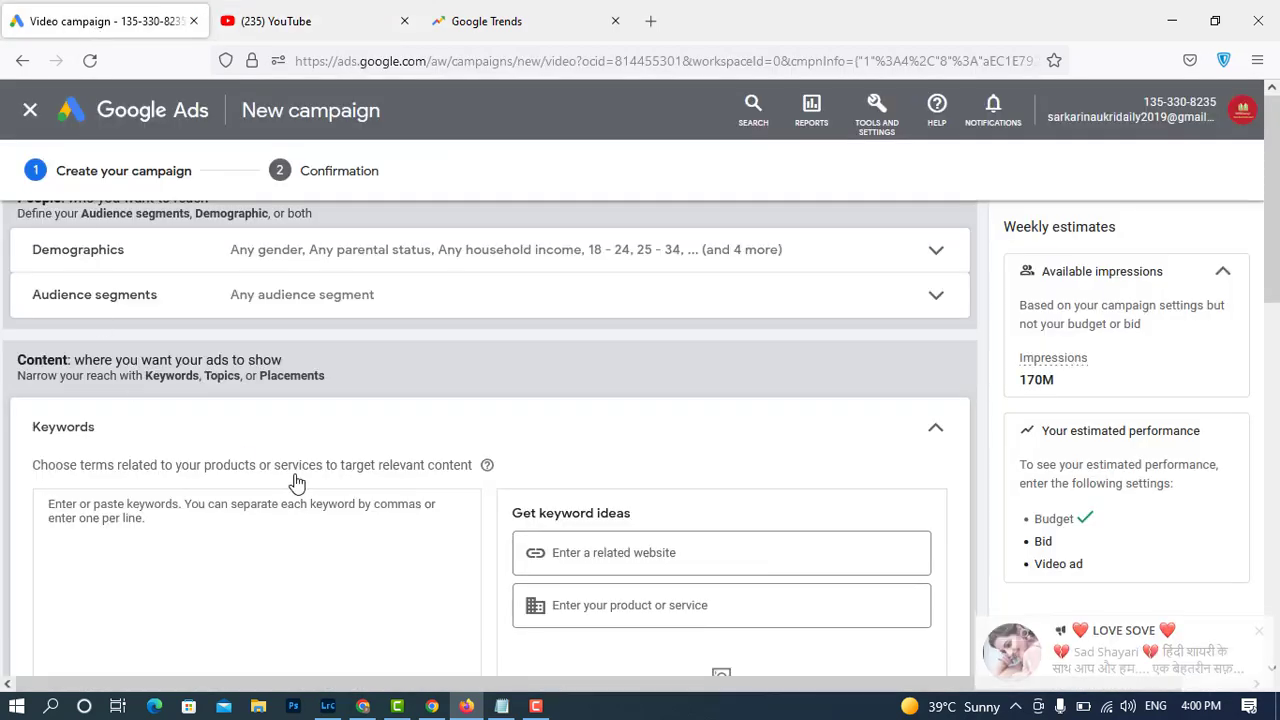
click(1260, 630)
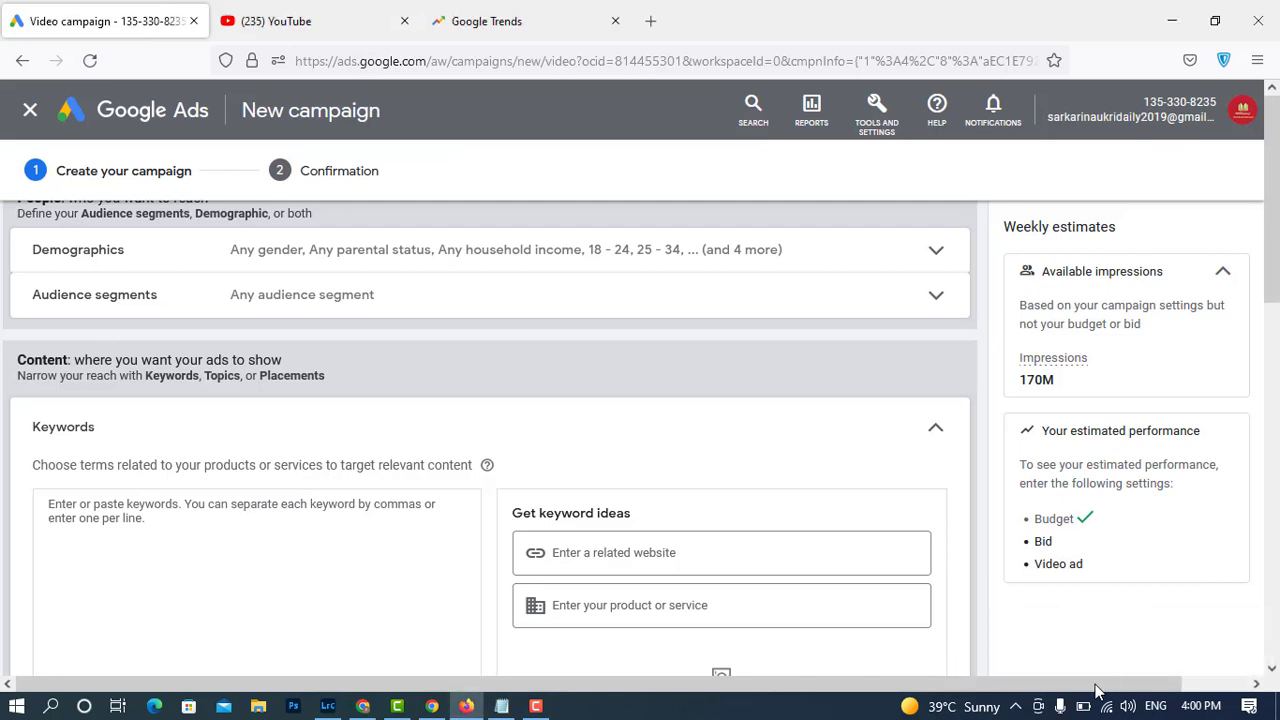
click(1015, 706)
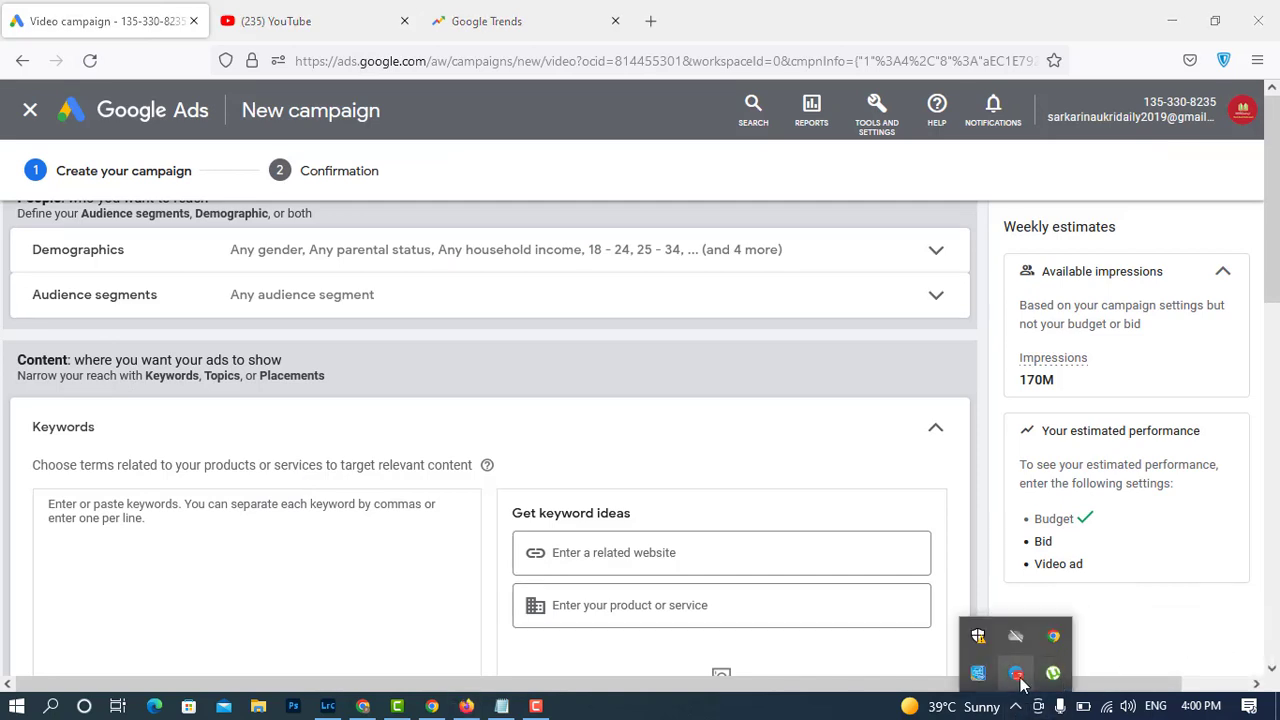
right_click(1015, 673)
click(1075, 651)
Paste the copied income certificate phrases as the ad group's keywords and check the list.
click(196, 528)
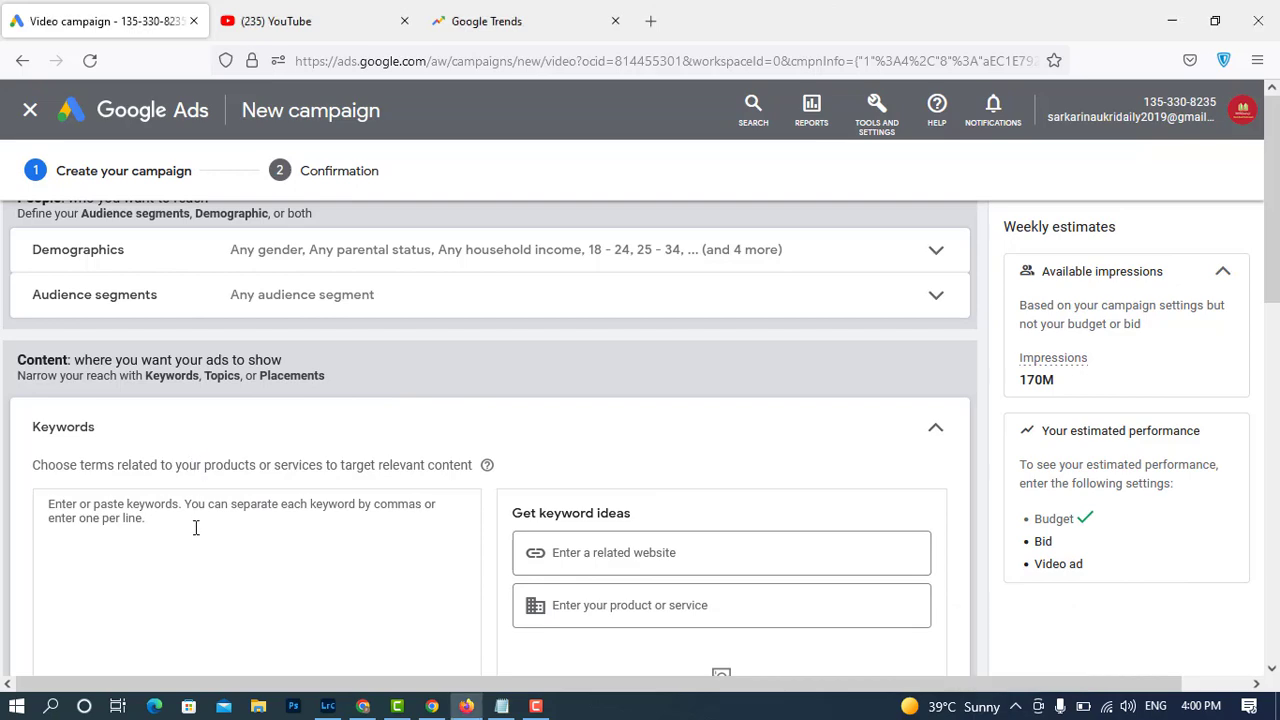
click(196, 528)
key(ctrl+v)
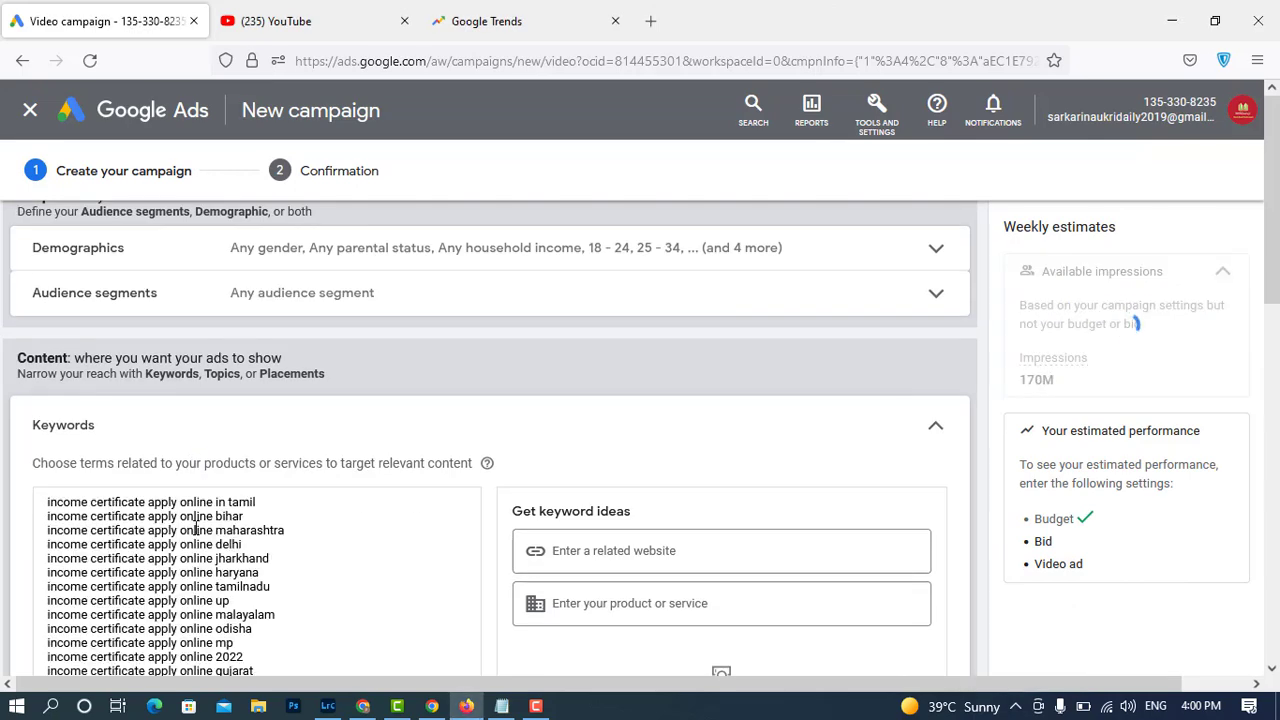
scroll(454, 537, down, 3)
scroll(372, 340, up, 5)
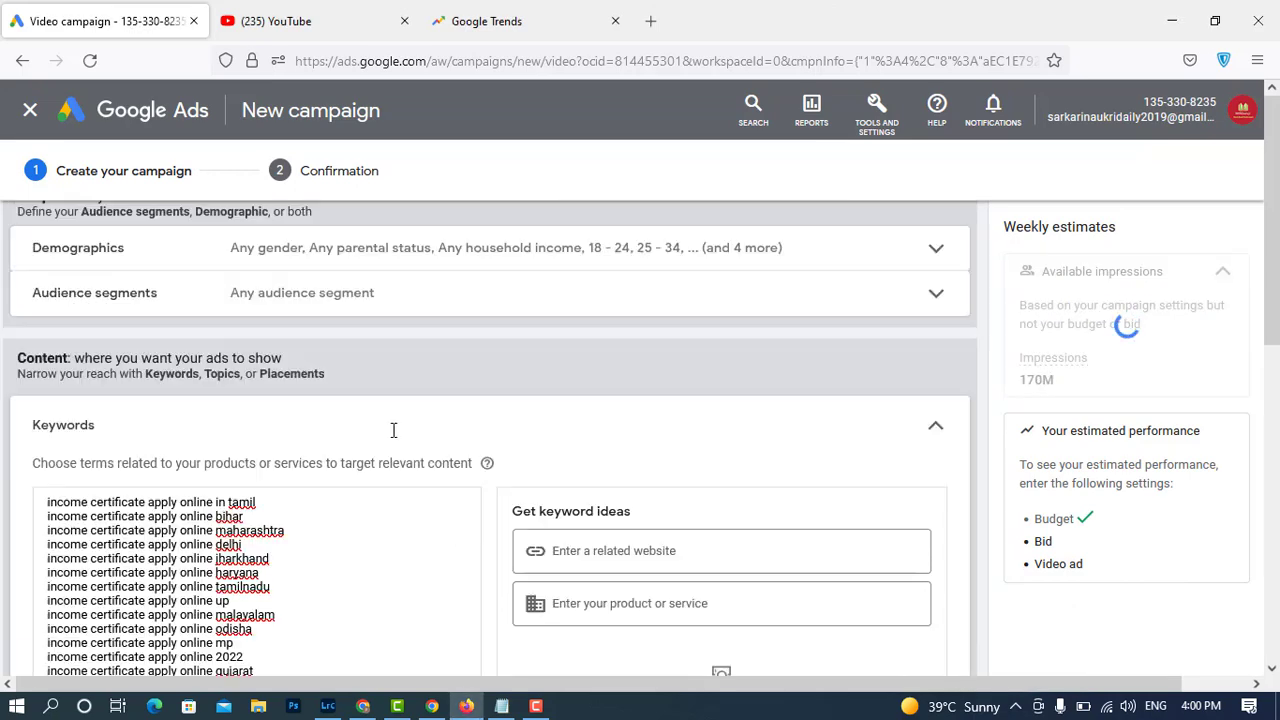
Return to YouTube, close the search predictions report without submitting it, and copy the search phrase "income certificate apply online".
click(488, 14)
click(310, 8)
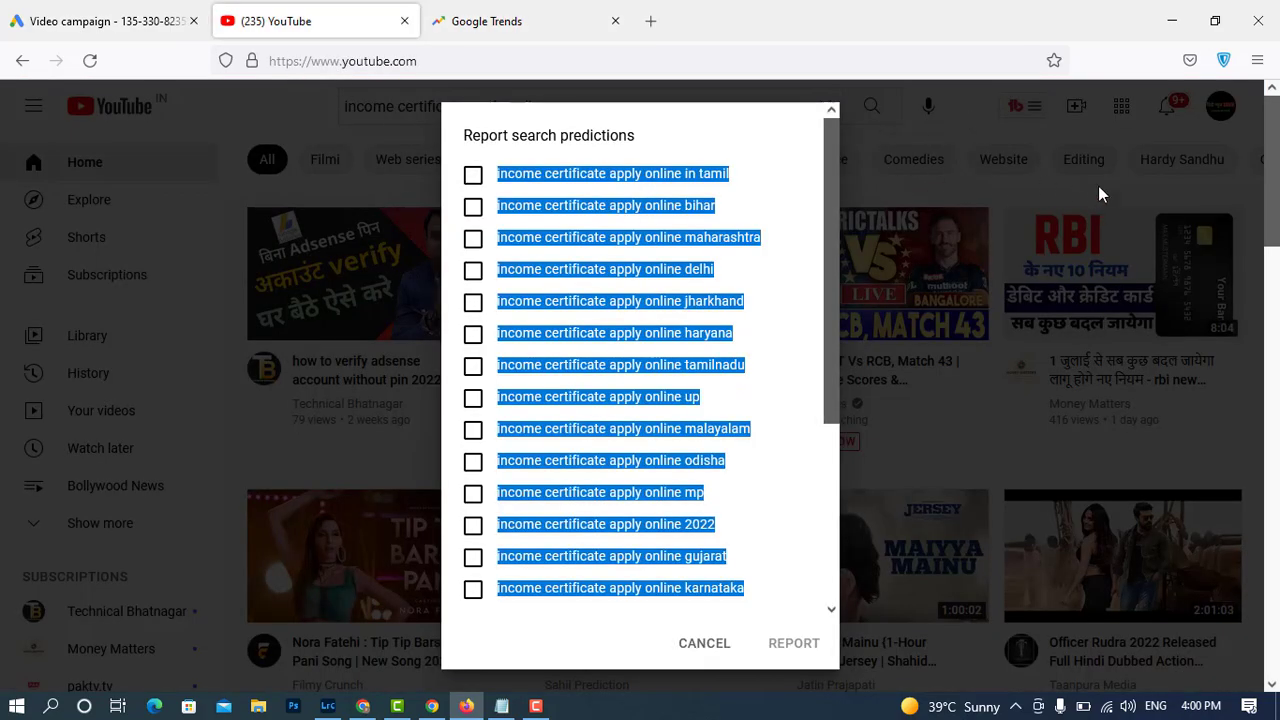
click(979, 191)
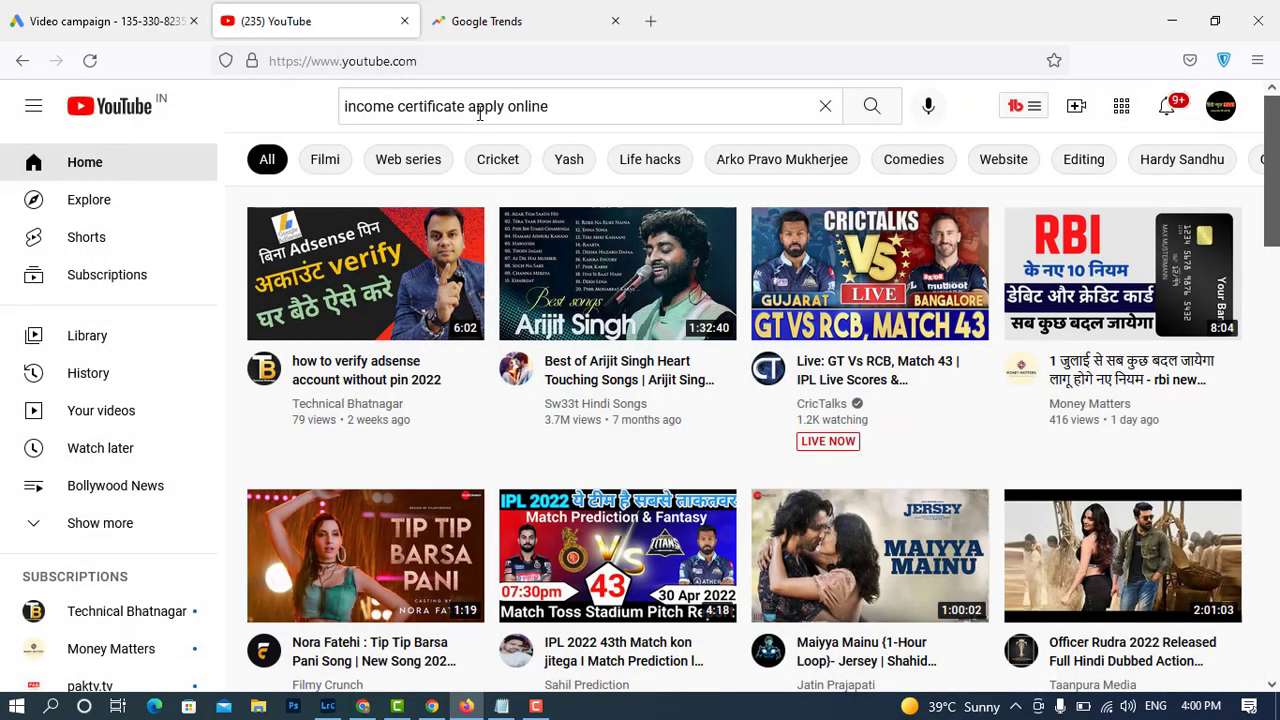
drag(554, 106, 332, 106)
key(ctrl+c)
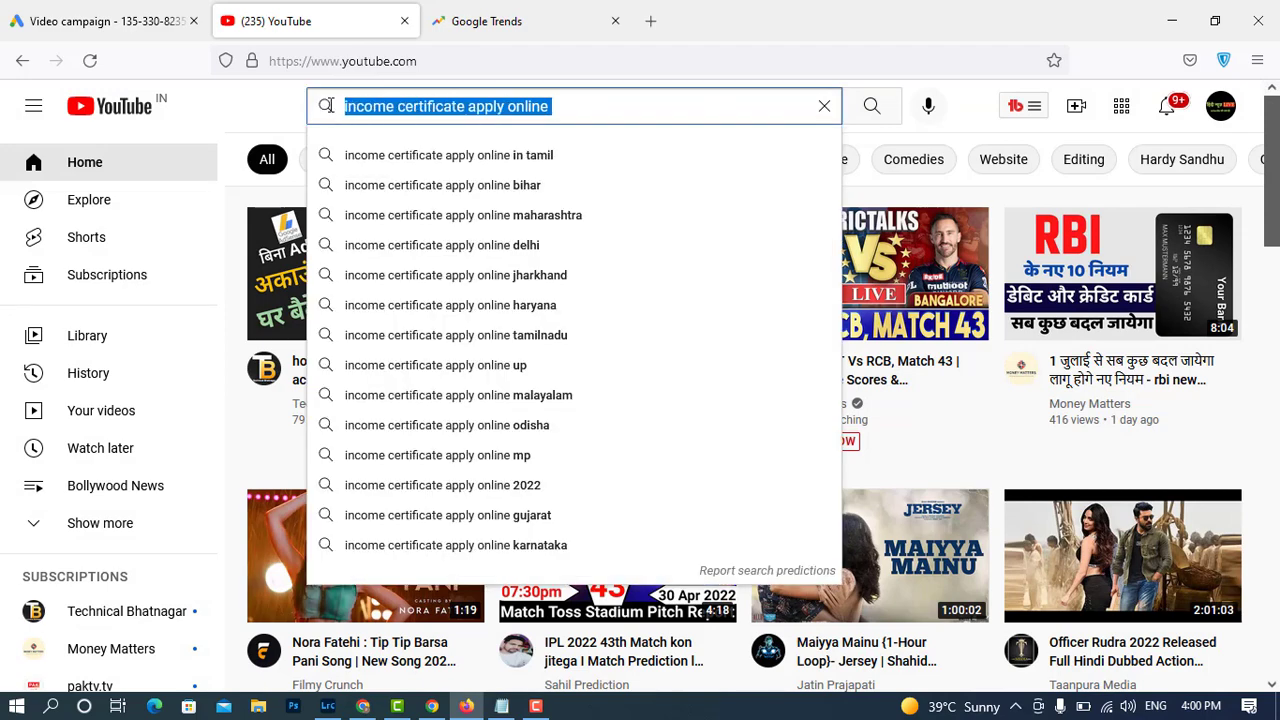
Switch to Google Trends and look up the copied phrase "income certificate apply online".
click(517, 20)
scroll(423, 380, down, 2)
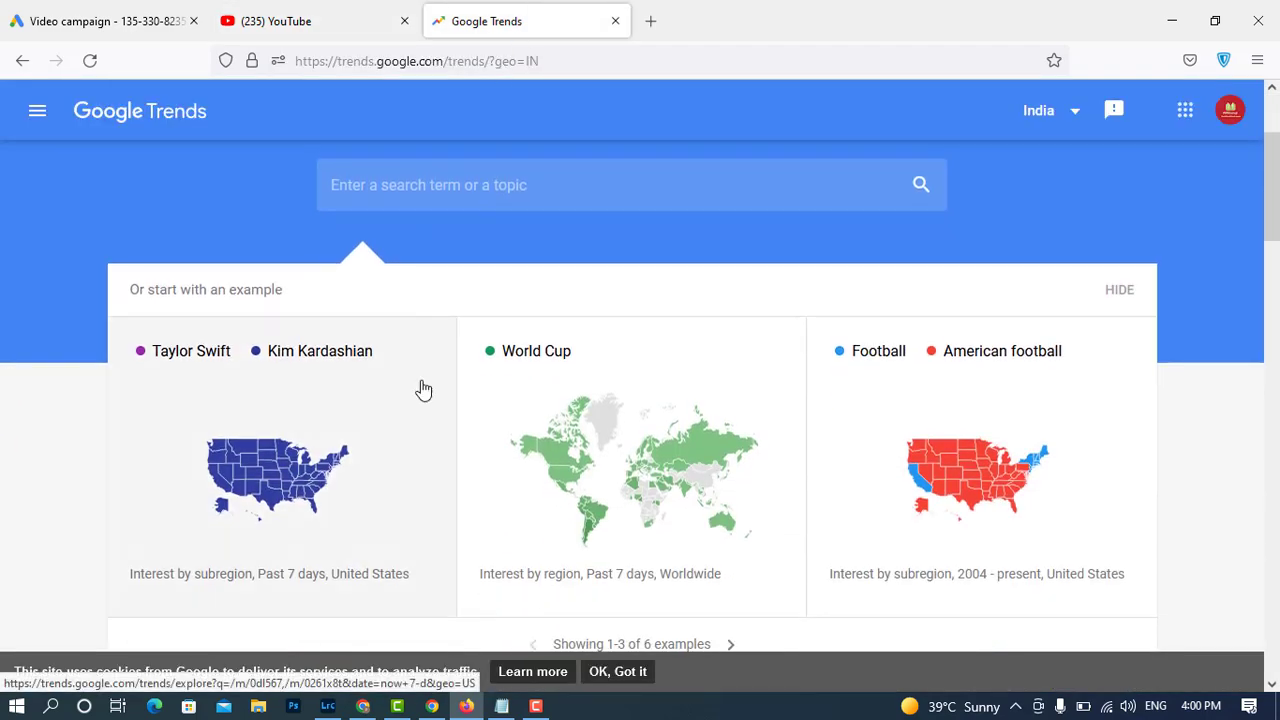
scroll(423, 386, up, 2)
click(505, 385)
key(ctrl+v)
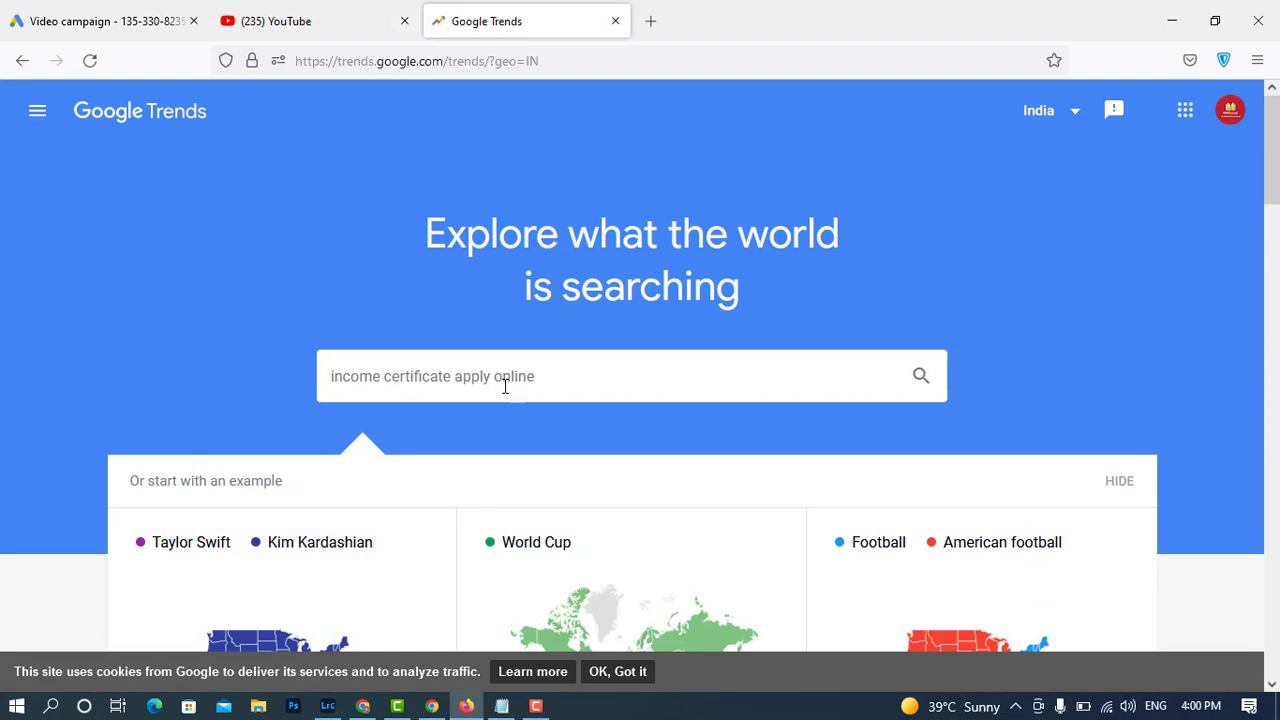
key(Return)
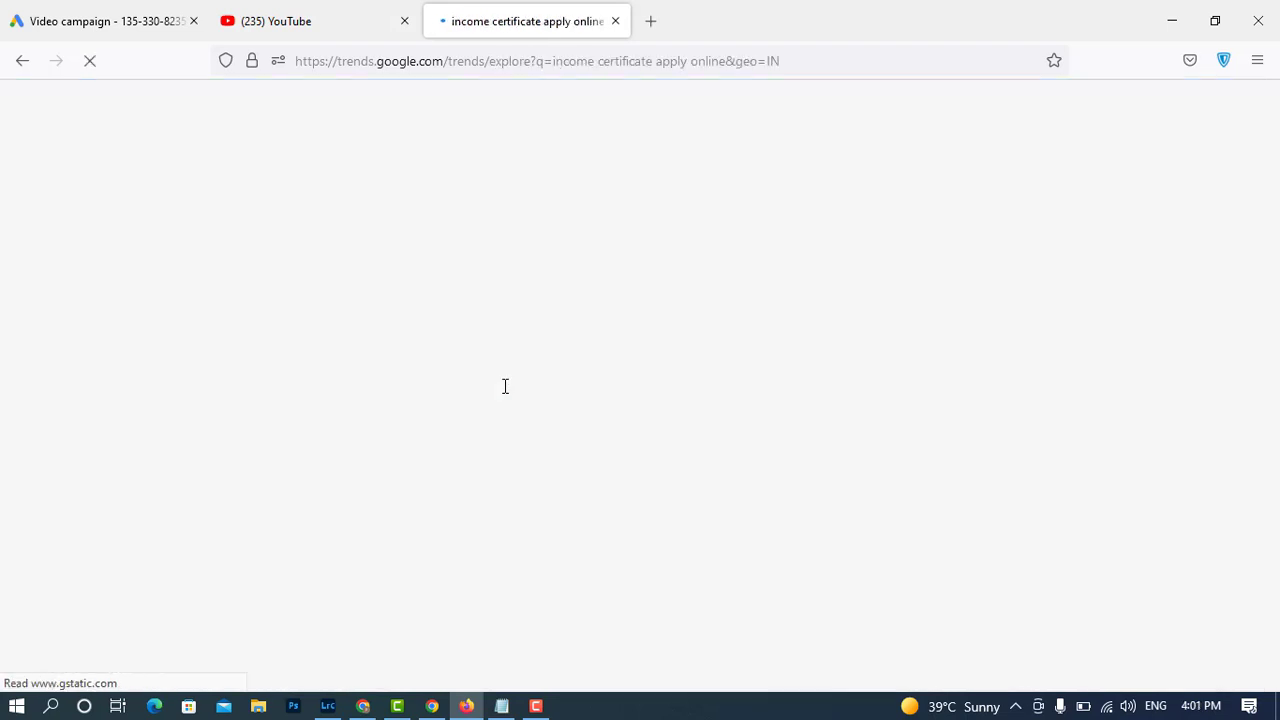
Set the Google Trends results to YouTube Search and examine the interest over time for the last two weeks of April 2022.
click(285, 21)
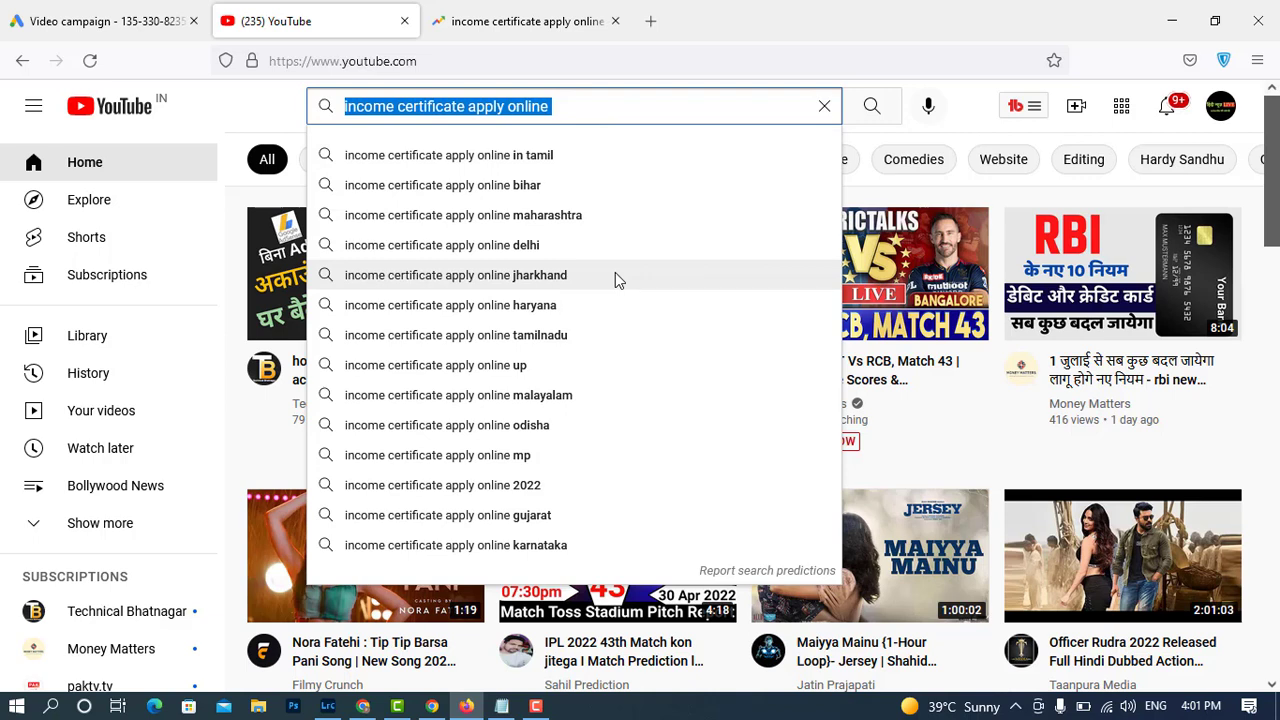
click(486, 21)
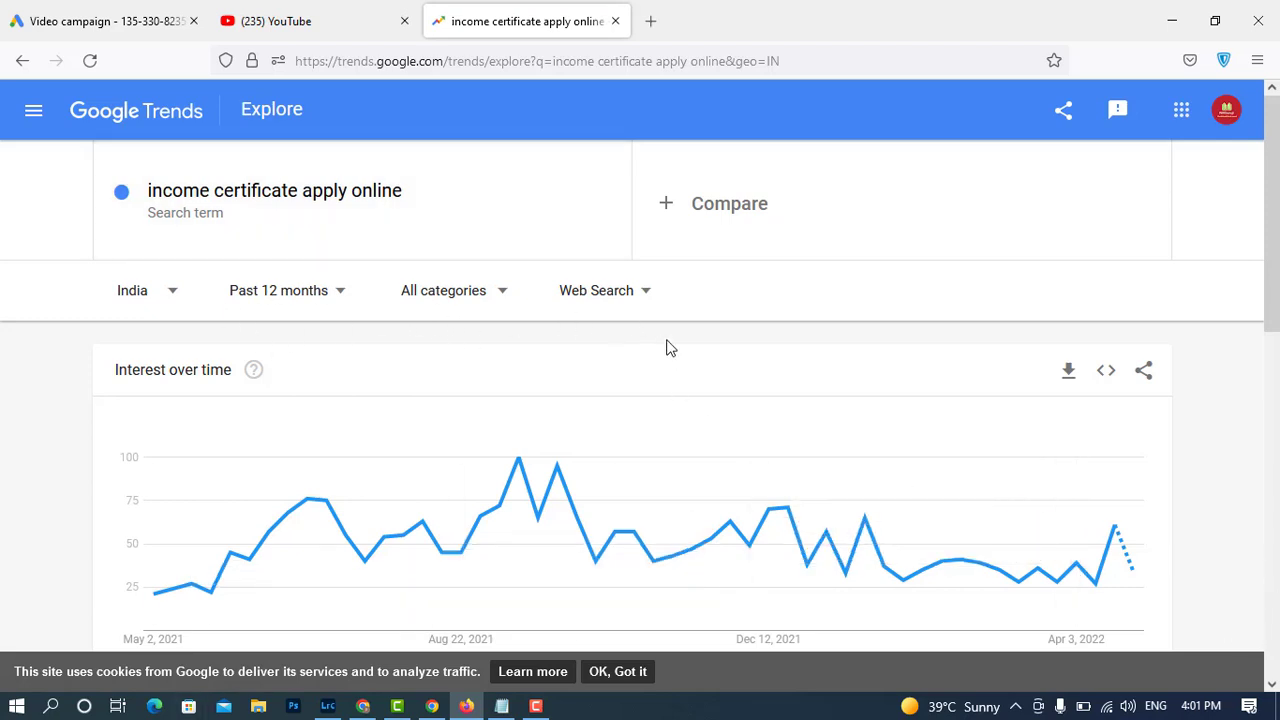
click(656, 304)
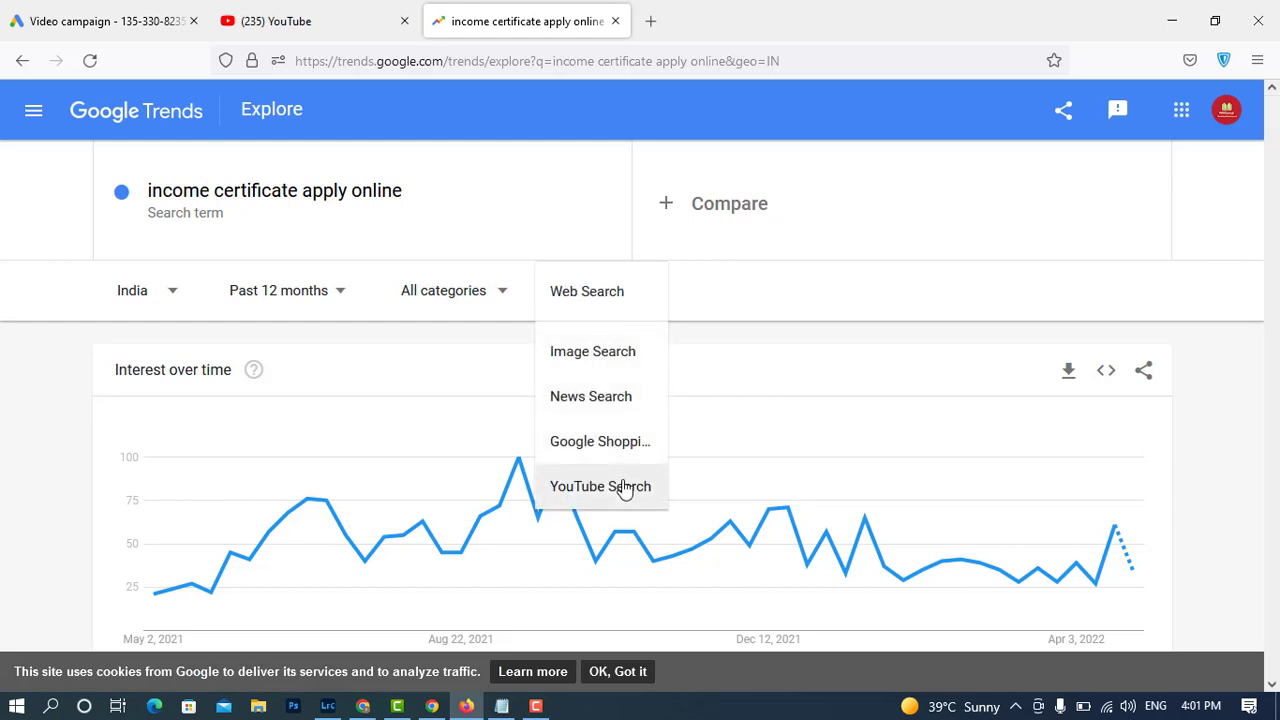
click(629, 487)
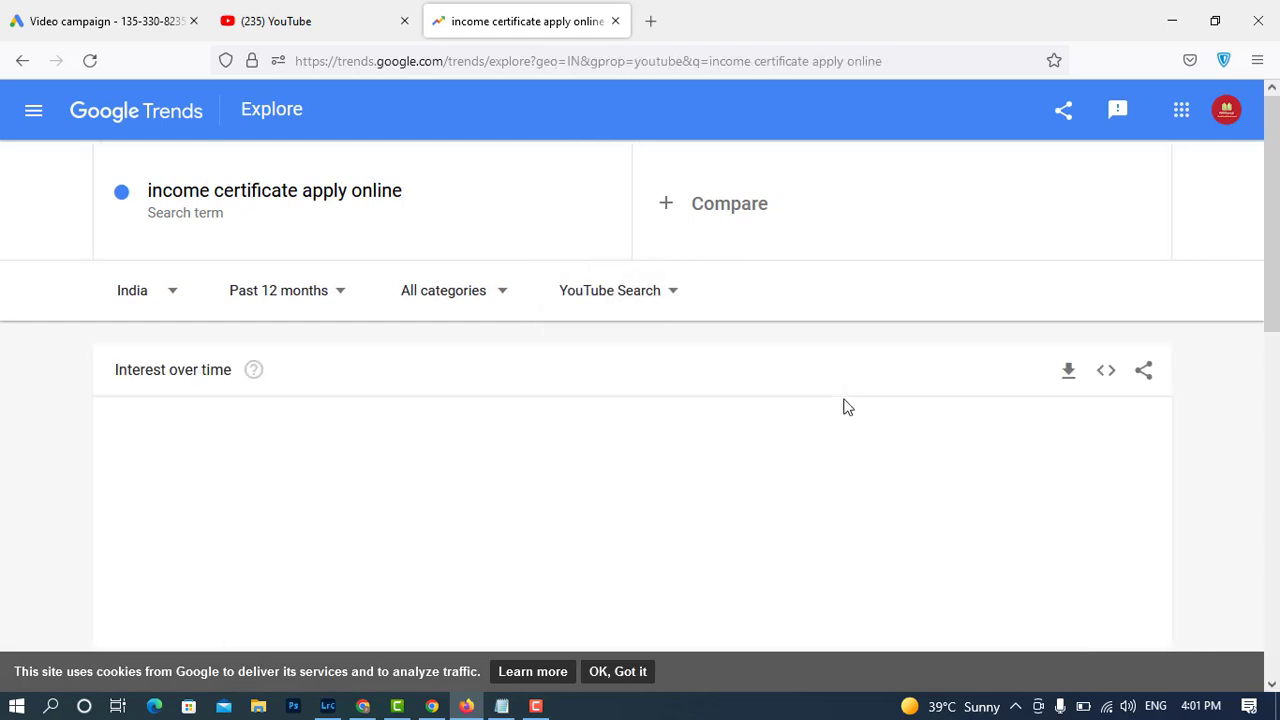
mouse_move(1131, 521)
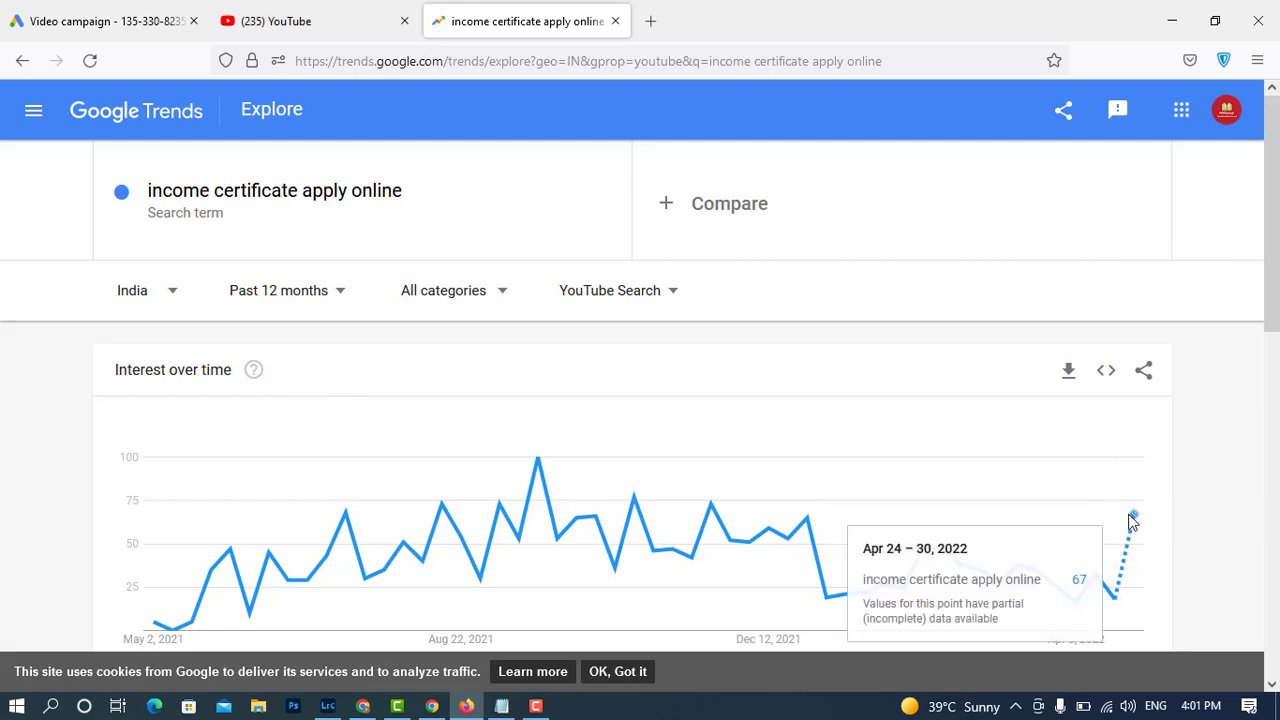
mouse_move(1118, 604)
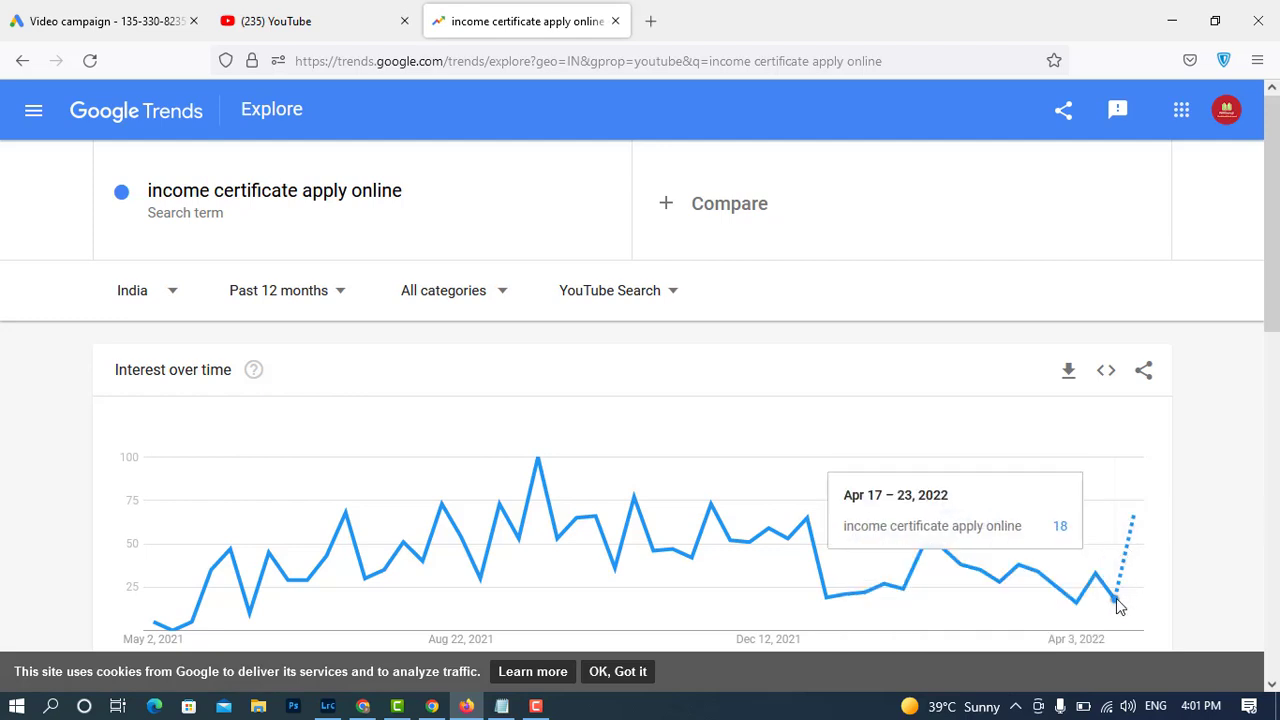
Return to the Google Ads campaign, add "income certificate apply online" at the end of the keyword list, and collapse the keywords section.
click(63, 14)
scroll(414, 455, up, 2)
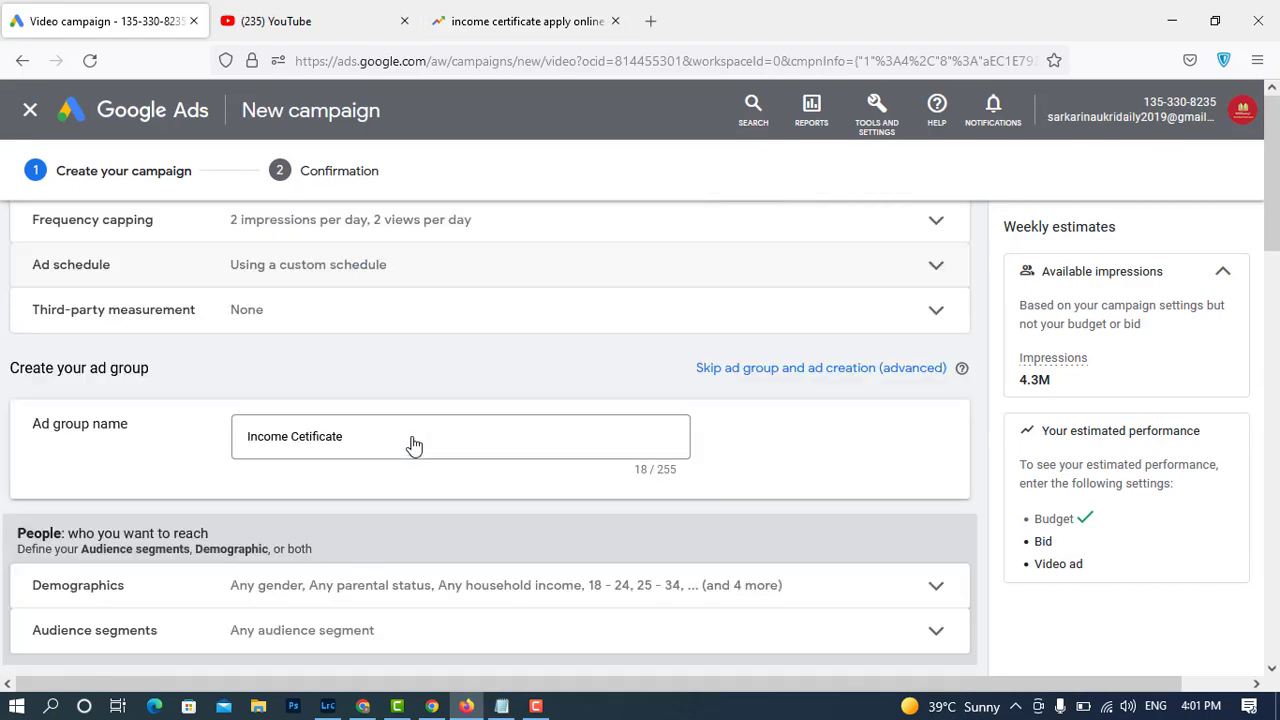
scroll(414, 445, down, 6)
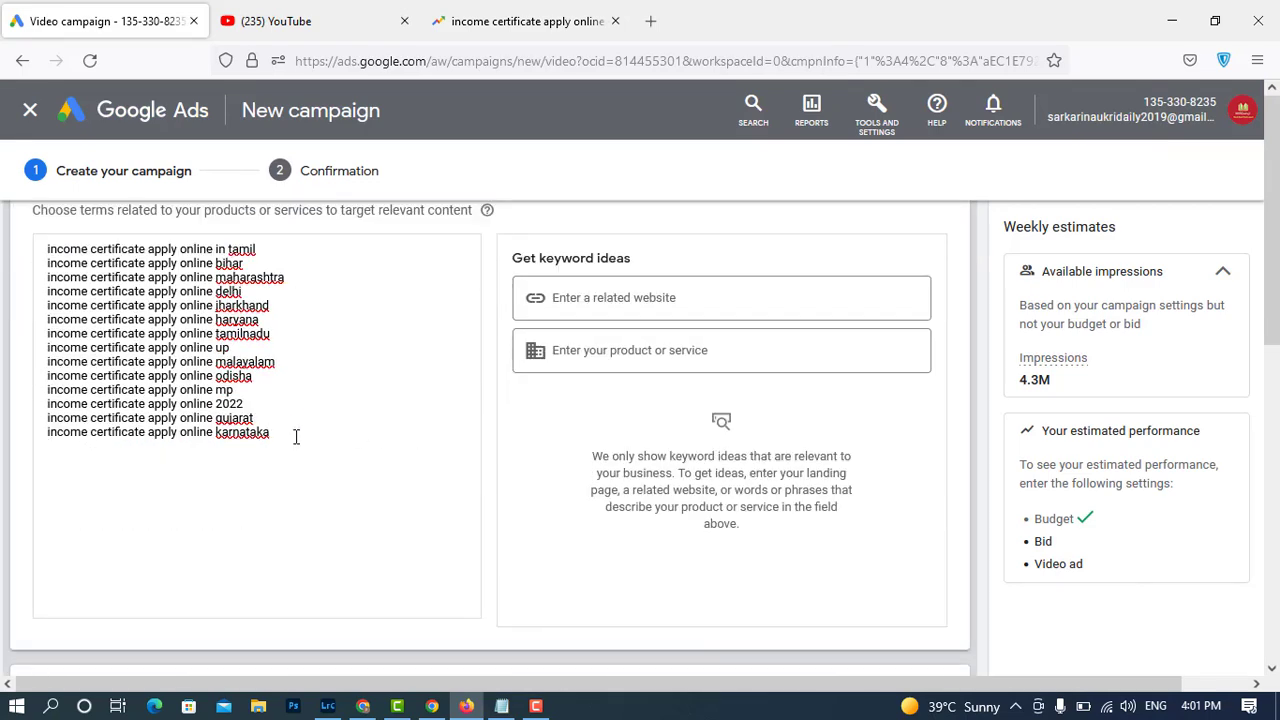
key(Return)
text(income certificate apply online)
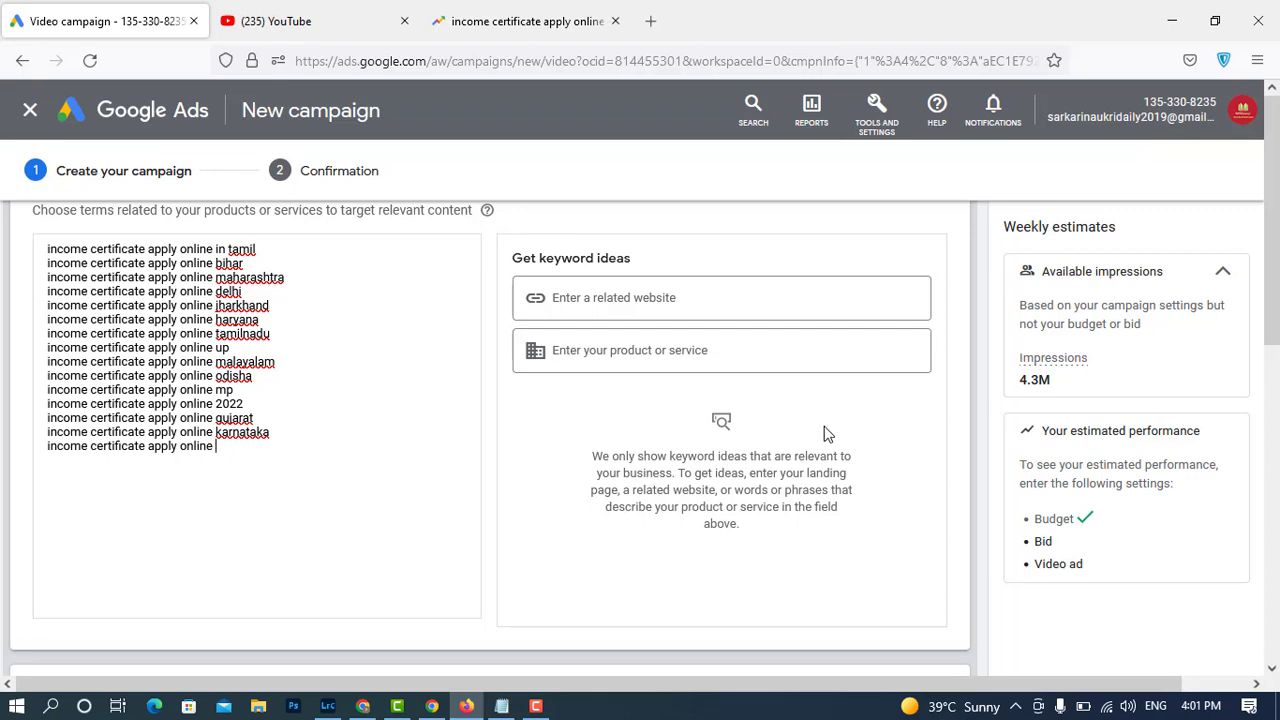
scroll(823, 434, down, 3)
scroll(823, 434, up, 4)
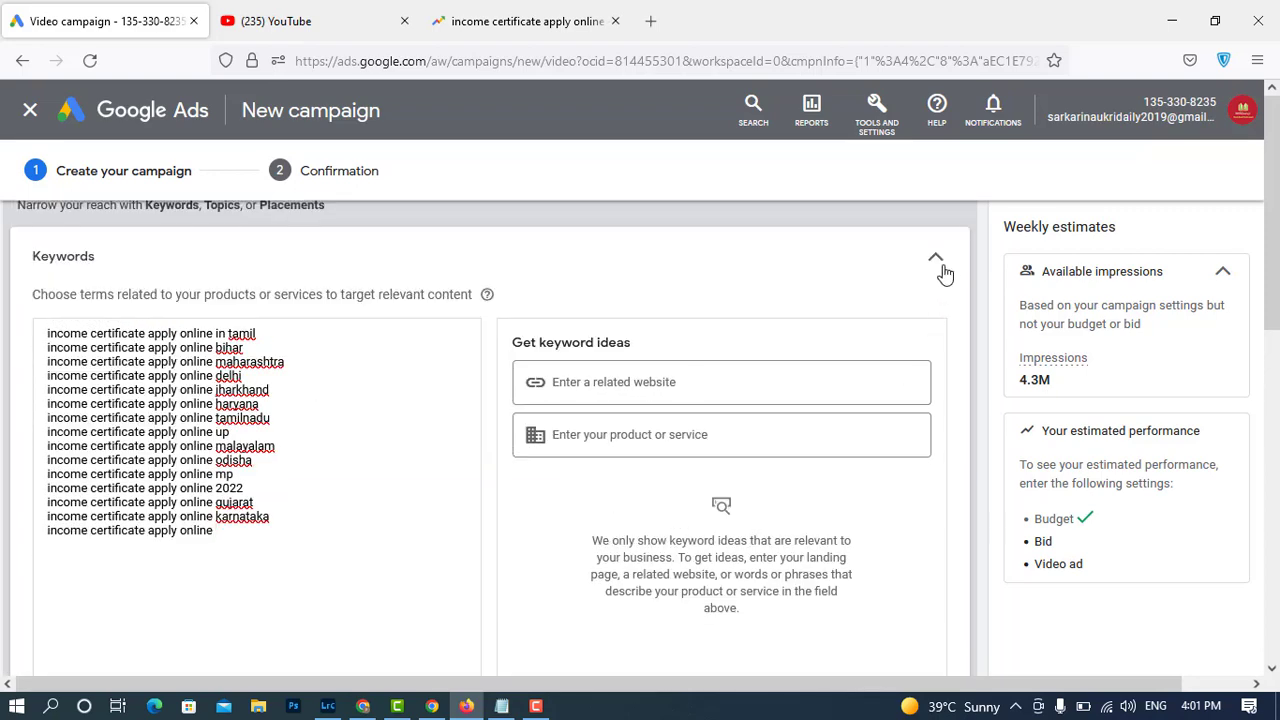
click(936, 260)
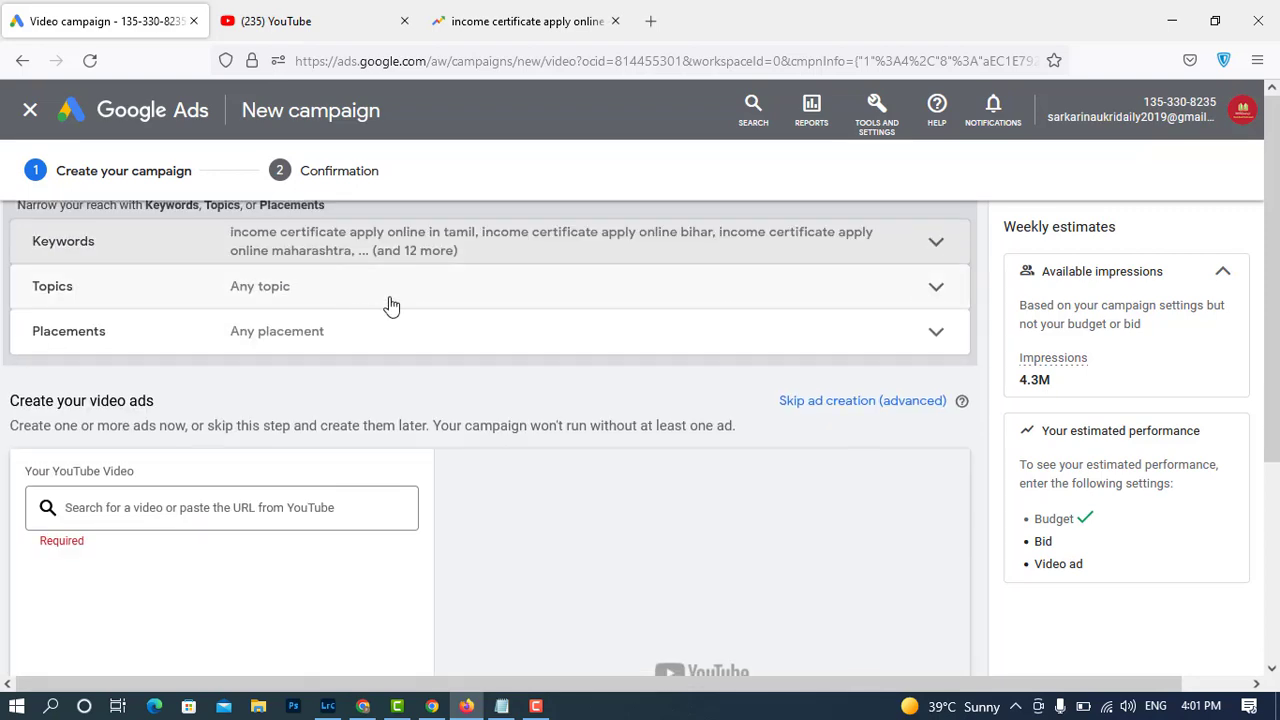
Check the topic targeting without selecting any topic, and open the placement targeting options of the ad group.
click(433, 302)
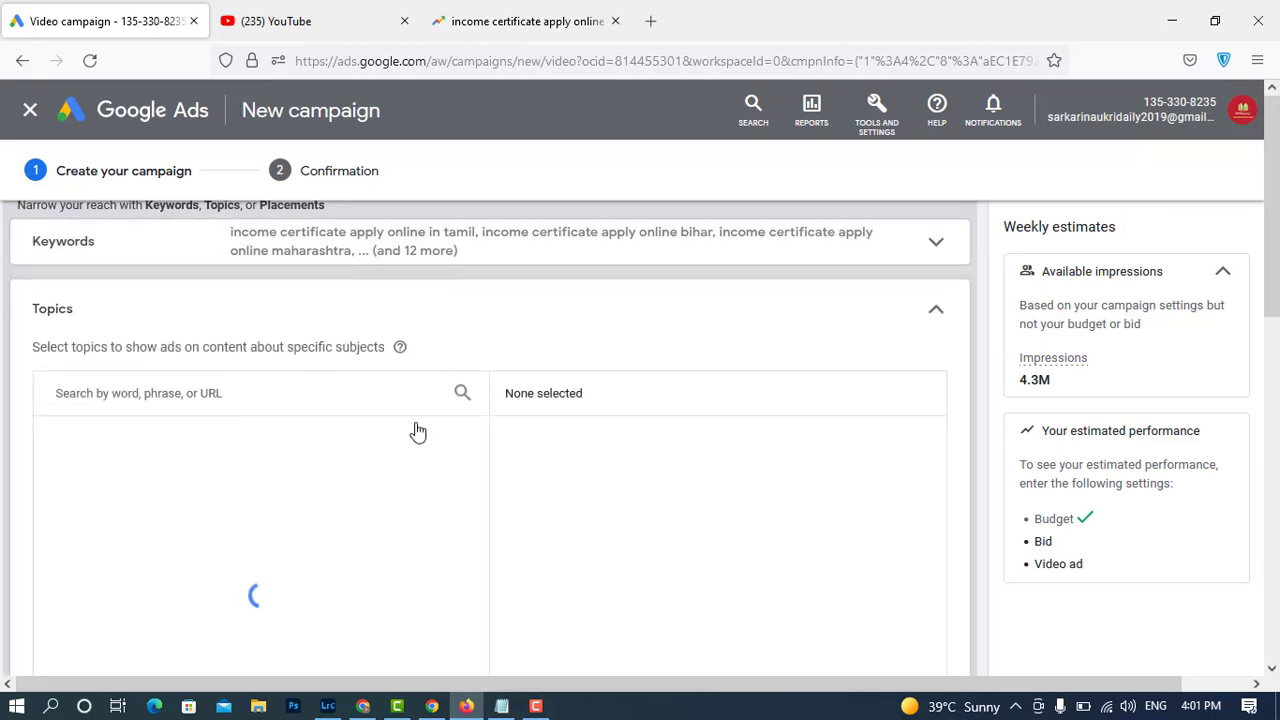
click(936, 312)
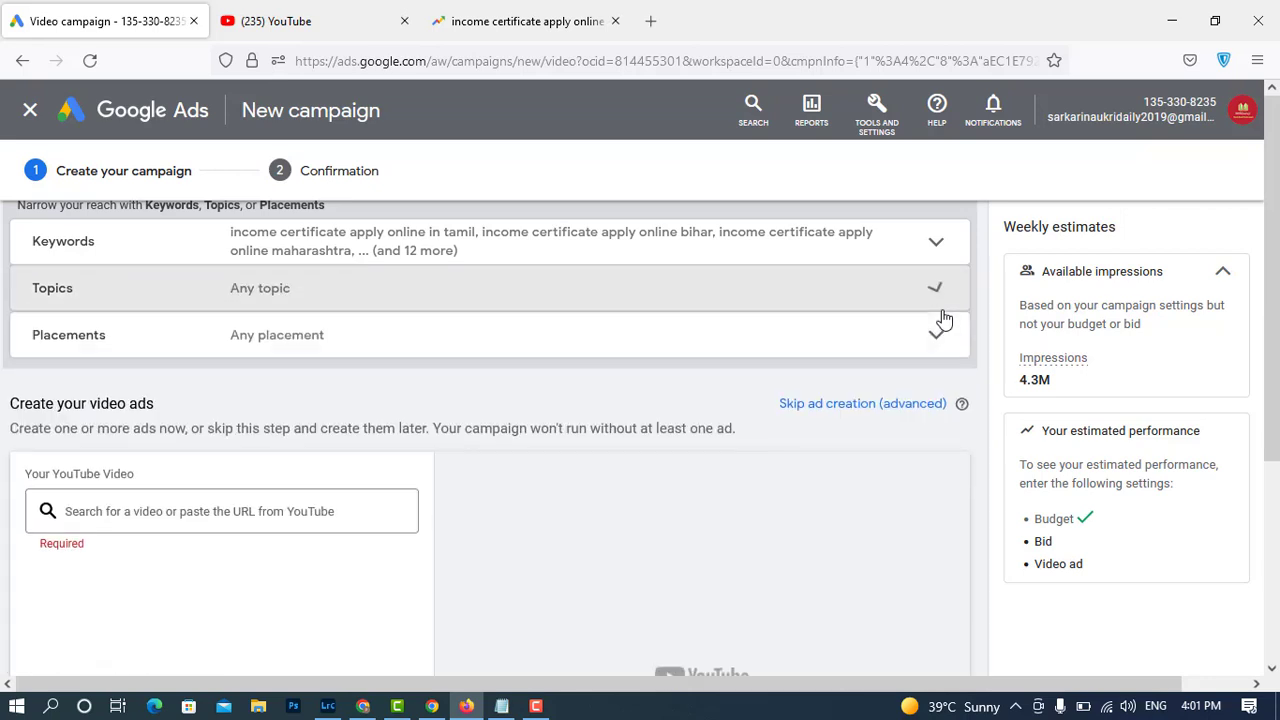
click(692, 343)
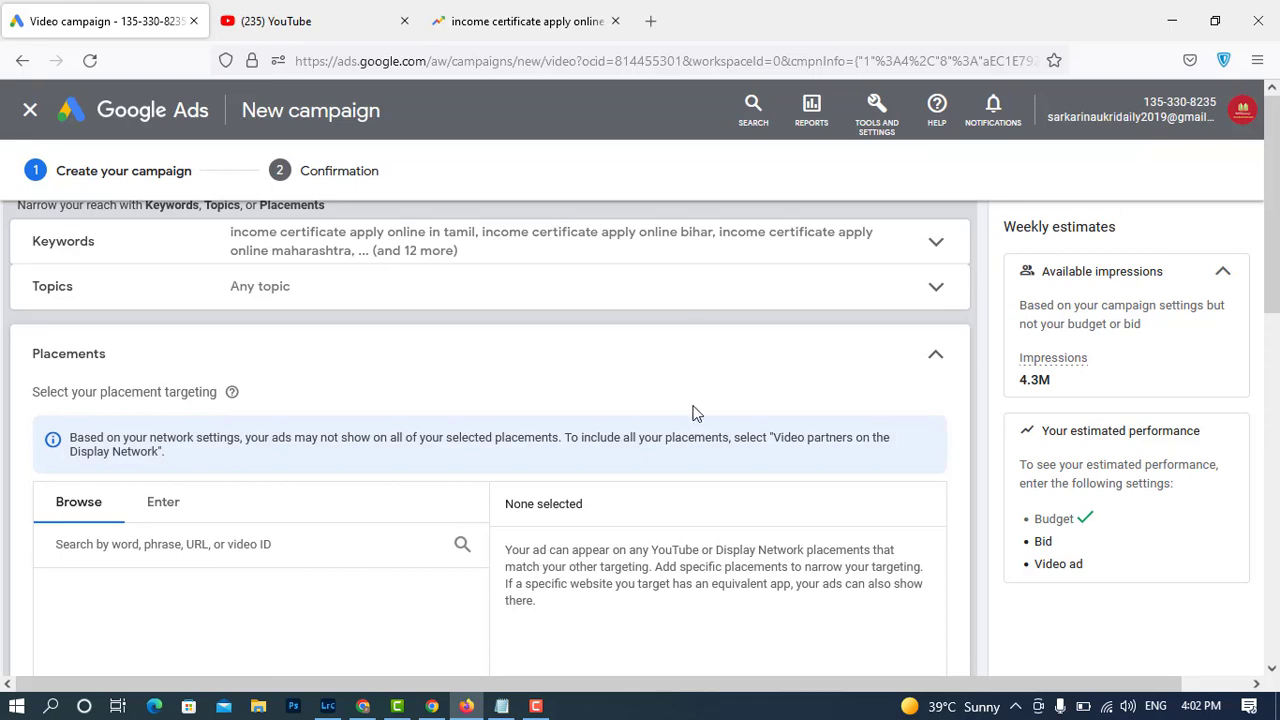
scroll(694, 406, down, 2)
scroll(694, 406, up, 2)
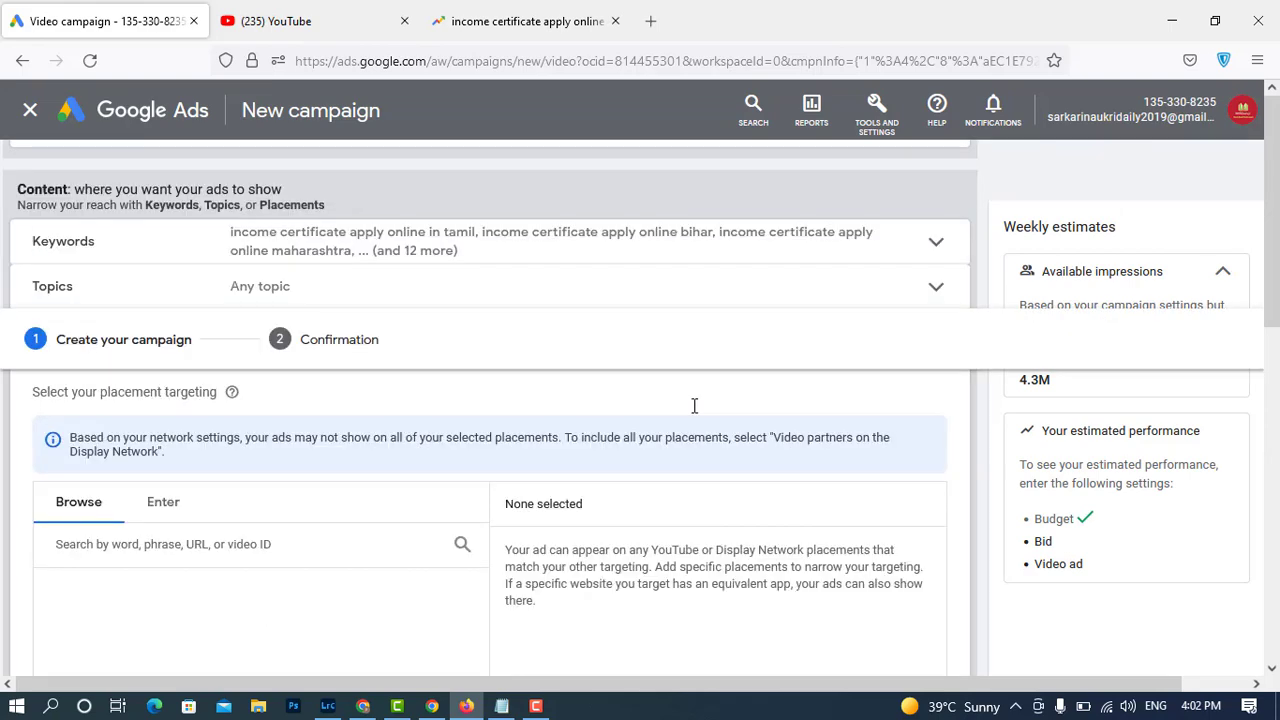
scroll(694, 406, up, 2)
scroll(692, 404, down, 1)
scroll(695, 413, down, 10)
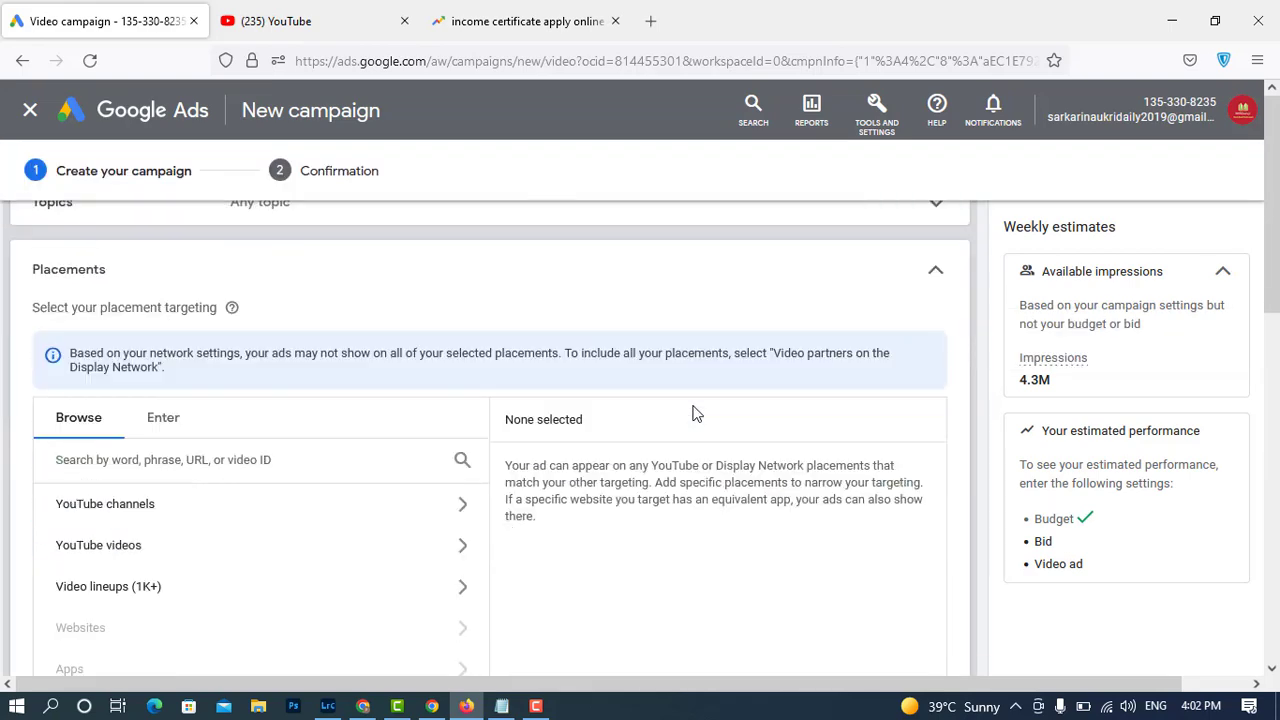
scroll(695, 413, up, 6)
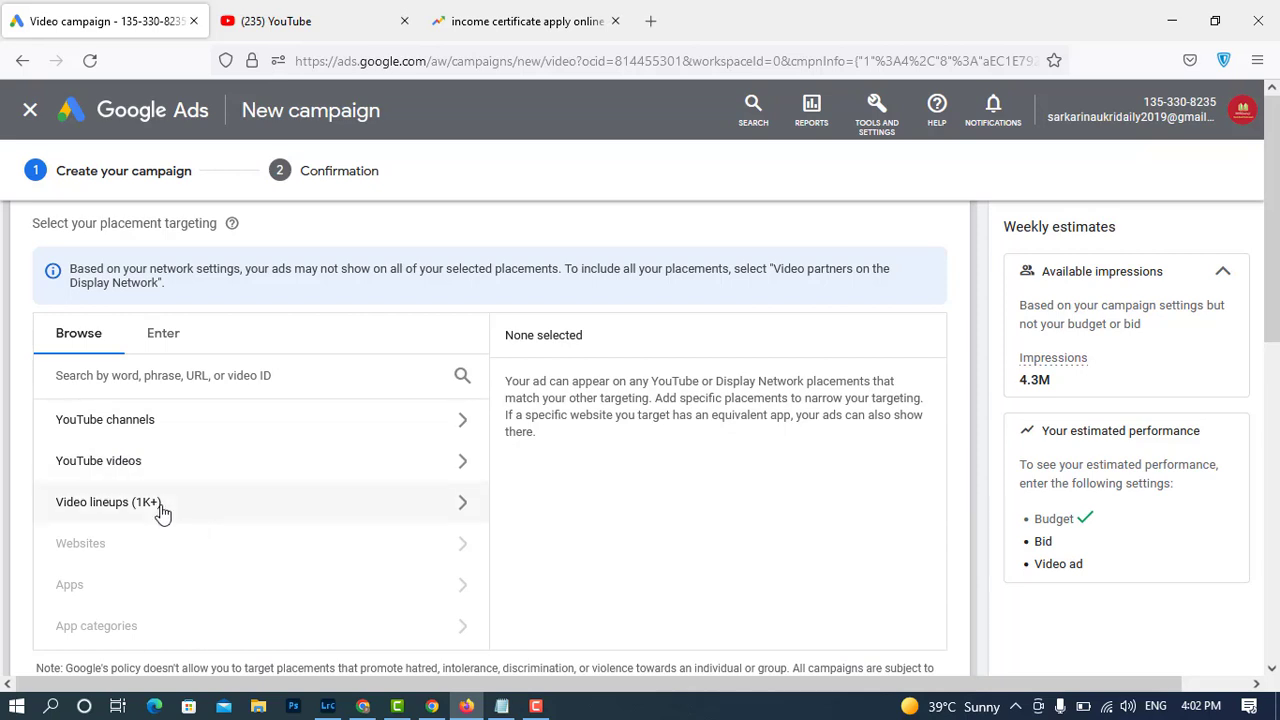
Look through the video lineups with content for India without selecting any, and return to the placement types.
click(290, 495)
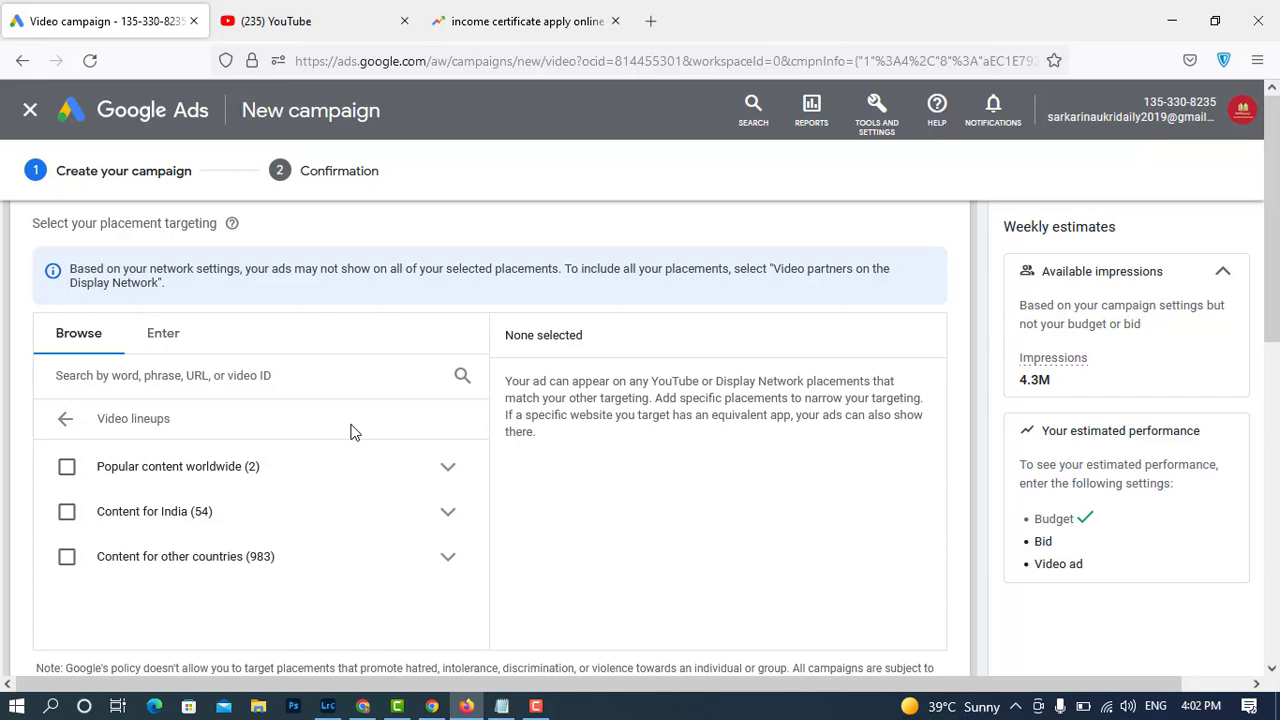
click(437, 513)
scroll(435, 513, down, 5)
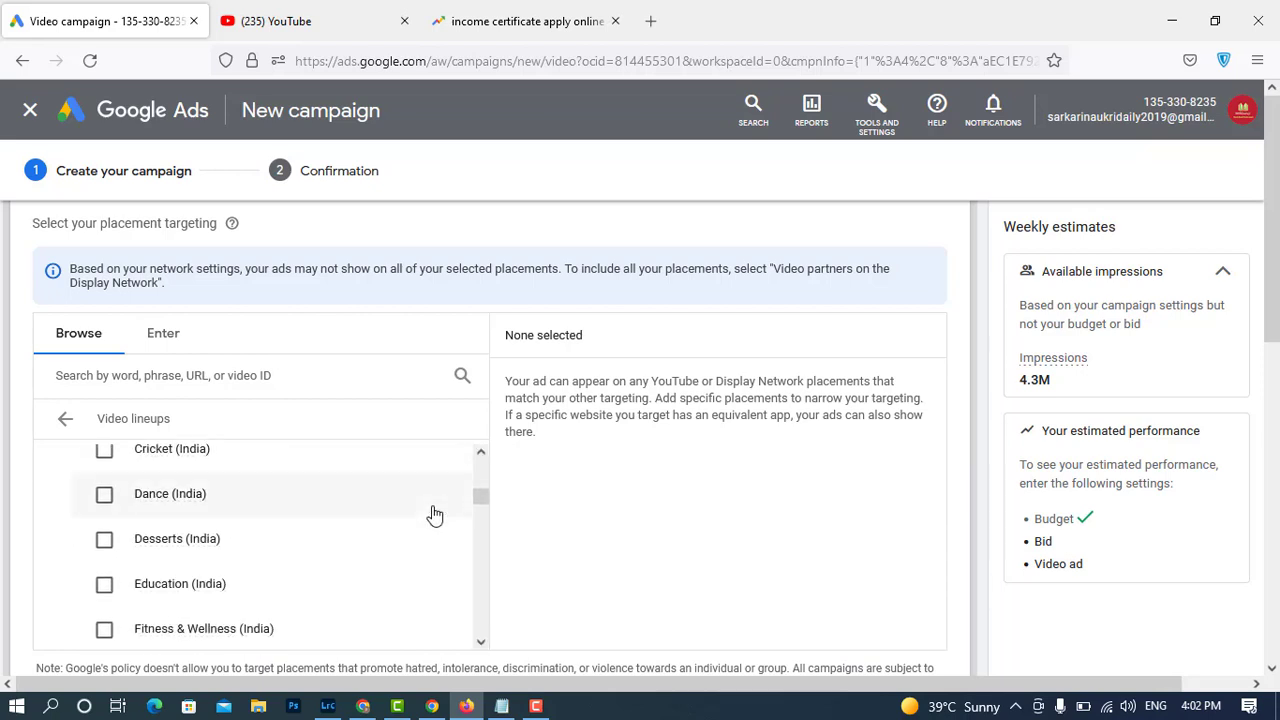
scroll(435, 513, down, 2)
scroll(435, 513, up, 8)
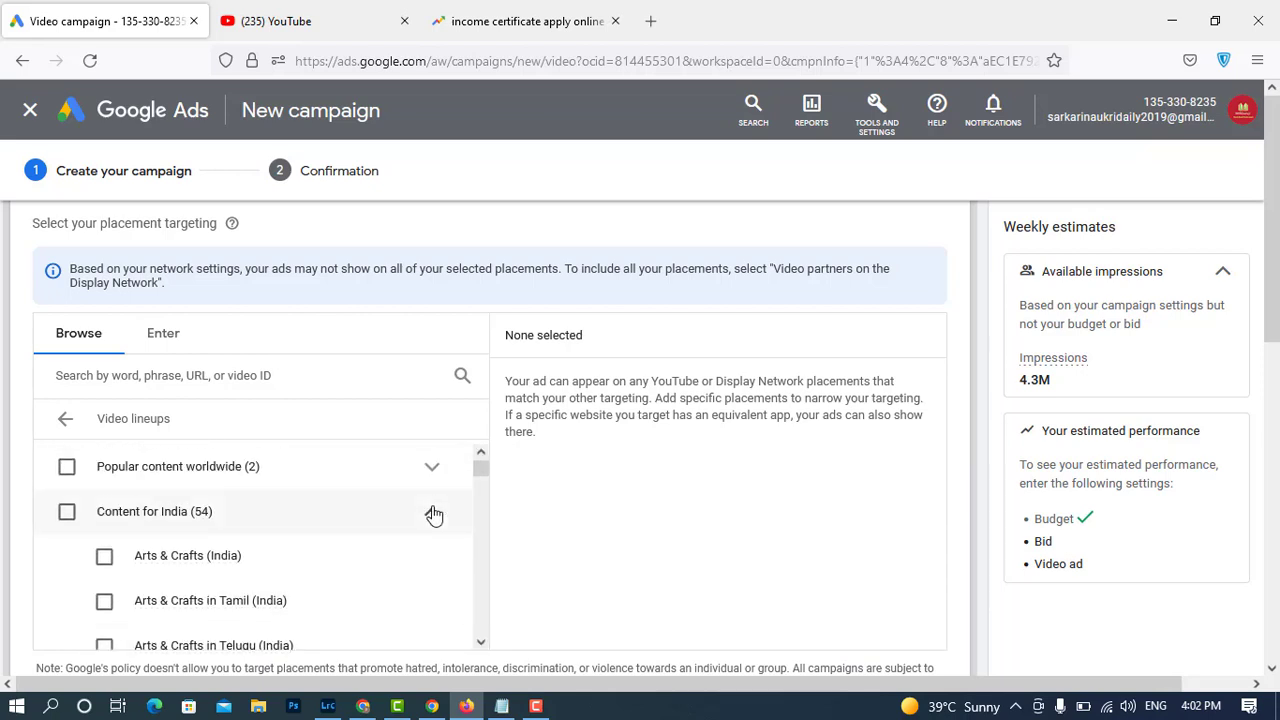
scroll(434, 514, up, 3)
scroll(354, 523, down, 3)
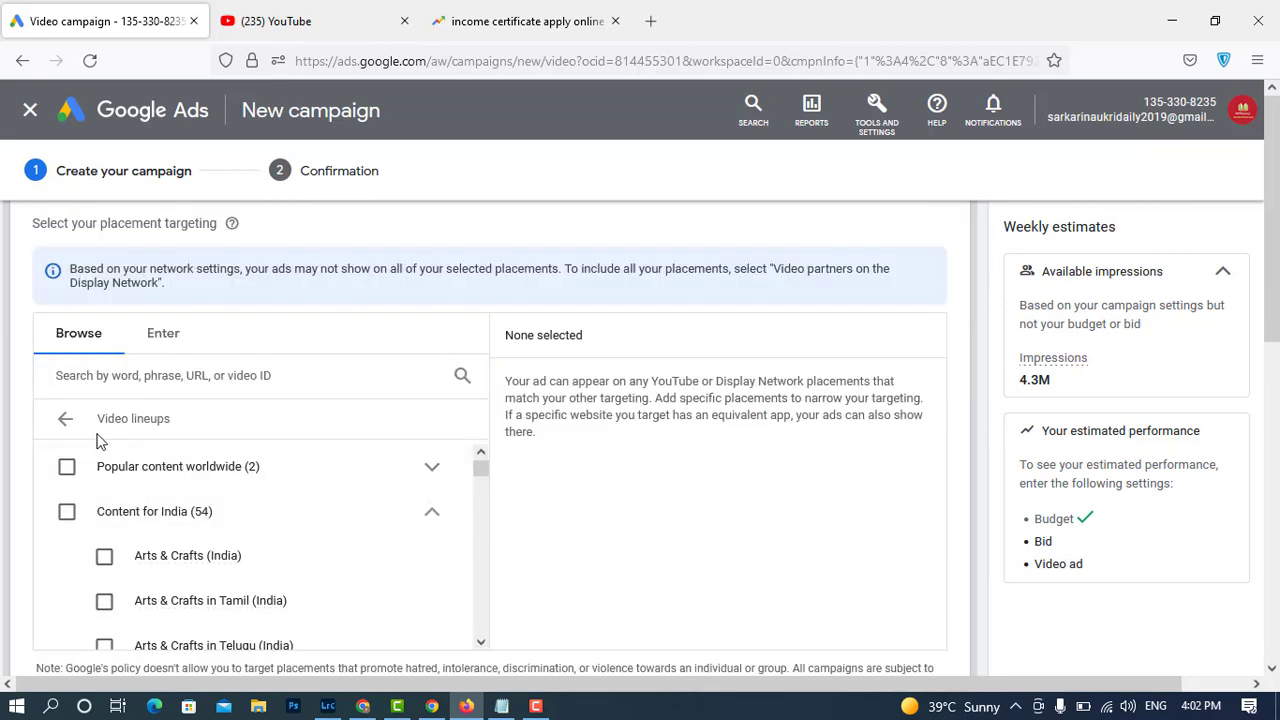
click(65, 419)
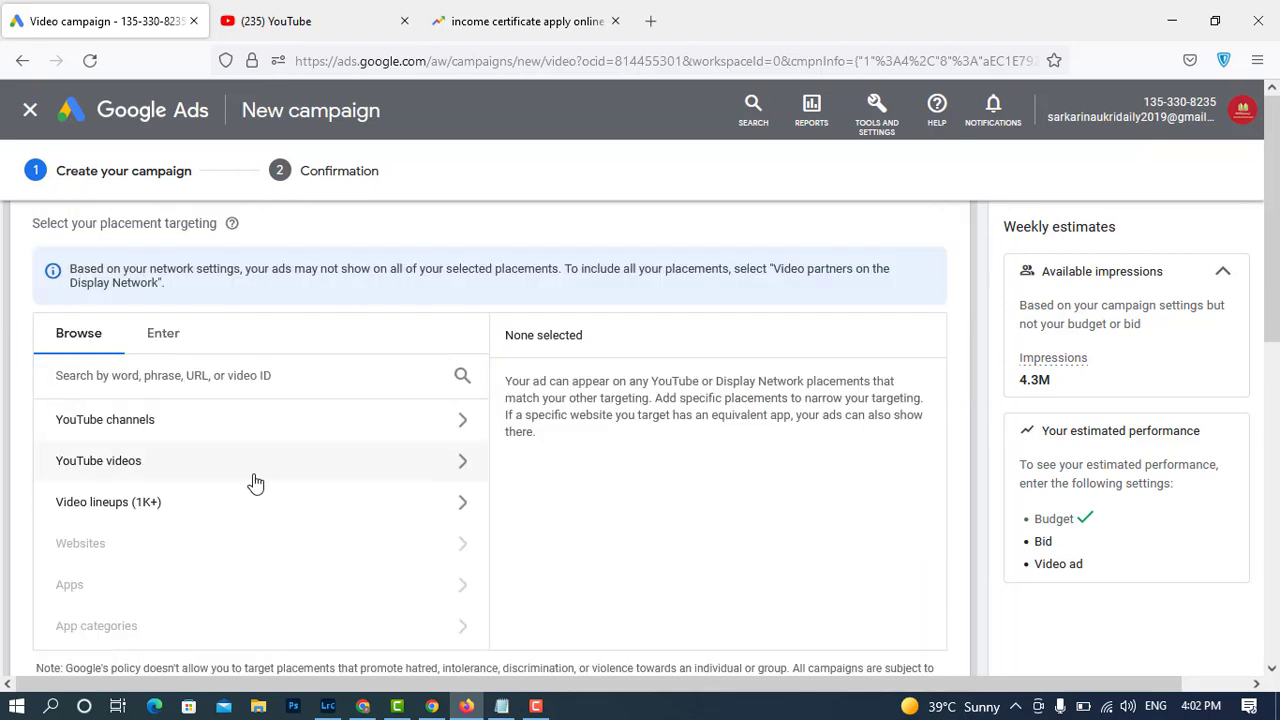
Open the YouTube channels placements, and switch to YouTube to search for "income certificate apply online".
click(281, 429)
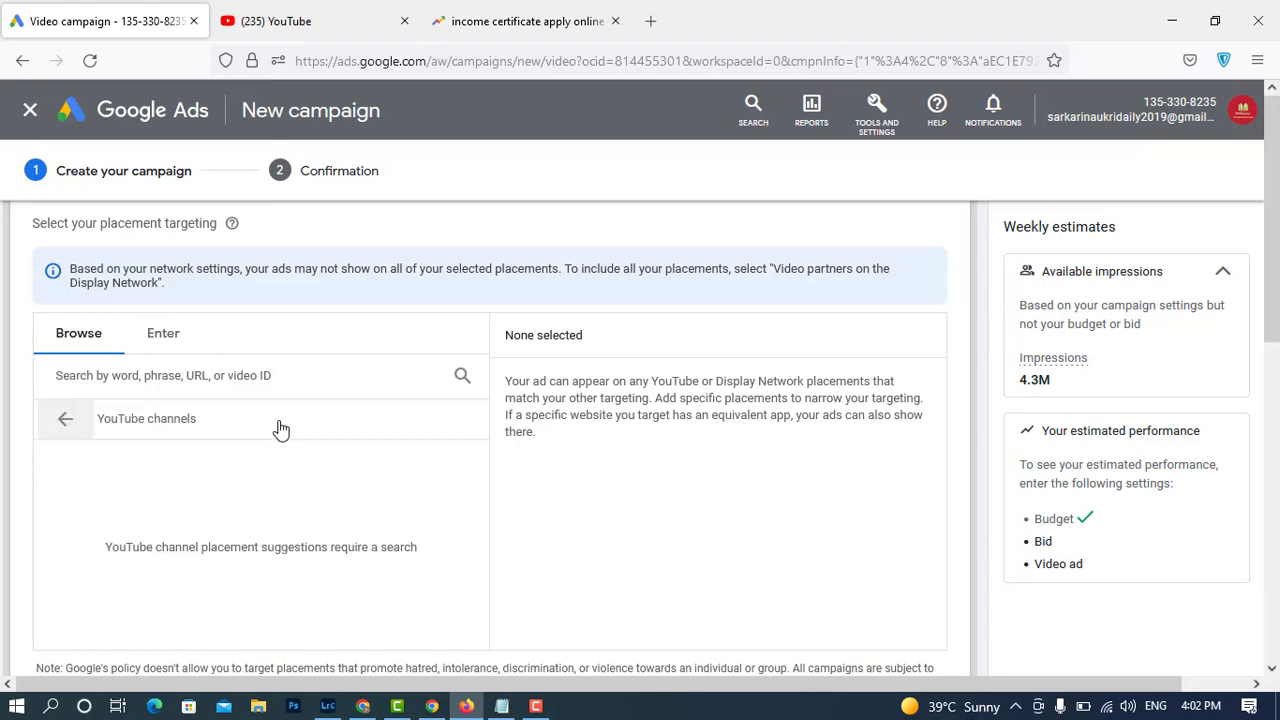
click(328, 21)
click(637, 111)
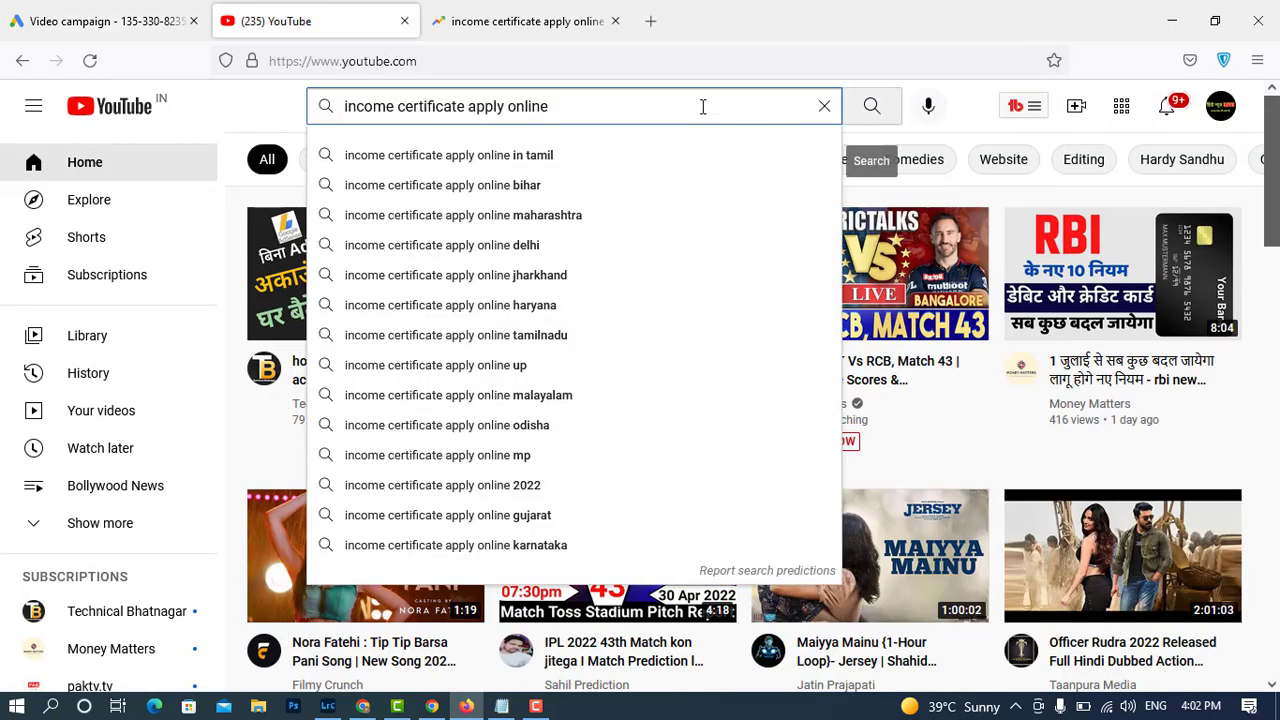
click(877, 106)
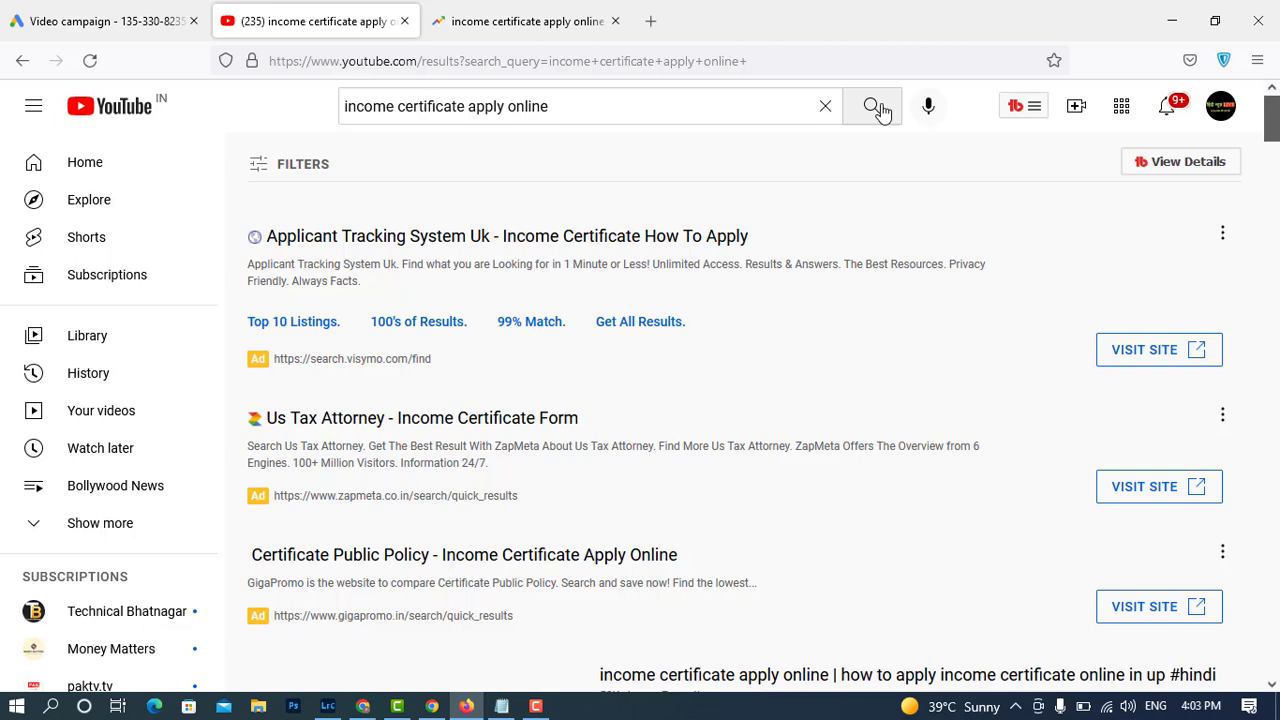
Examine the YouTube search results for channels with income certificate videos suitable as ad placements.
scroll(829, 223, down, 3)
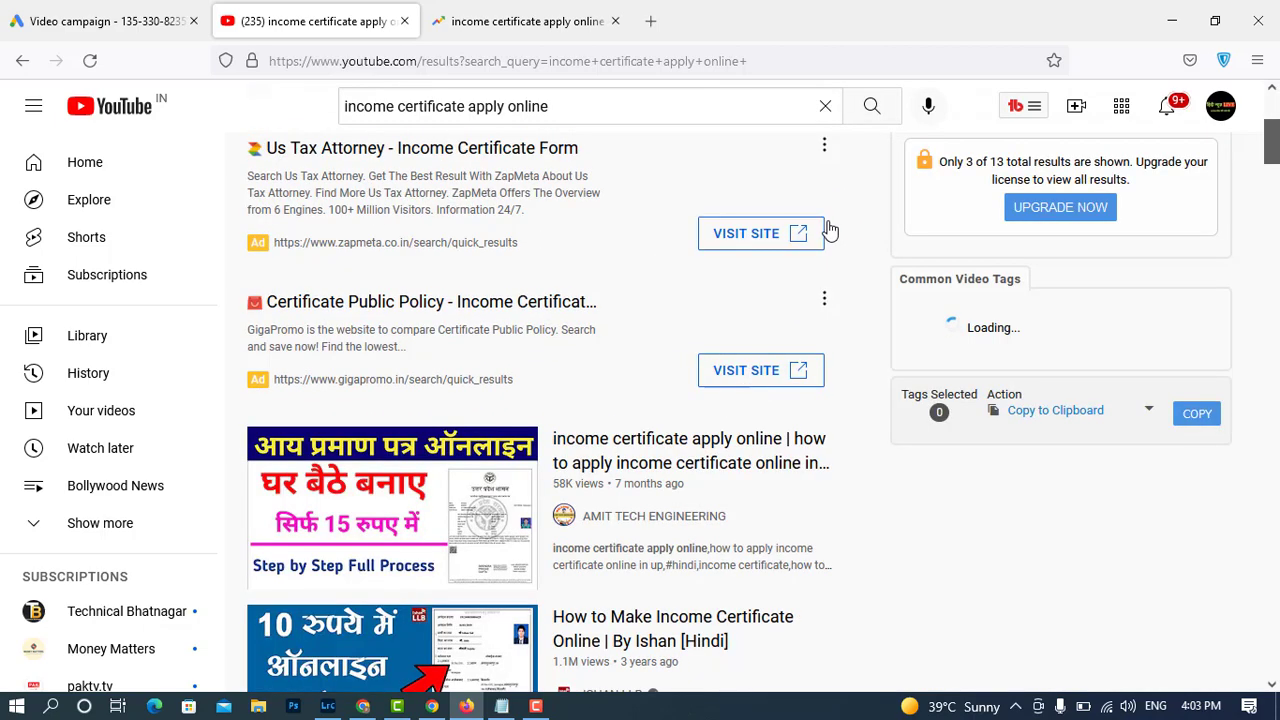
scroll(829, 222, down, 2)
scroll(829, 222, up, 4)
scroll(828, 221, down, 2)
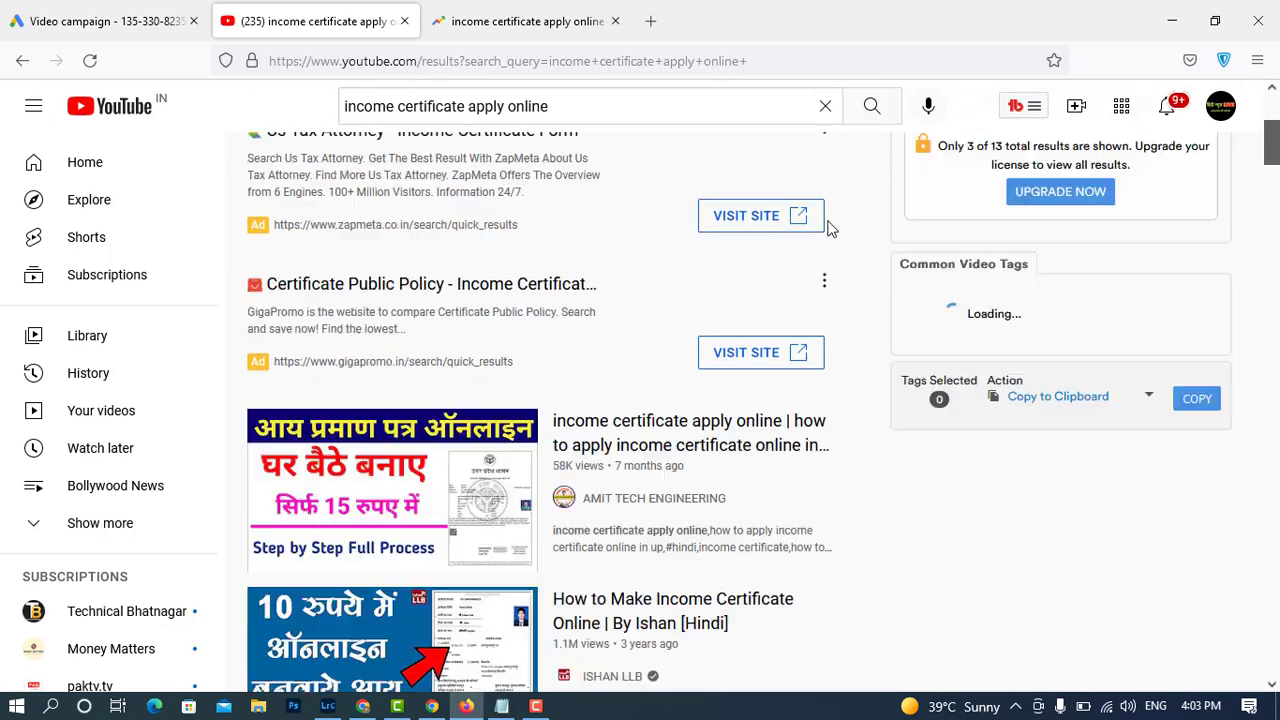
scroll(830, 240, down, 2)
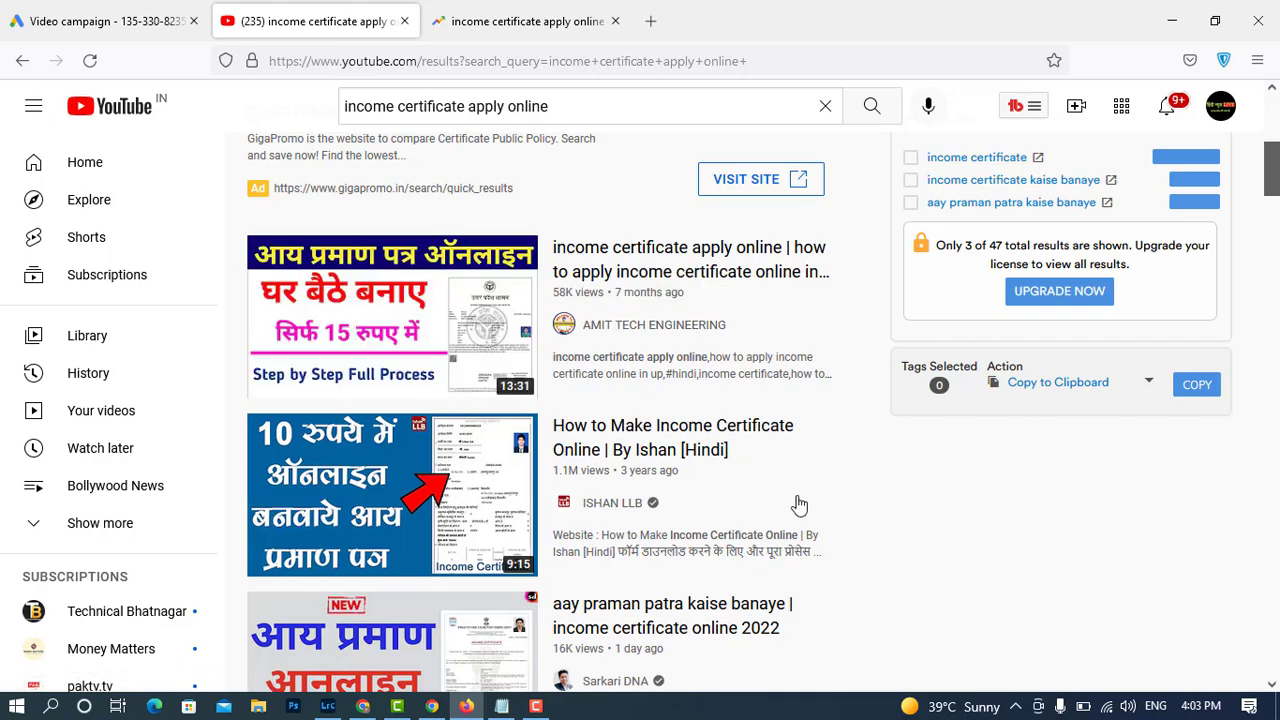
scroll(751, 485, down, 3)
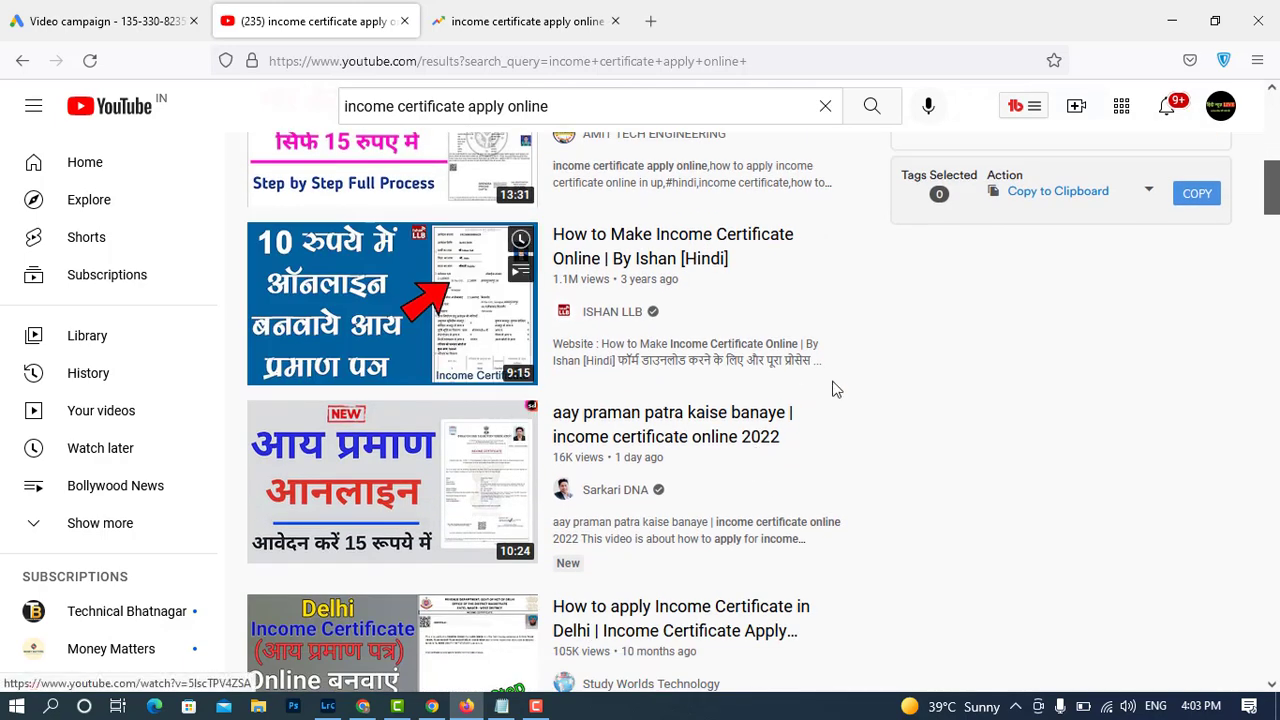
scroll(834, 389, down, 3)
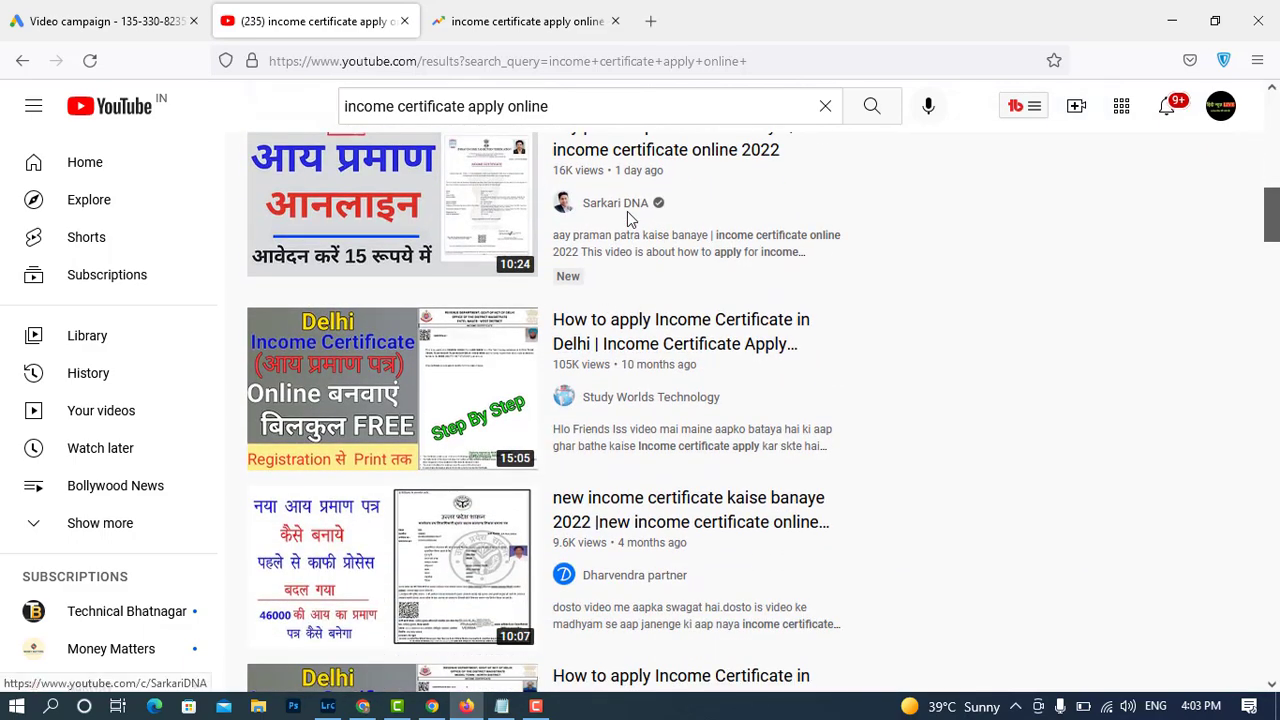
scroll(786, 358, up, 3)
scroll(786, 360, up, 5)
scroll(786, 360, down, 3)
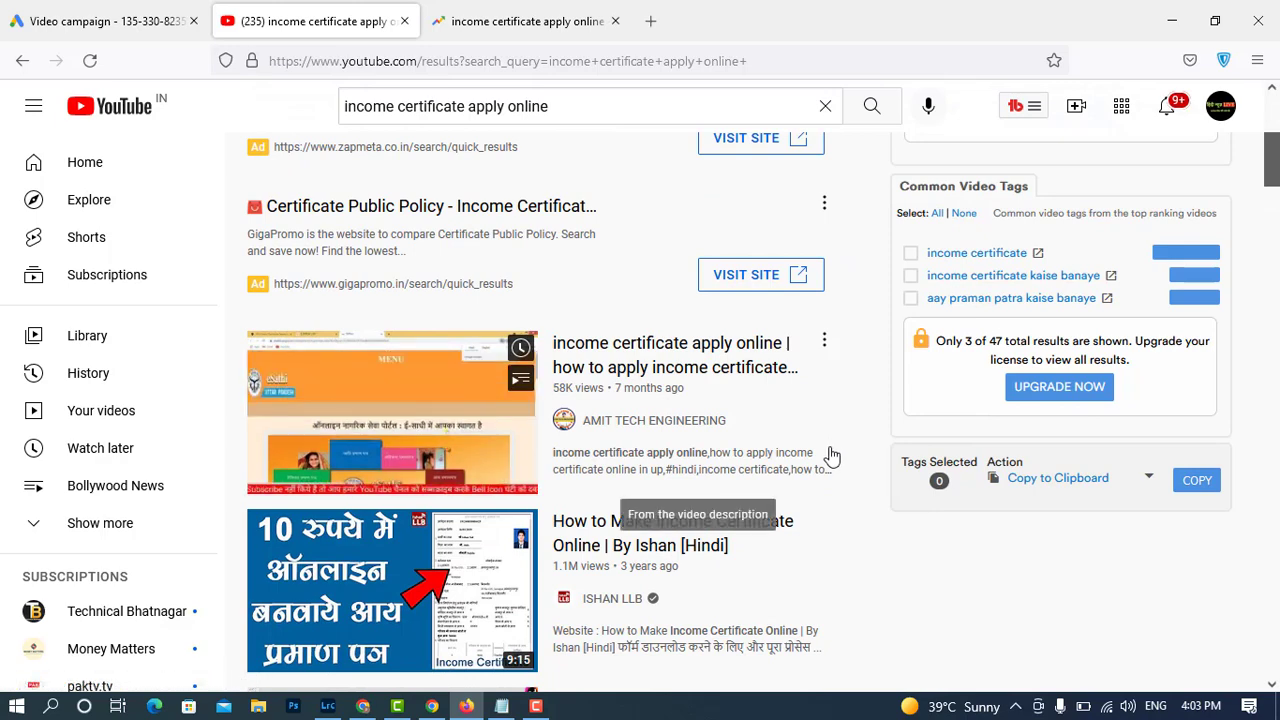
Copy the link of the AMIT TECH ENGINEERING channel and use it in Google Ads to add that channel as a placement.
right_click(676, 428)
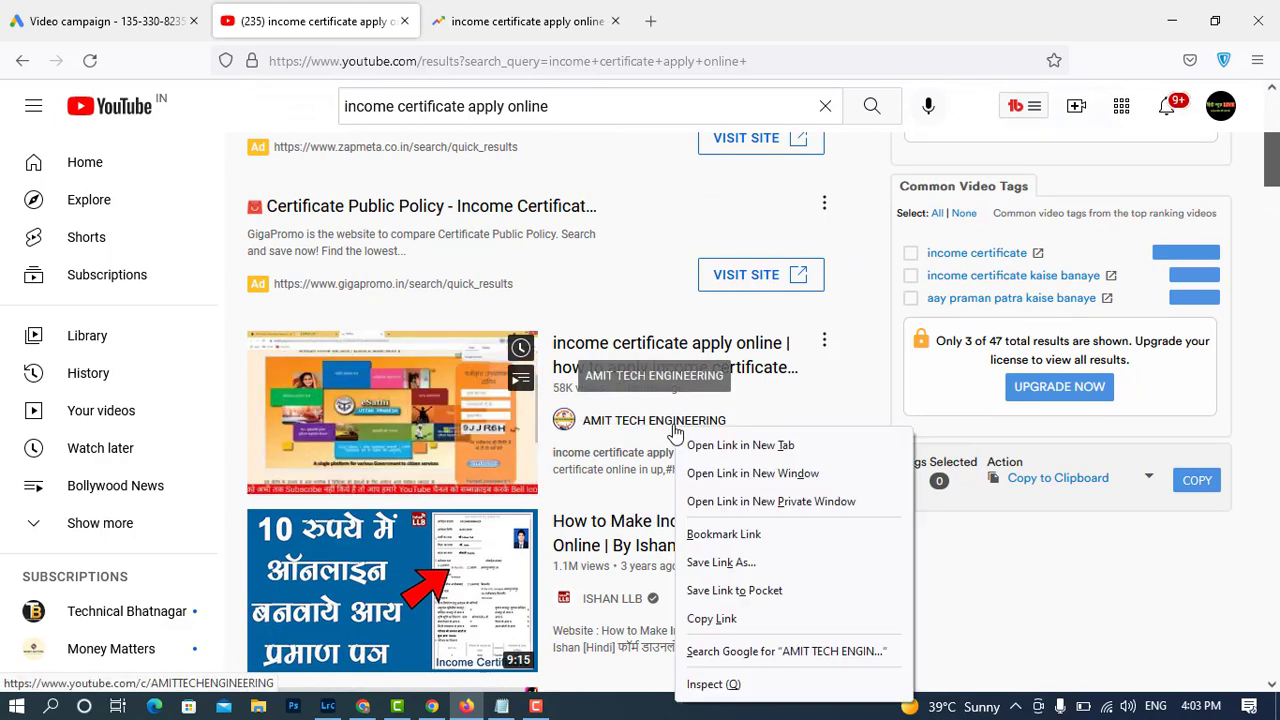
click(745, 620)
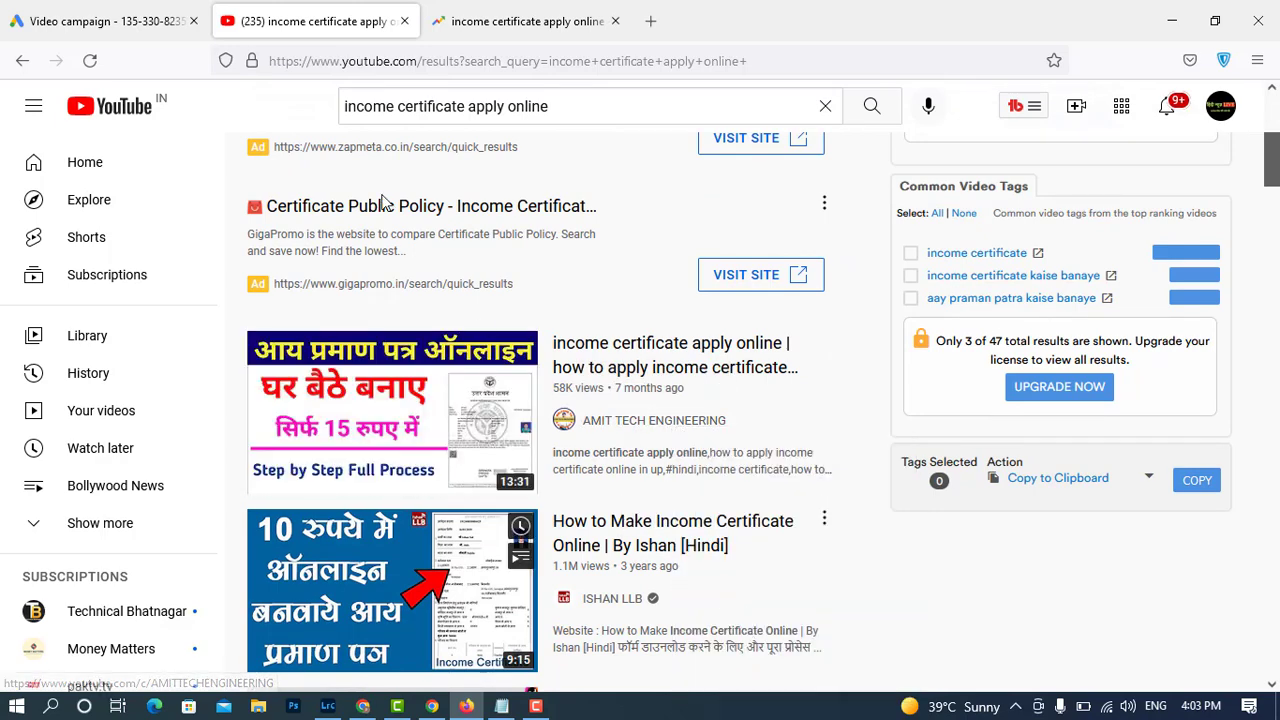
click(120, 21)
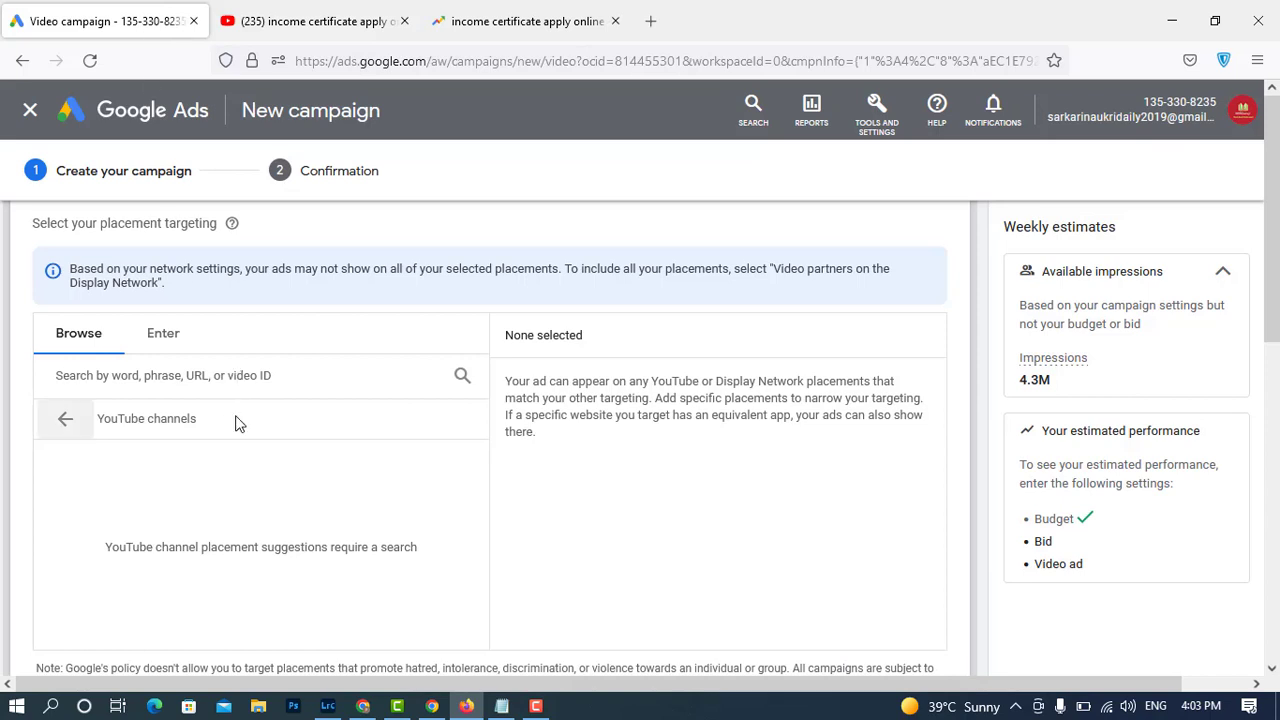
click(174, 378)
key(ctrl+v)
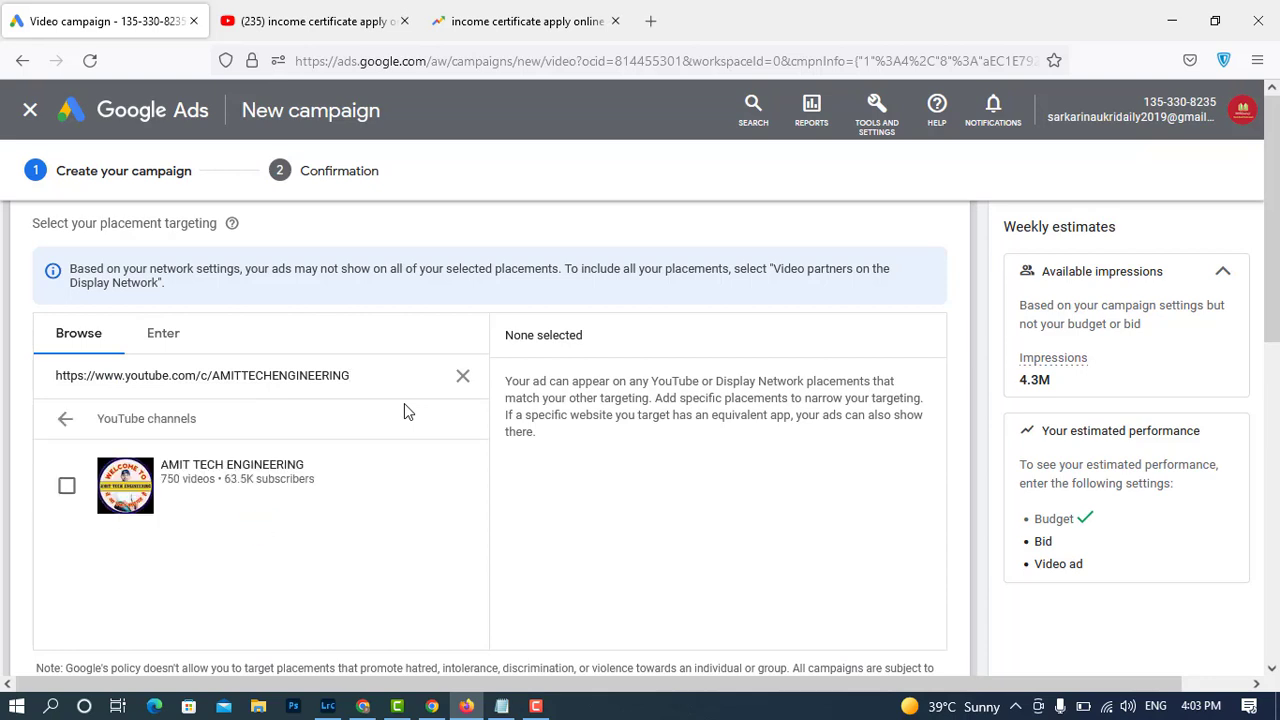
click(68, 487)
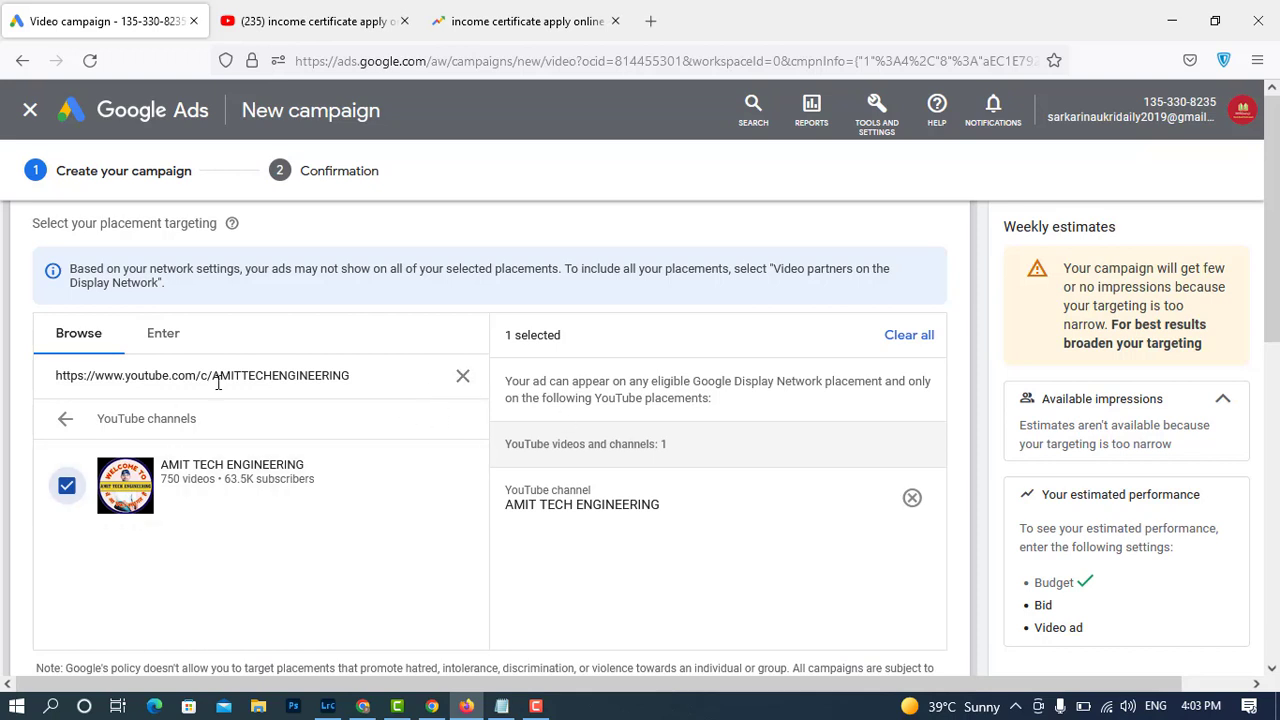
Return to the placement types, look over the YouTube results again, and open the YouTube videos placements in Google Ads.
click(63, 428)
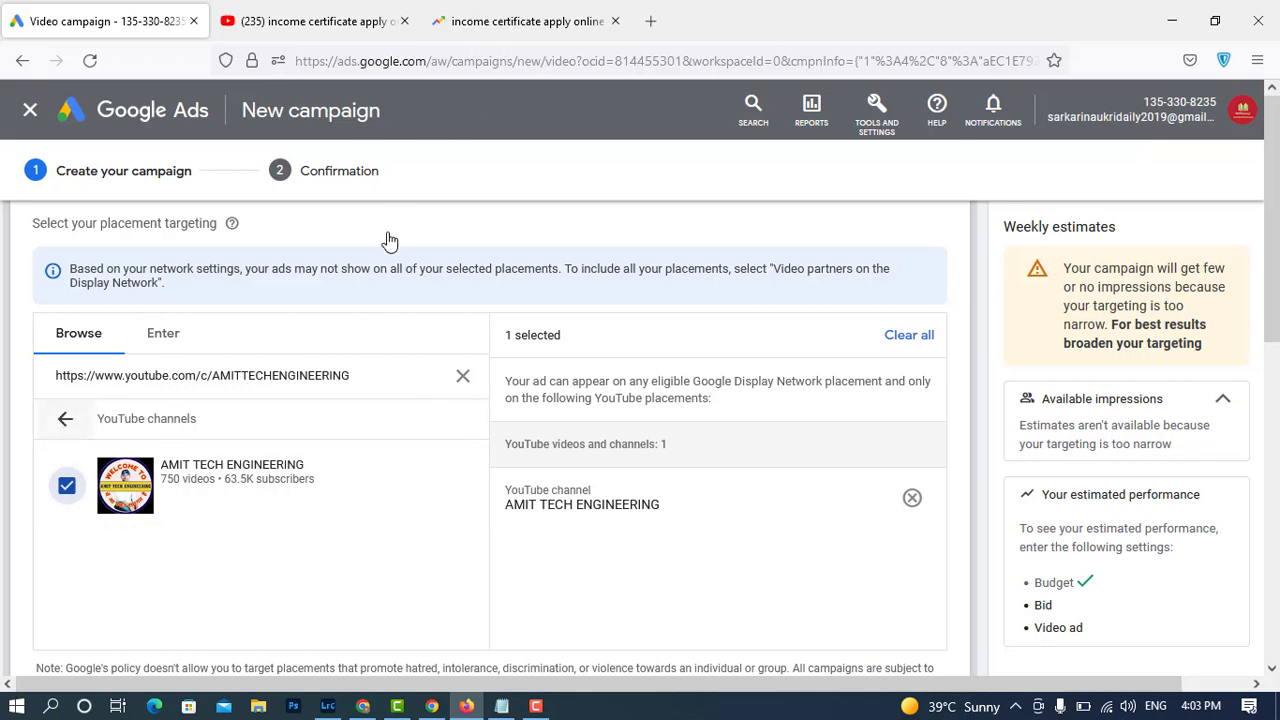
click(521, 21)
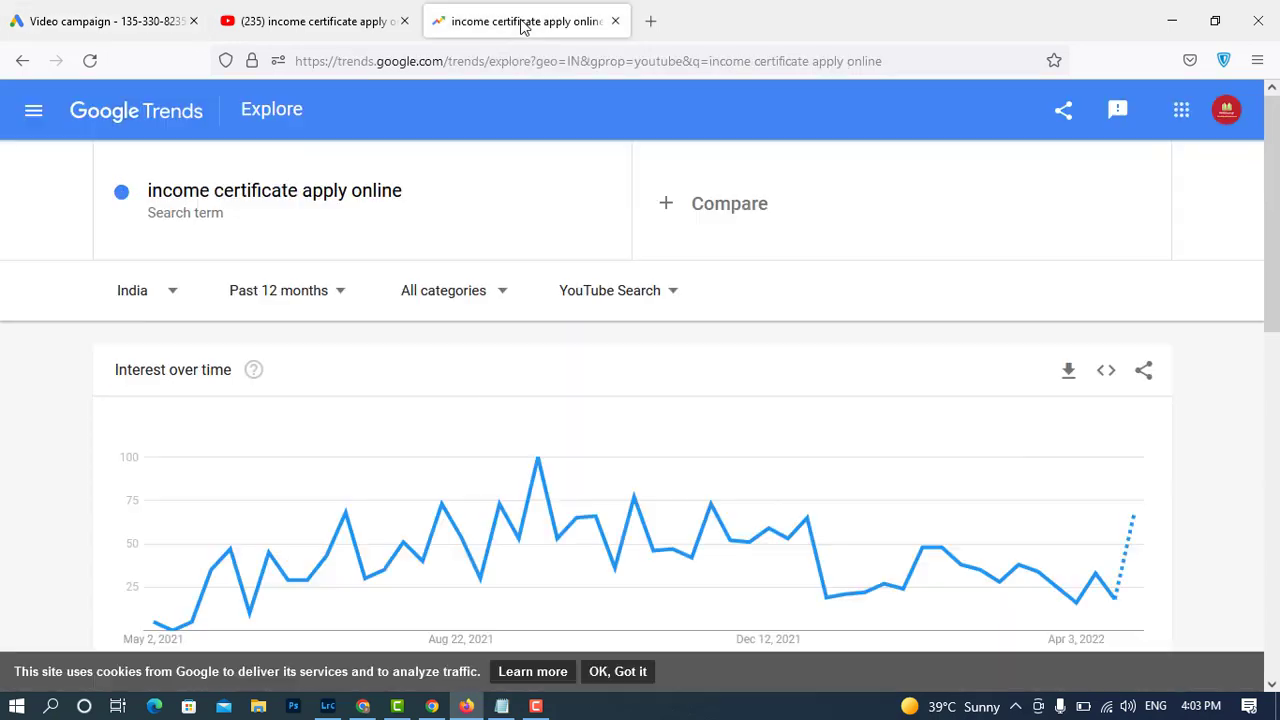
click(329, 16)
scroll(692, 396, down, 3)
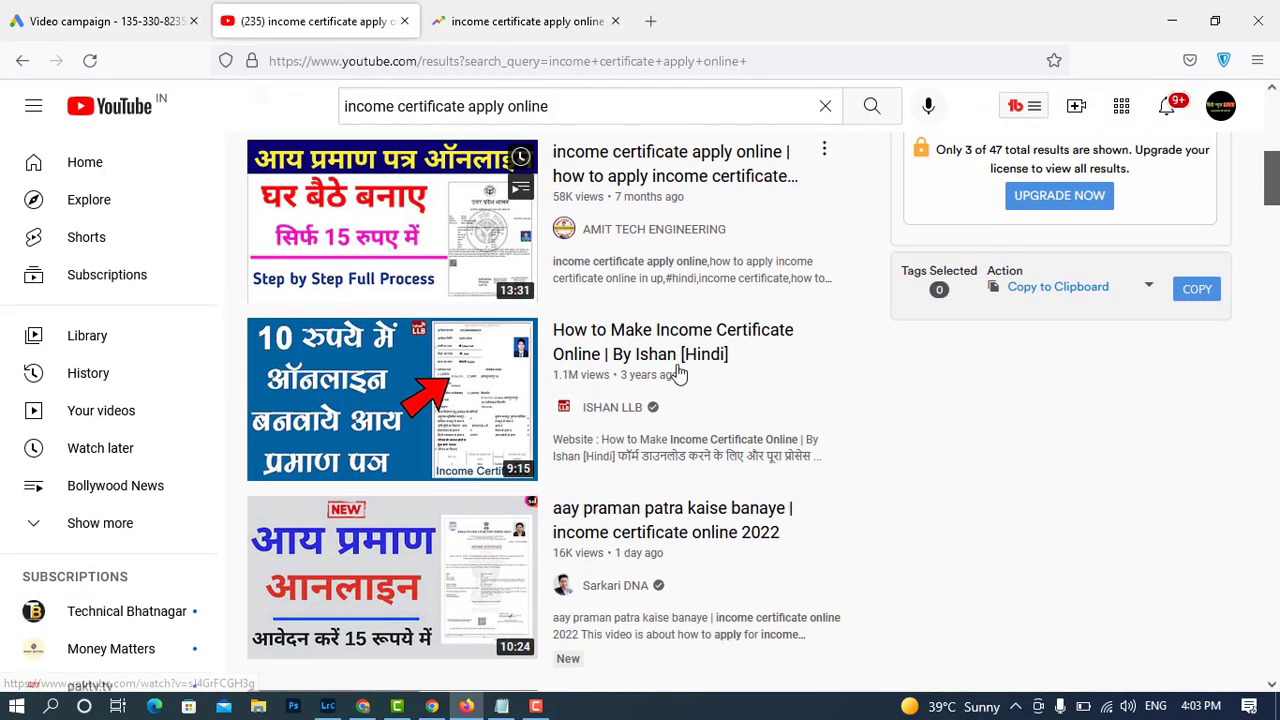
click(150, 18)
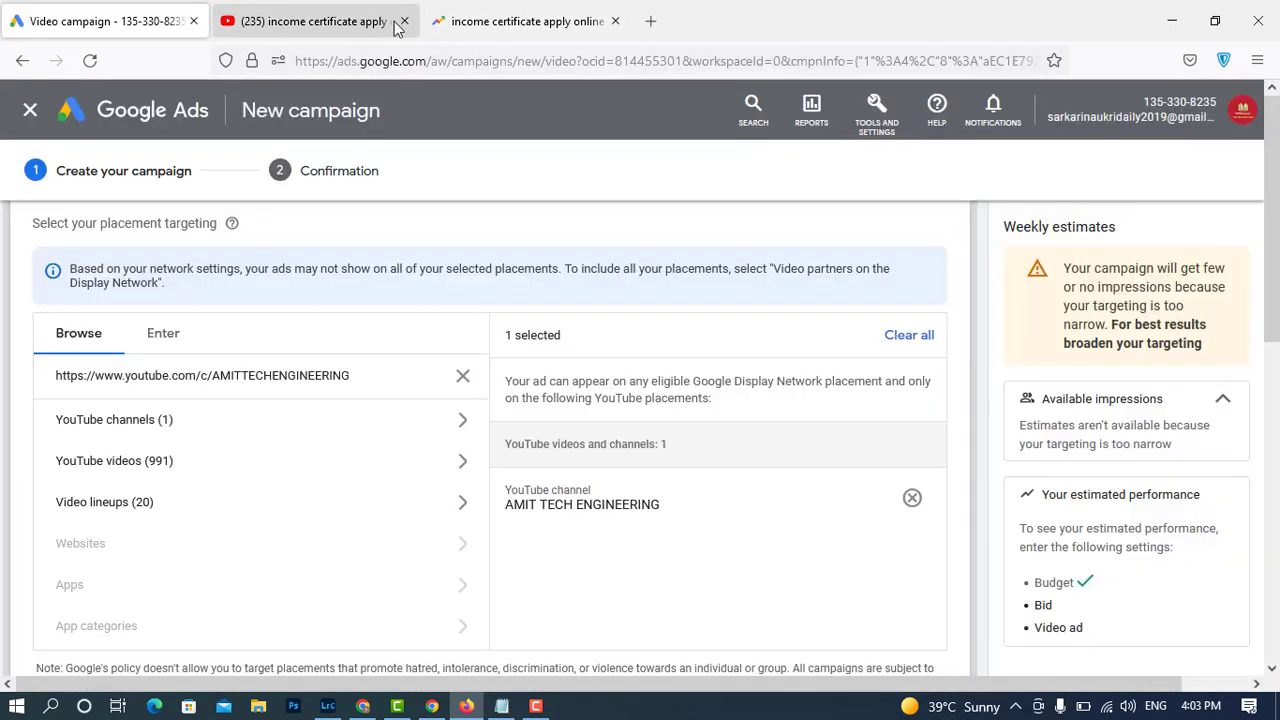
click(176, 472)
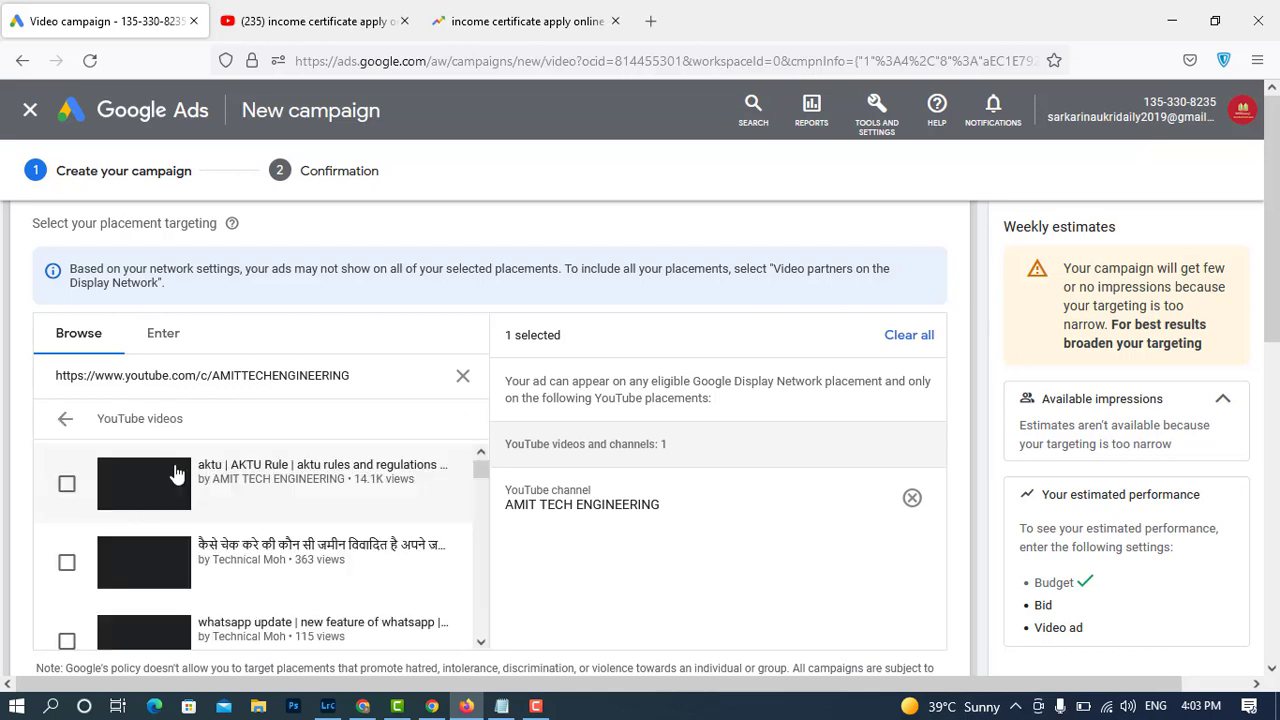
Clear the AMIT TECH ENGINEERING channel link from the placement search.
click(463, 380)
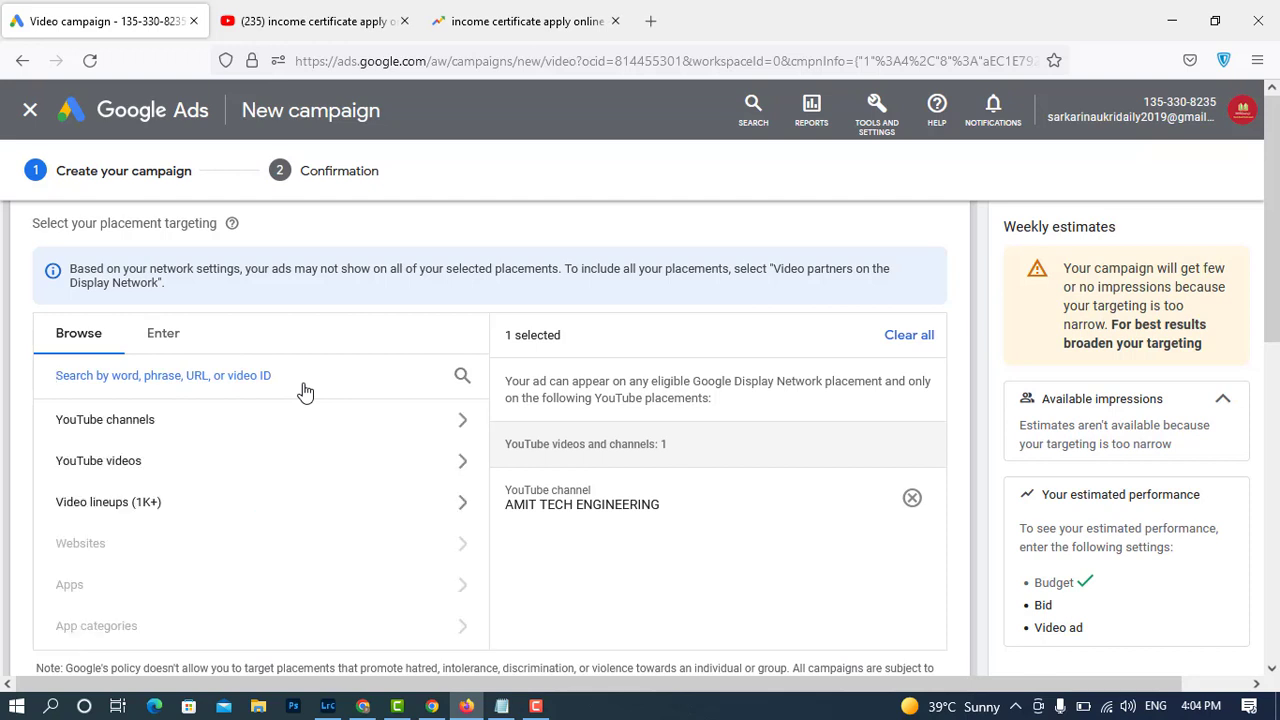
key(ctrl+v)
key(ctrl+a)
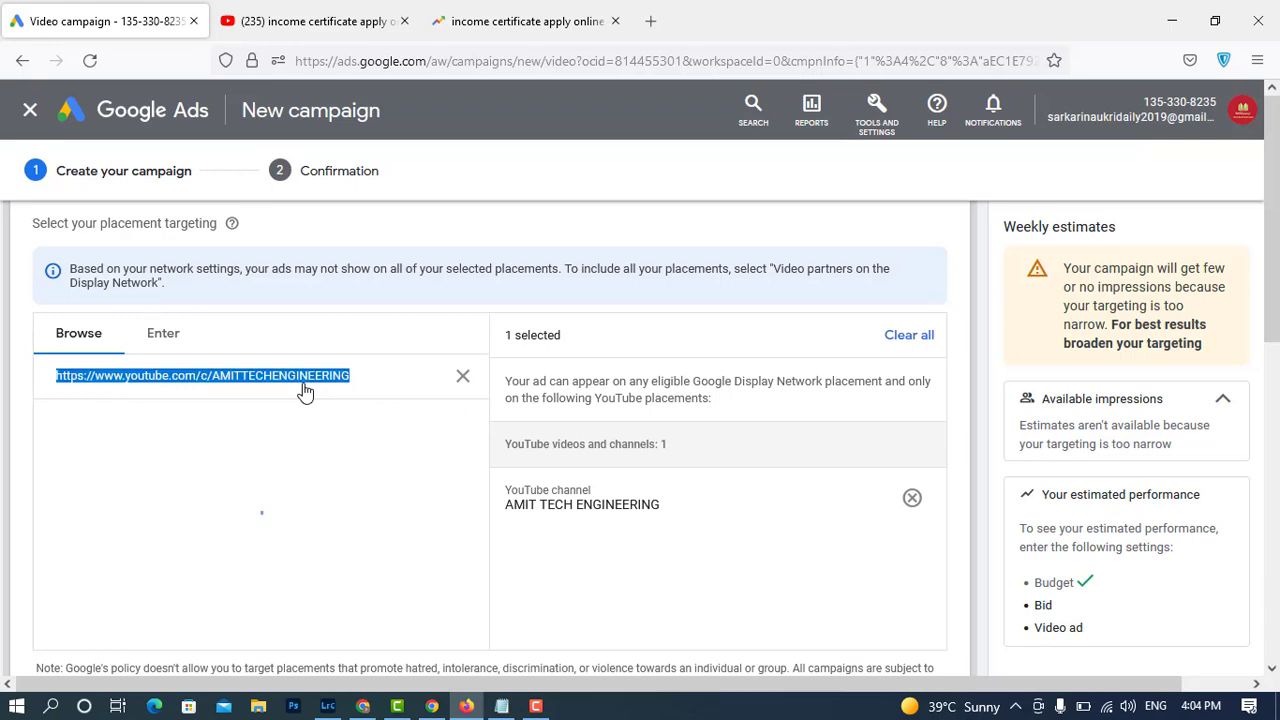
key(BackSpace)
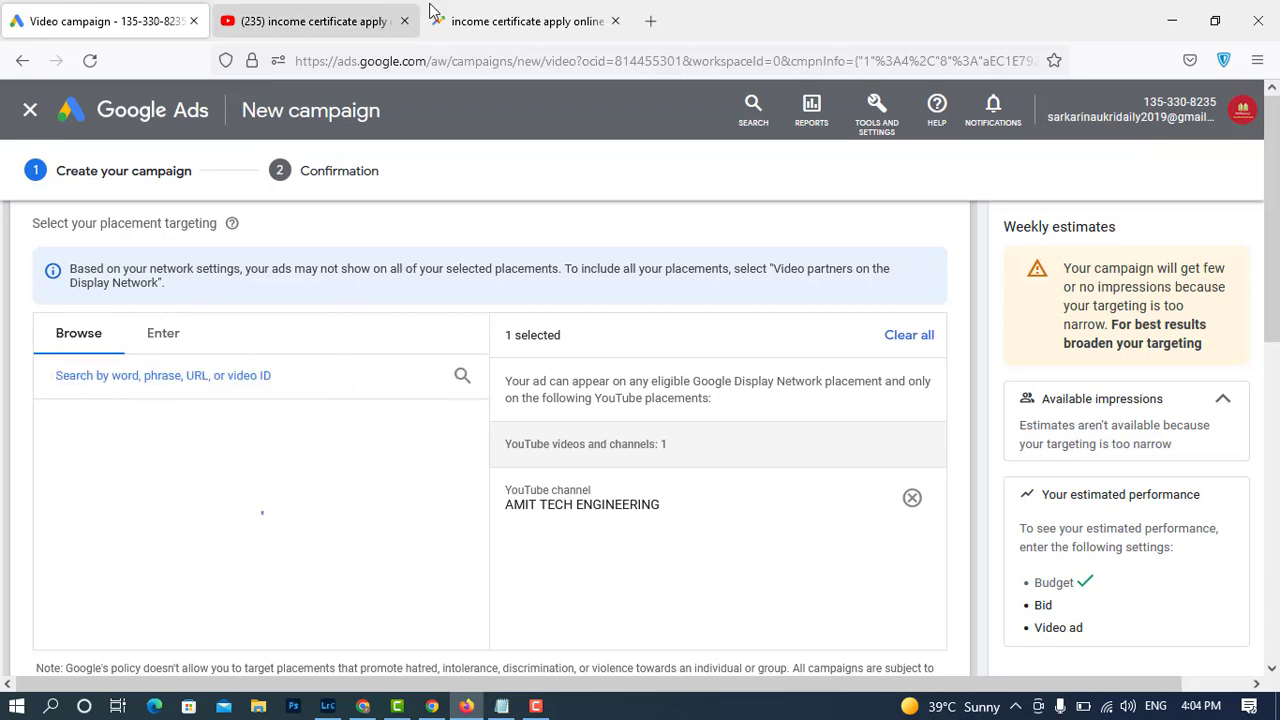
Copy the phrase "income certificate apply online" from the YouTube search and search the Google Ads placements for it.
click(458, 22)
click(338, 20)
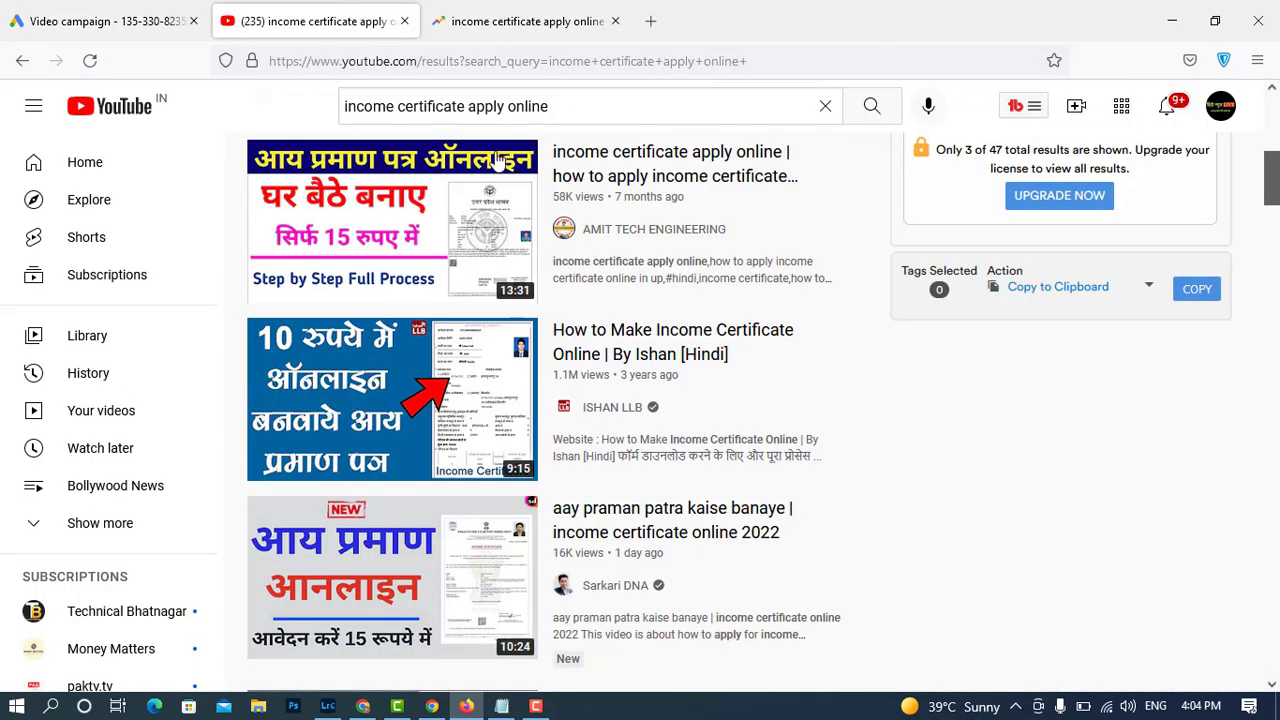
click(569, 107)
key(ctrl+a)
key(ctrl+c)
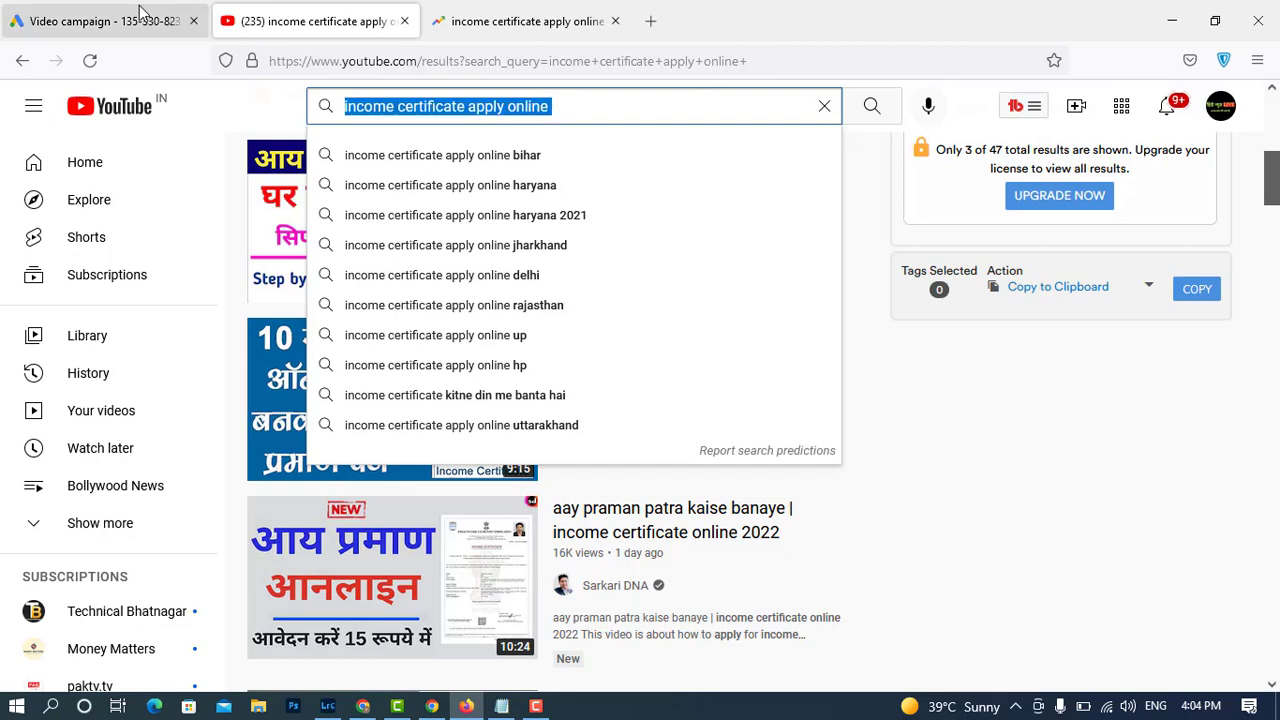
click(100, 21)
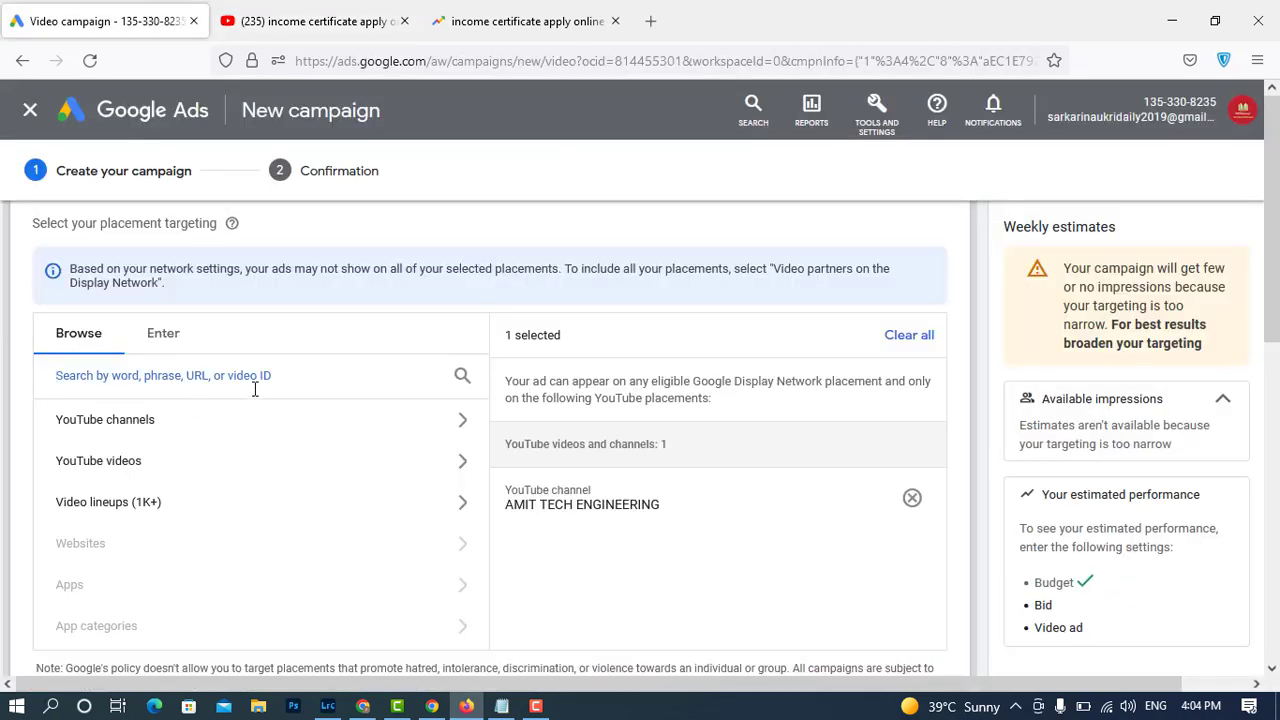
key(ctrl+v)
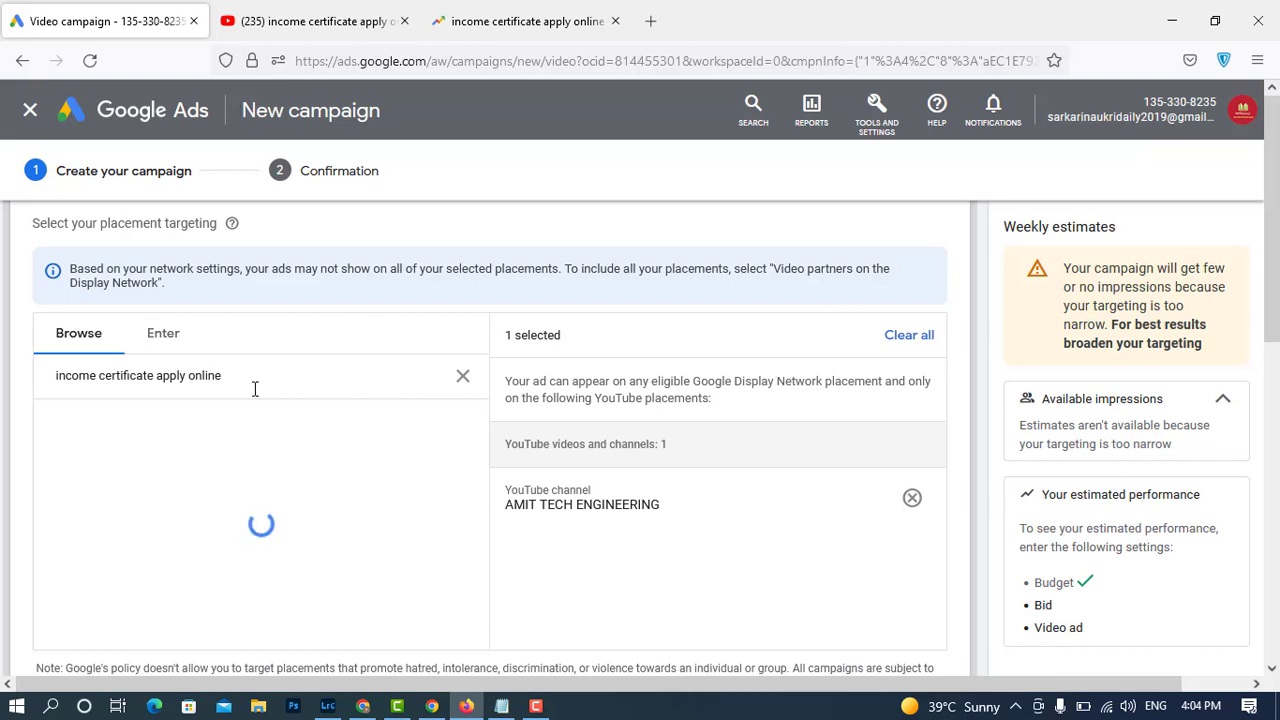
Open the YouTube videos found for "income certificate apply online" and examine them as possible ad placements.
click(310, 21)
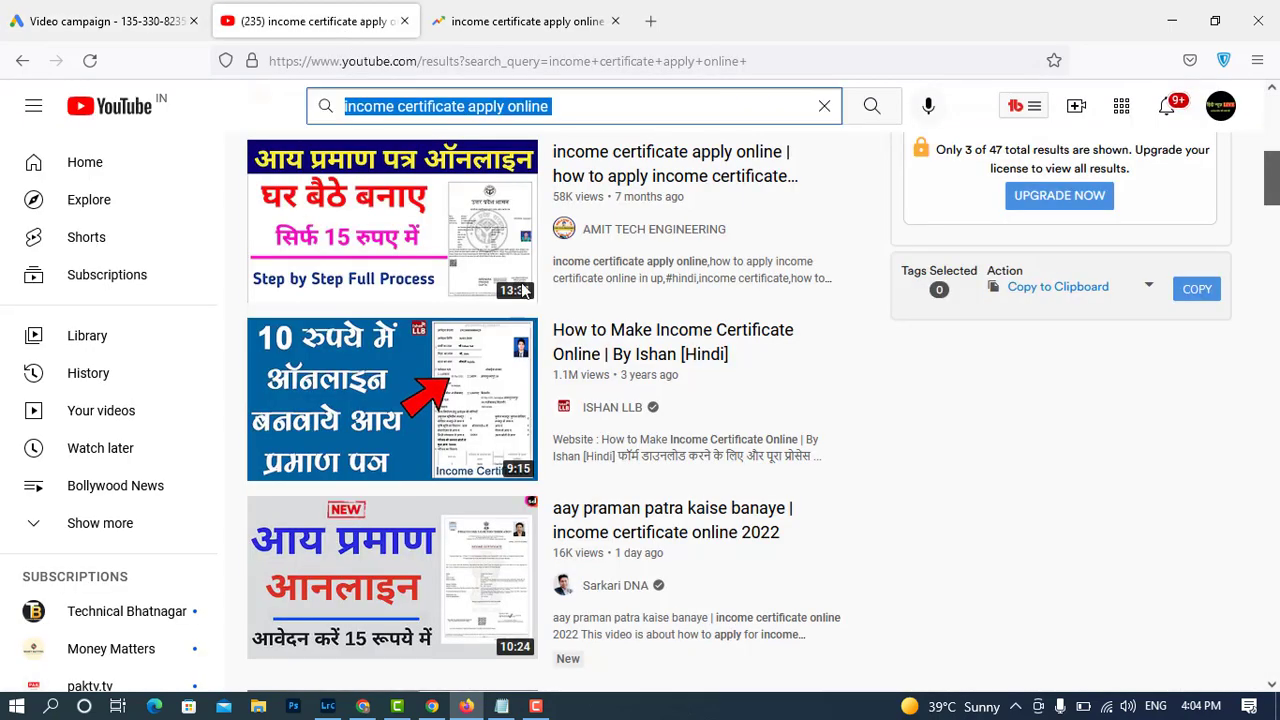
click(105, 21)
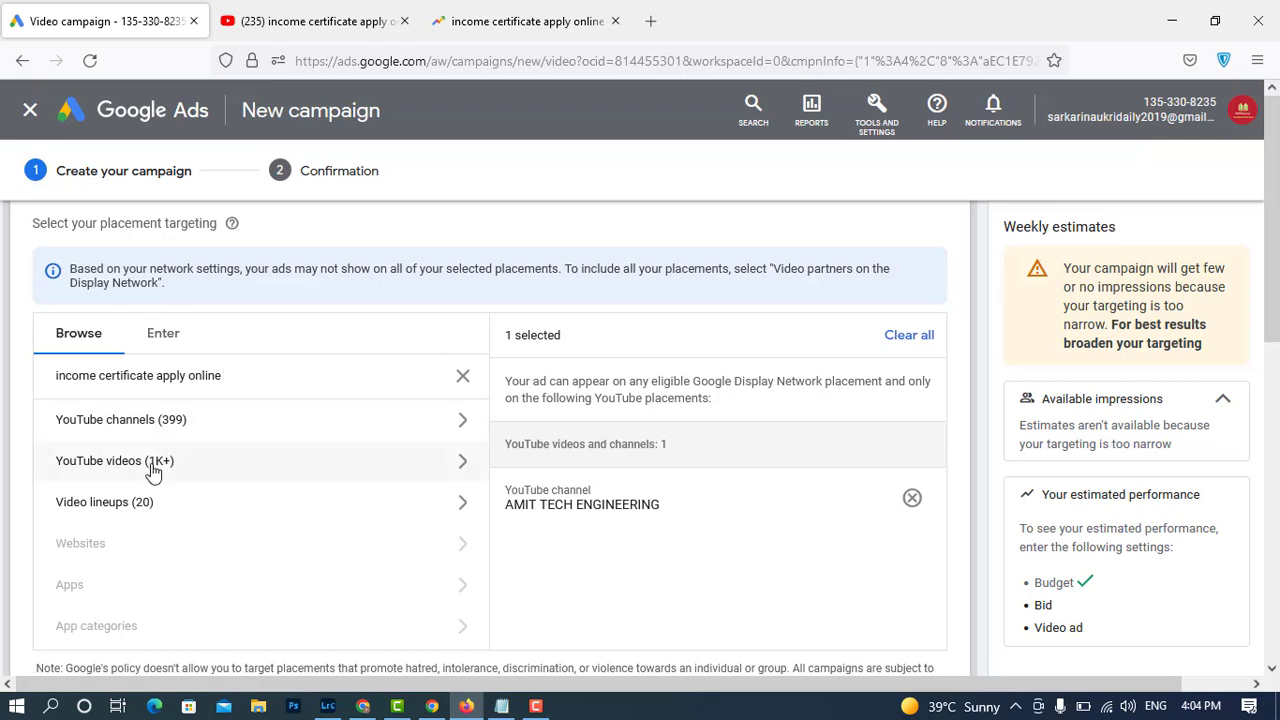
click(343, 460)
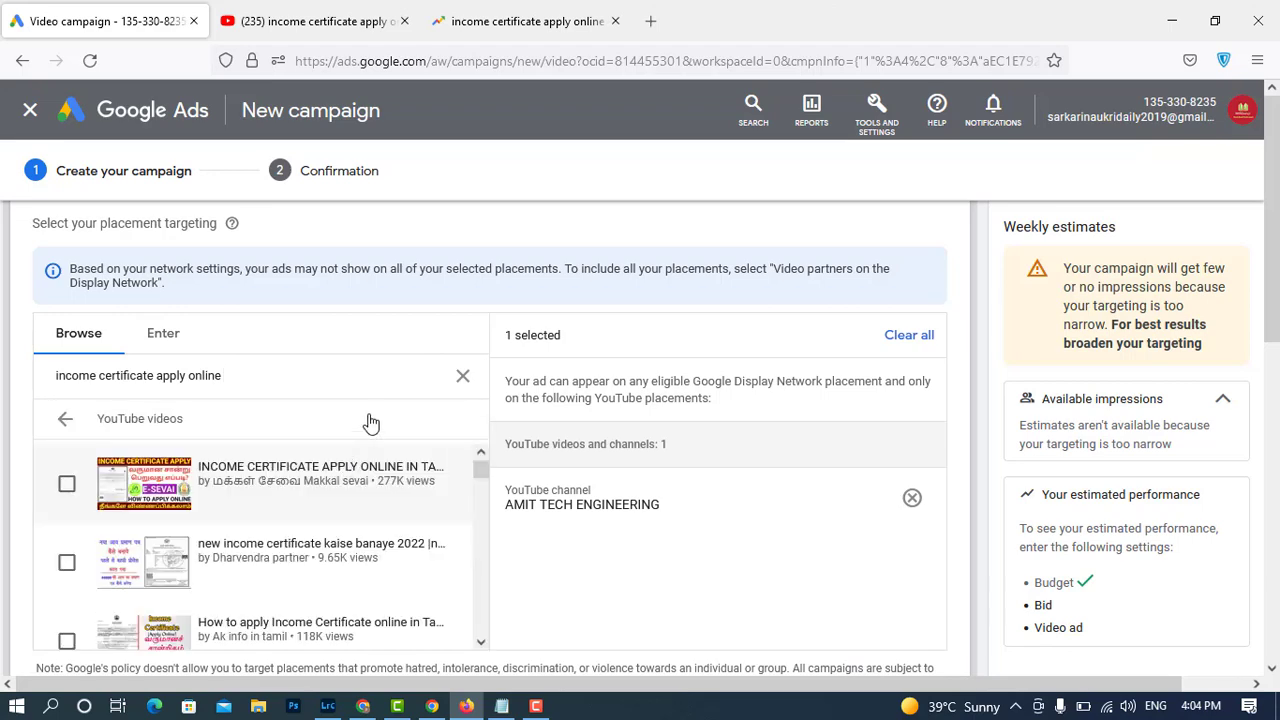
scroll(387, 500, down, 1)
scroll(405, 430, down, 3)
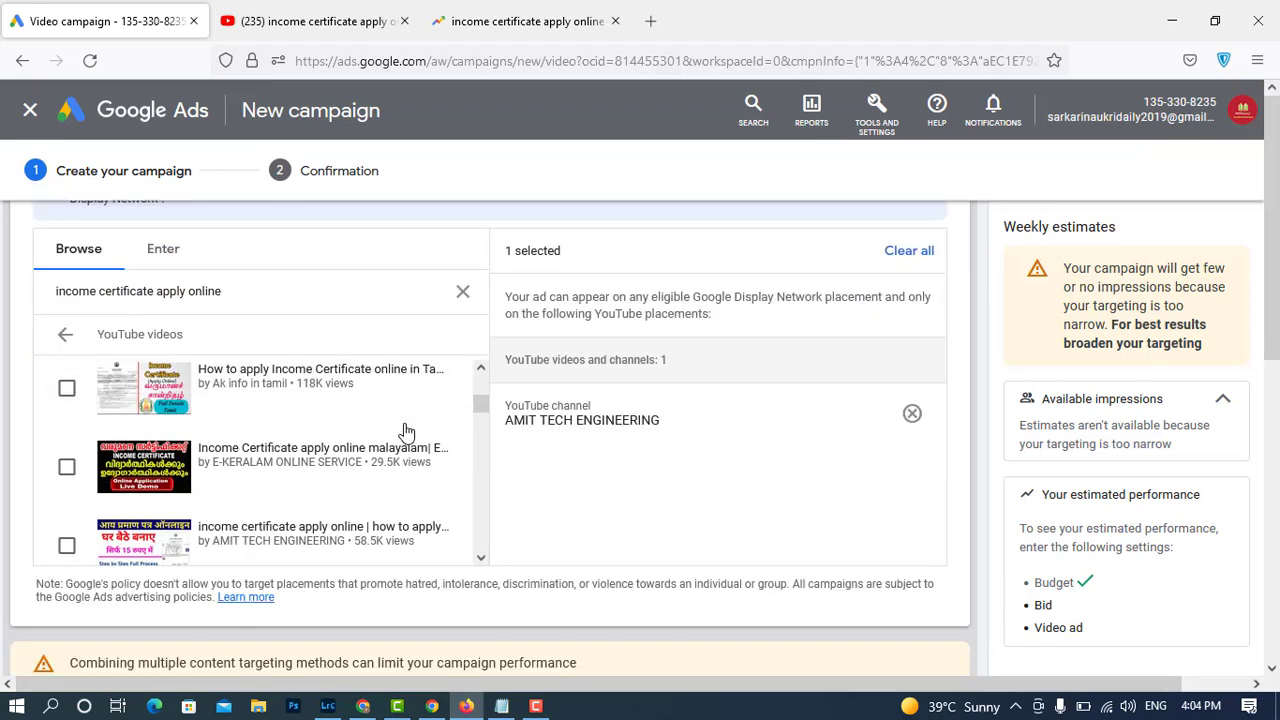
scroll(405, 430, down, 2)
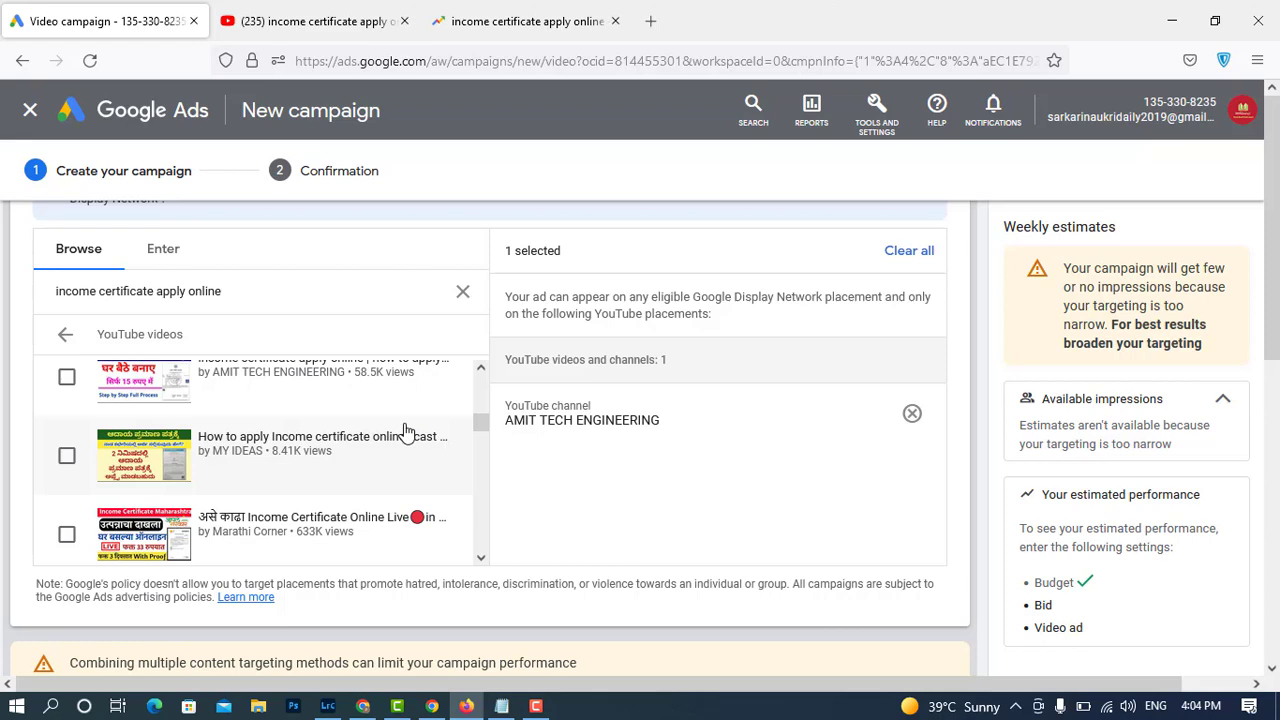
scroll(405, 430, up, 5)
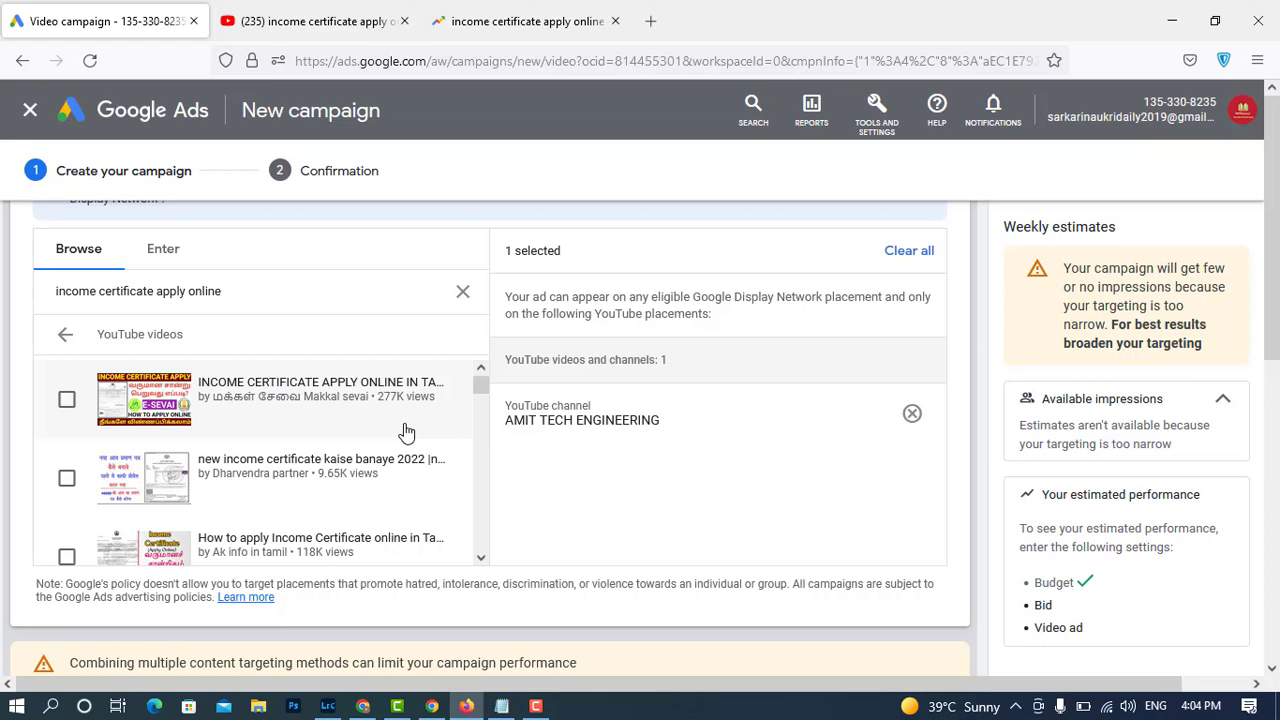
scroll(405, 432, down, 3)
scroll(406, 431, up, 6)
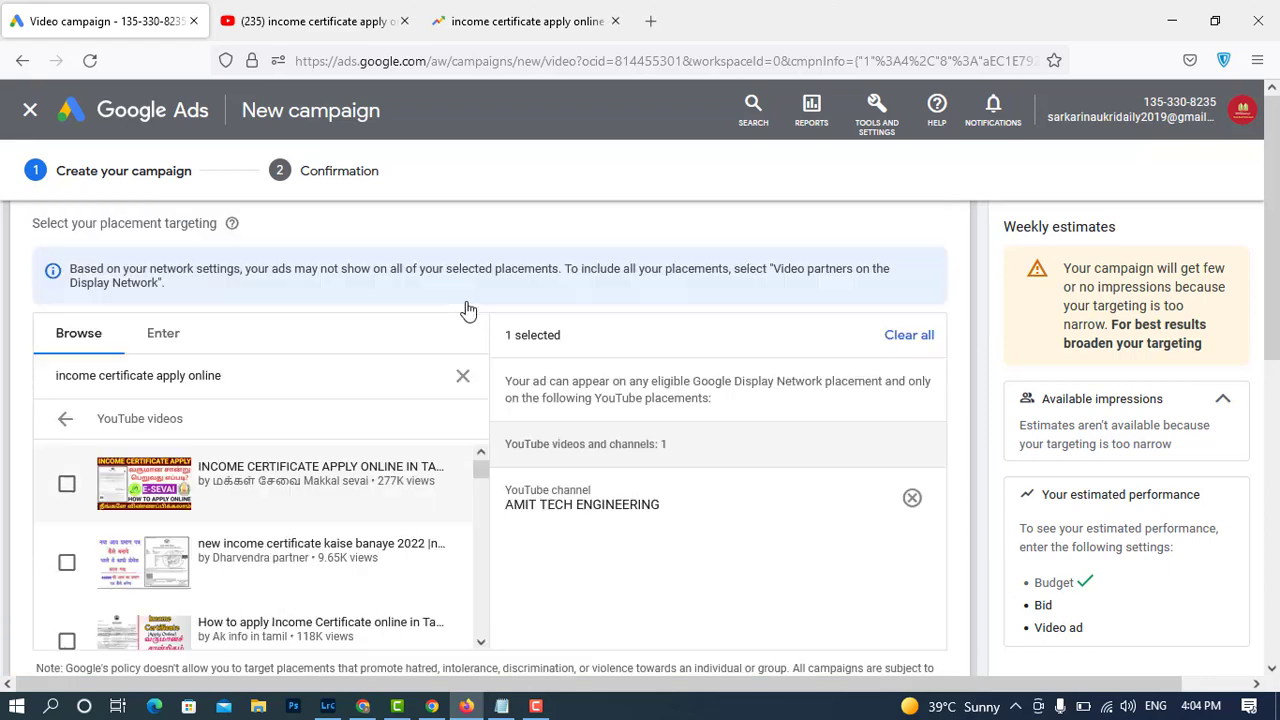
scroll(399, 494, down, 5)
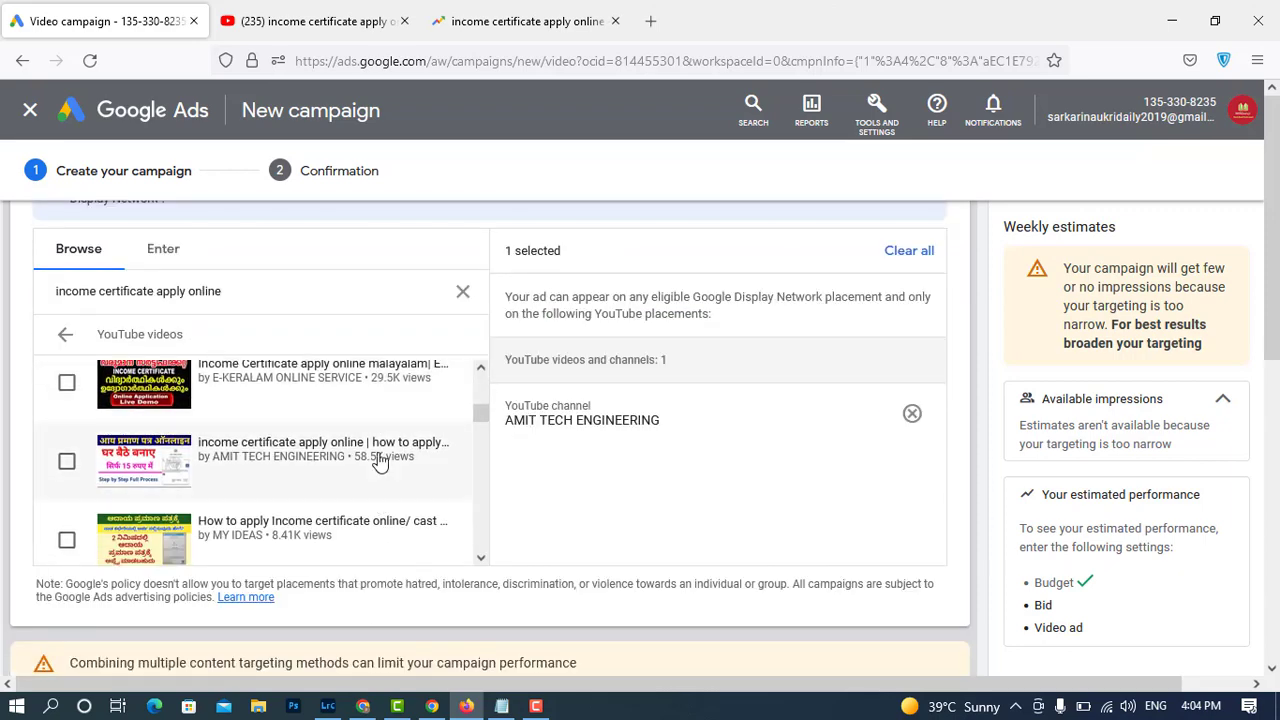
scroll(380, 460, down, 3)
scroll(375, 455, up, 5)
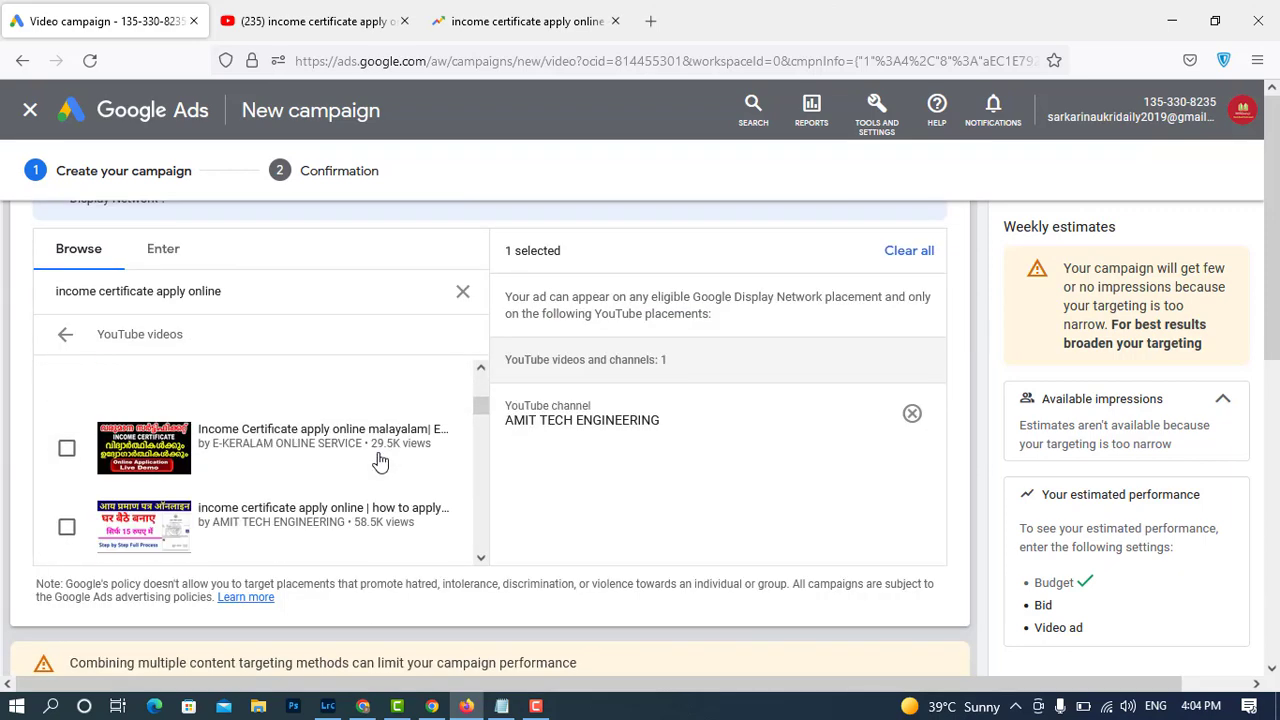
Switch to the YouTube search results and copy the link of the Sarkari DNA channel.
click(332, 22)
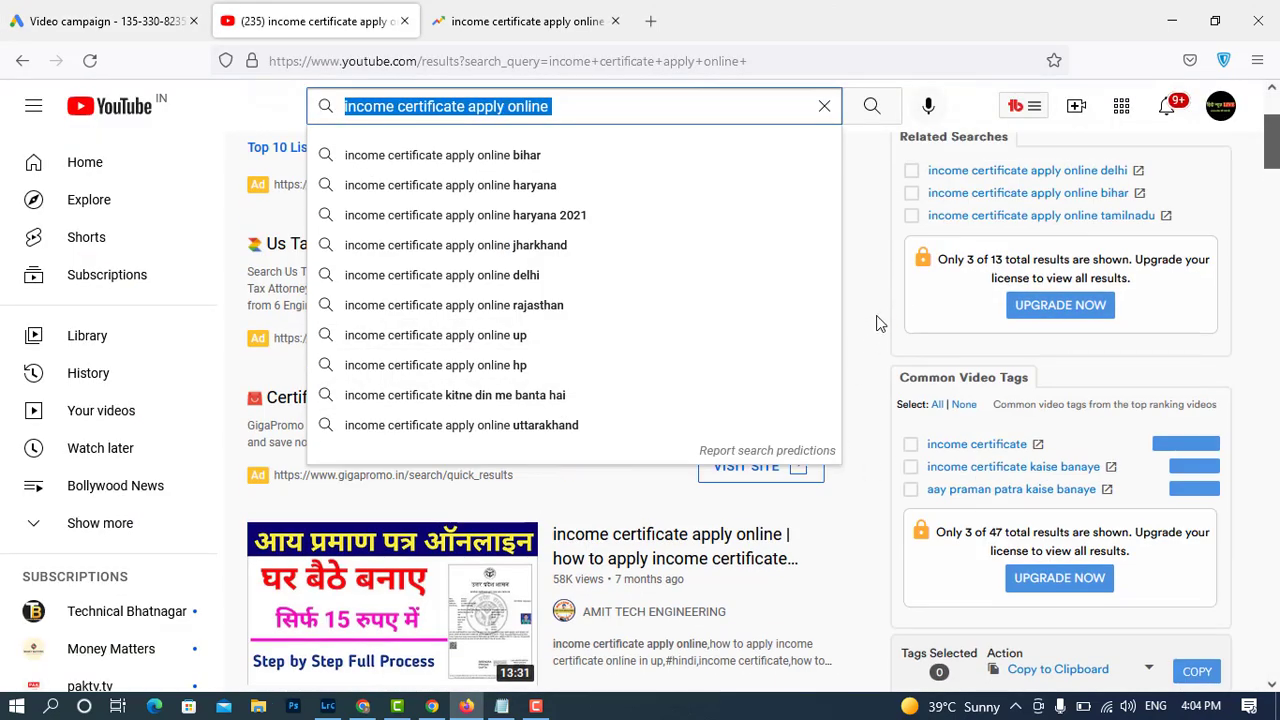
click(878, 316)
scroll(868, 395, down, 2)
scroll(866, 404, down, 4)
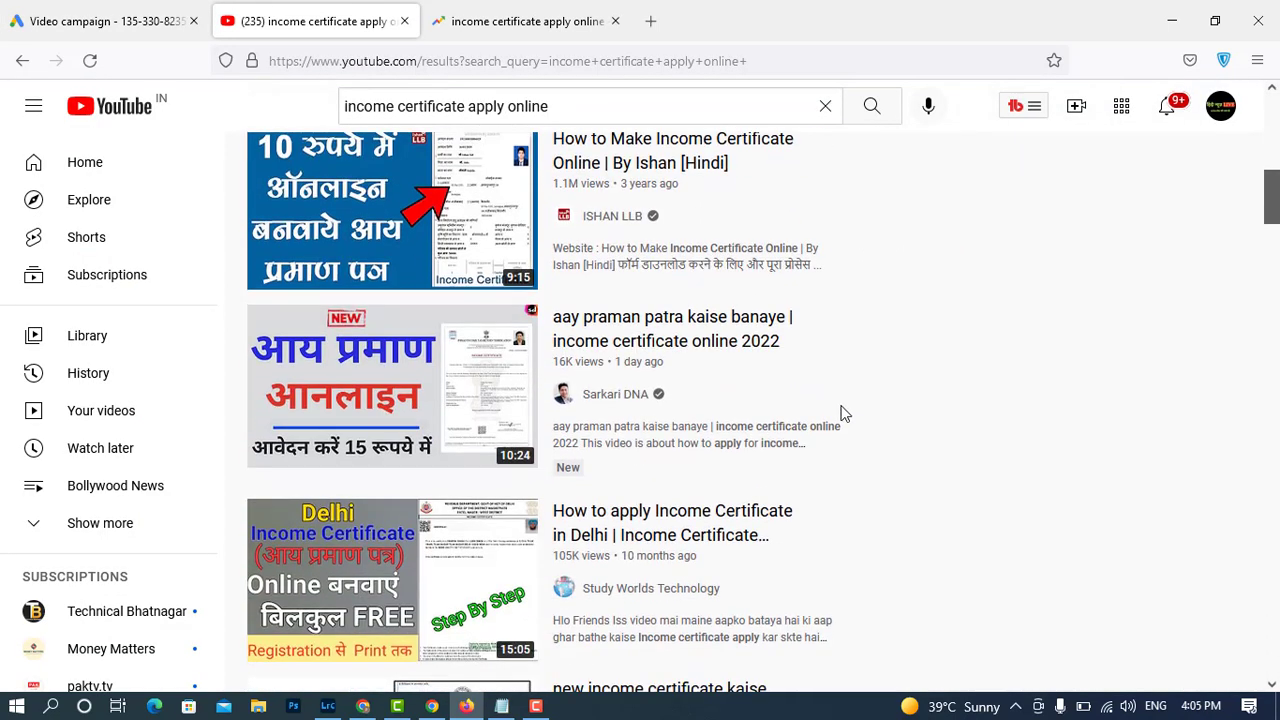
right_click(633, 402)
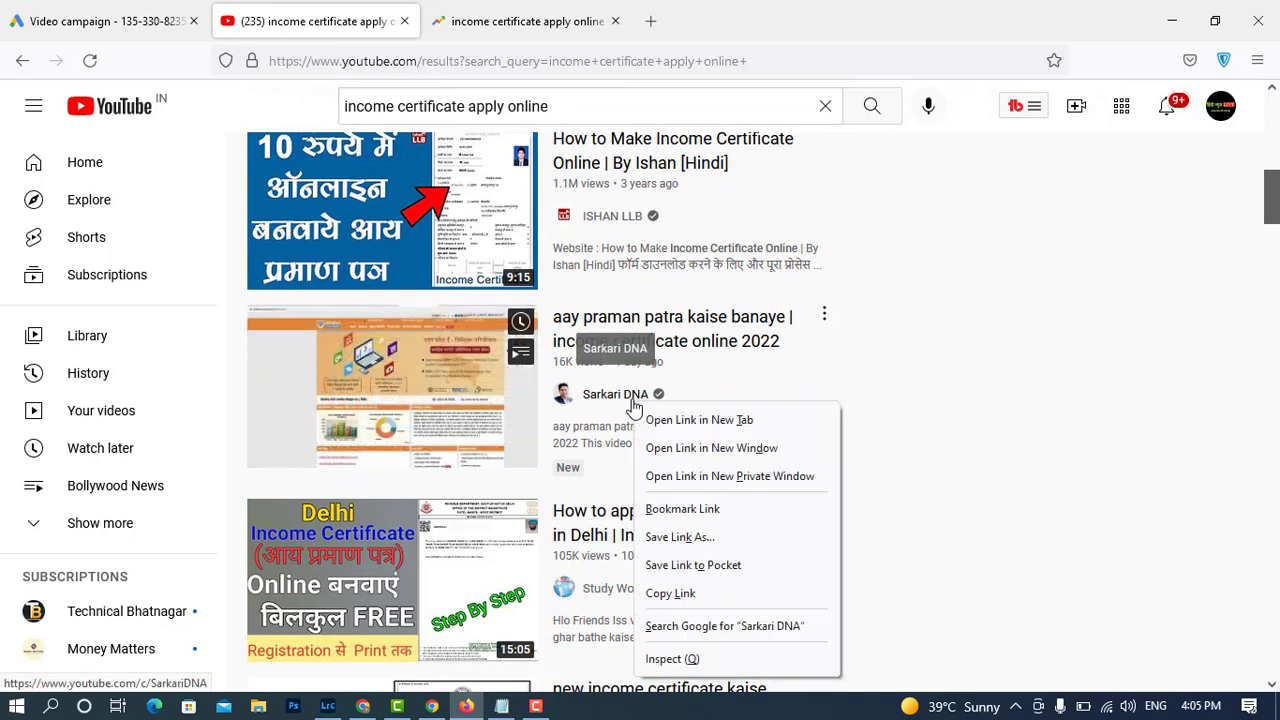
click(692, 595)
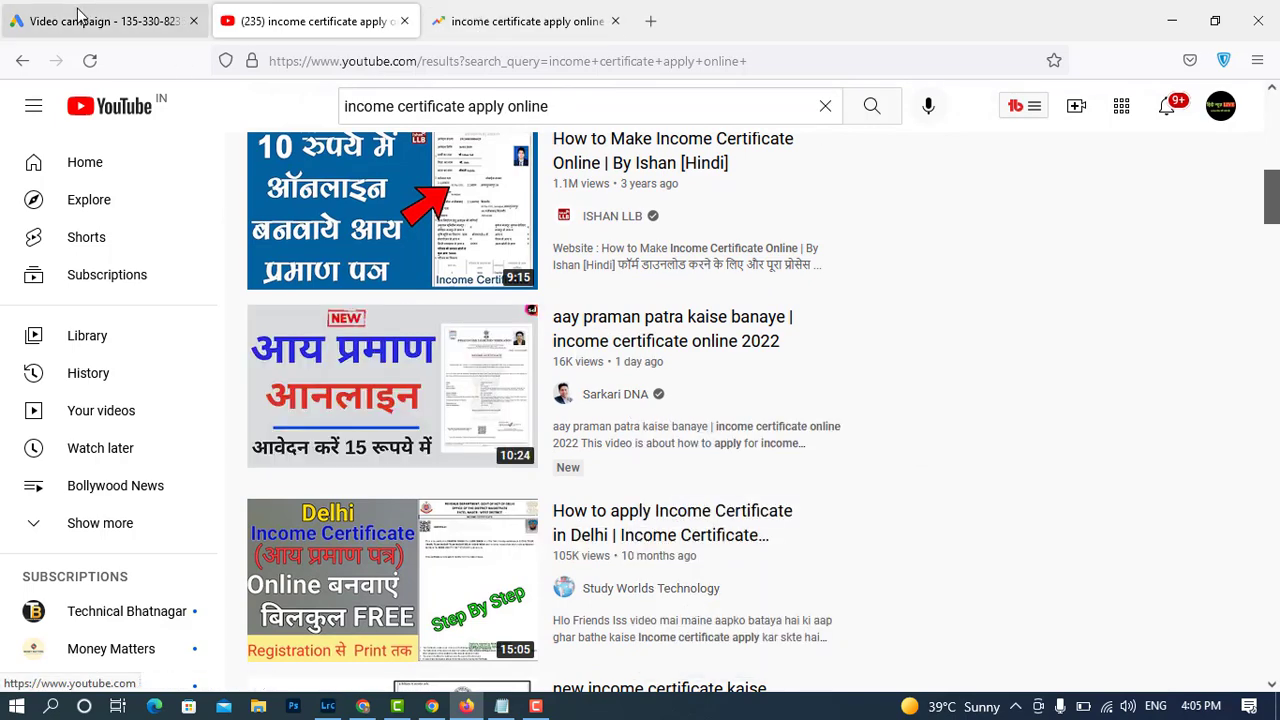
click(110, 20)
scroll(175, 325, up, 3)
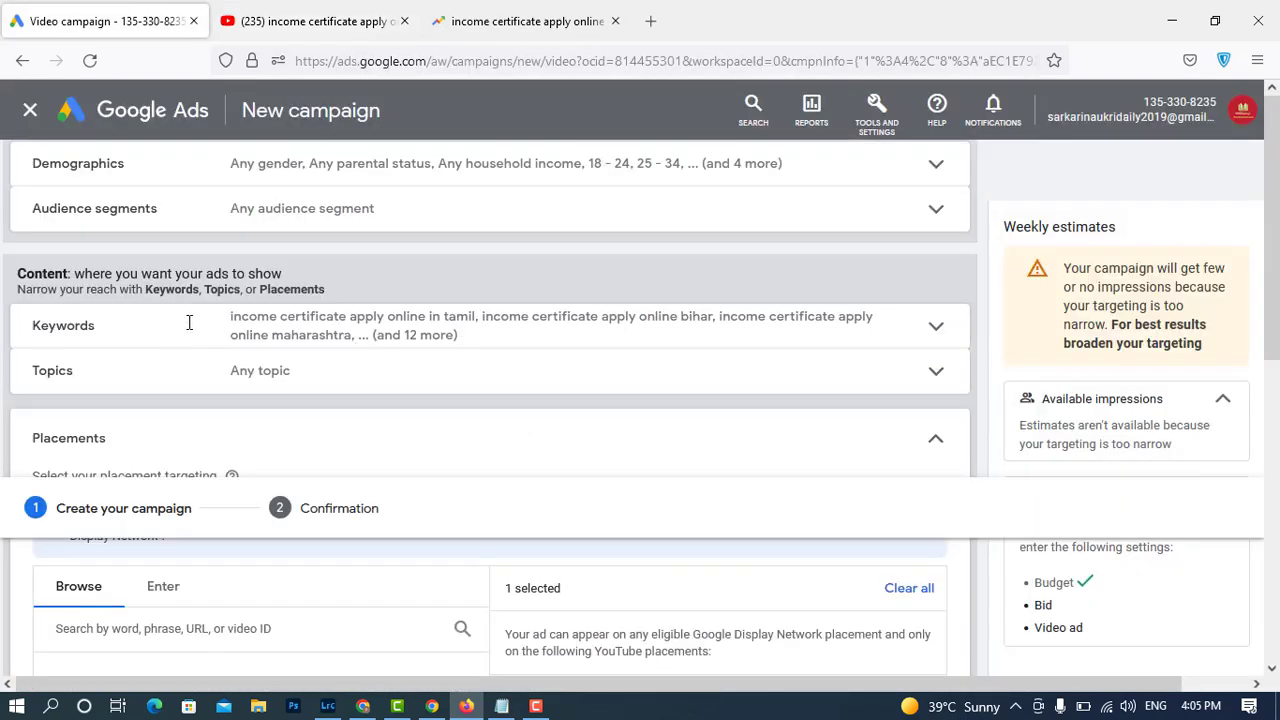
scroll(195, 470, down, 2)
scroll(193, 477, up, 4)
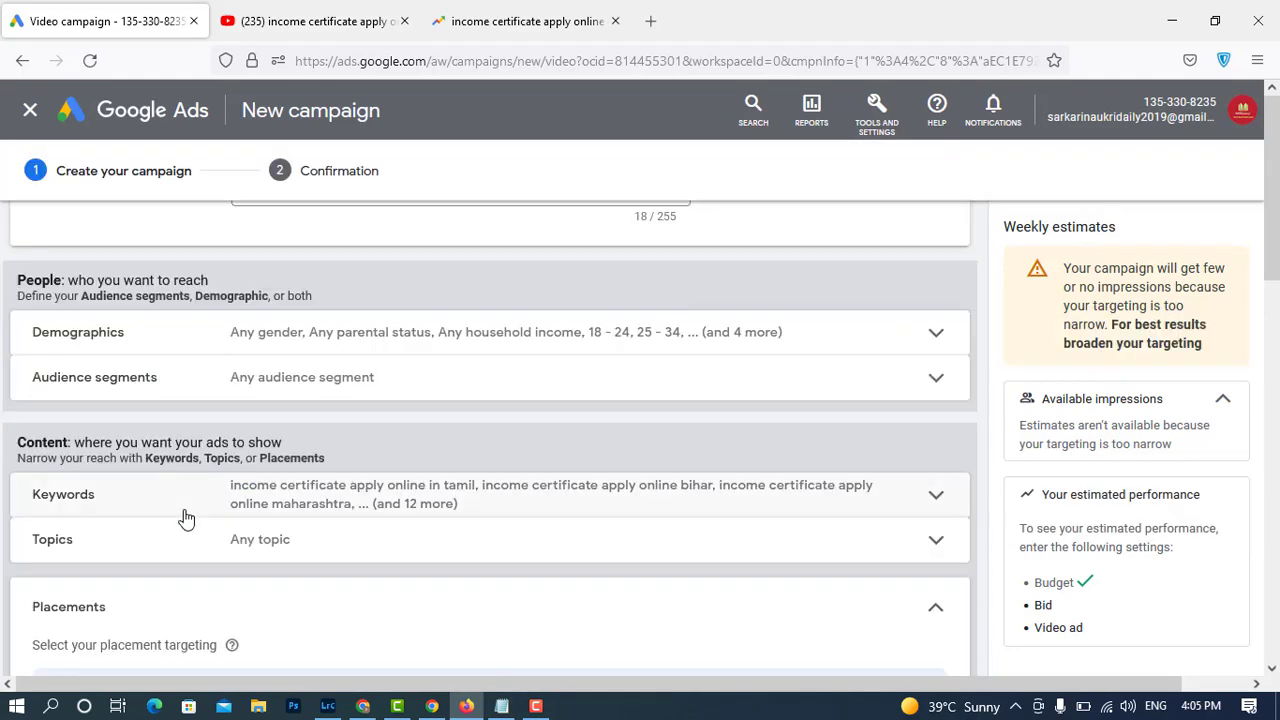
scroll(187, 500, down, 1)
scroll(260, 466, down, 3)
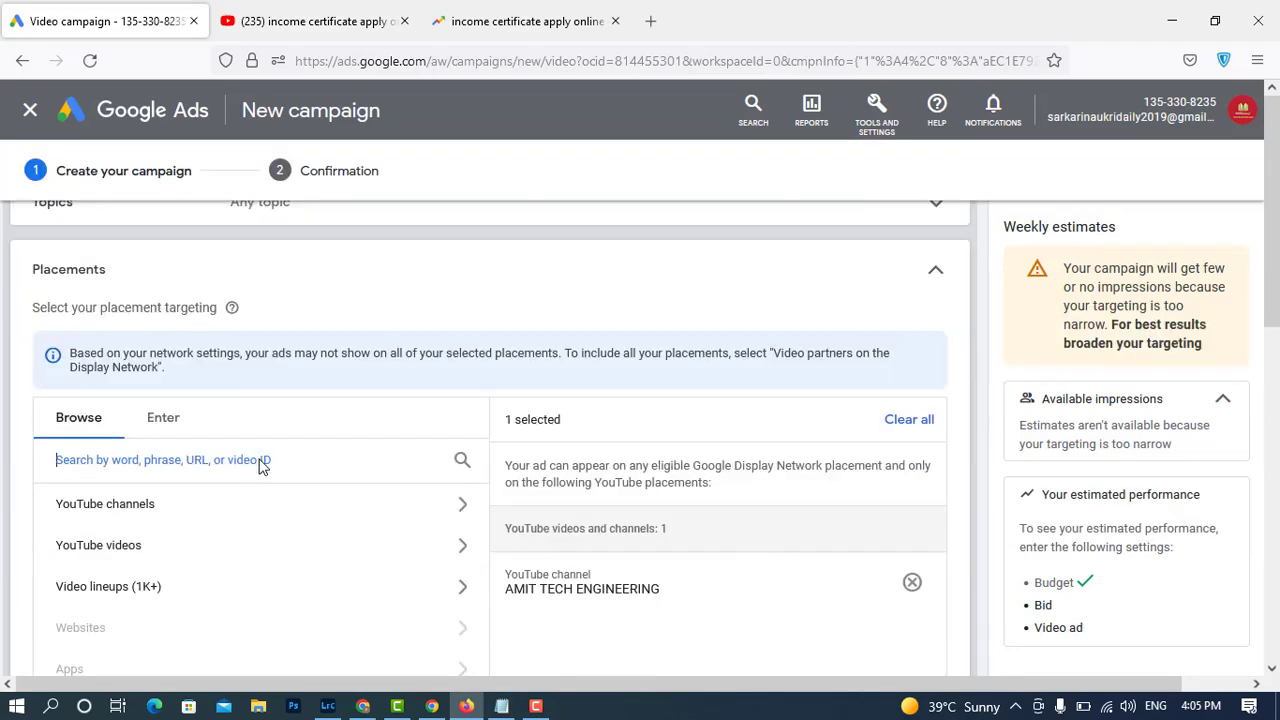
text(https://www.youtube.com/c/SarkariDNA)
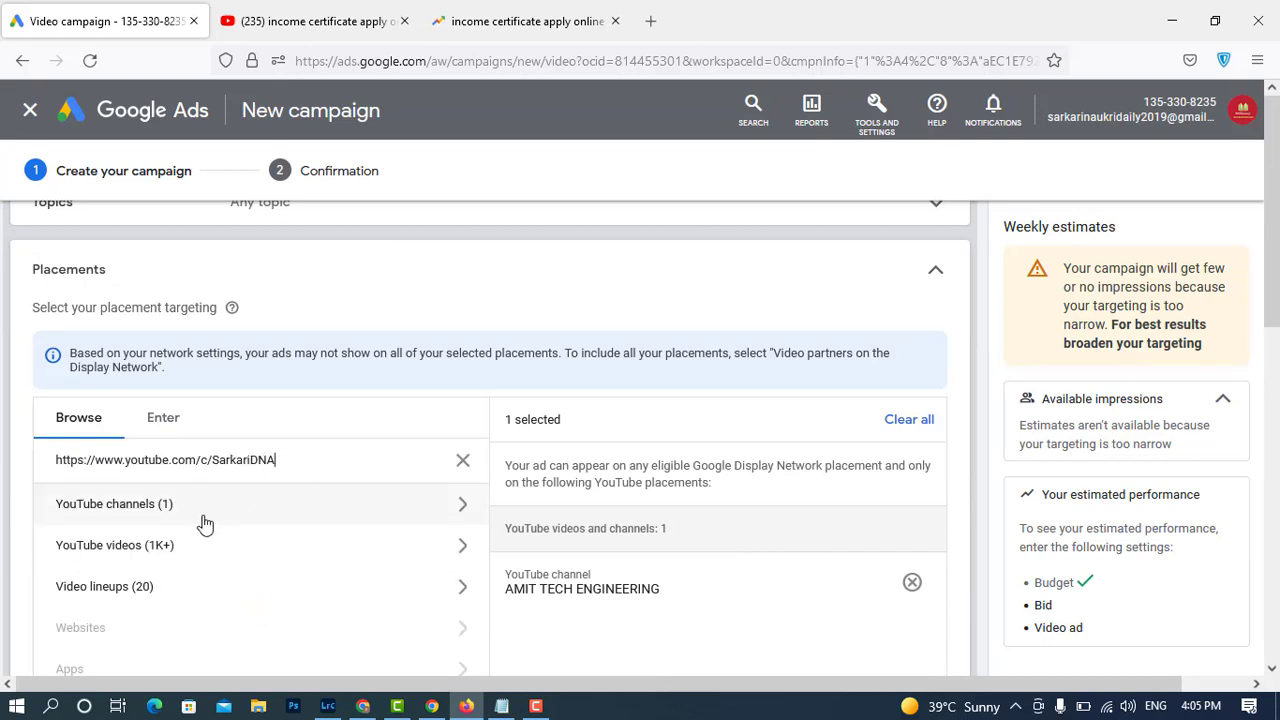
click(204, 522)
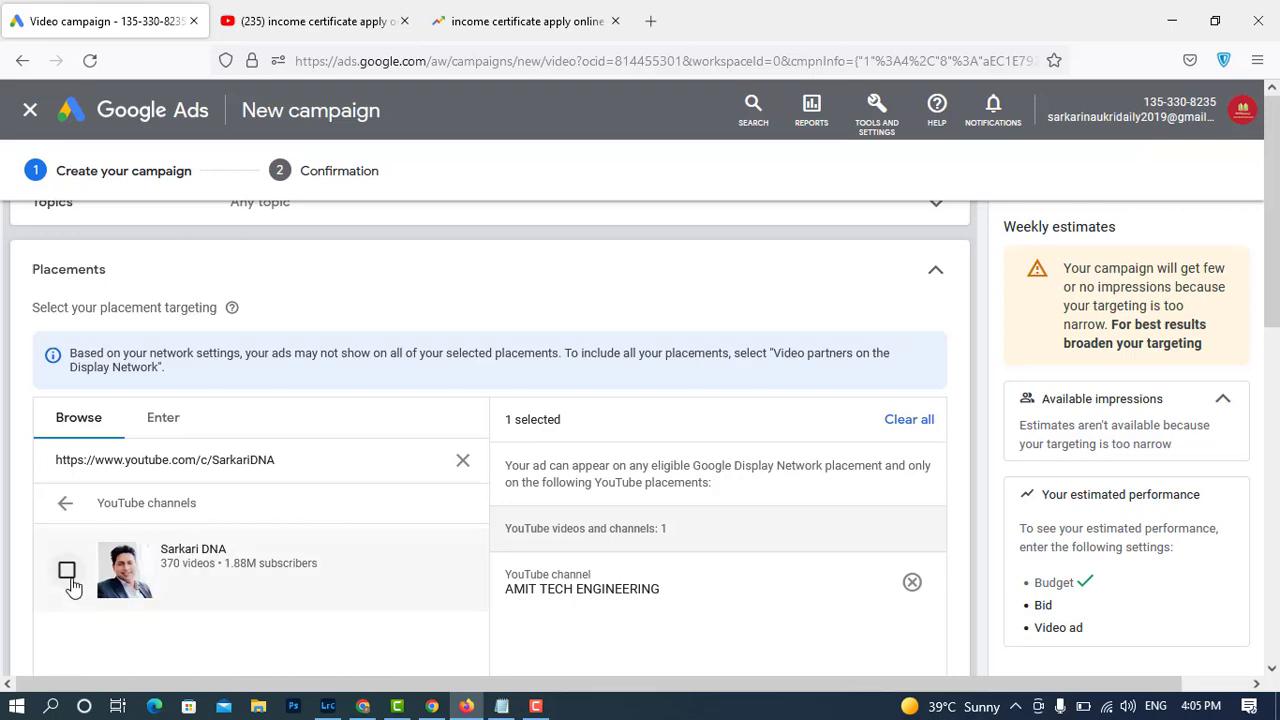
click(382, 543)
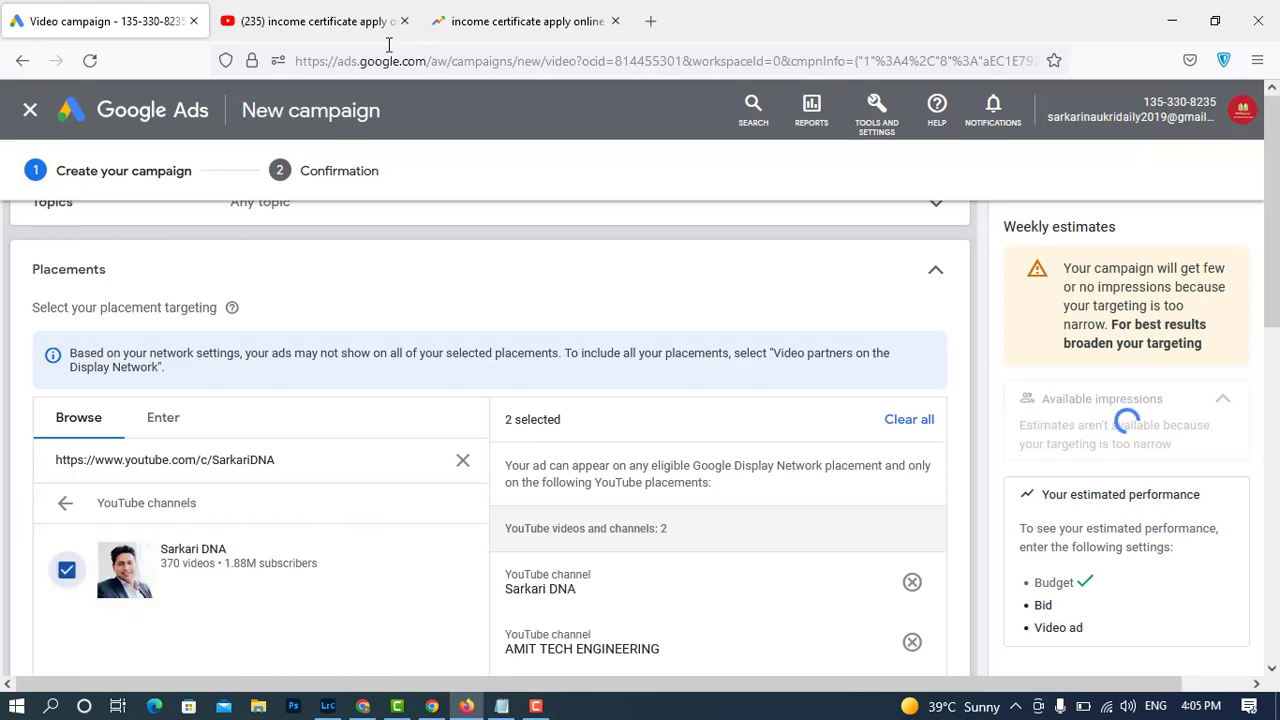
Return to the YouTube search results and copy the link of the ISHAN LLB channel.
click(347, 14)
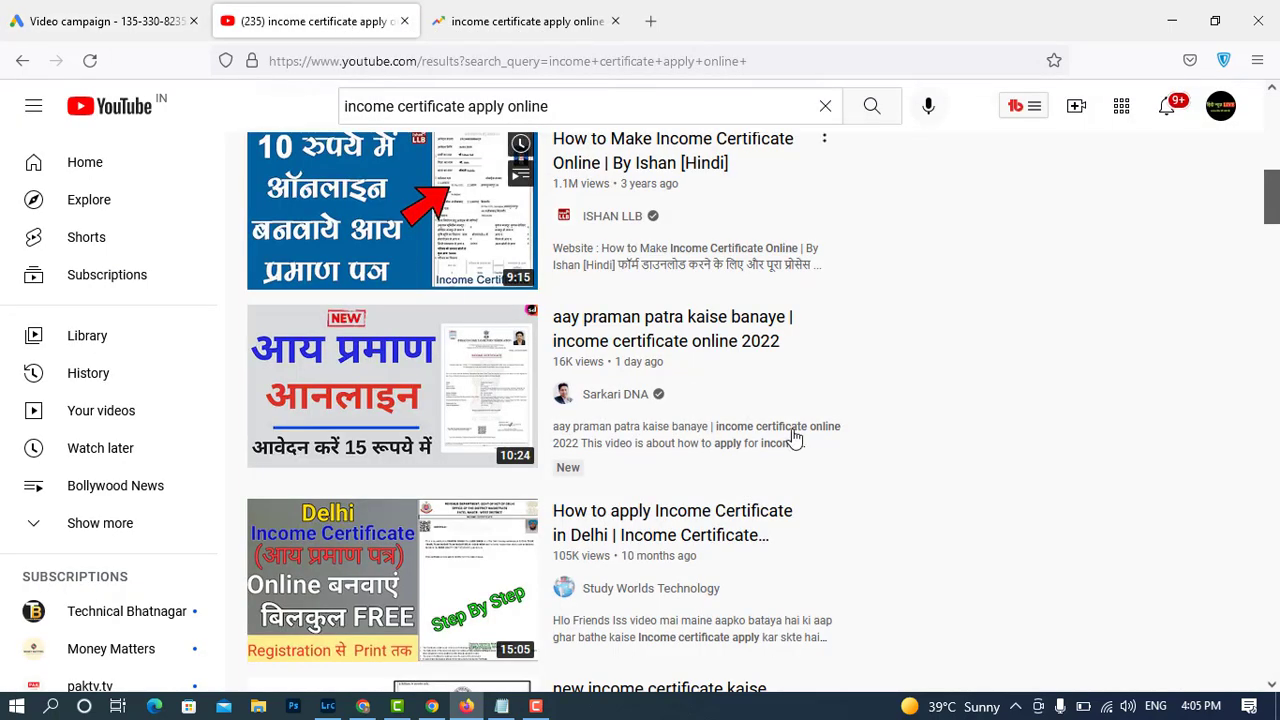
scroll(880, 420, down, 2)
scroll(912, 410, up, 4)
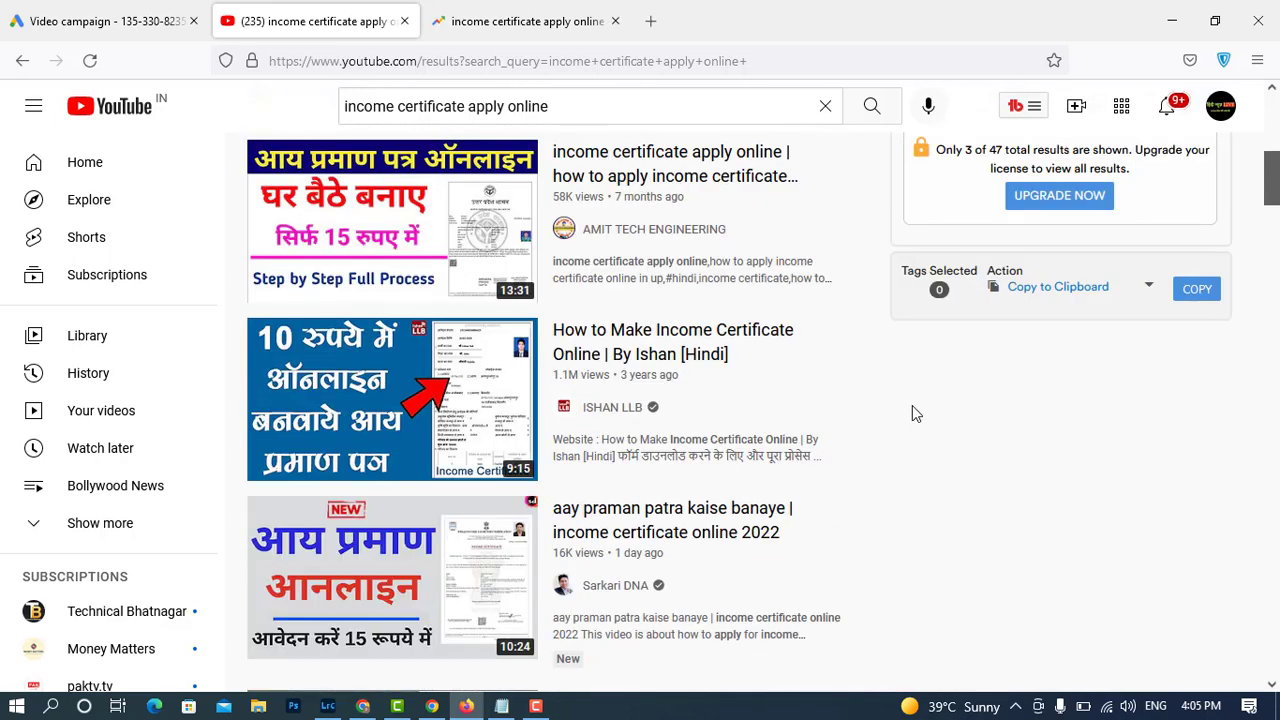
right_click(636, 412)
click(716, 601)
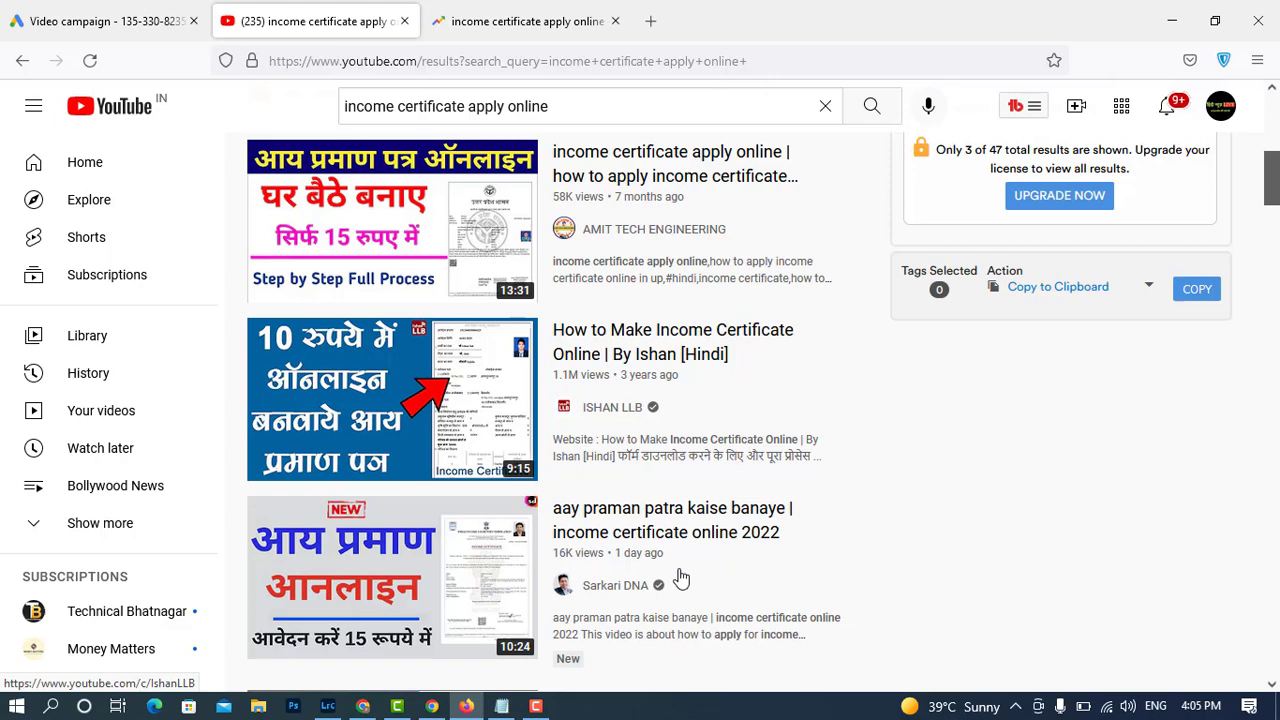
click(500, 21)
click(183, 8)
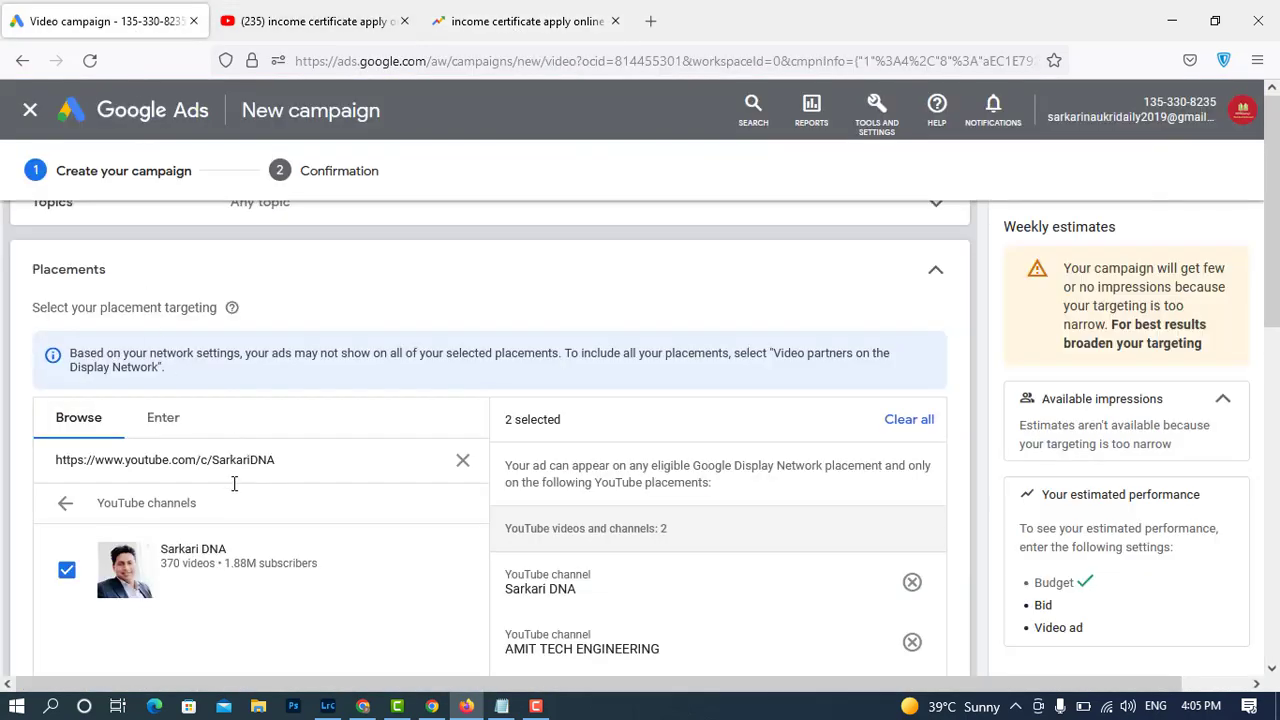
click(463, 464)
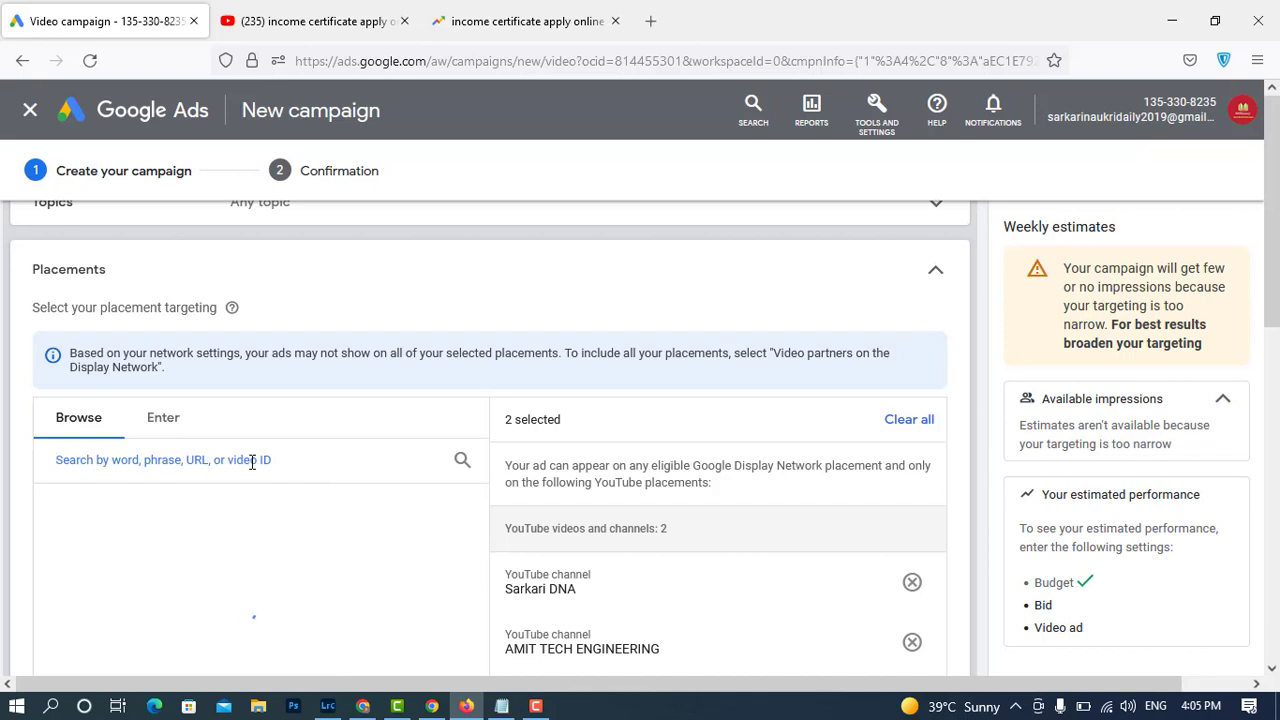
key(ctrl+v)
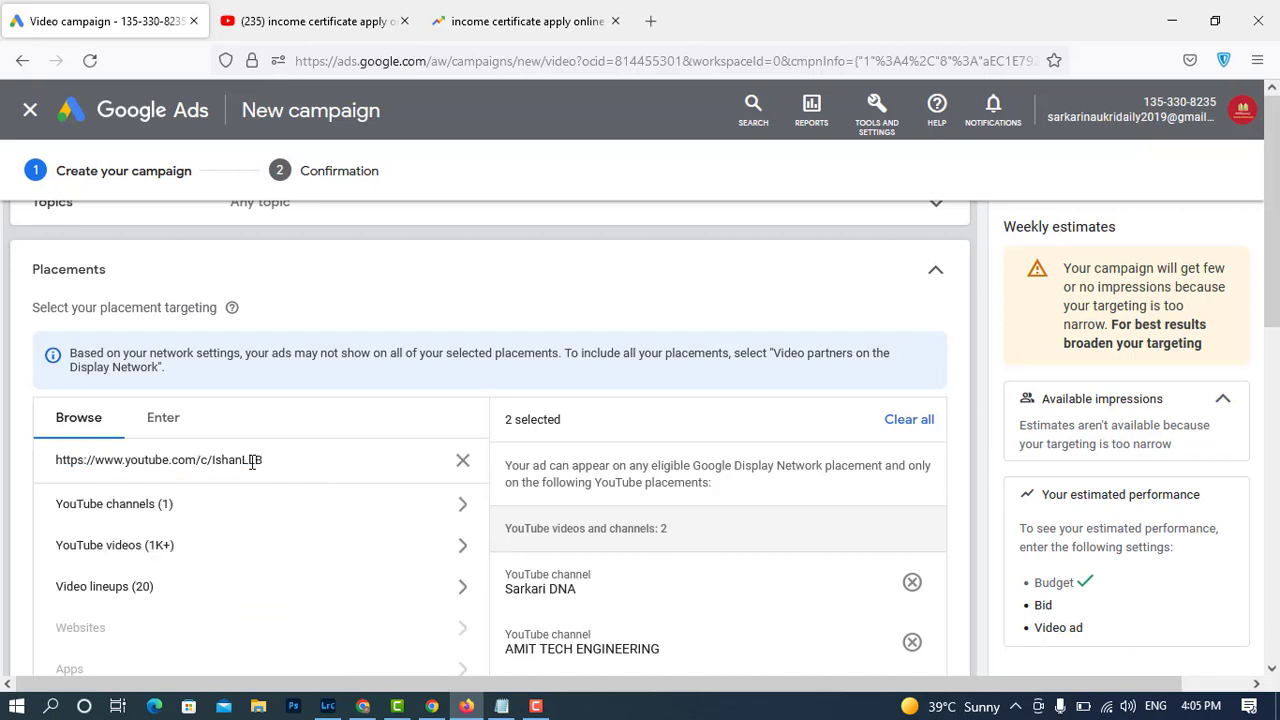
click(232, 517)
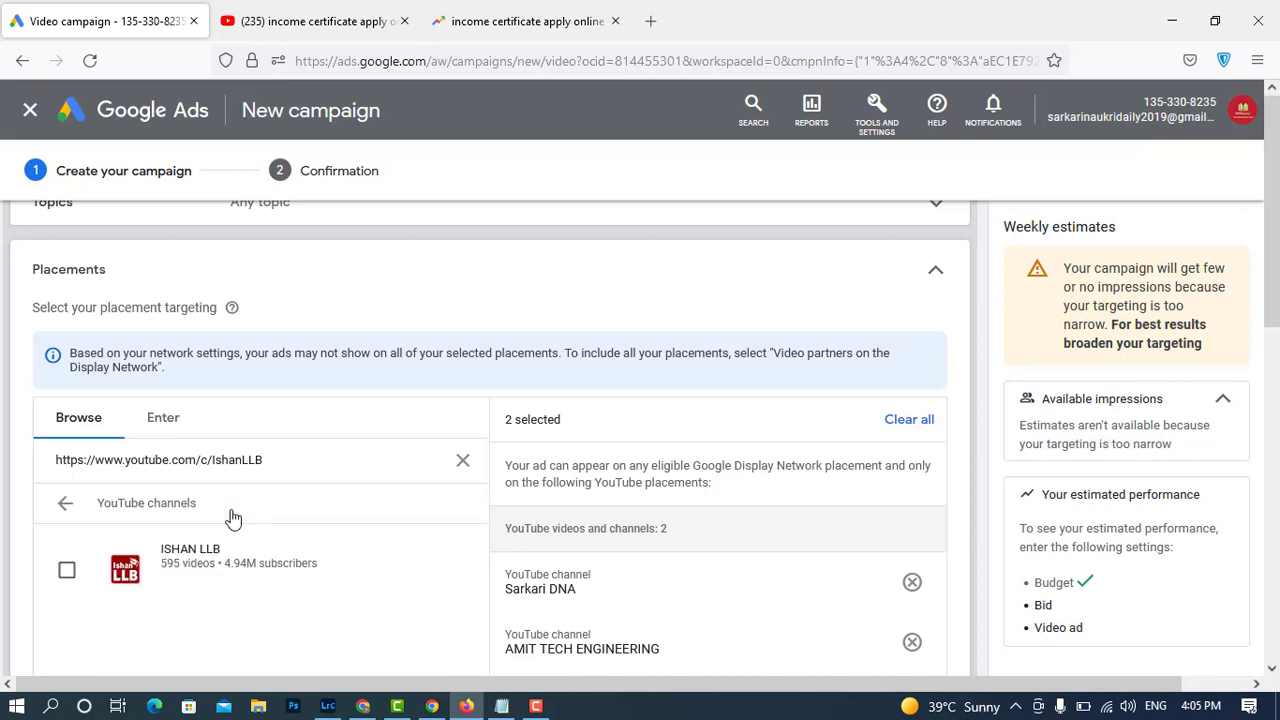
click(66, 570)
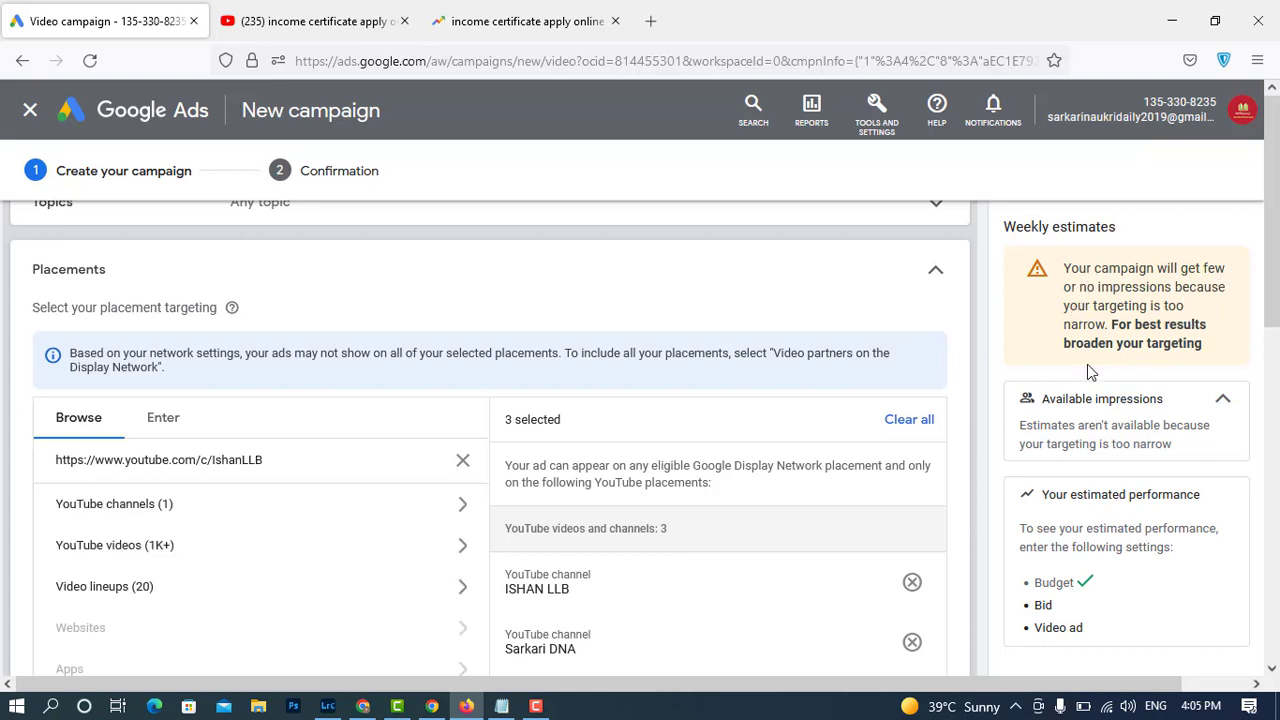
scroll(766, 550, down, 2)
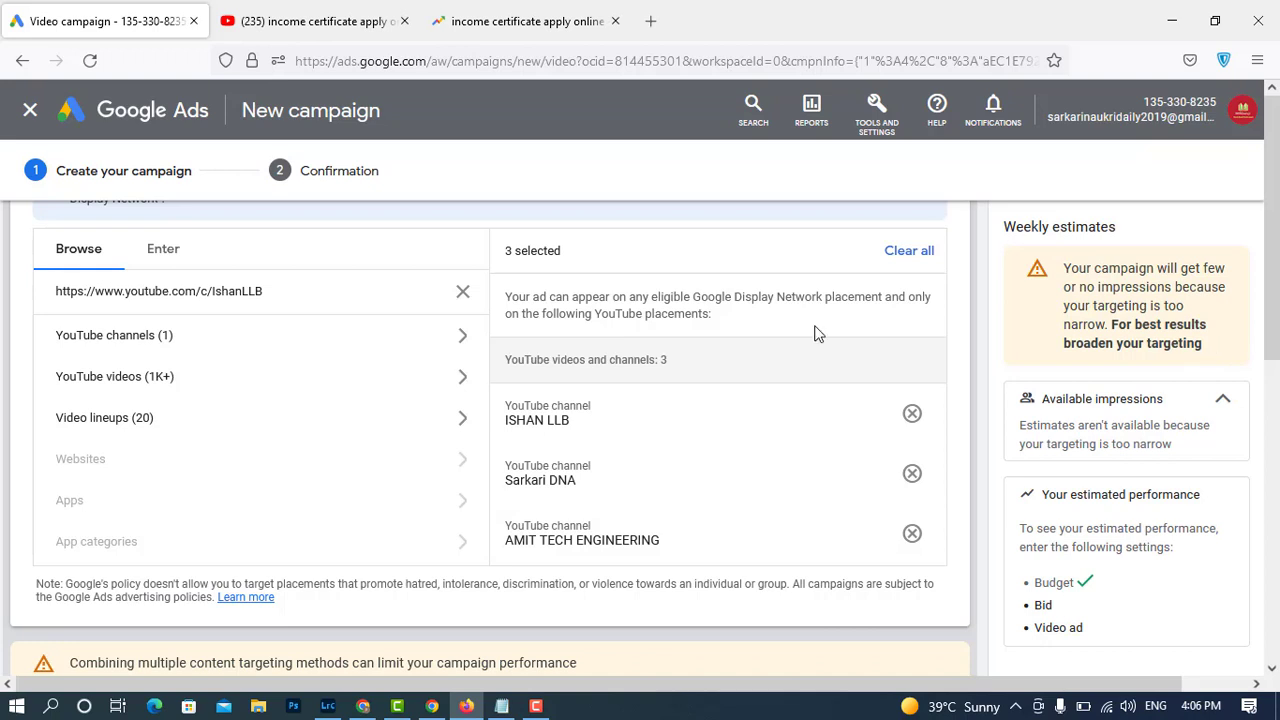
Examine the video lineups and the YouTube videos offered for the IshanLLB placement search.
click(126, 420)
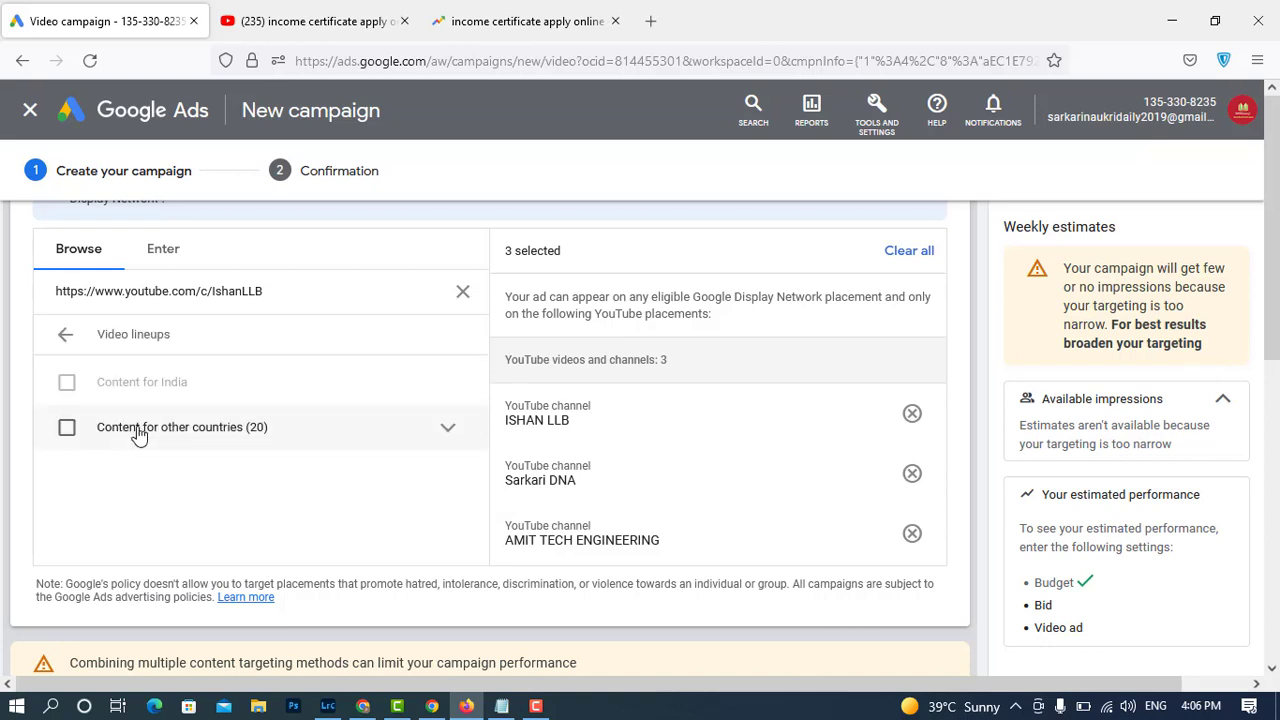
click(66, 336)
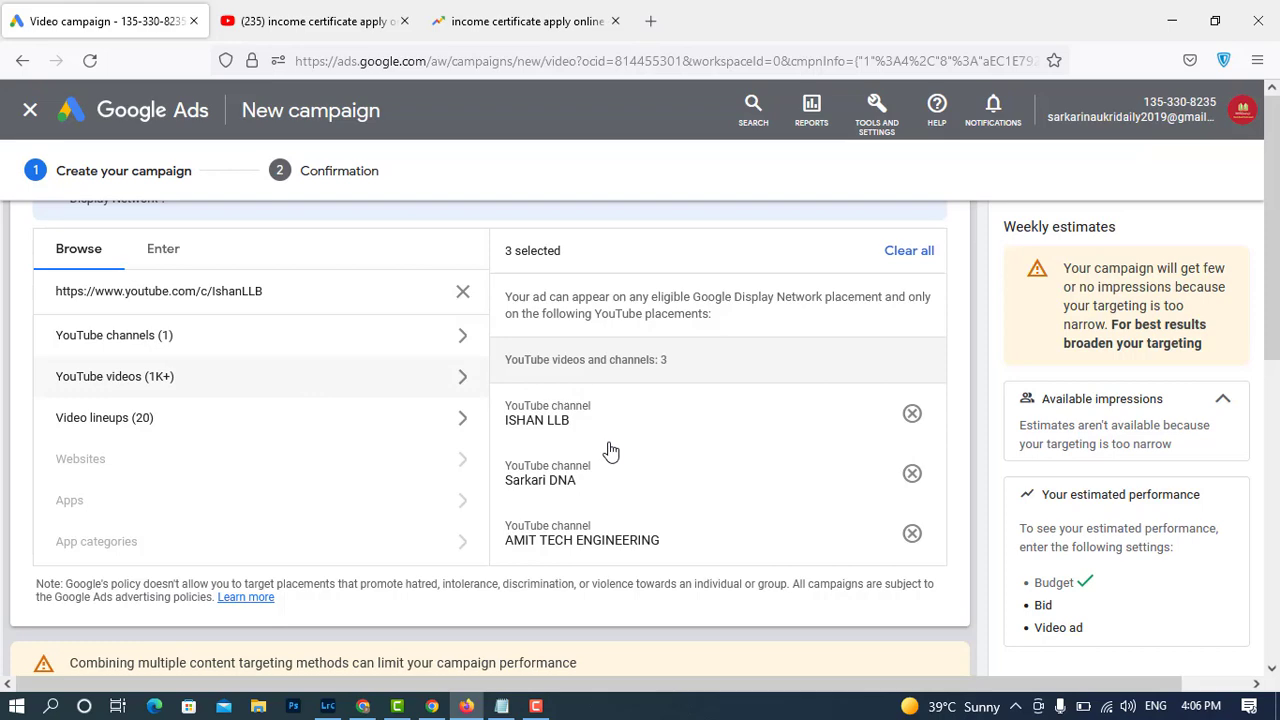
scroll(611, 452, down, 3)
scroll(301, 328, up, 3)
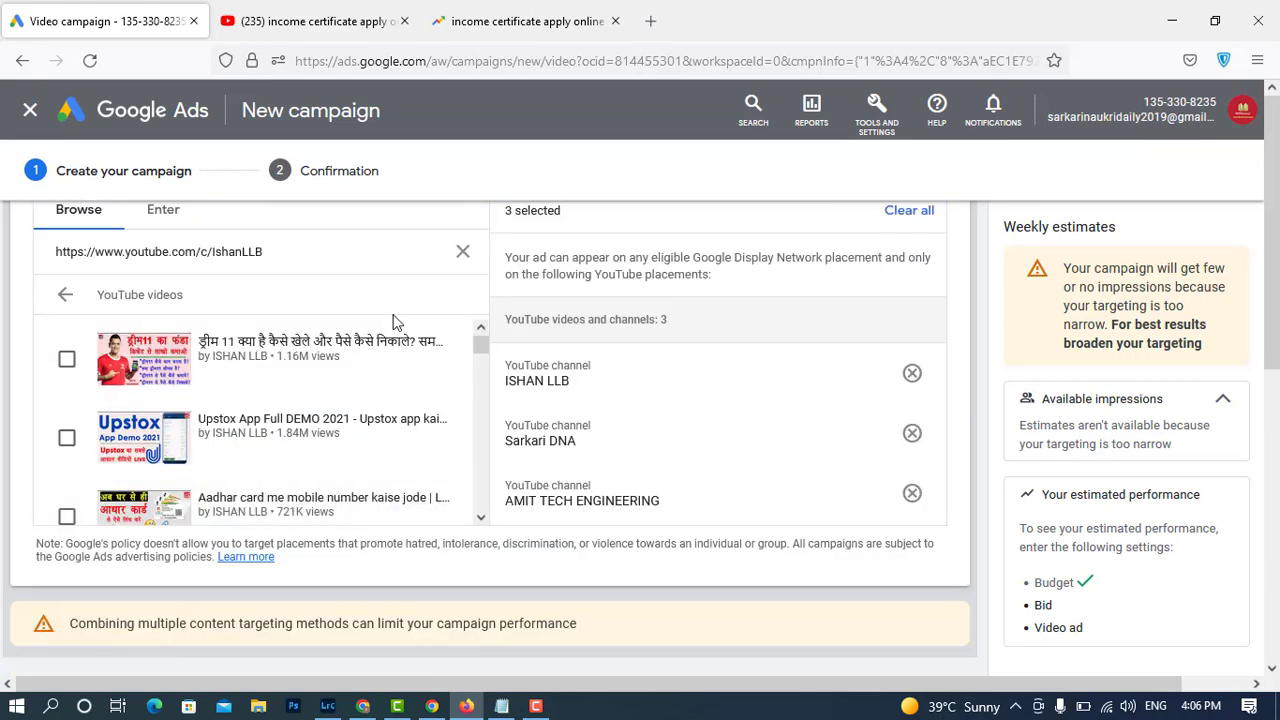
scroll(390, 335, up, 1)
scroll(310, 380, up, 2)
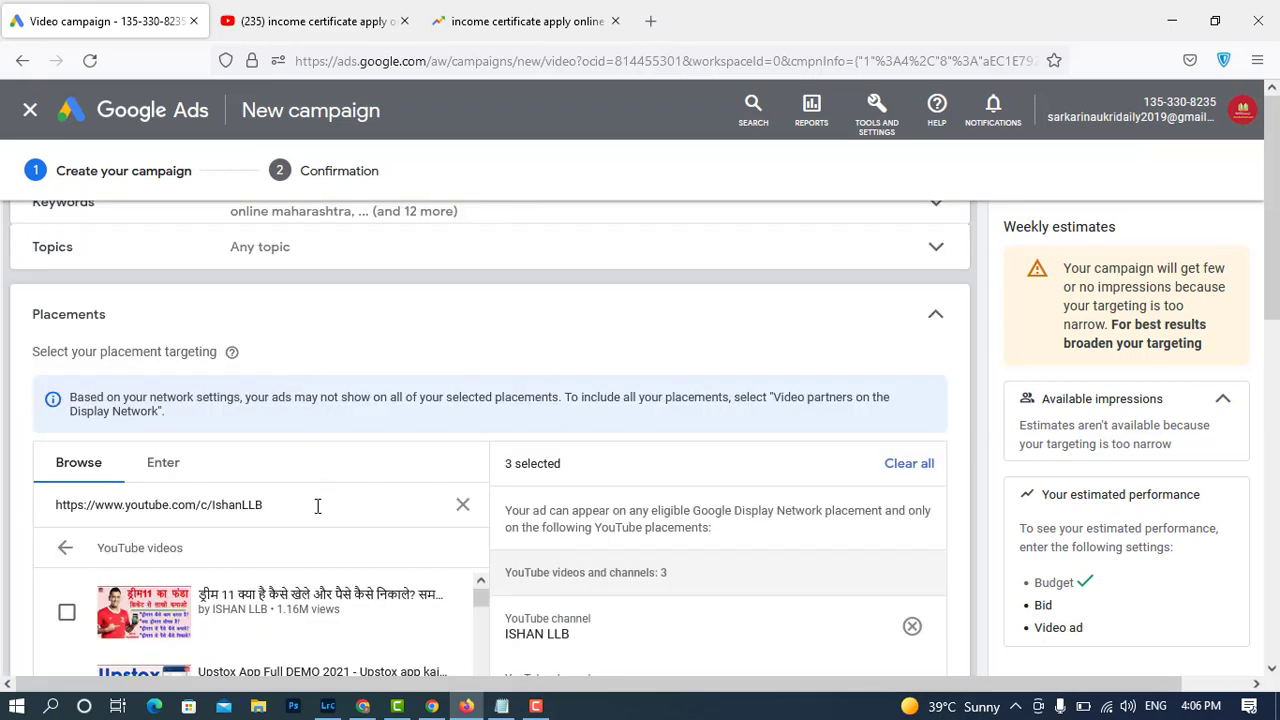
Copy the term income certificate apply online from Google Trends and search the Google Ads placements for it.
click(520, 22)
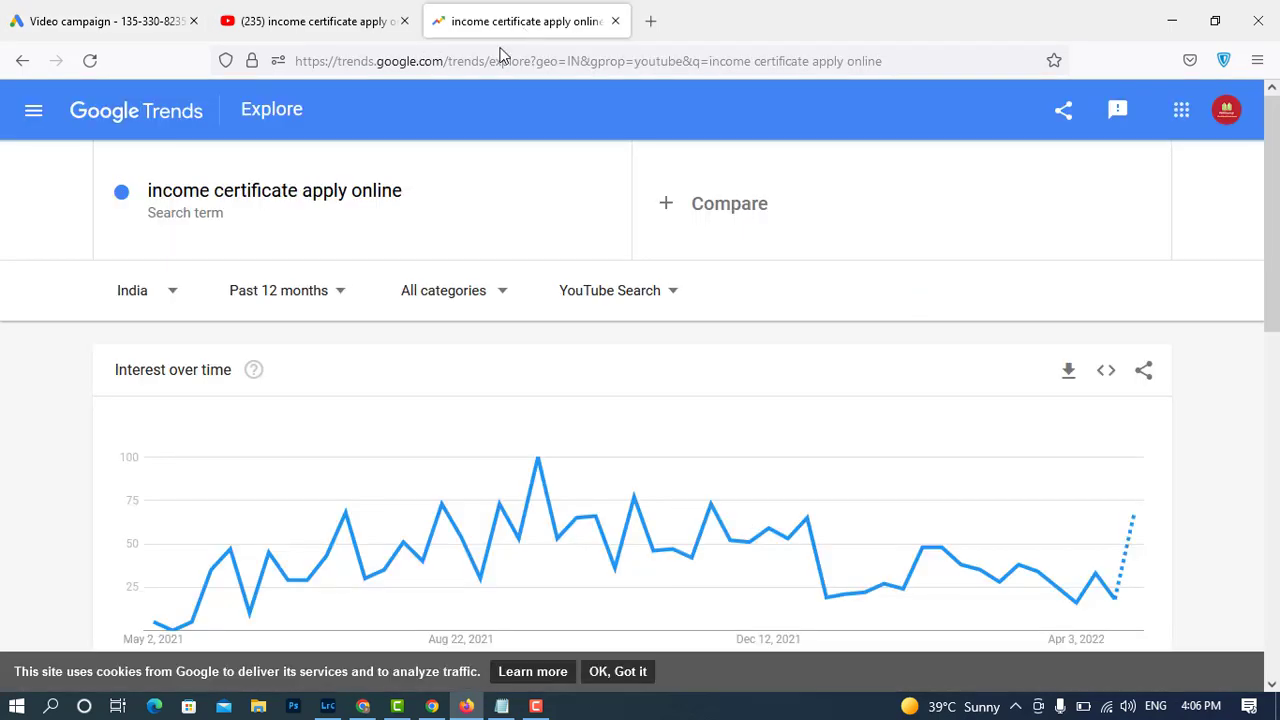
click(392, 195)
key(ctrl+c)
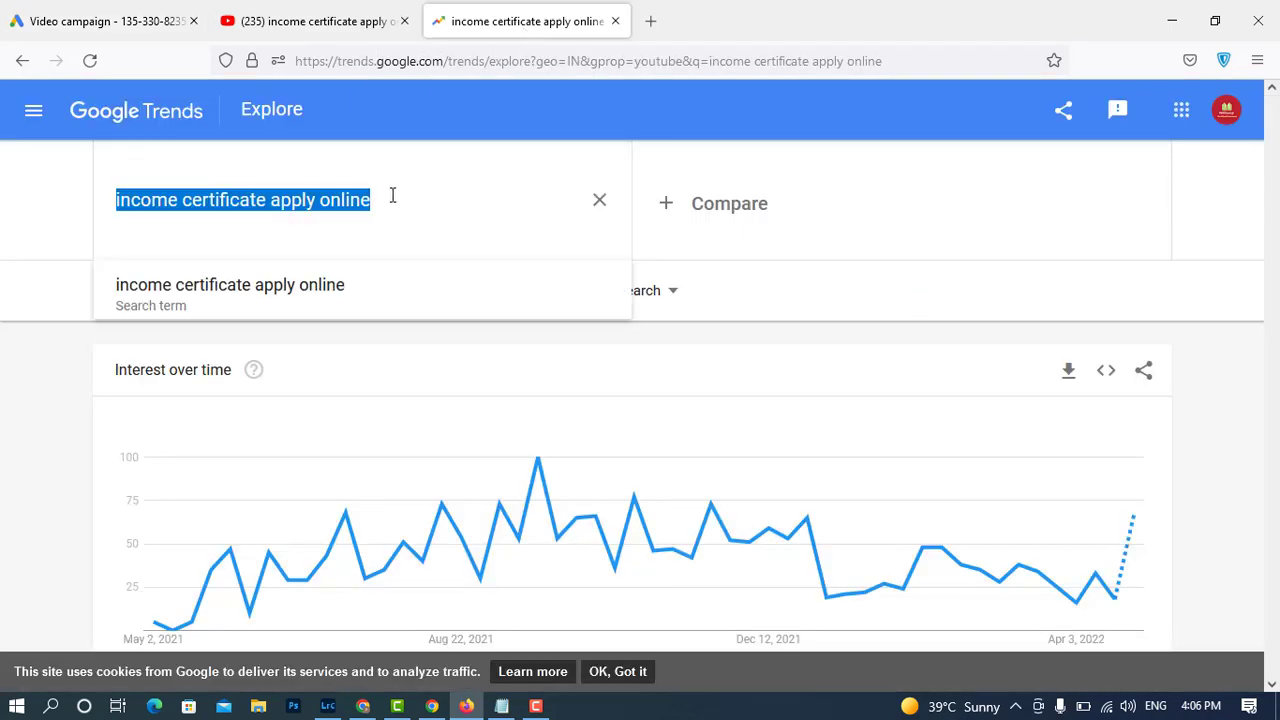
click(130, 21)
click(300, 21)
click(120, 21)
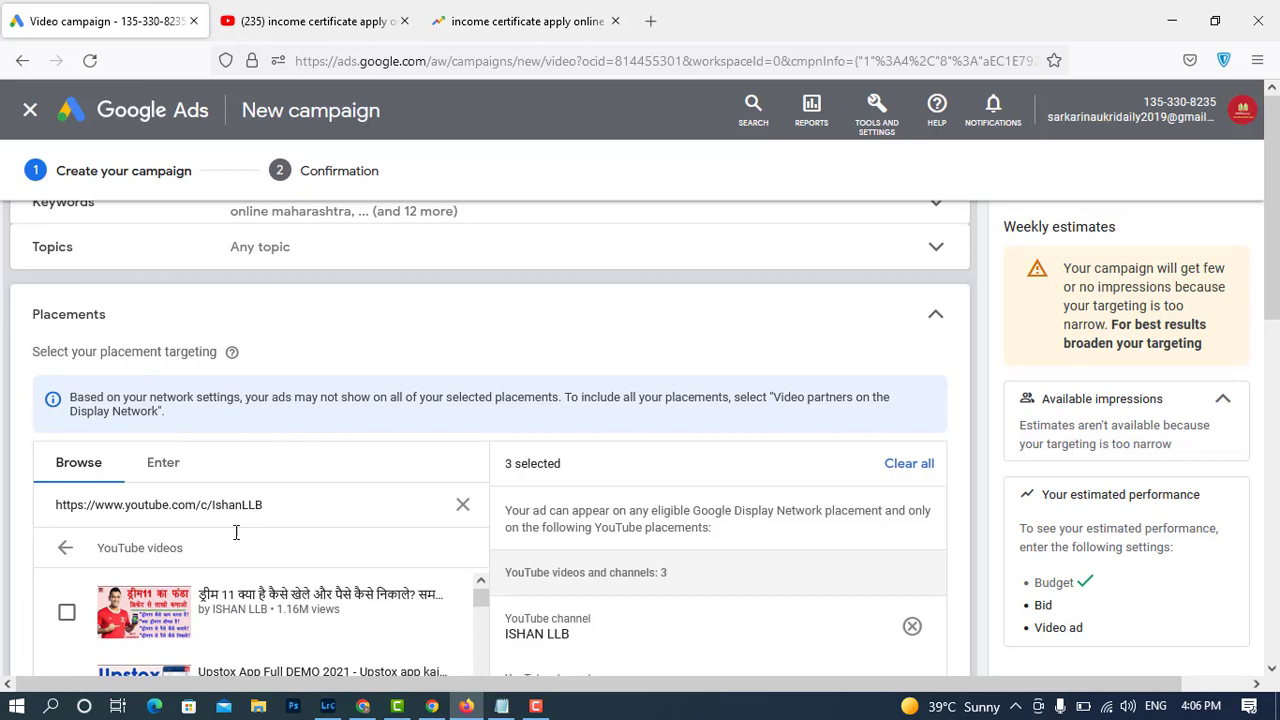
drag(277, 509, 46, 506)
key(ctrl+v)
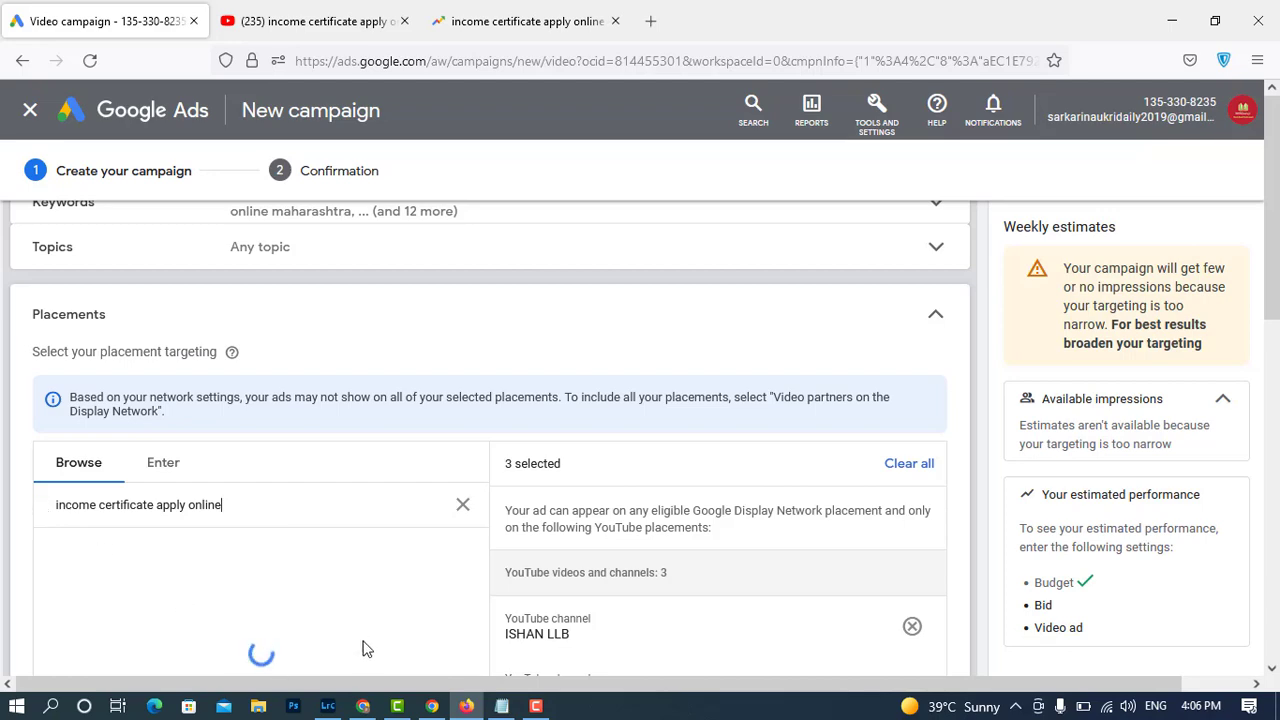
click(534, 708)
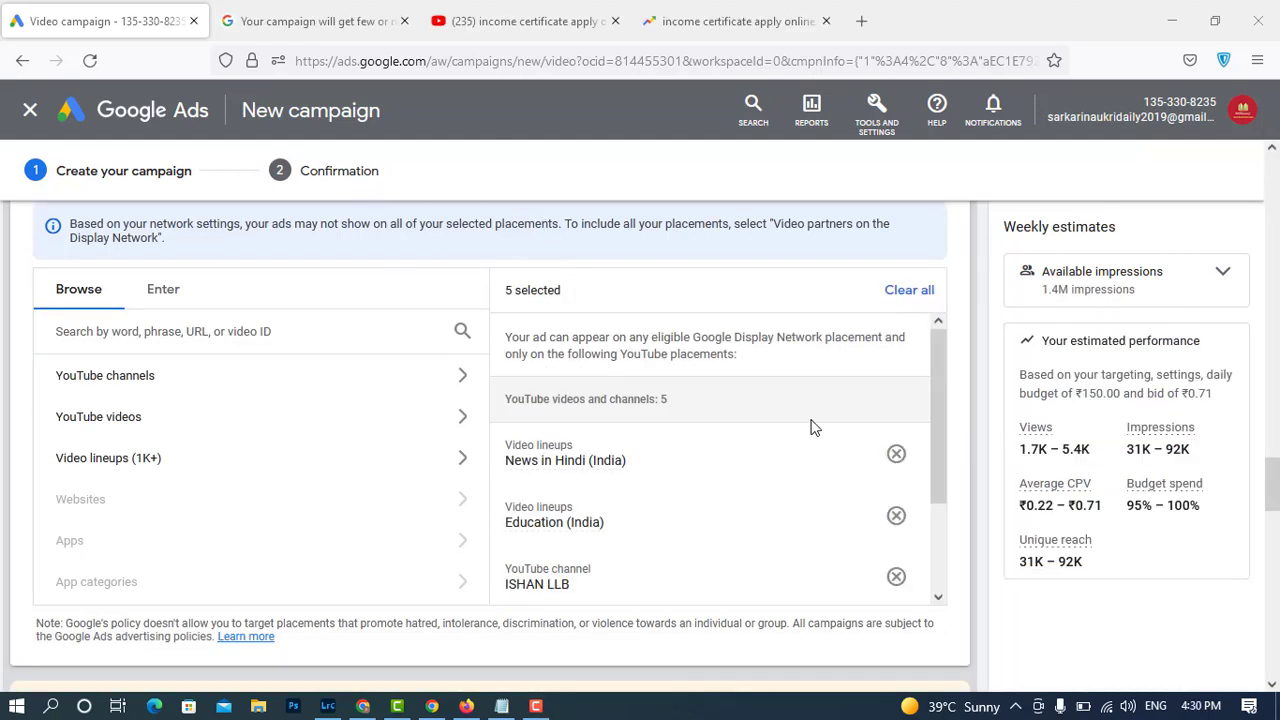
Review the selected placements, the video lineup categories, and the expanded available impressions estimate.
scroll(812, 427, down, 4)
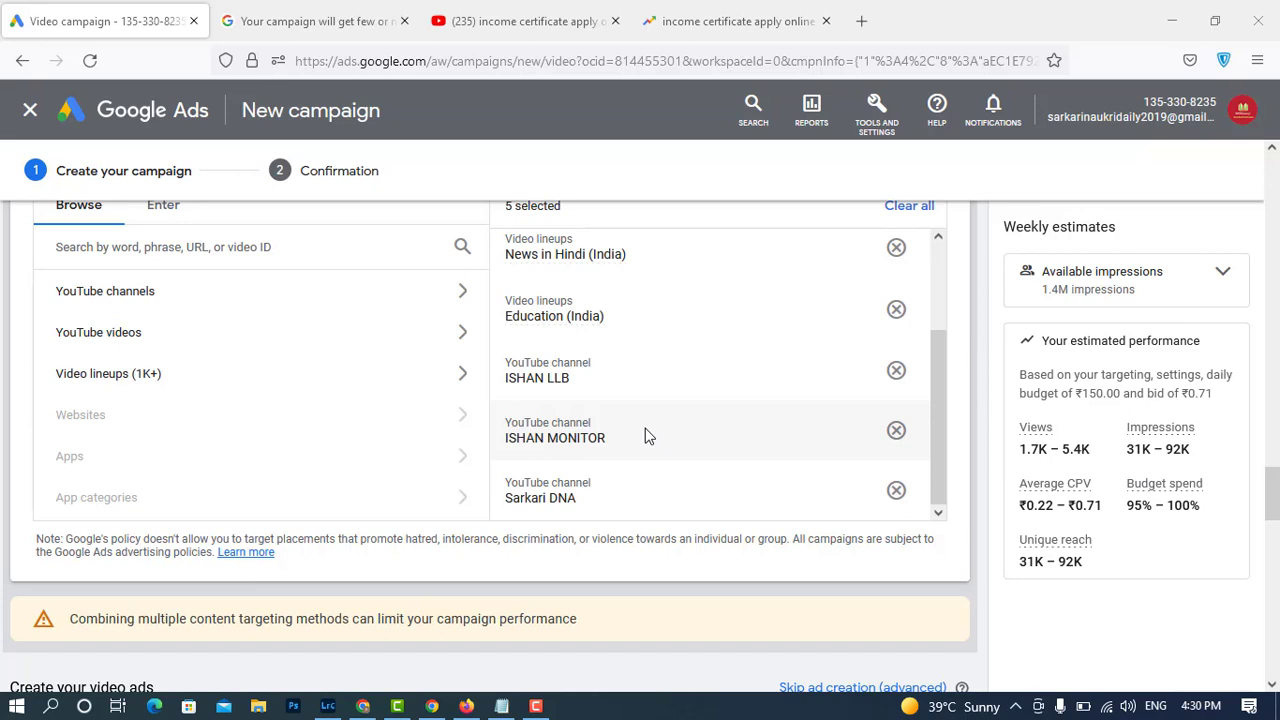
scroll(645, 435, up, 2)
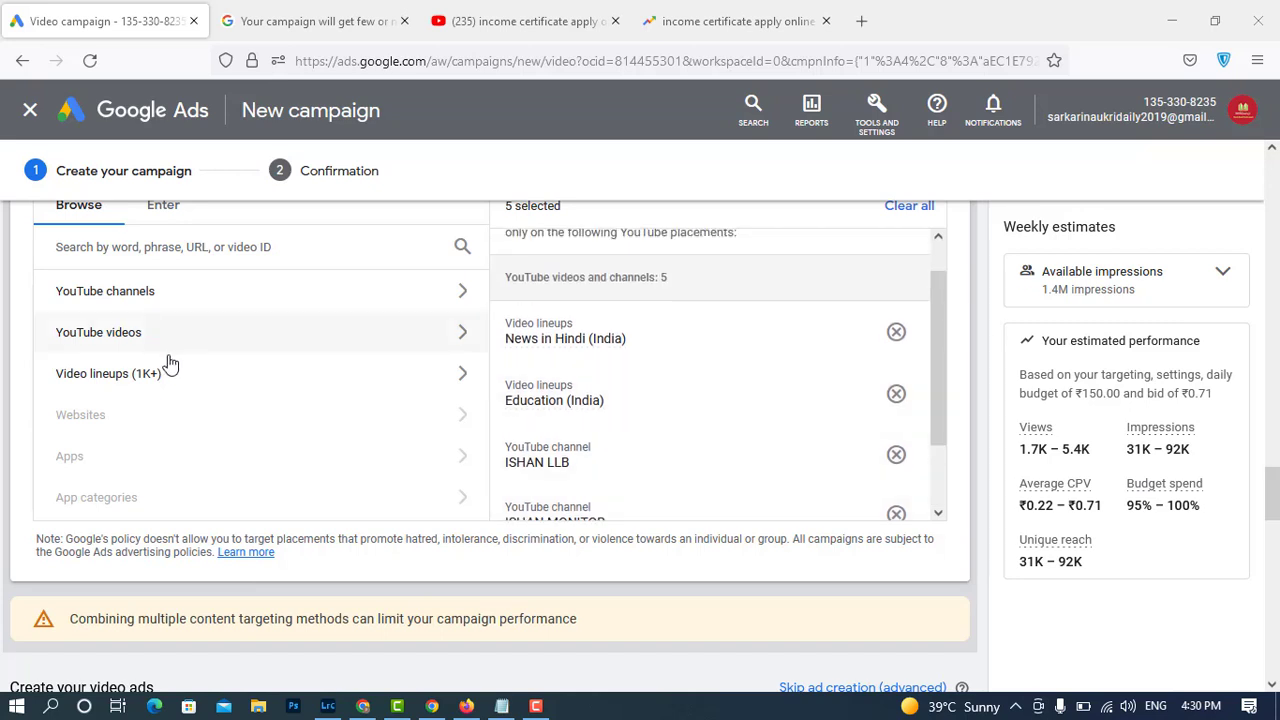
click(223, 379)
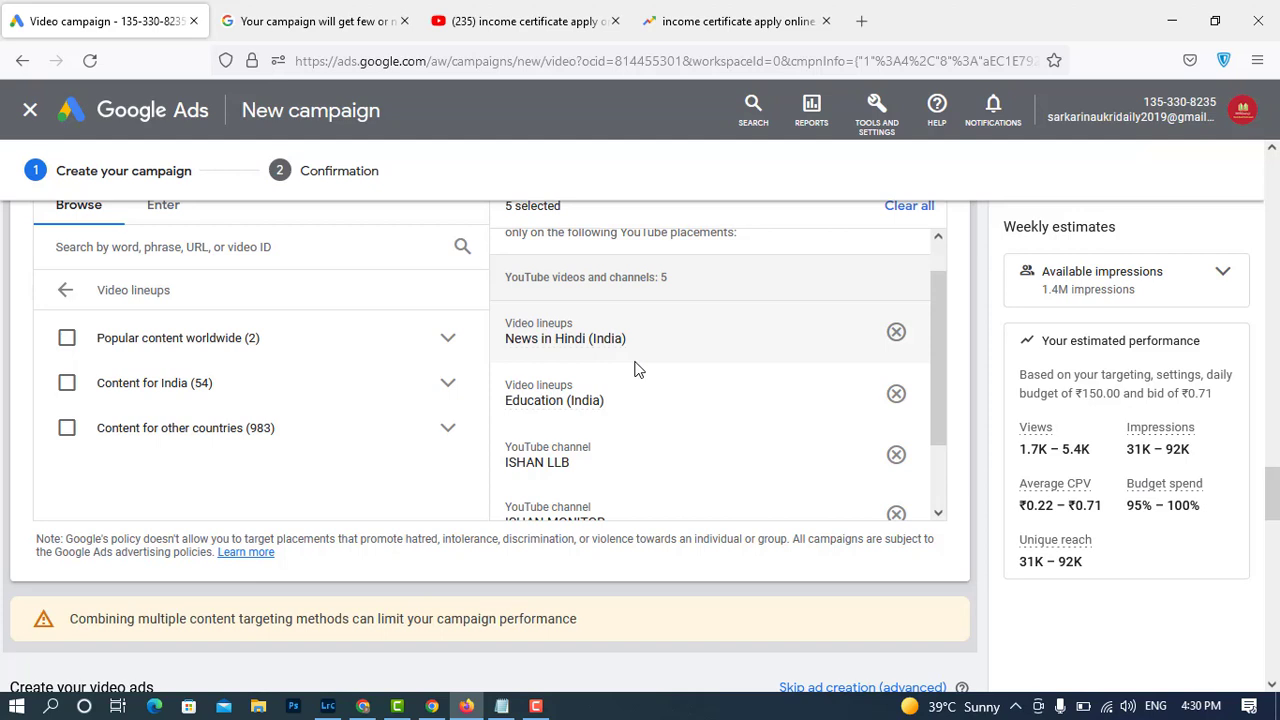
click(1207, 289)
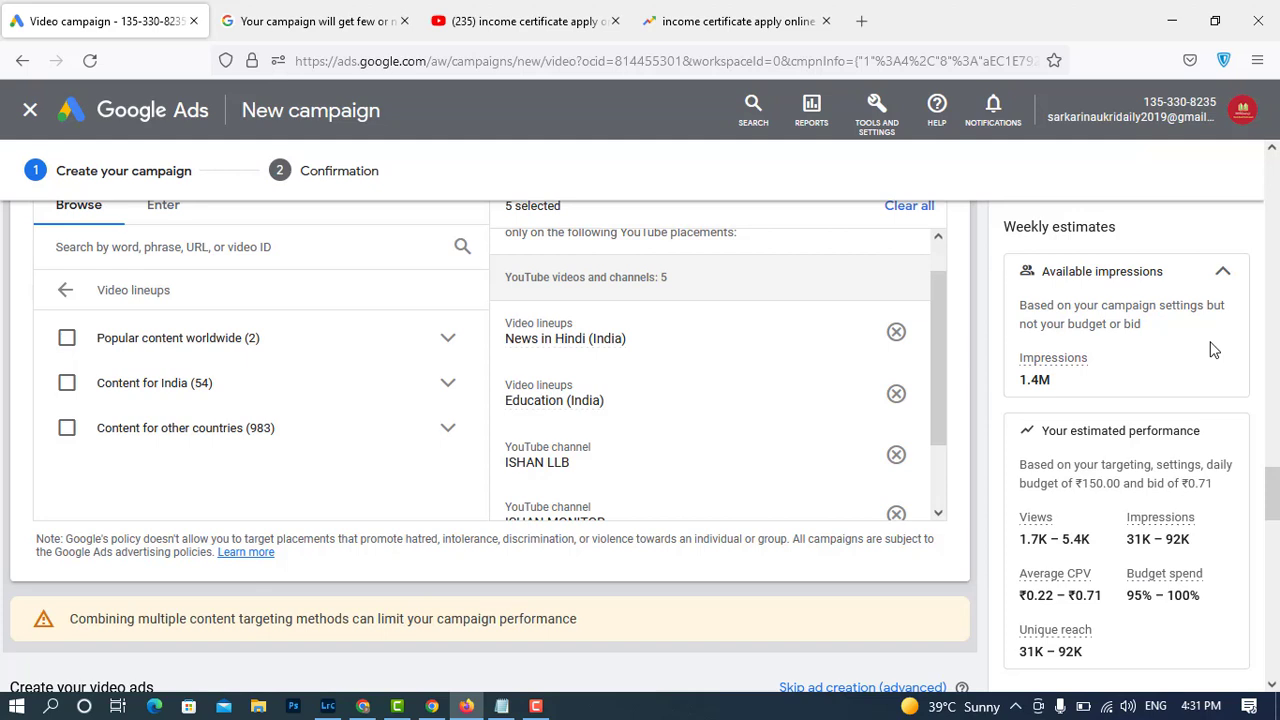
click(65, 290)
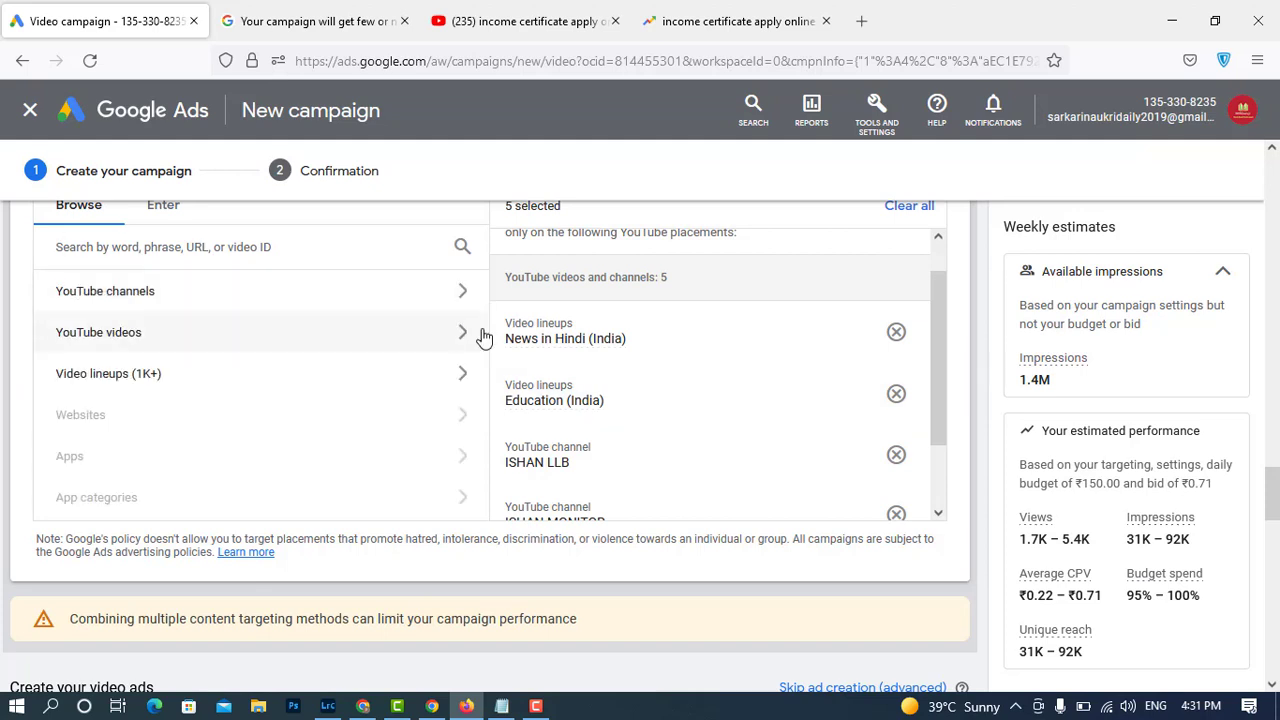
Search the YouTube video placements for income certificate.
click(213, 346)
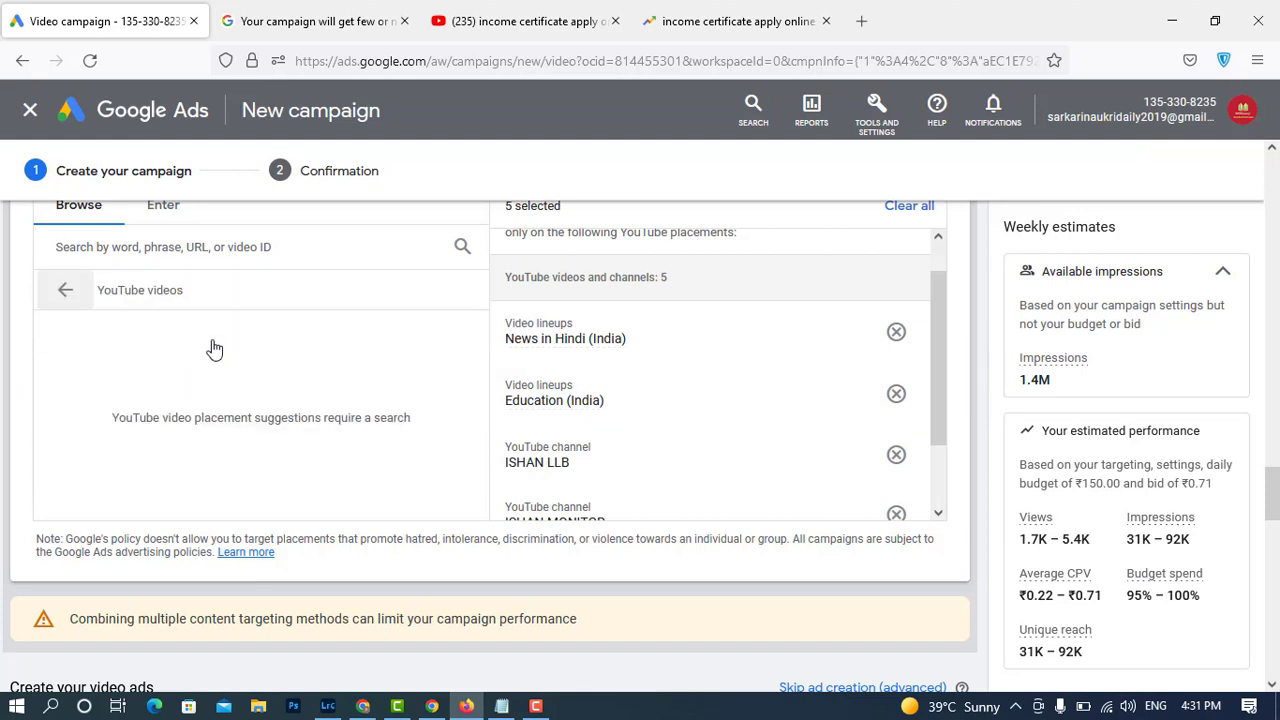
click(298, 242)
text(inco)
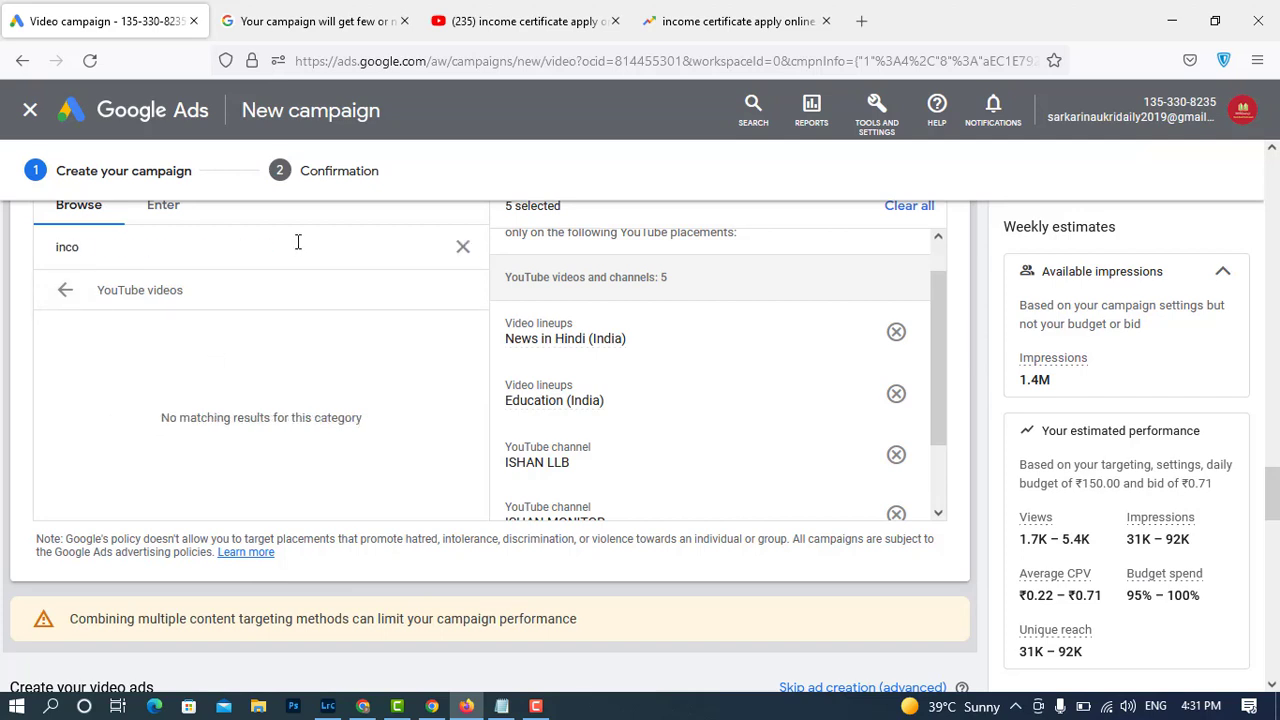
text(me cer)
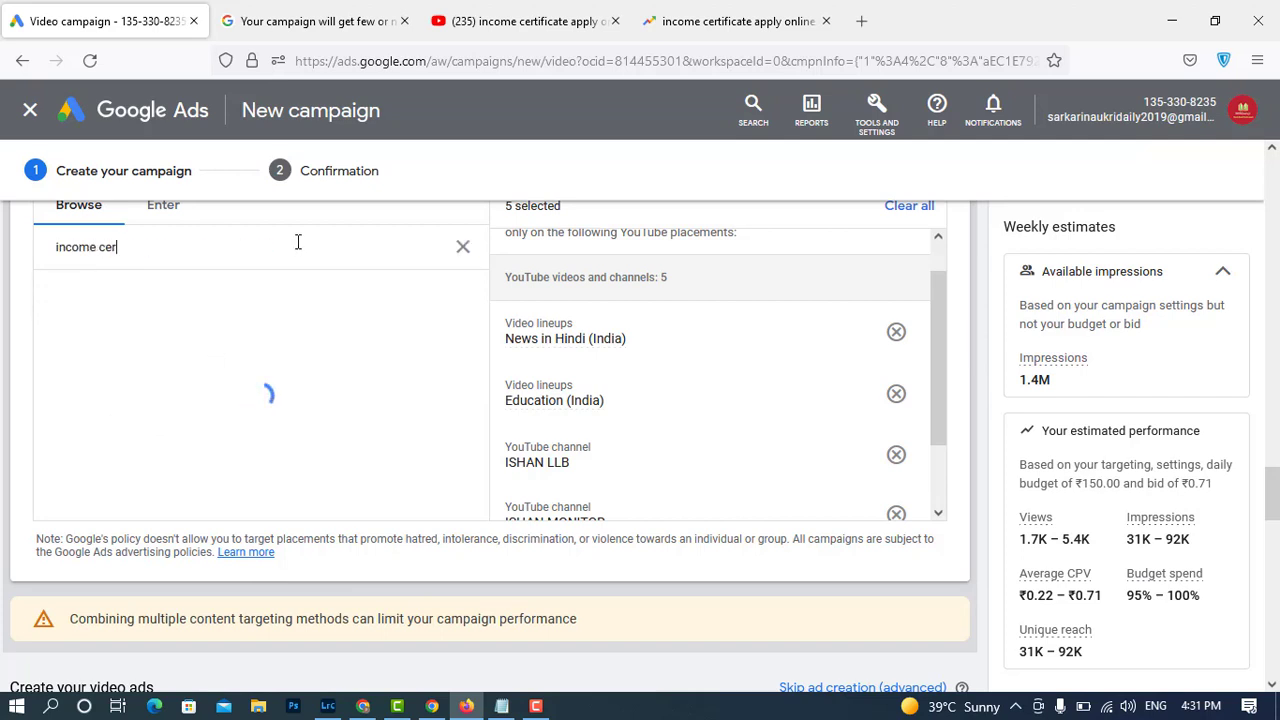
text(tificate)
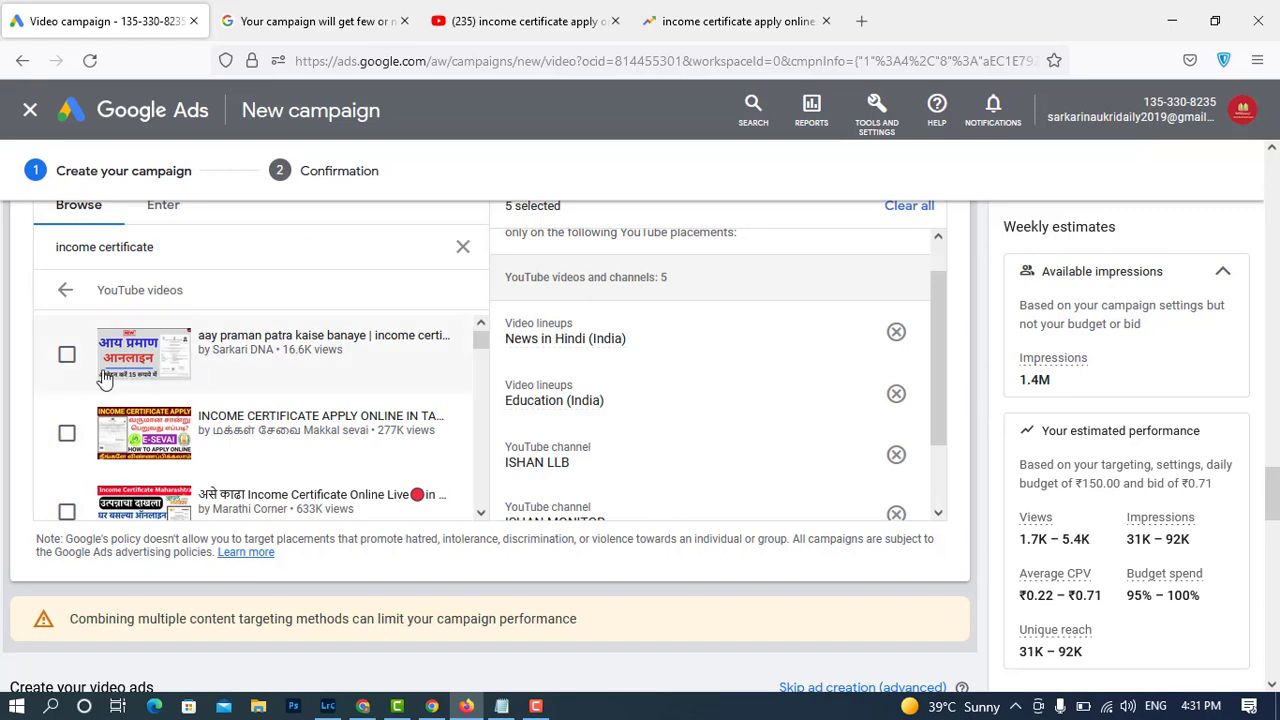
Add the first six income certificate videos, from the Sarkari DNA one through the Gujju Gyan one, as placements.
click(66, 355)
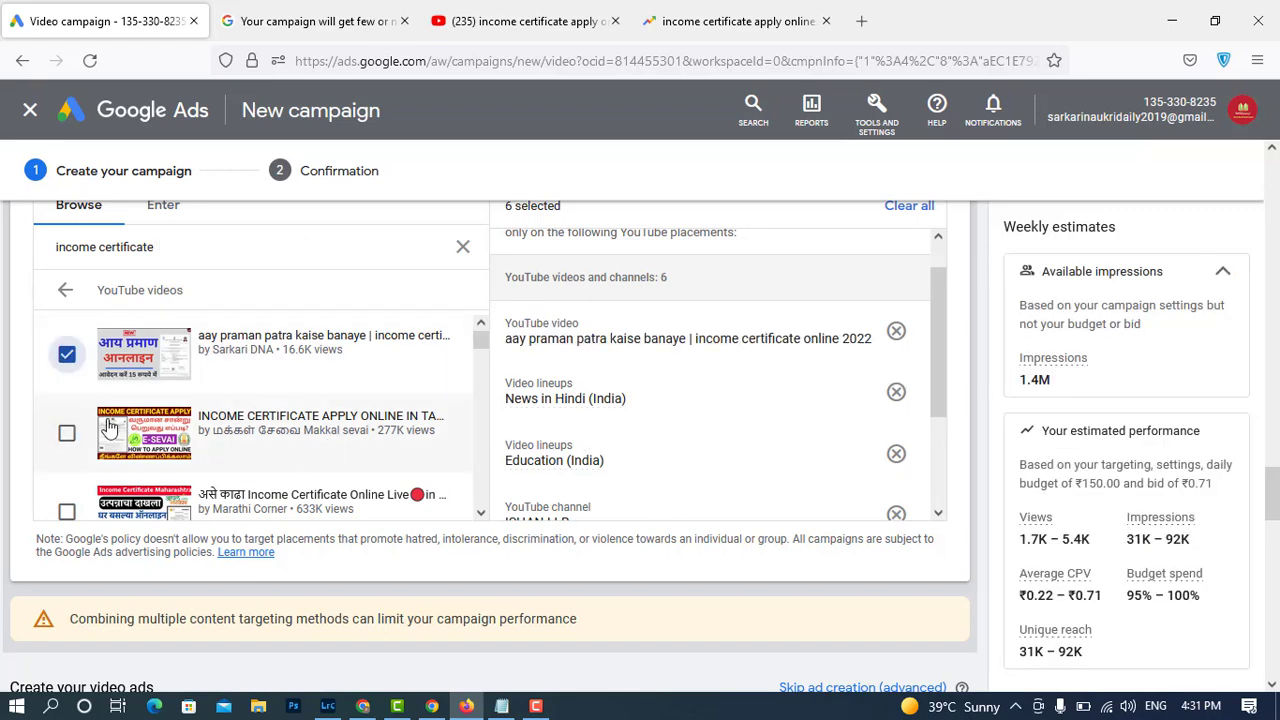
scroll(105, 430, down, 1)
click(66, 428)
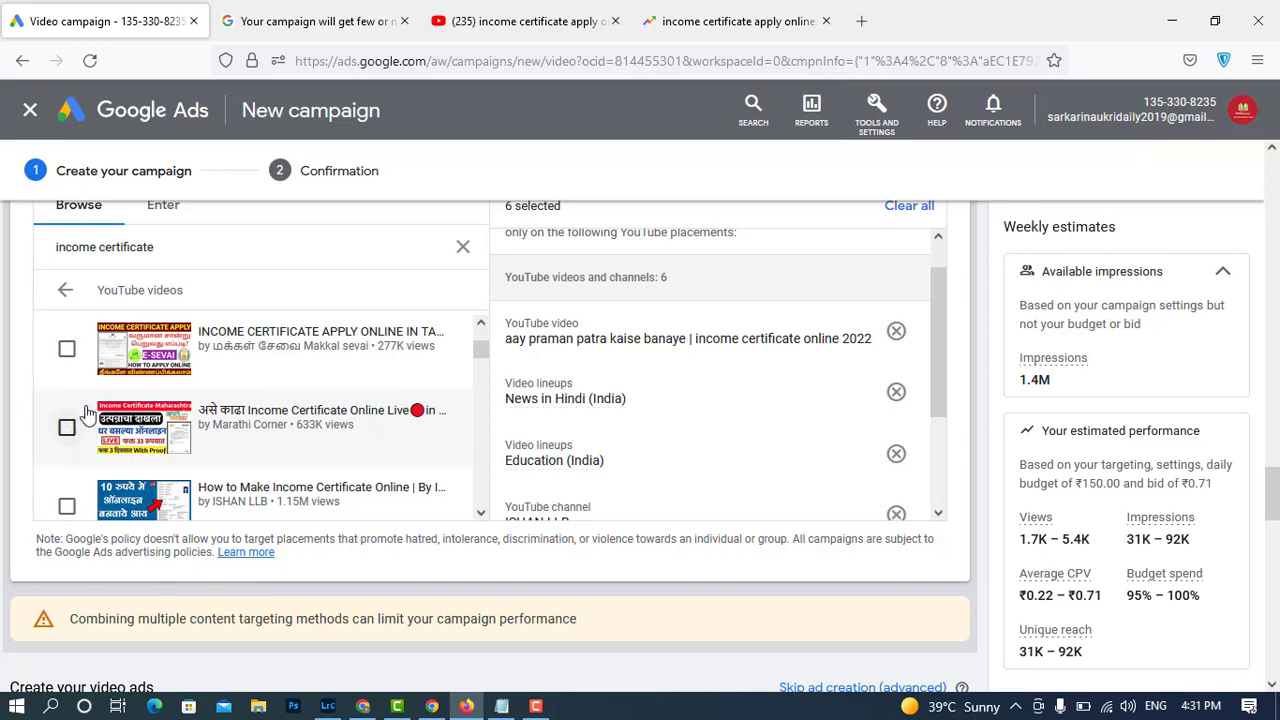
click(66, 348)
scroll(105, 480, down, 1)
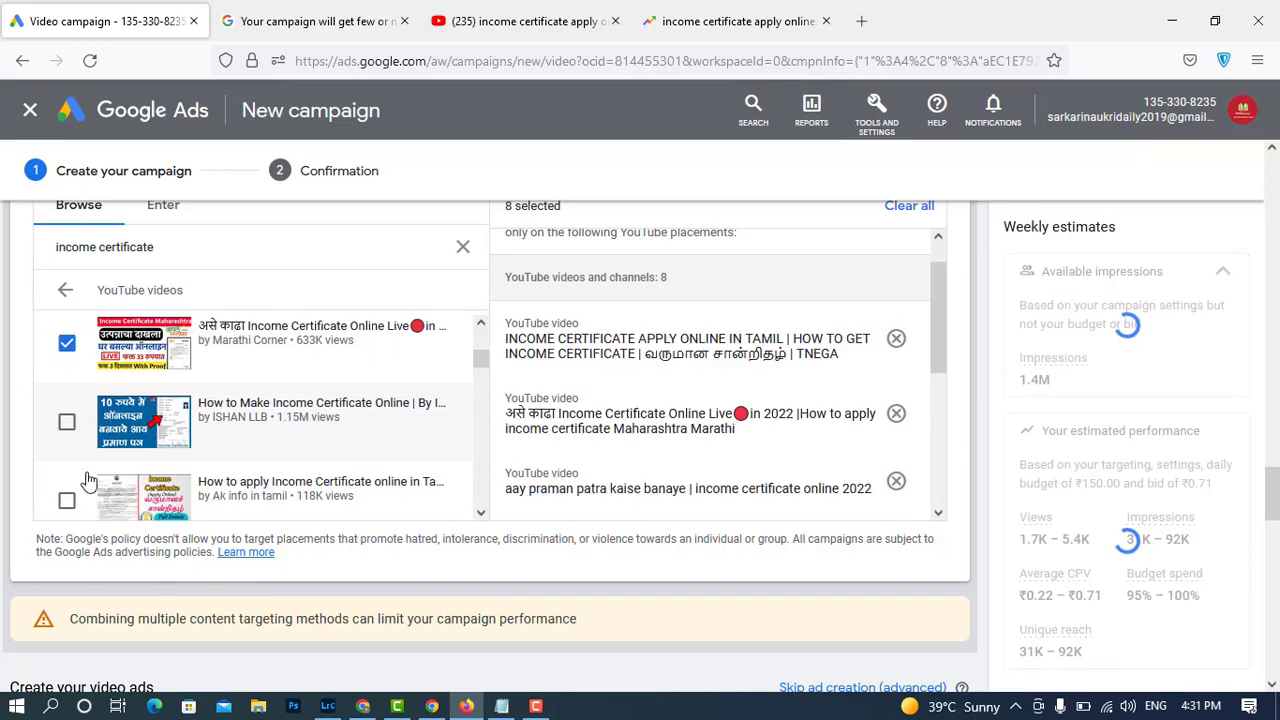
click(66, 427)
scroll(70, 420, down, 2)
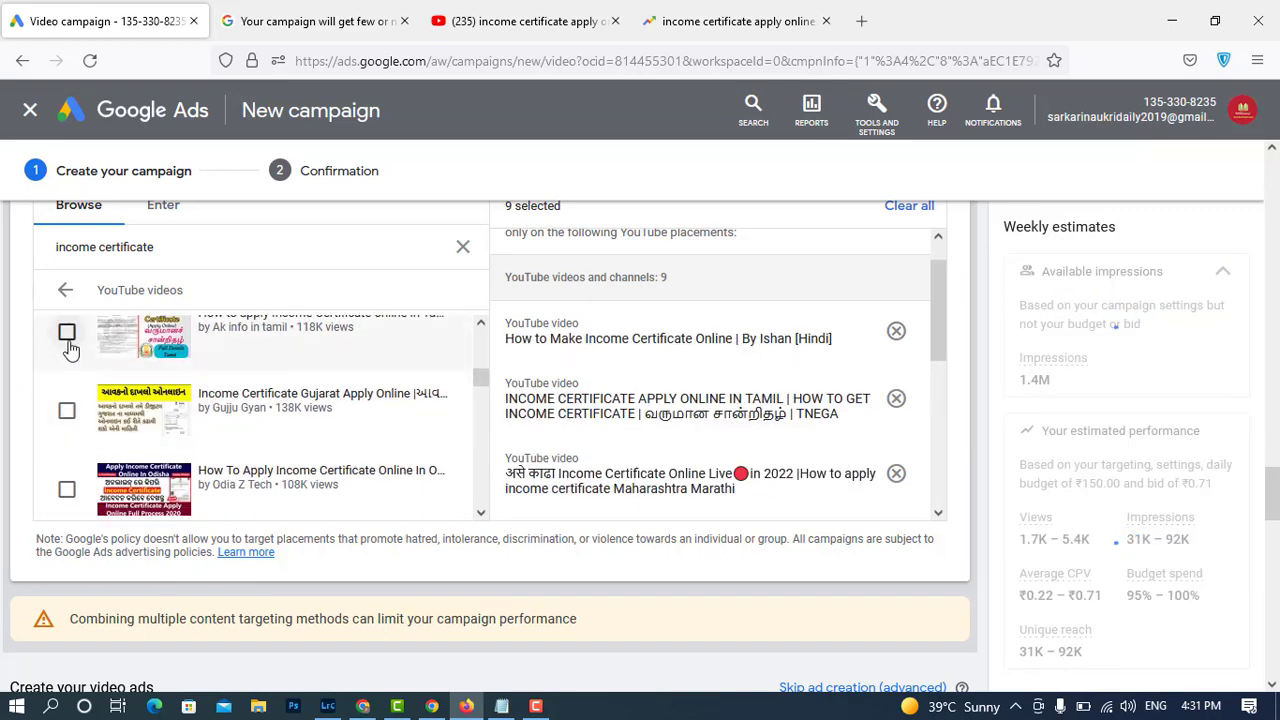
click(66, 331)
click(66, 410)
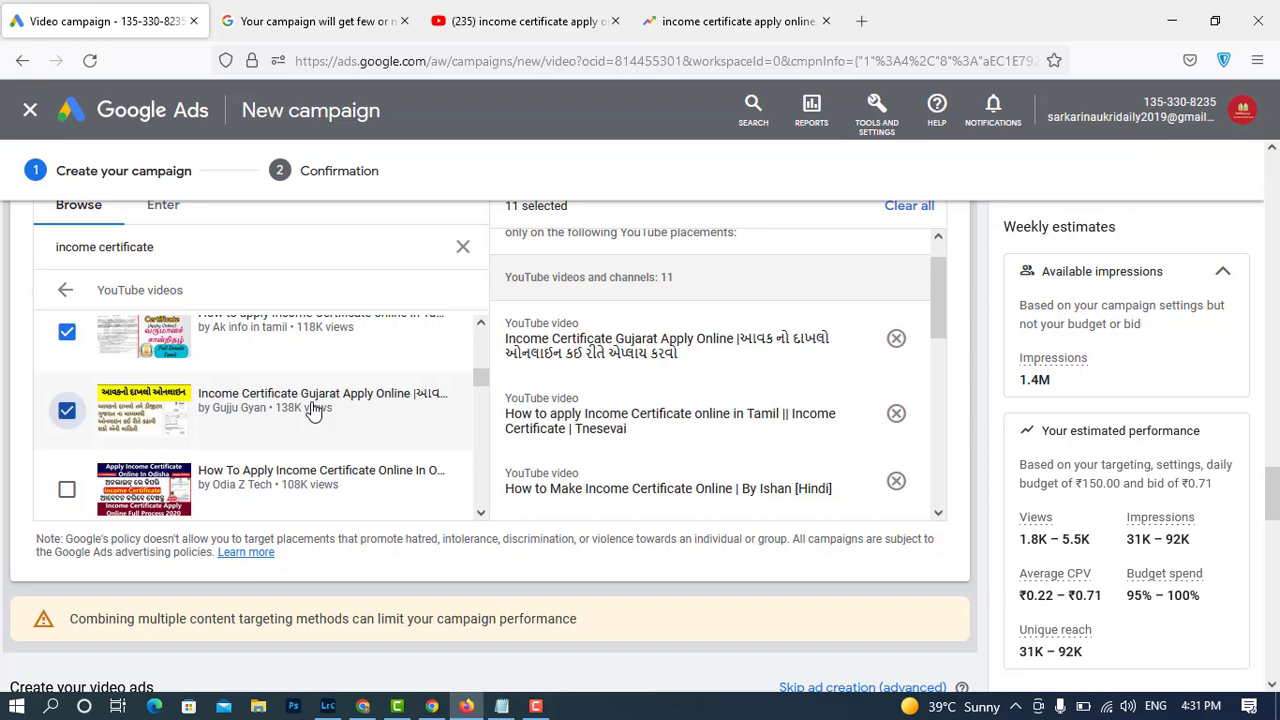
scroll(312, 413, down, 3)
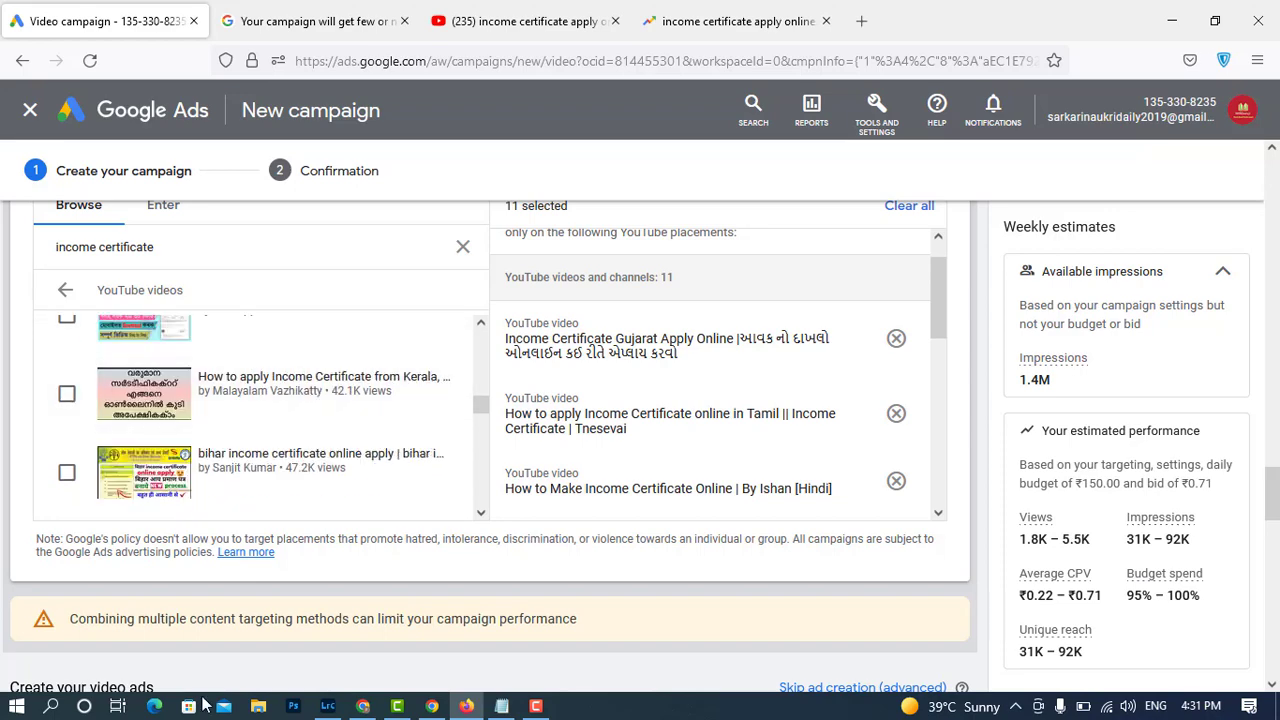
scroll(608, 549, down, 5)
scroll(650, 442, up, 1)
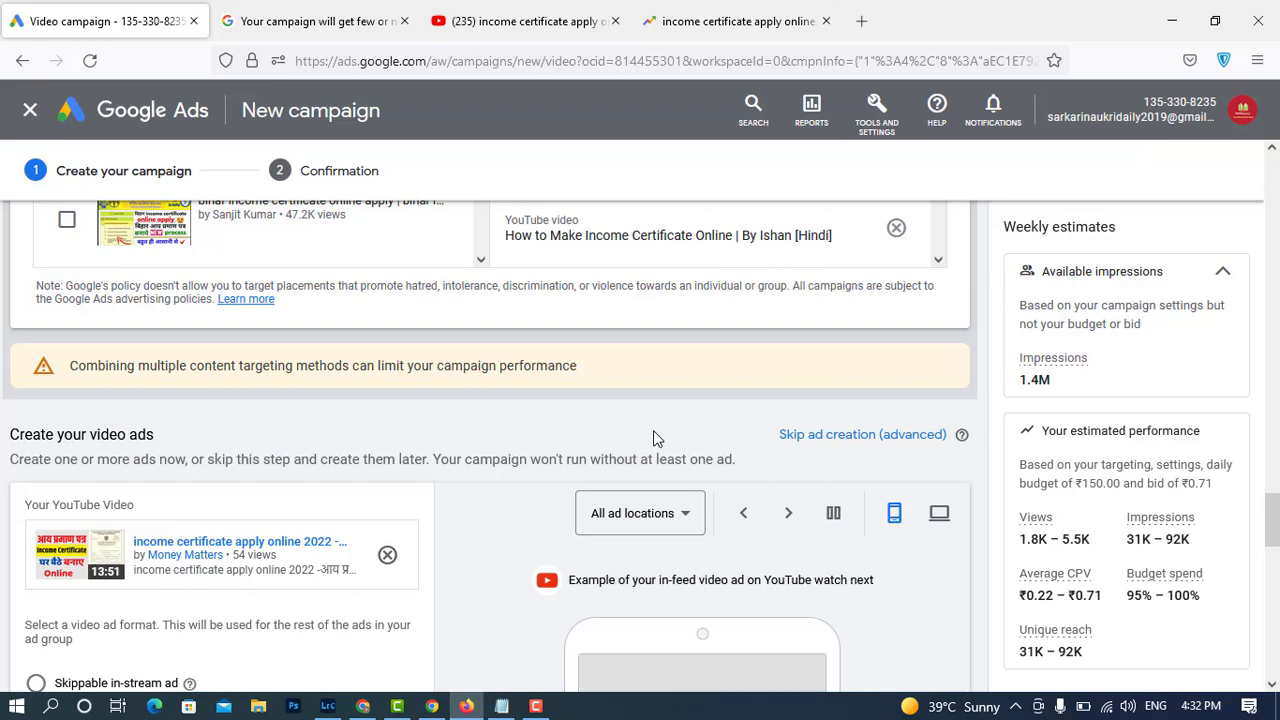
scroll(653, 430, up, 5)
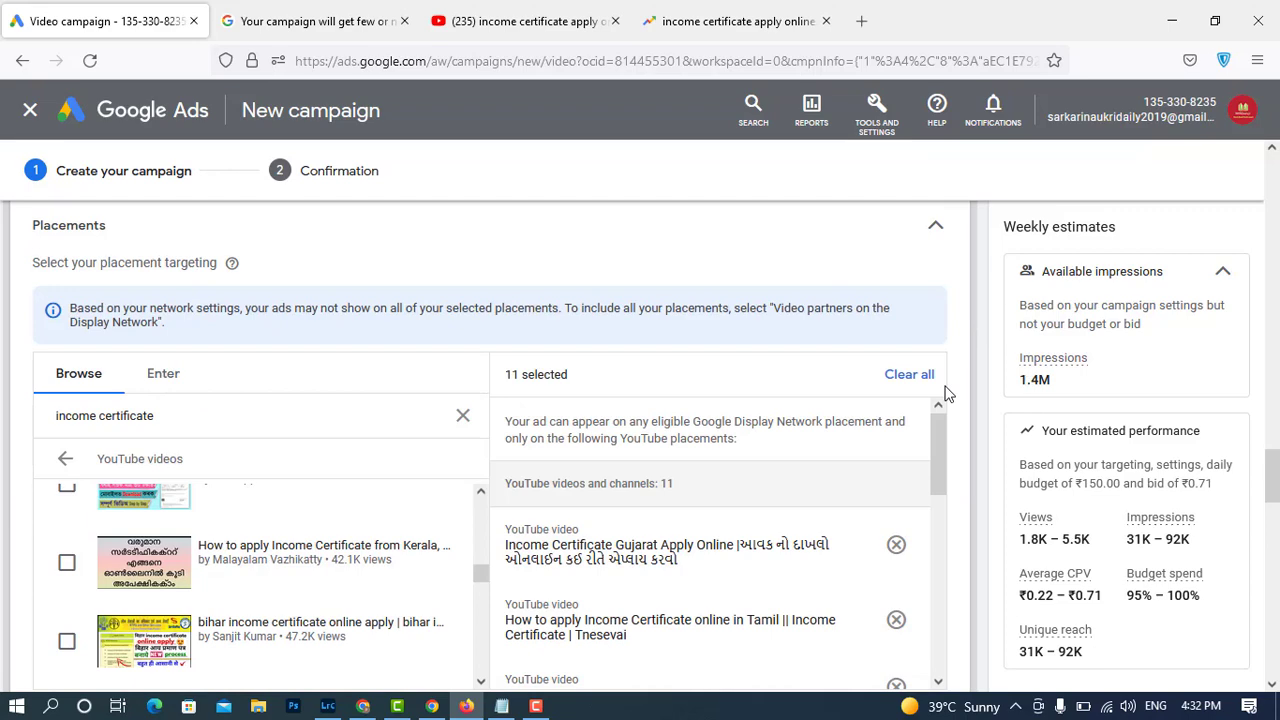
scroll(948, 400, down, 8)
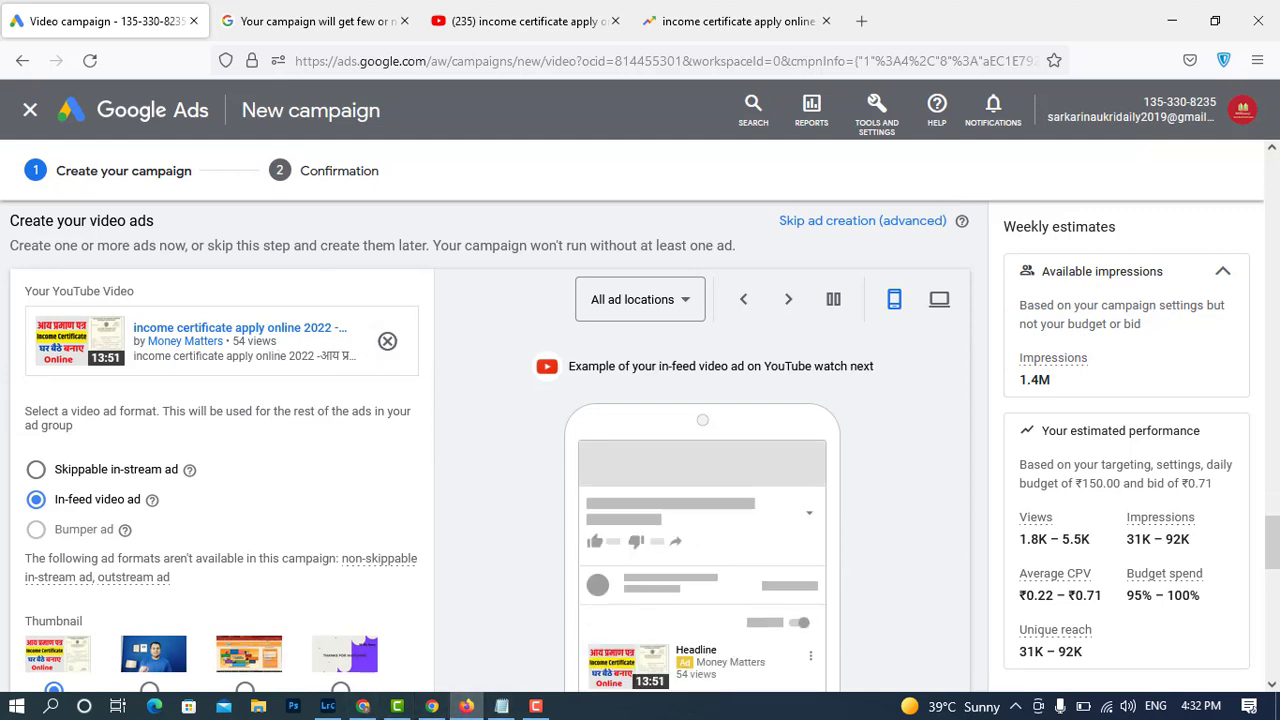
click(387, 341)
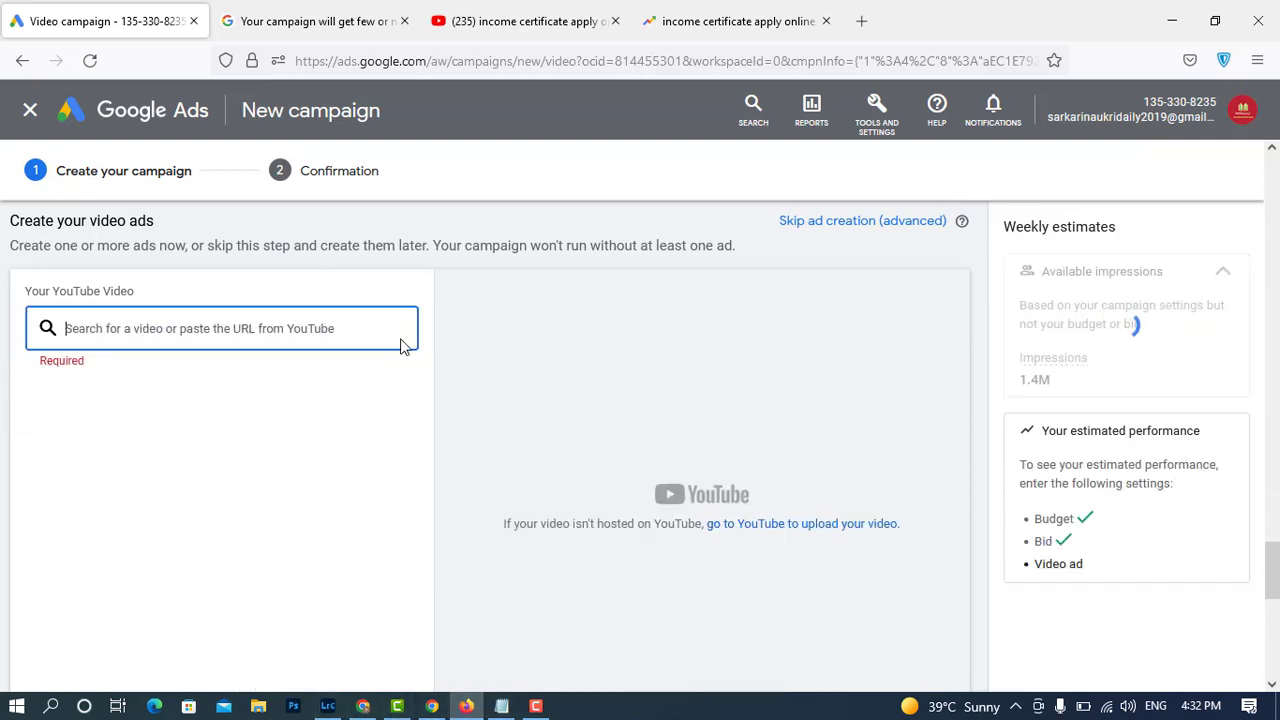
click(355, 708)
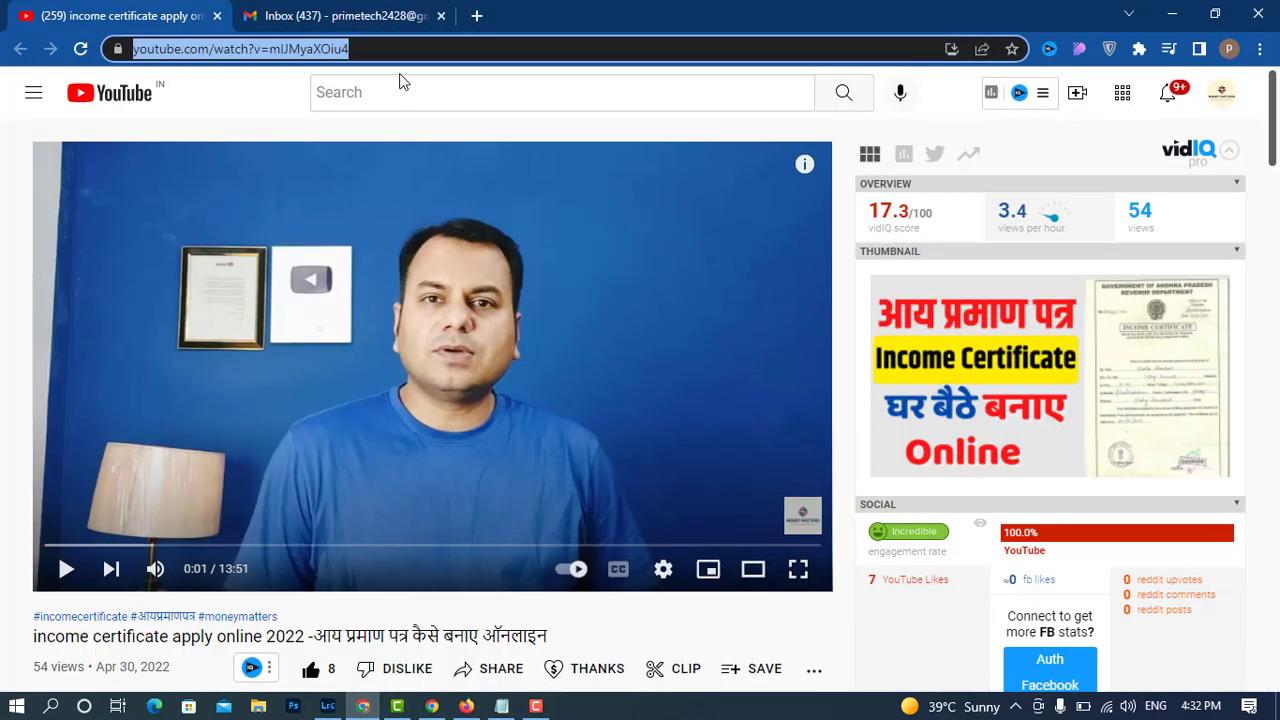
click(466, 706)
click(237, 328)
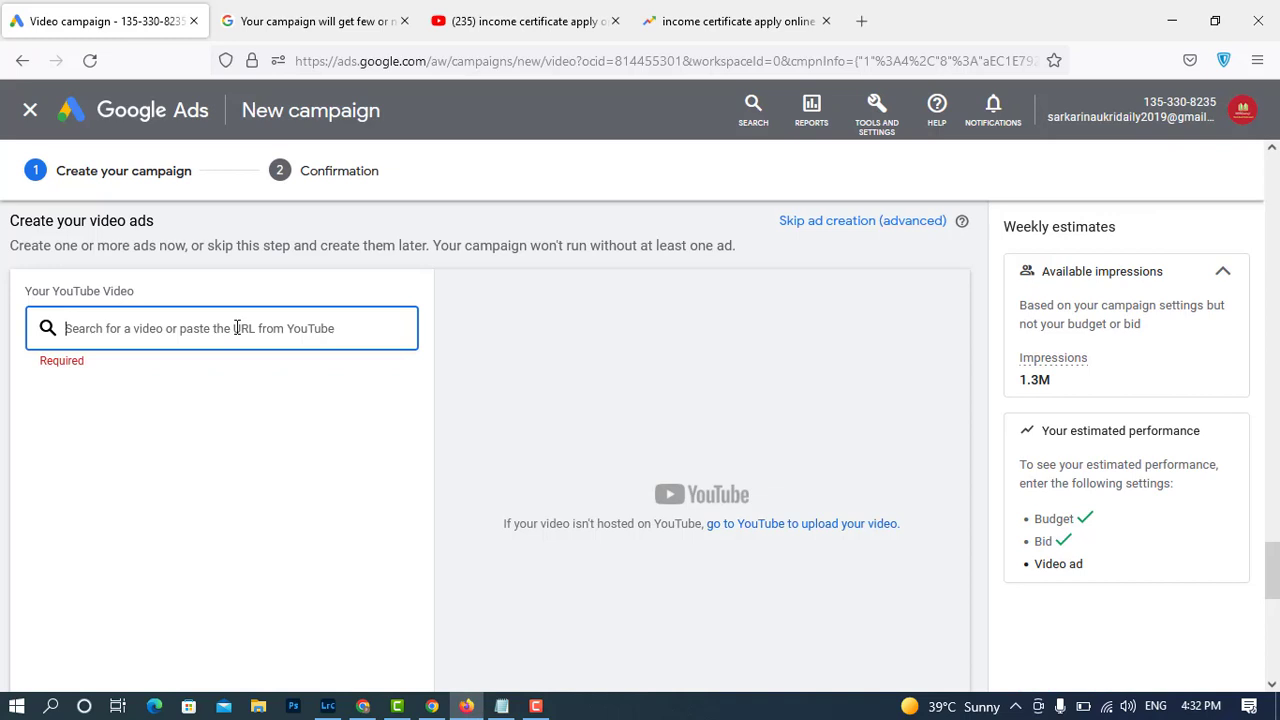
text(https://www.youtube.com/watch?v=mIJMyaXOiu4)
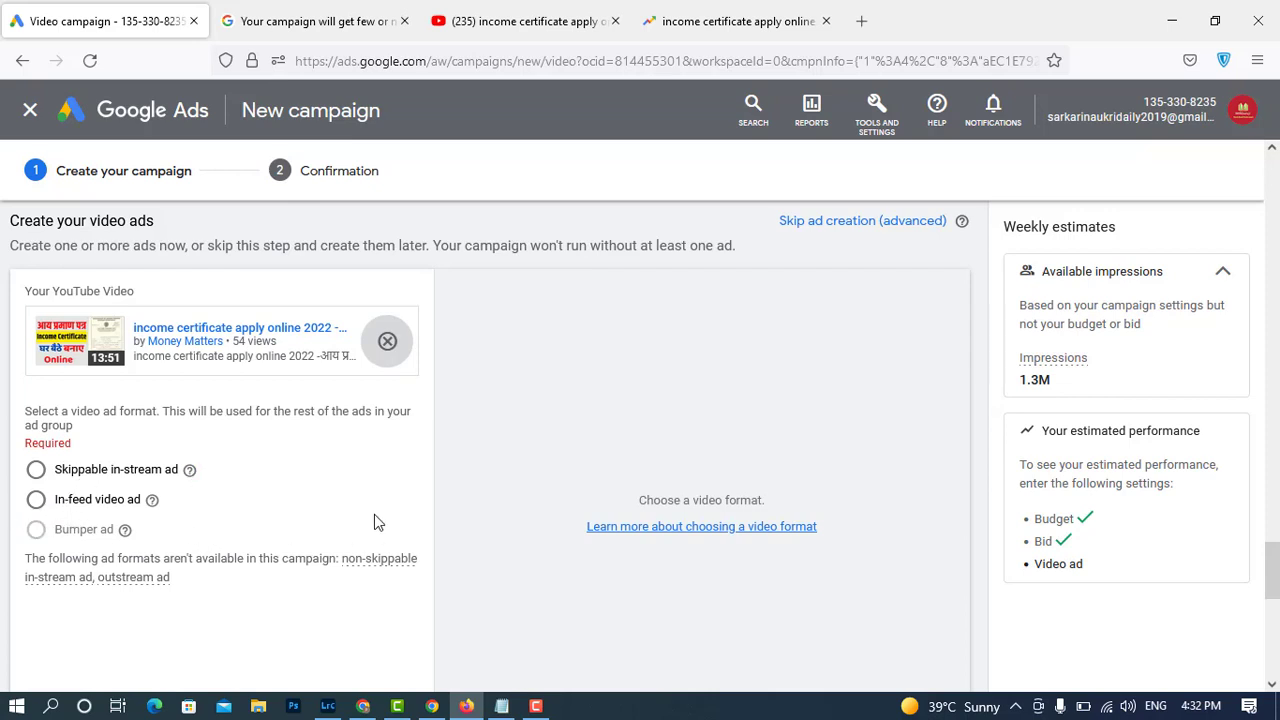
Choose the in-feed video ad format for the attached income certificate video.
click(36, 499)
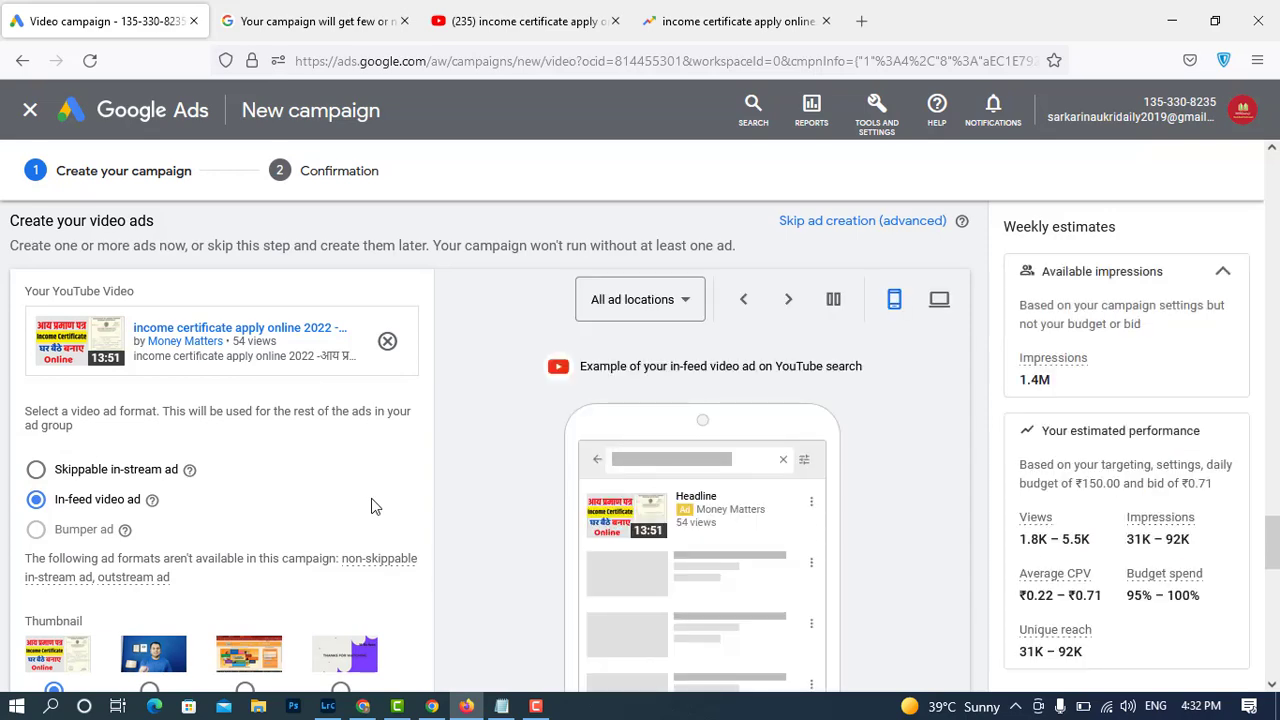
scroll(371, 507, down, 5)
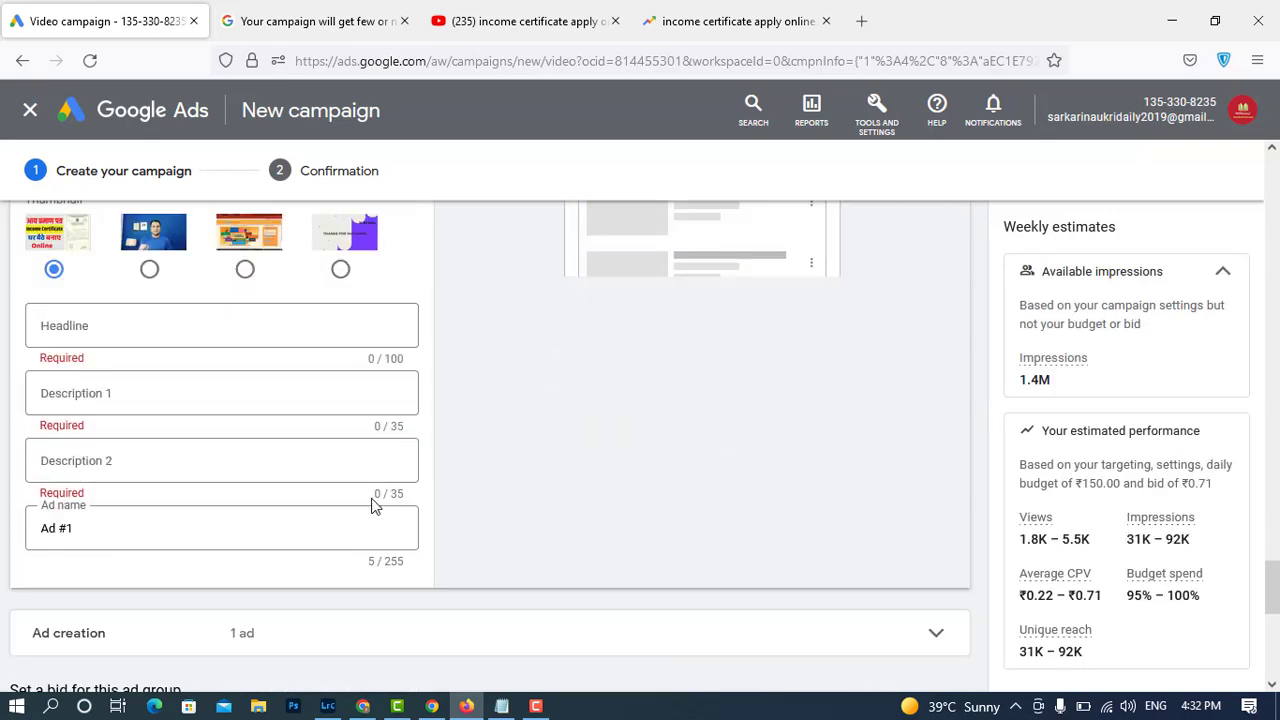
scroll(371, 507, up, 3)
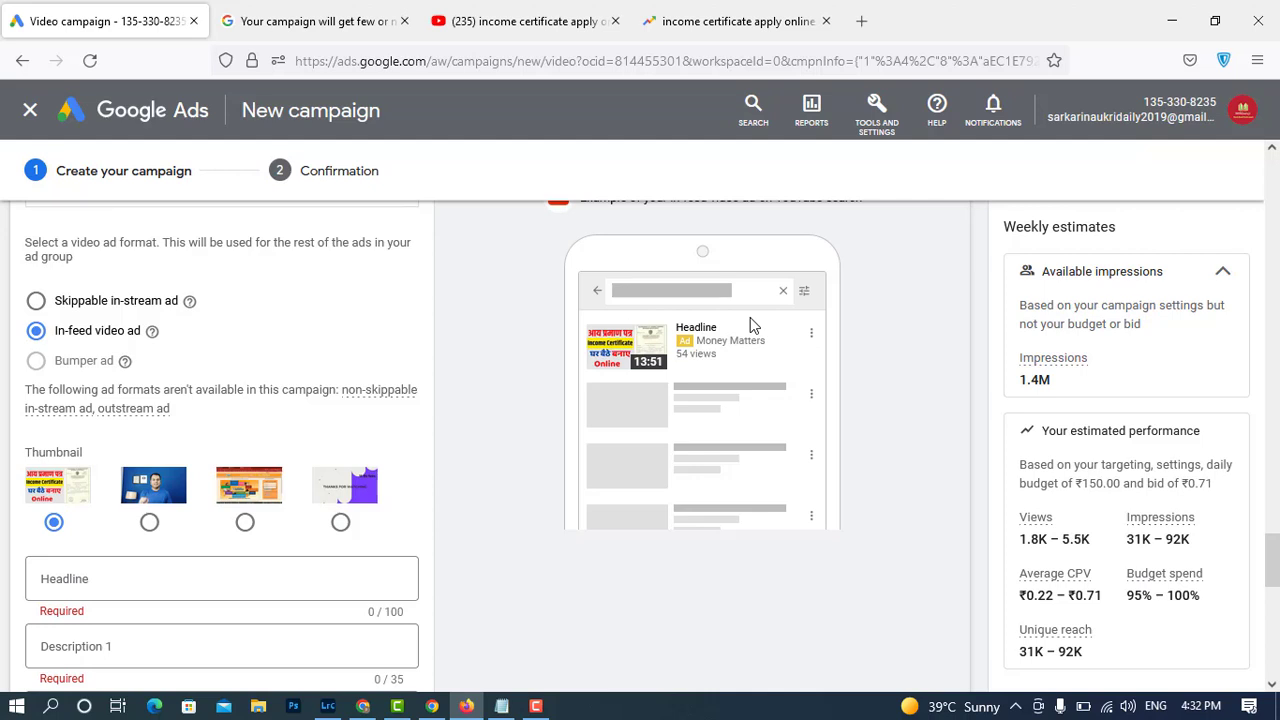
Set the ad headline to "आय प्रमाण पत्र कैसे बनाए ऑनलाइन", copied from the video's title on its YouTube page in Chrome.
click(283, 574)
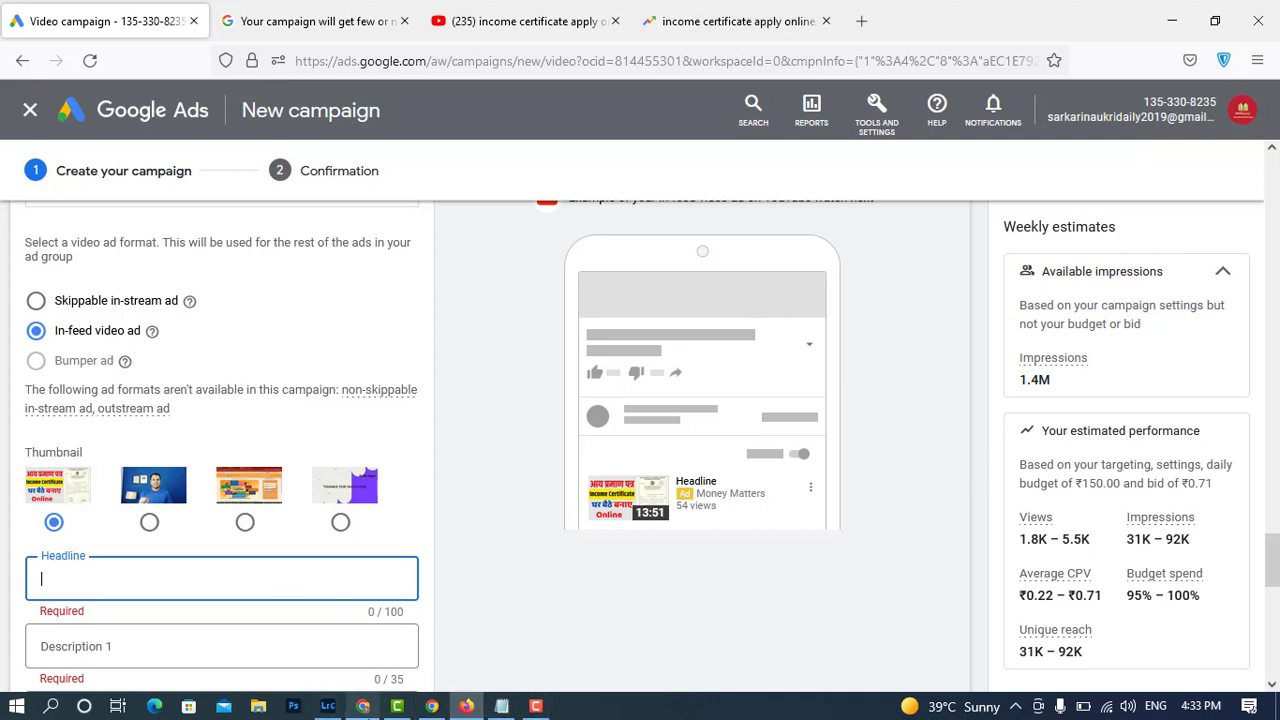
click(363, 706)
scroll(400, 540, down, 2)
drag(318, 451, 556, 452)
key(ctrl+c)
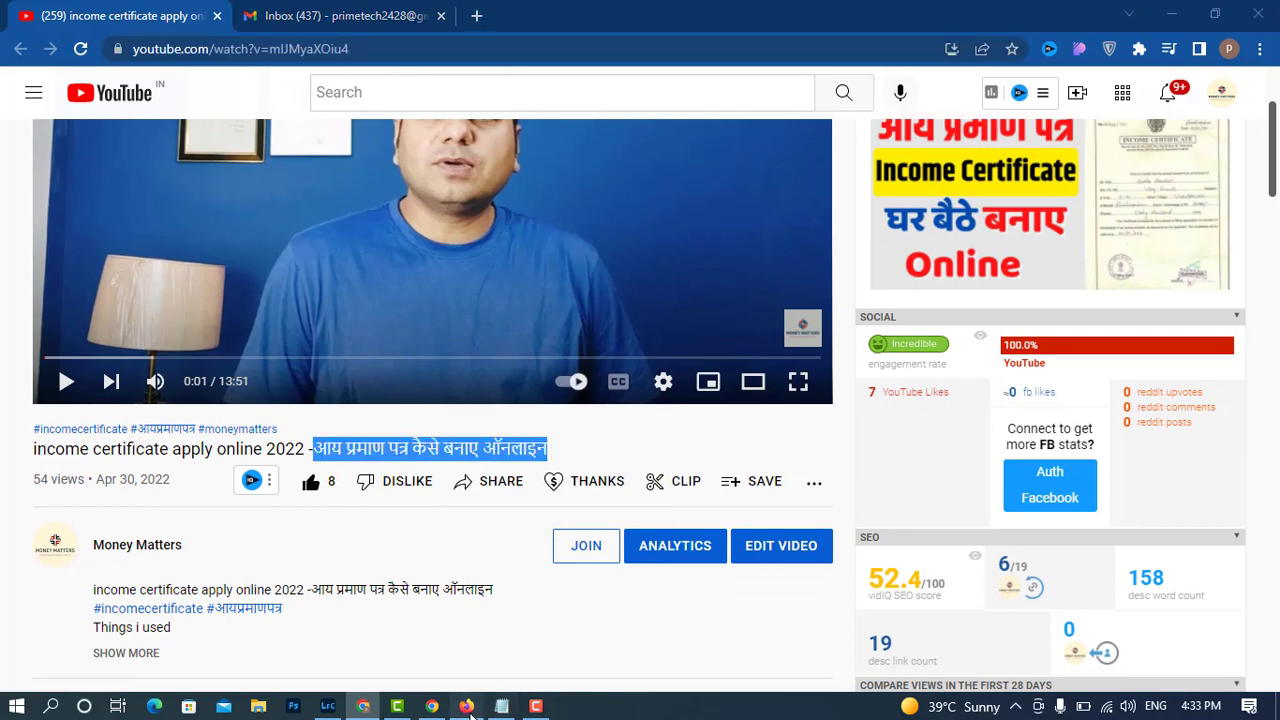
click(466, 706)
click(241, 582)
key(ctrl+v)
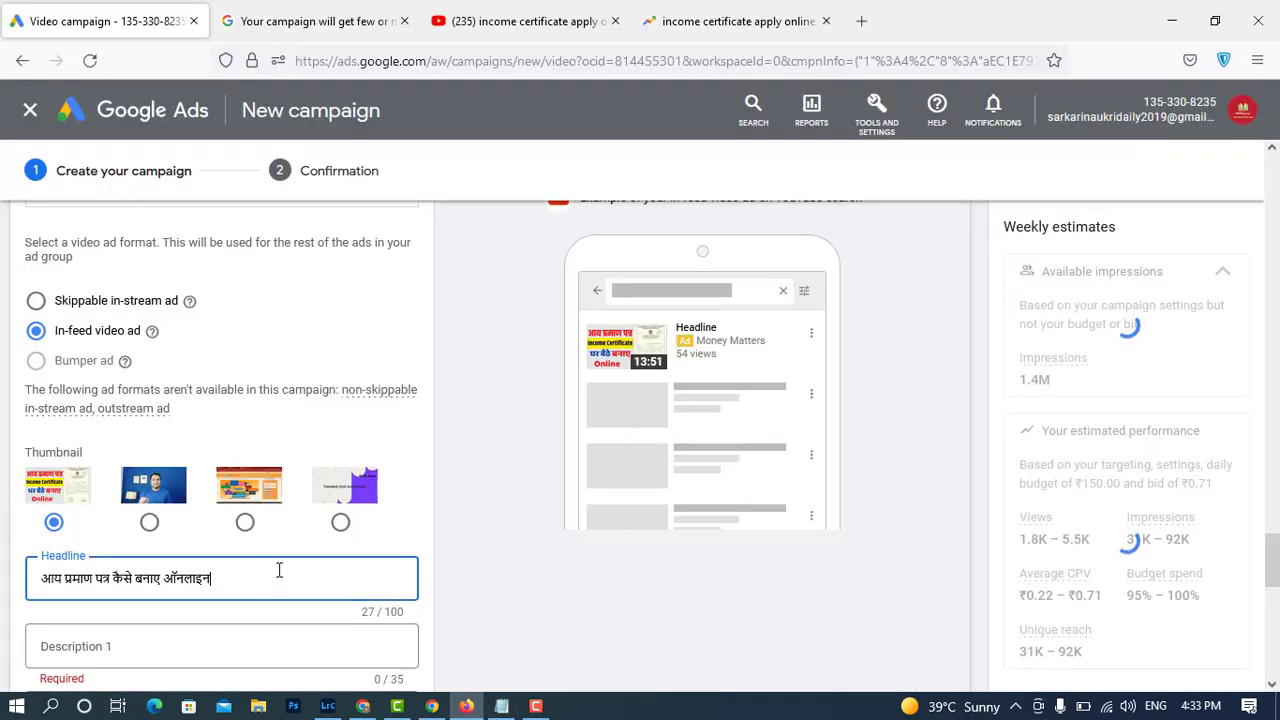
Enter "How to make income certificate" as the ad's Description 1.
scroll(270, 568, down, 2)
click(175, 476)
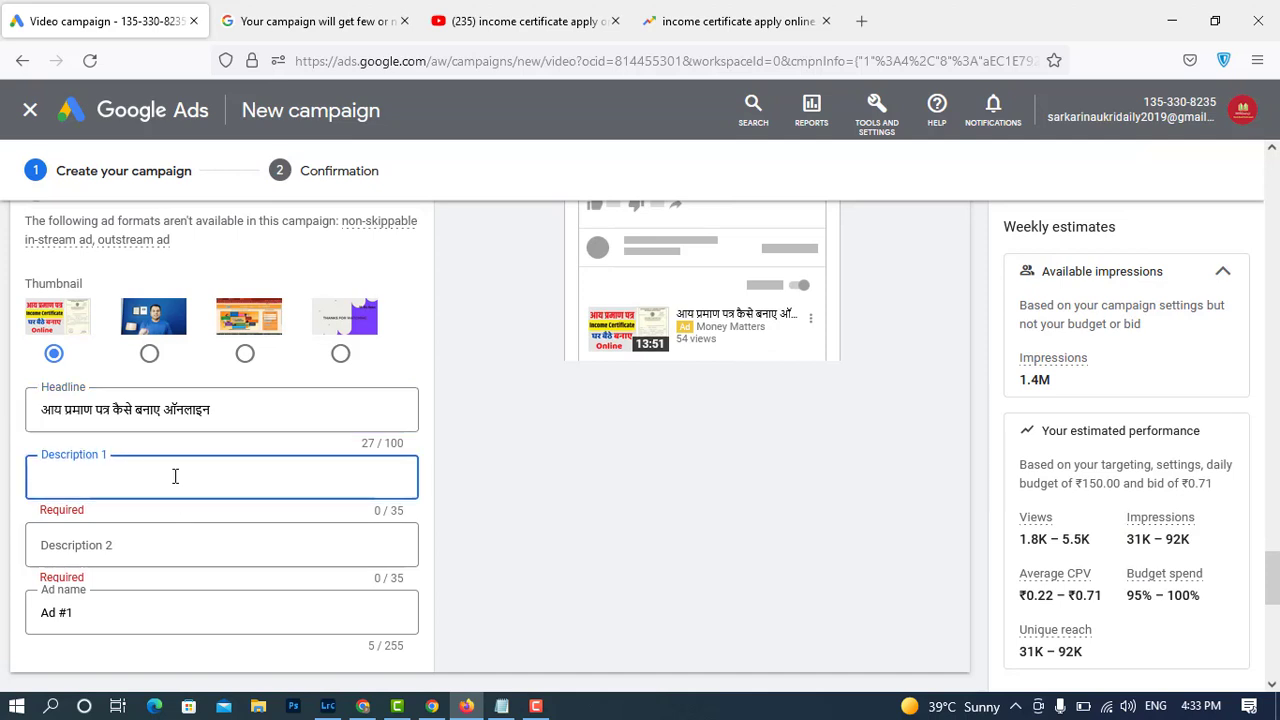
text(How to )
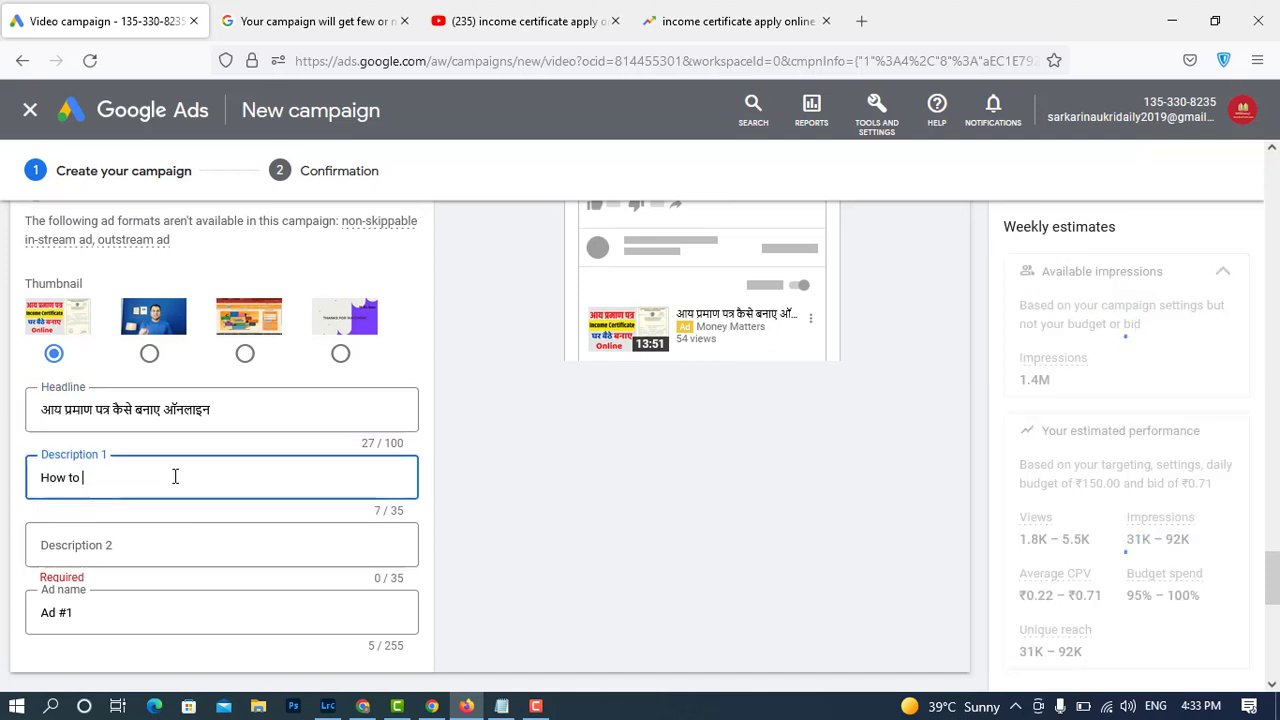
text(make )
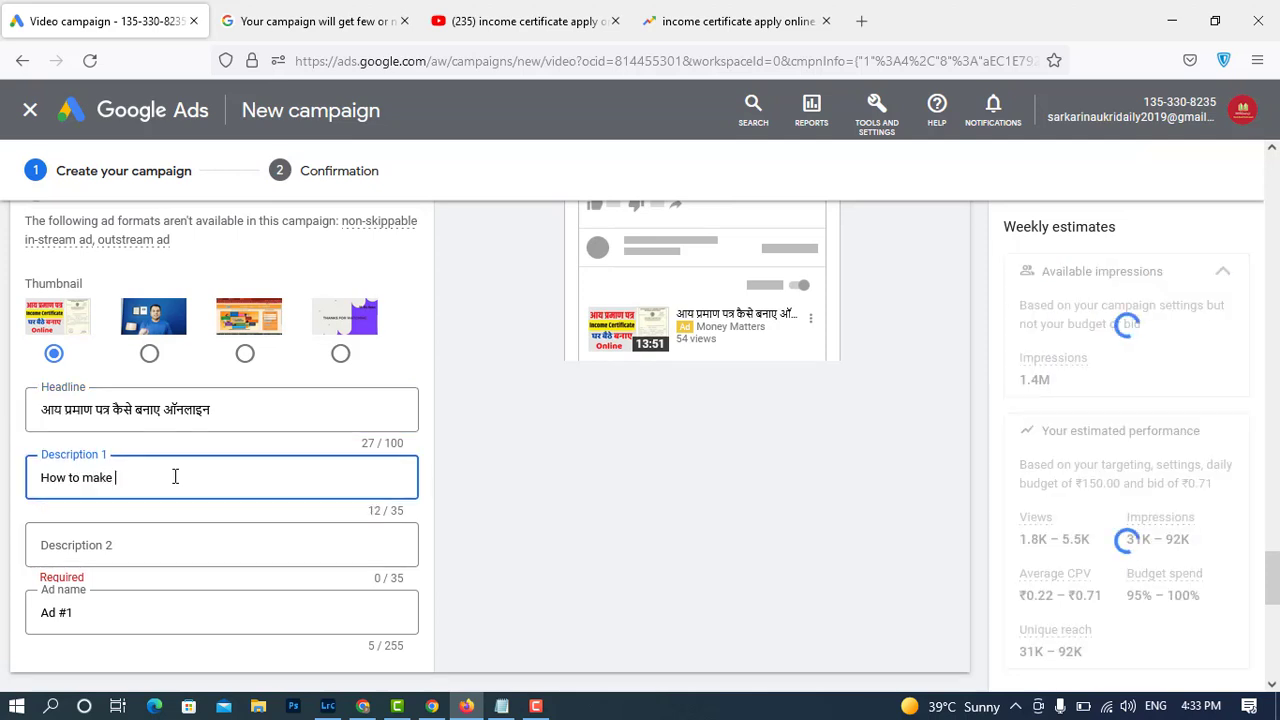
text(inco)
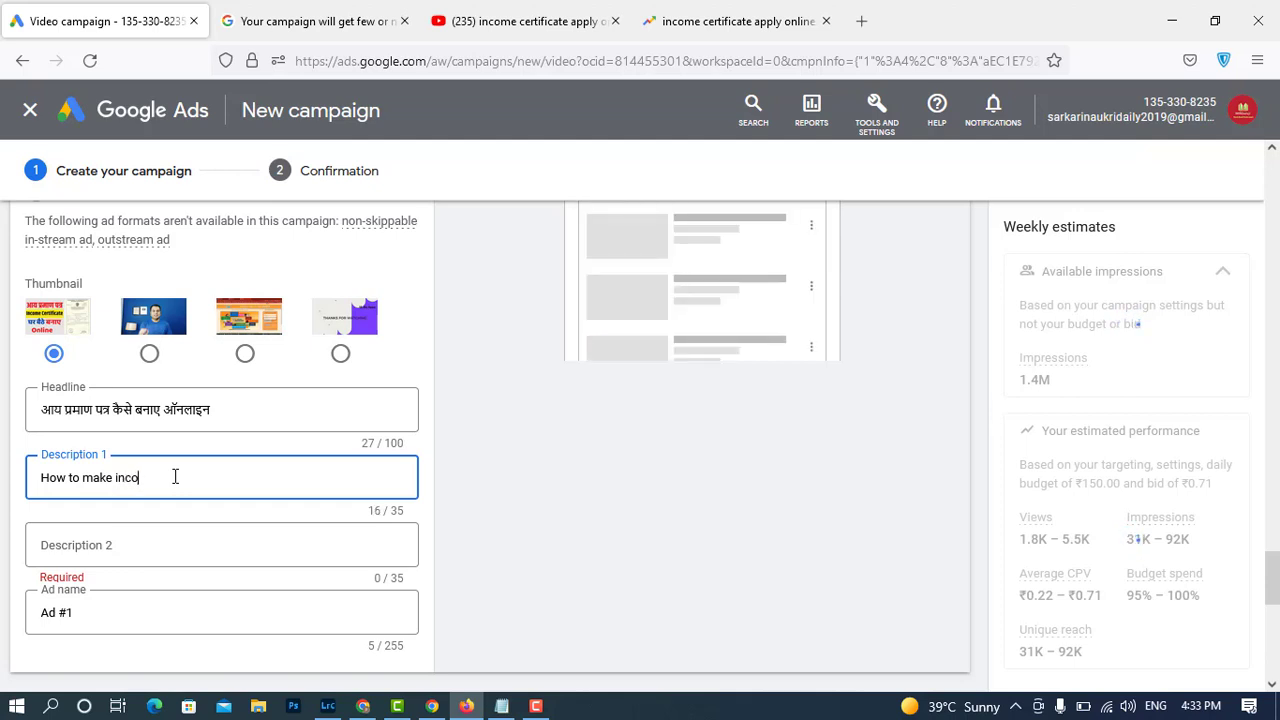
text(me certificate onlone)
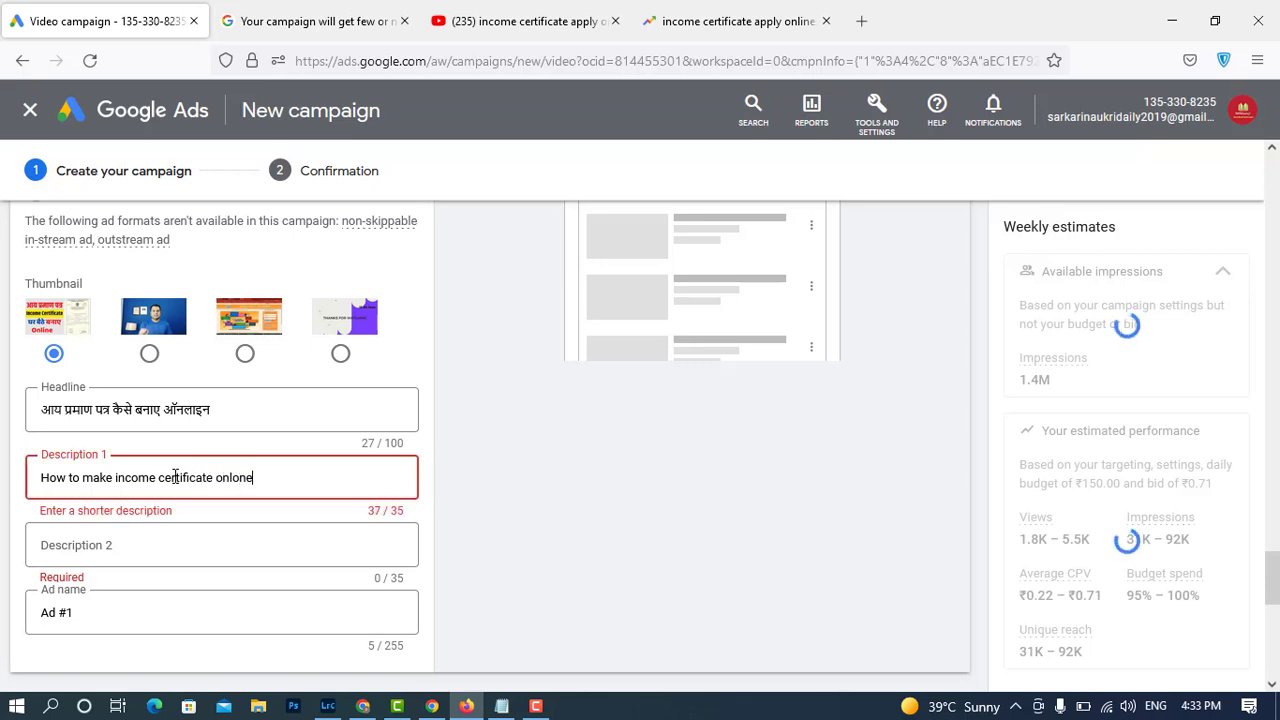
key(BackSpace)
key(BackSpace)
key(BackSpace)
key(BackSpace)
key(BackSpace)
key(BackSpace)
key(BackSpace)
key(BackSpace)
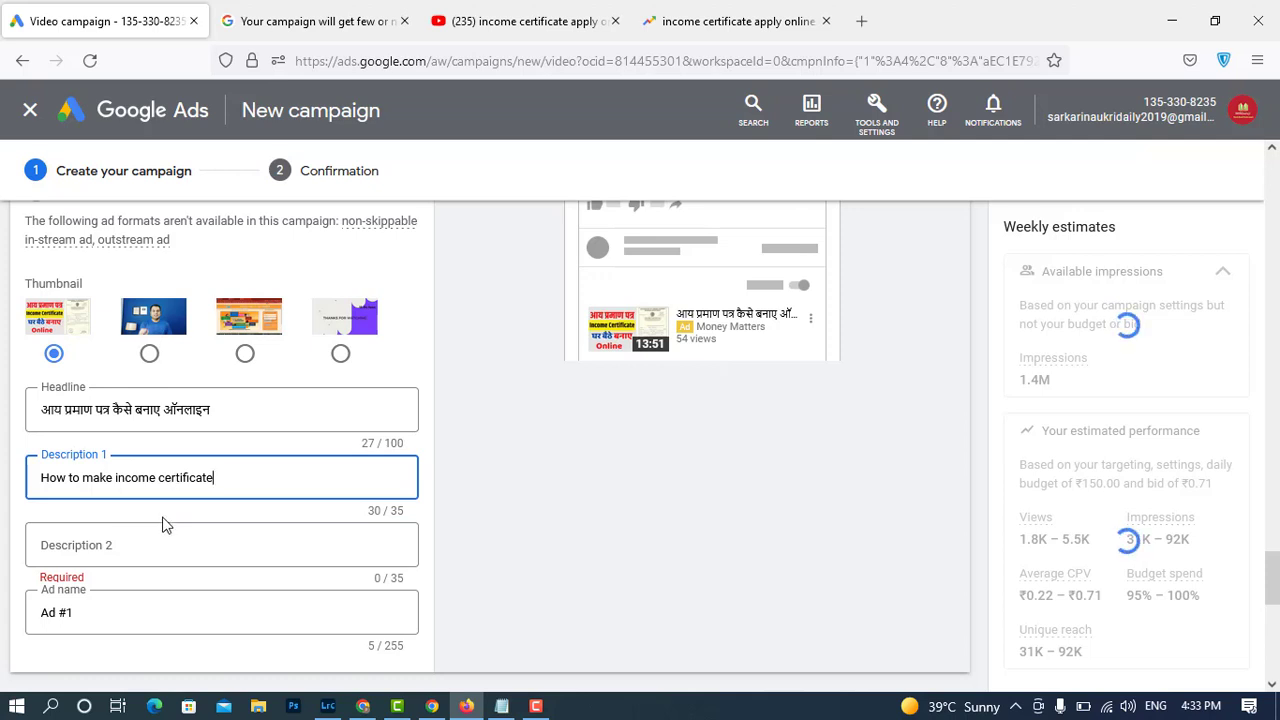
Enter "Online income certificate" as Description 2, reusing the phrase income certificate from Description 1.
click(156, 547)
text(Online)
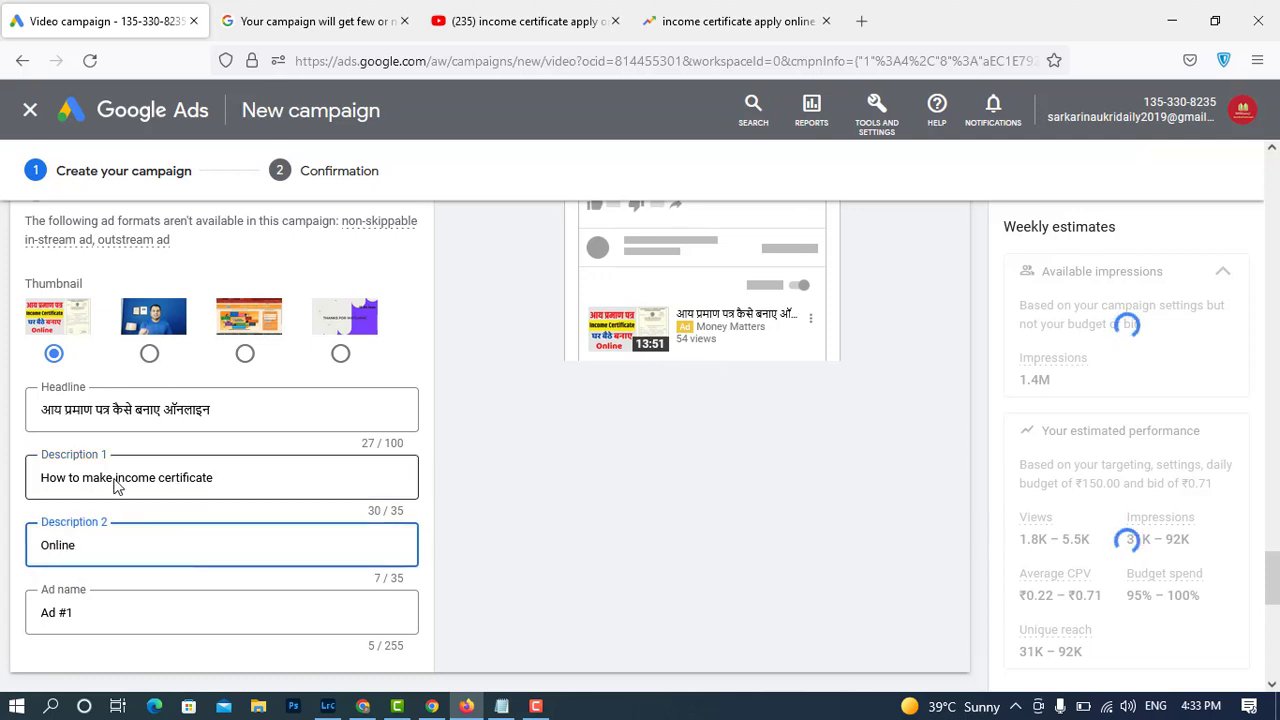
drag(114, 478, 221, 478)
key(ctrl+c)
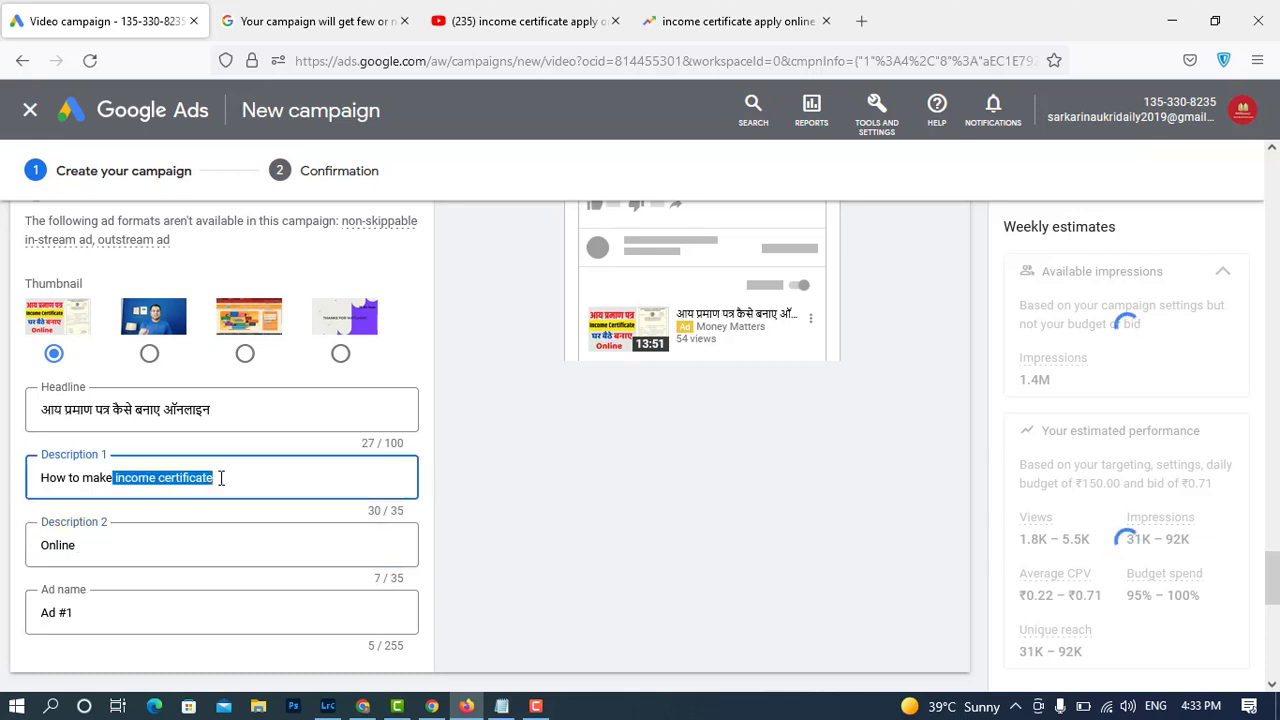
click(171, 542)
key(ctrl+v)
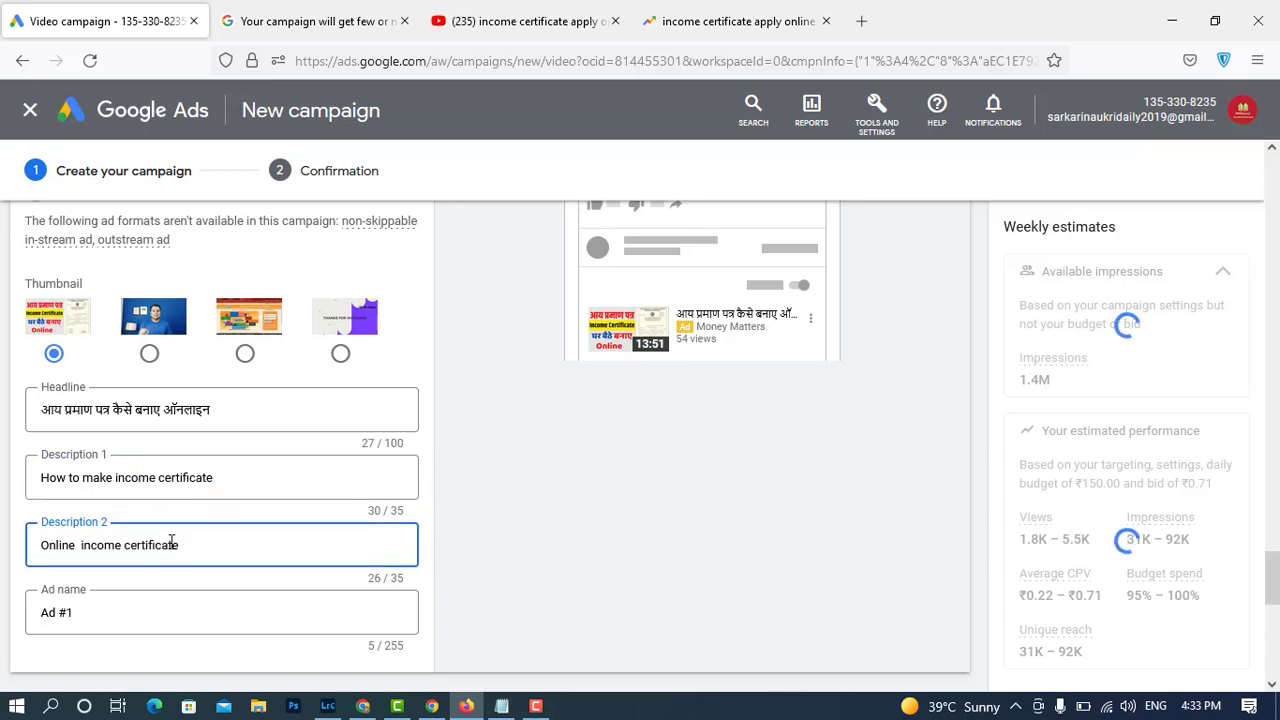
Replace the ad name with "mmincome".
triple_click(38, 616)
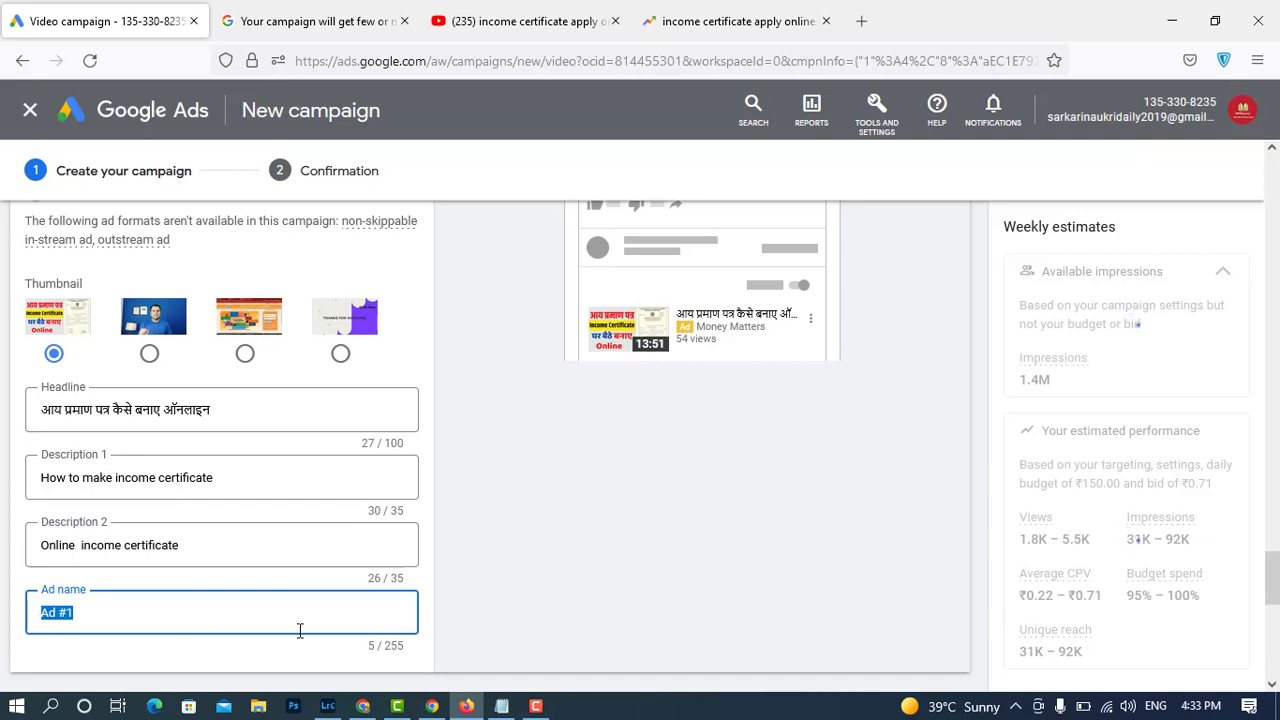
key(BackSpace)
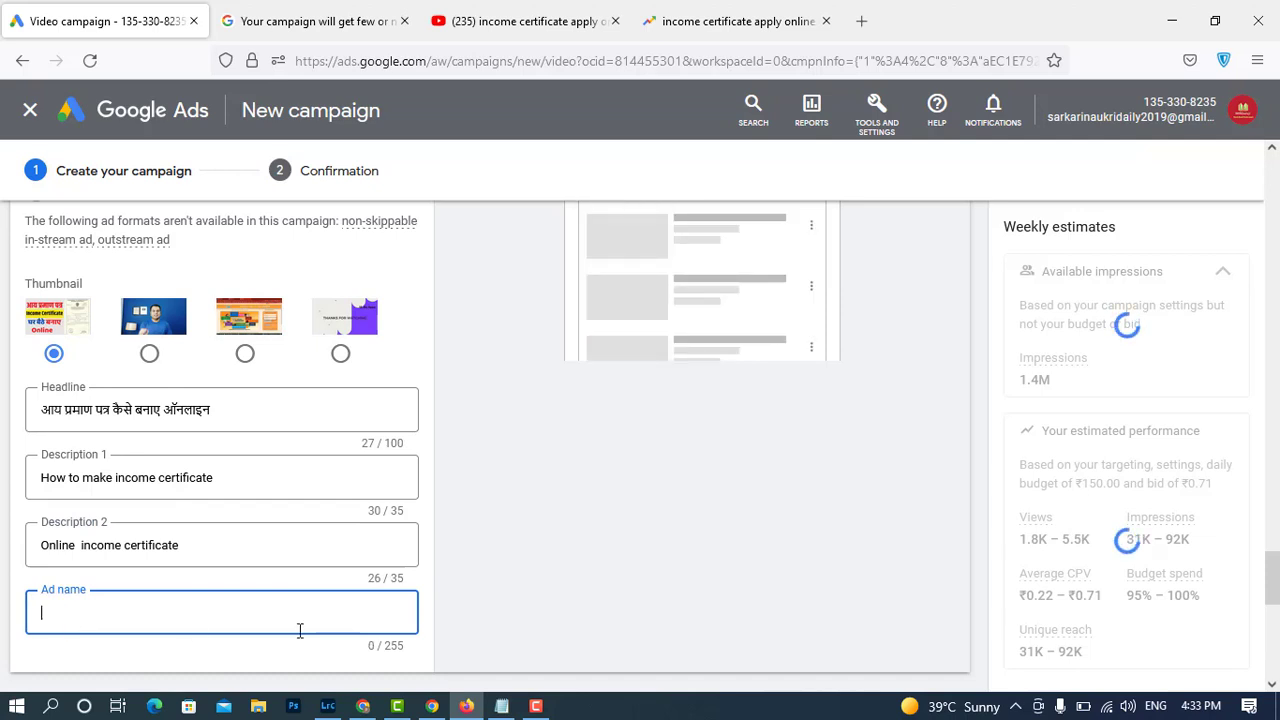
text(mmincome)
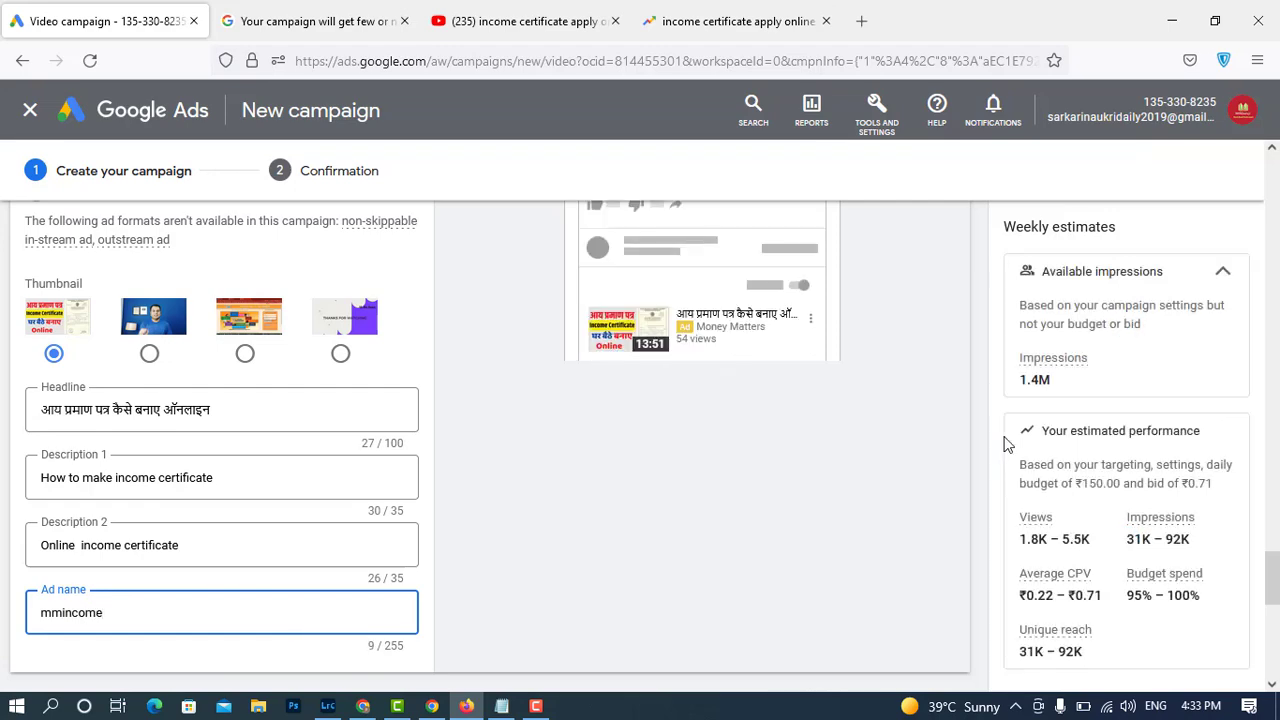
Review the weekly estimates and the ad group's maximum CPV bid, and try to create the campaign.
scroll(877, 391, down, 3)
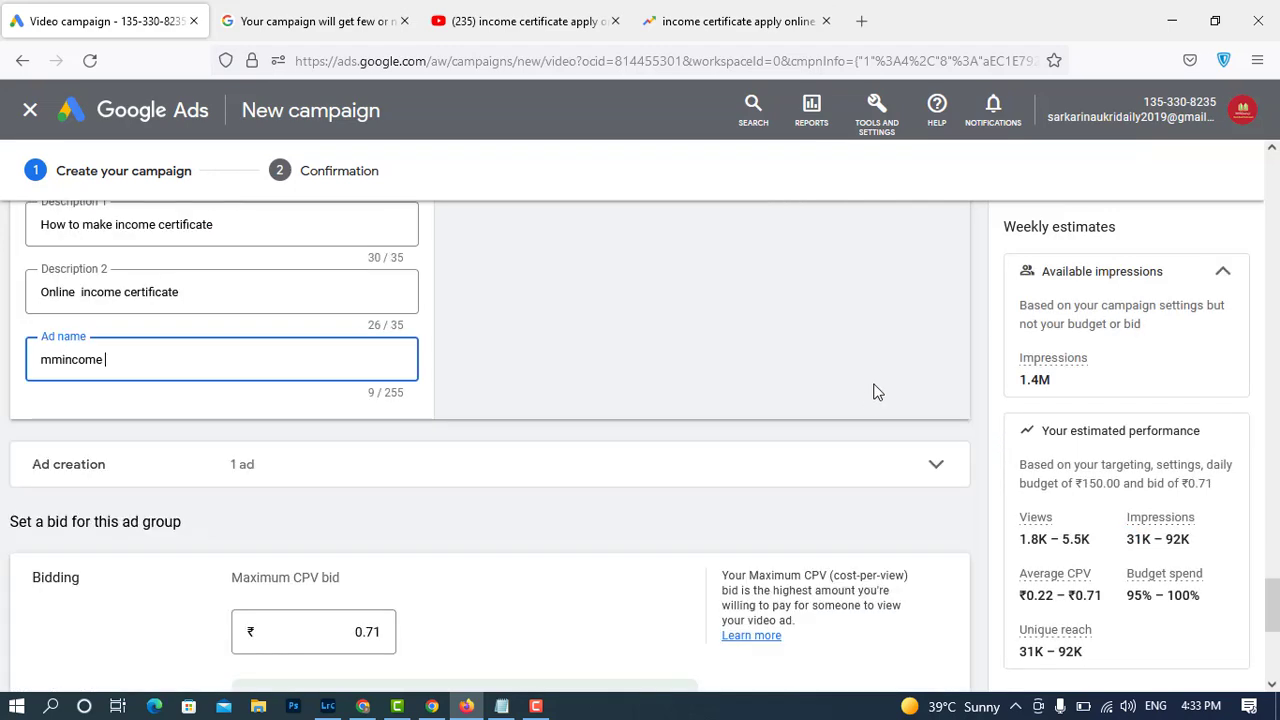
scroll(1130, 430, up, 2)
scroll(1130, 432, down, 1)
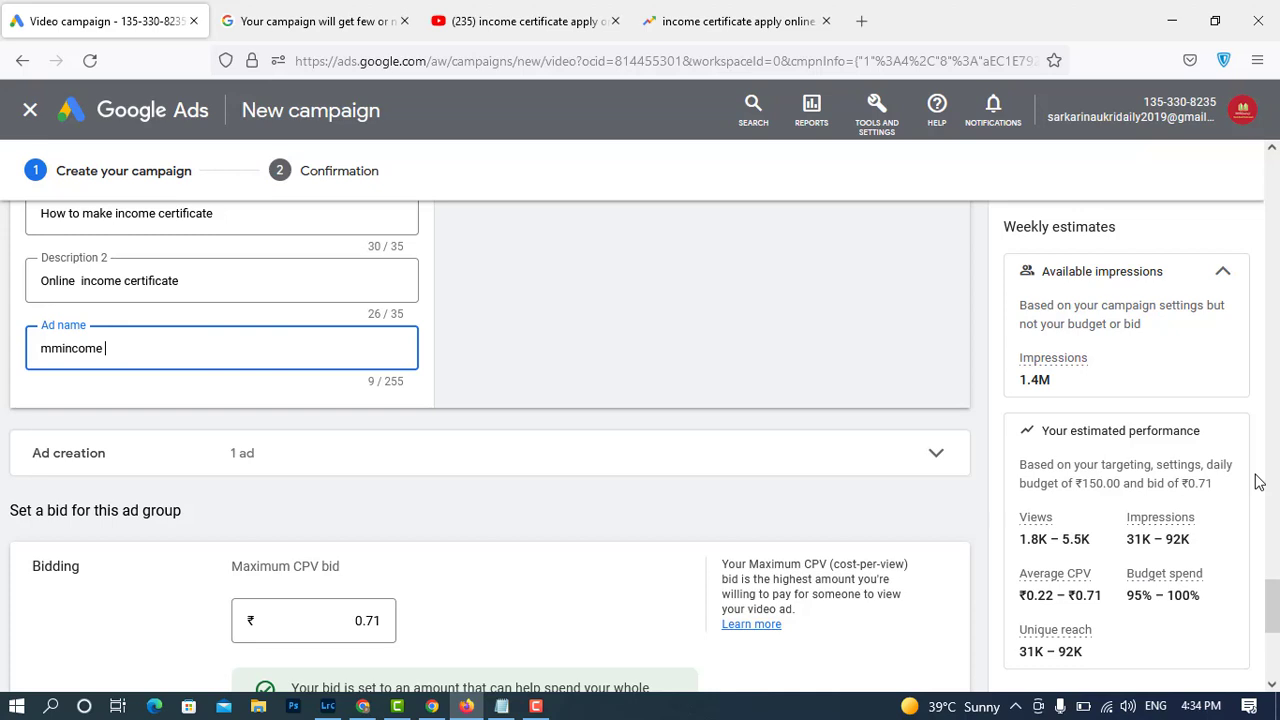
scroll(1211, 586, down, 3)
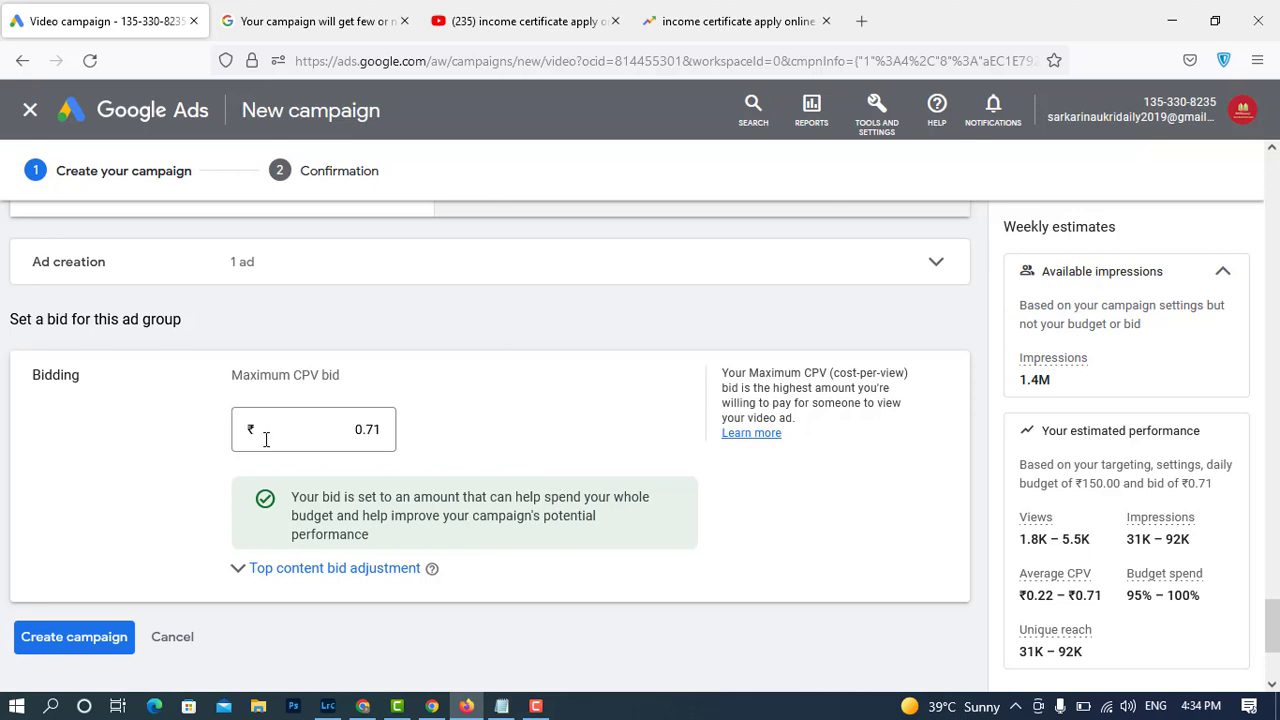
click(70, 640)
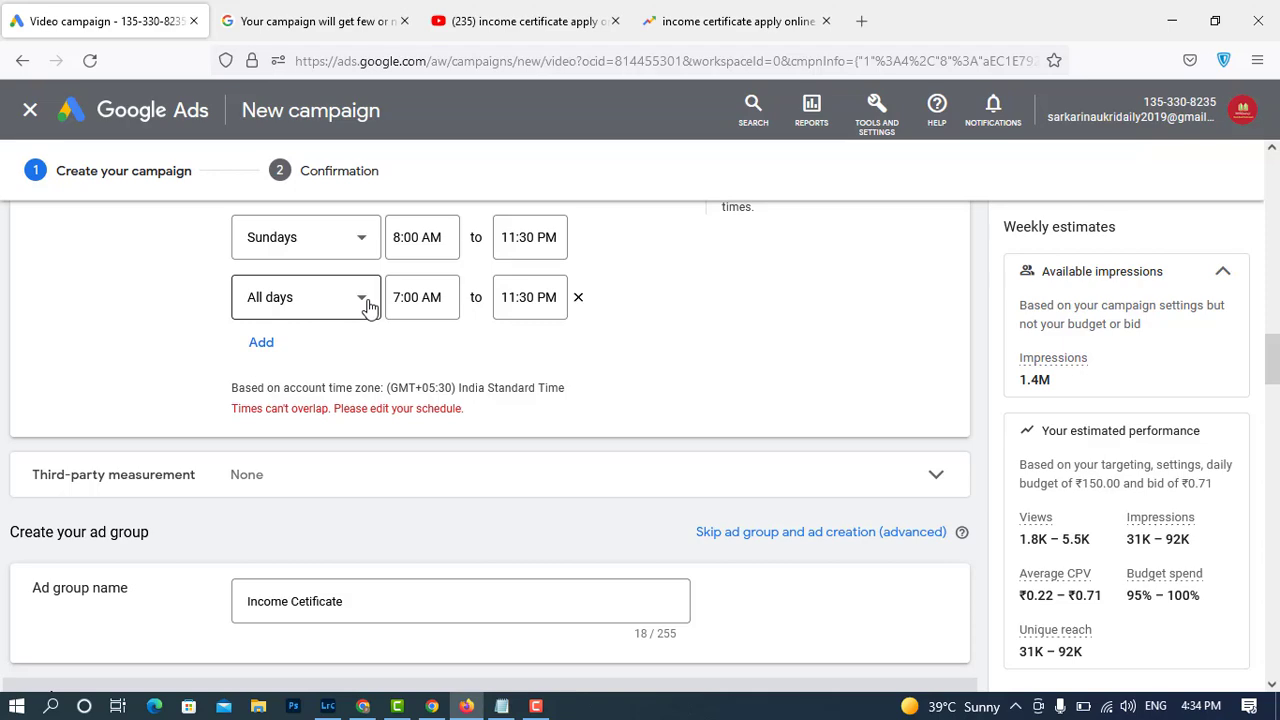
Remove the All days 7:00 AM to 11:30 PM entry and the Saturdays 5:00 PM to 12:00 AM entry from the ad schedule.
scroll(368, 307, up, 2)
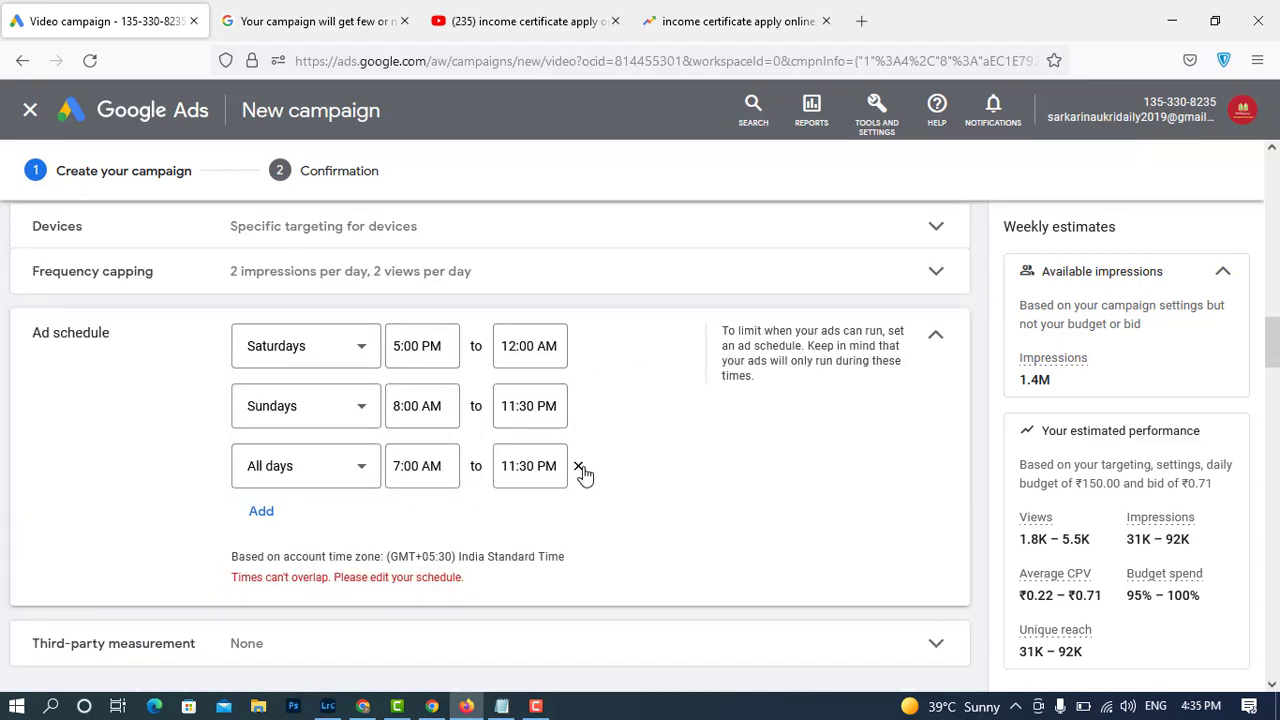
click(580, 469)
scroll(749, 520, down, 5)
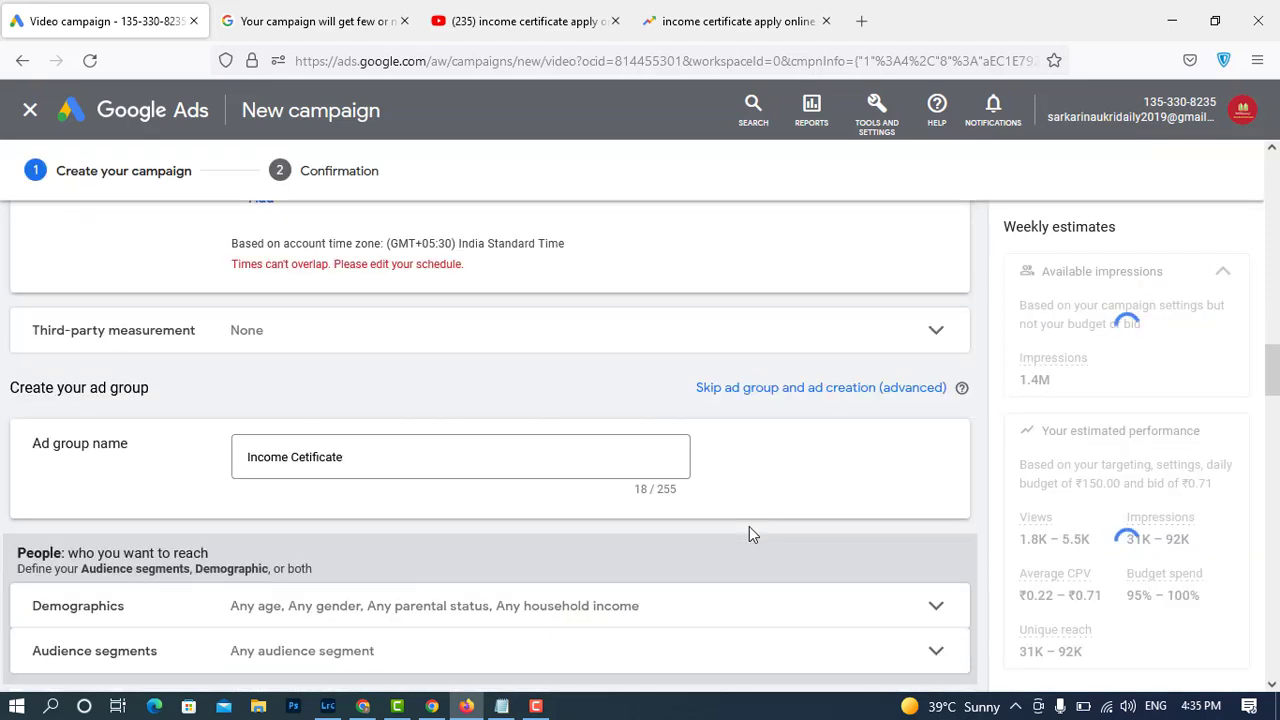
scroll(751, 536, down, 10)
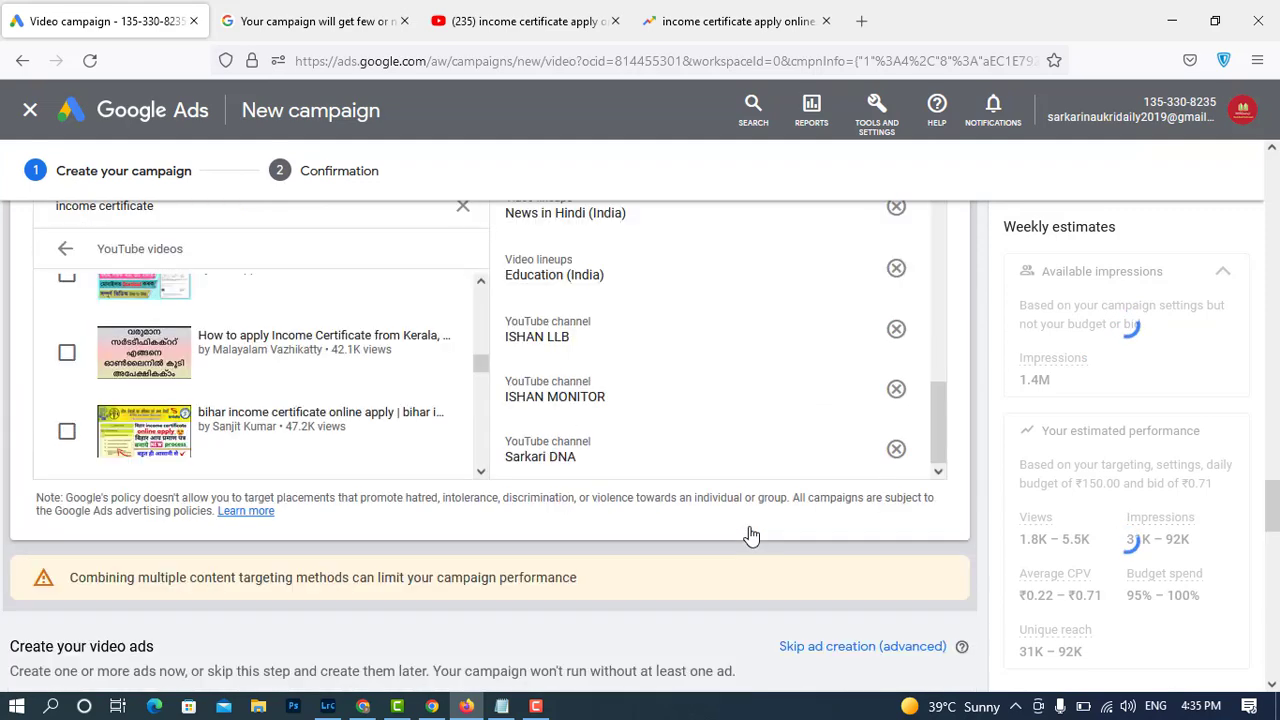
scroll(752, 540, up, 5)
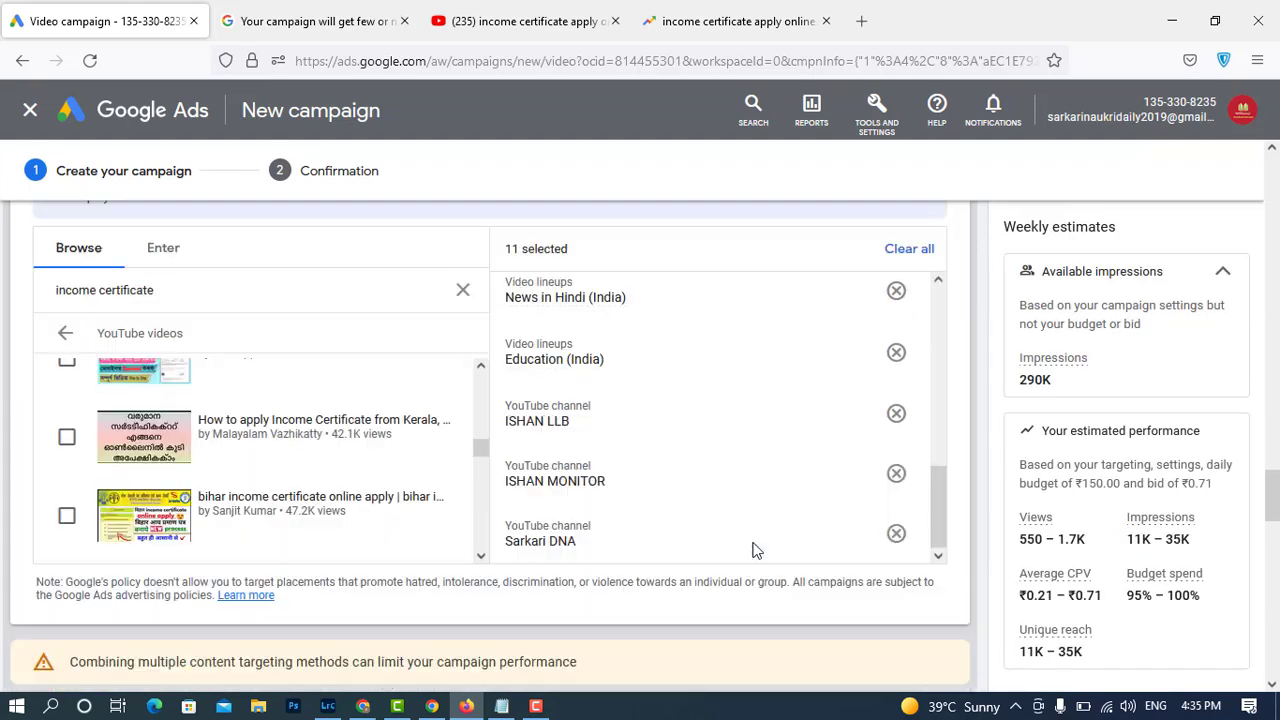
scroll(754, 550, up, 15)
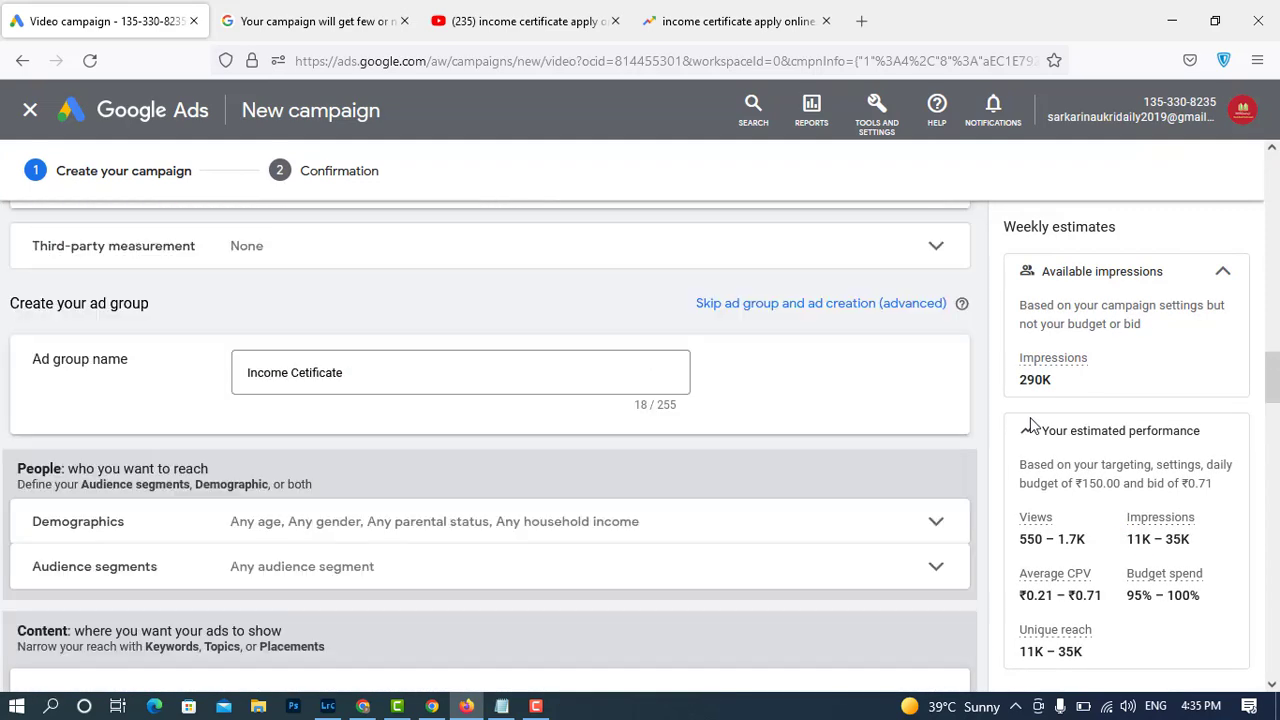
scroll(654, 514, up, 2)
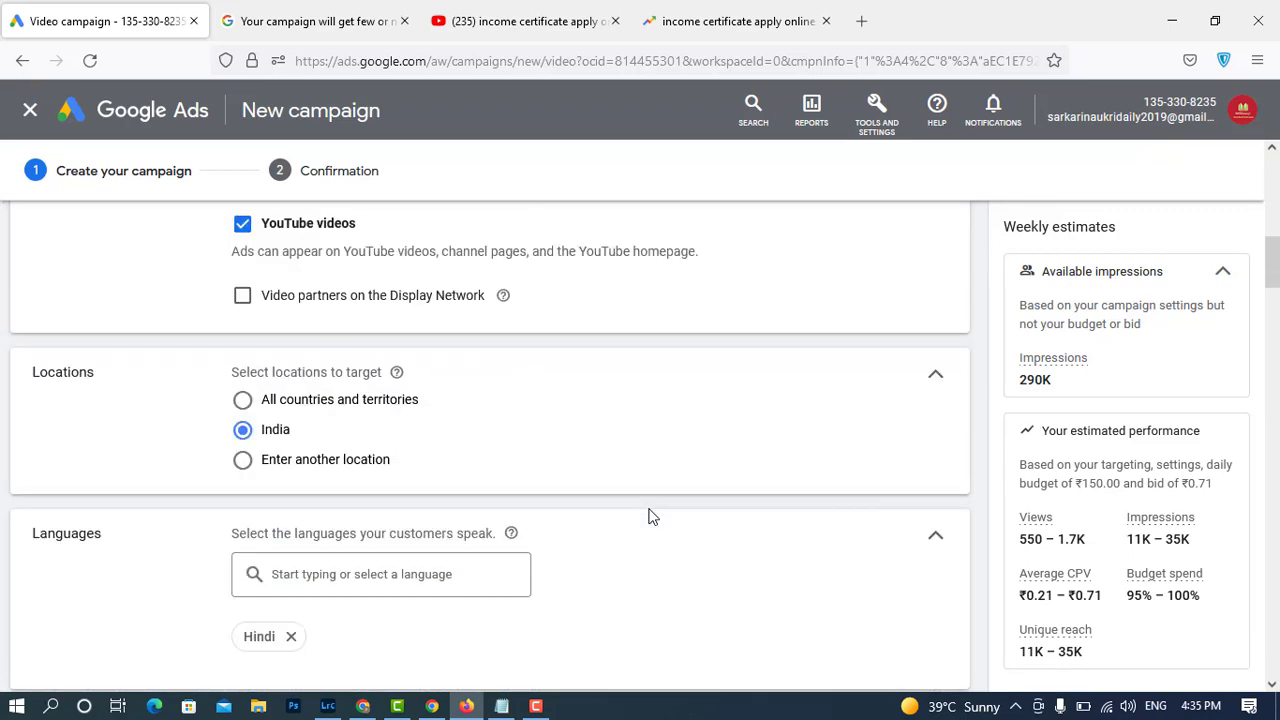
scroll(650, 516, down, 2)
scroll(650, 516, down, 4)
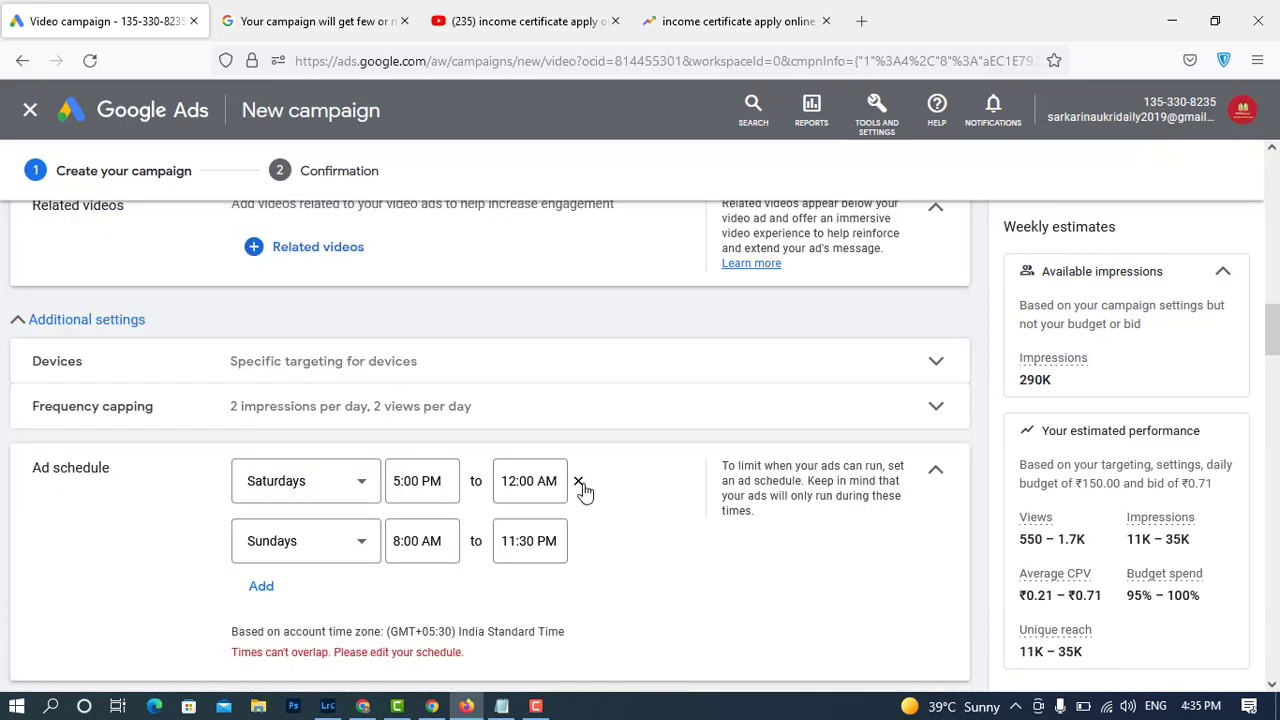
click(578, 484)
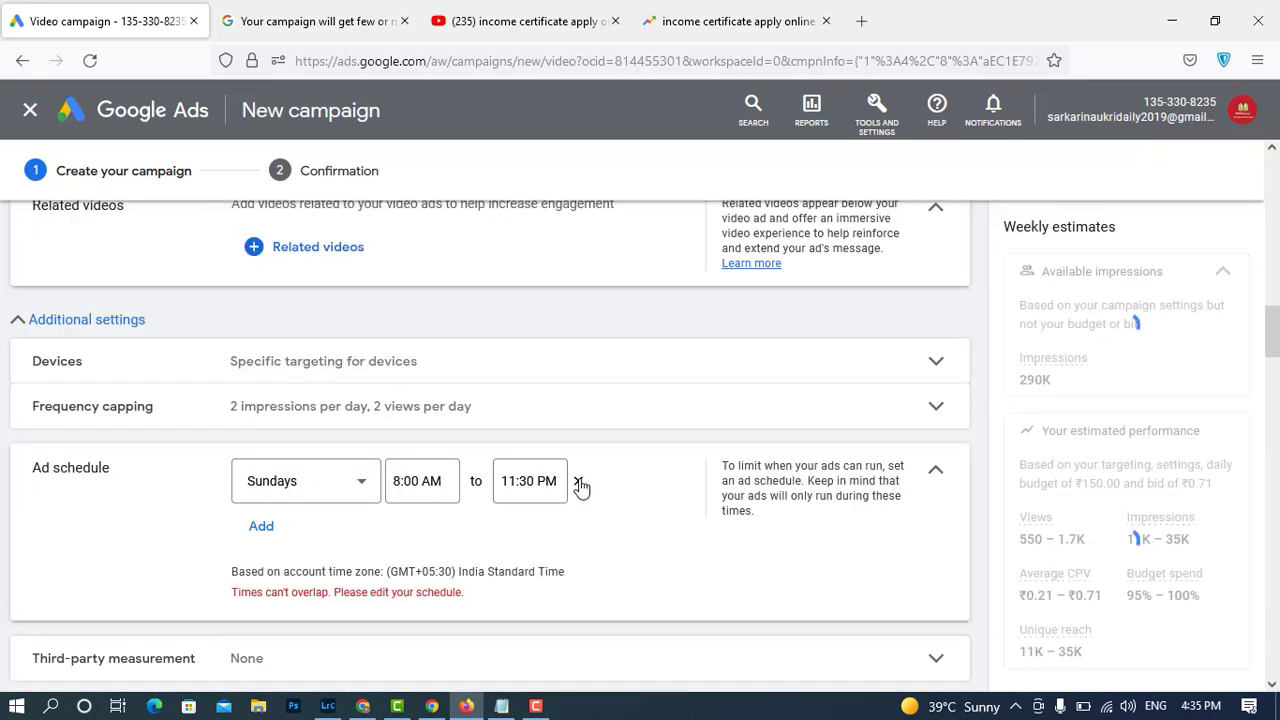
Change the remaining Sundays ad schedule entry to All days with a start time of 7:00 AM.
click(360, 481)
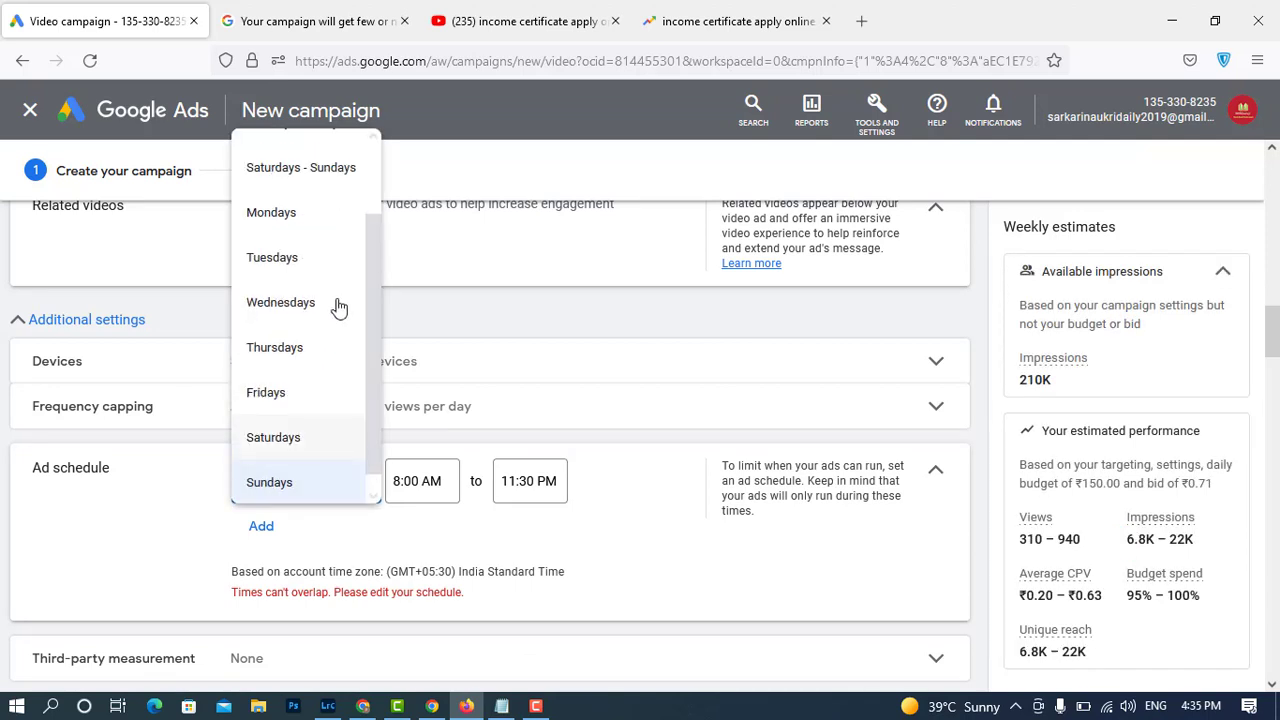
scroll(312, 243, up, 2)
click(274, 170)
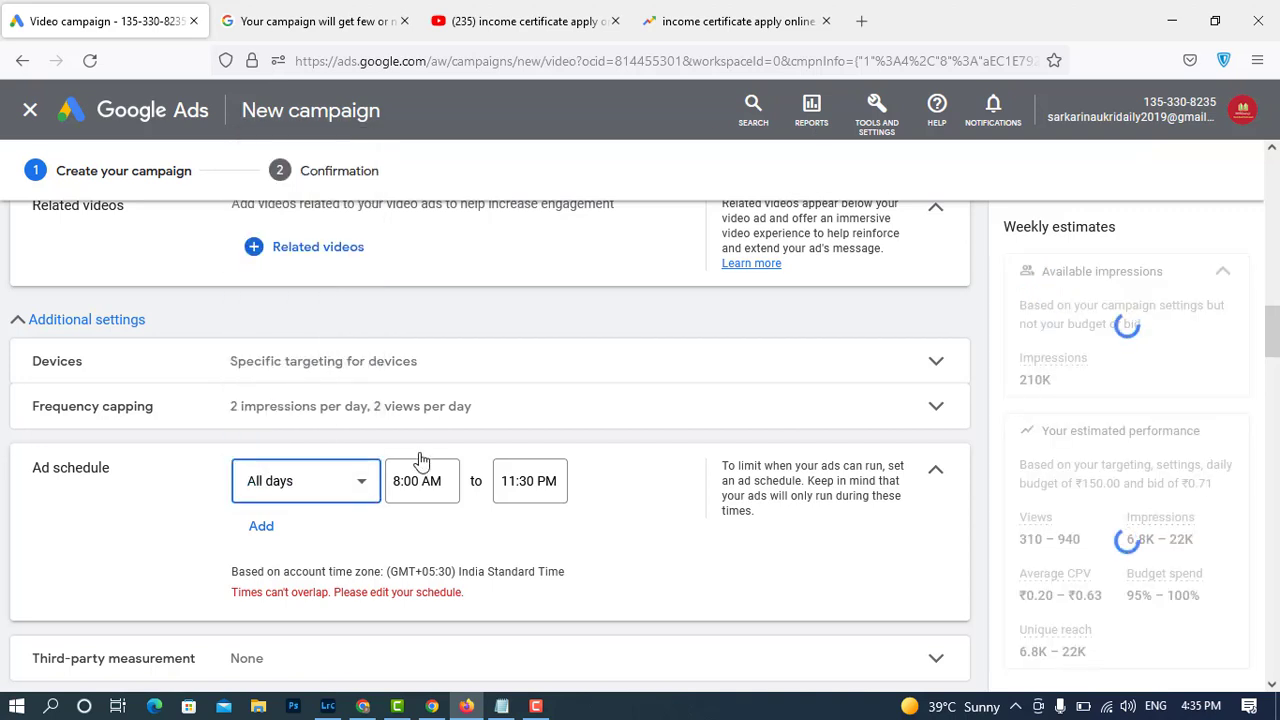
click(452, 485)
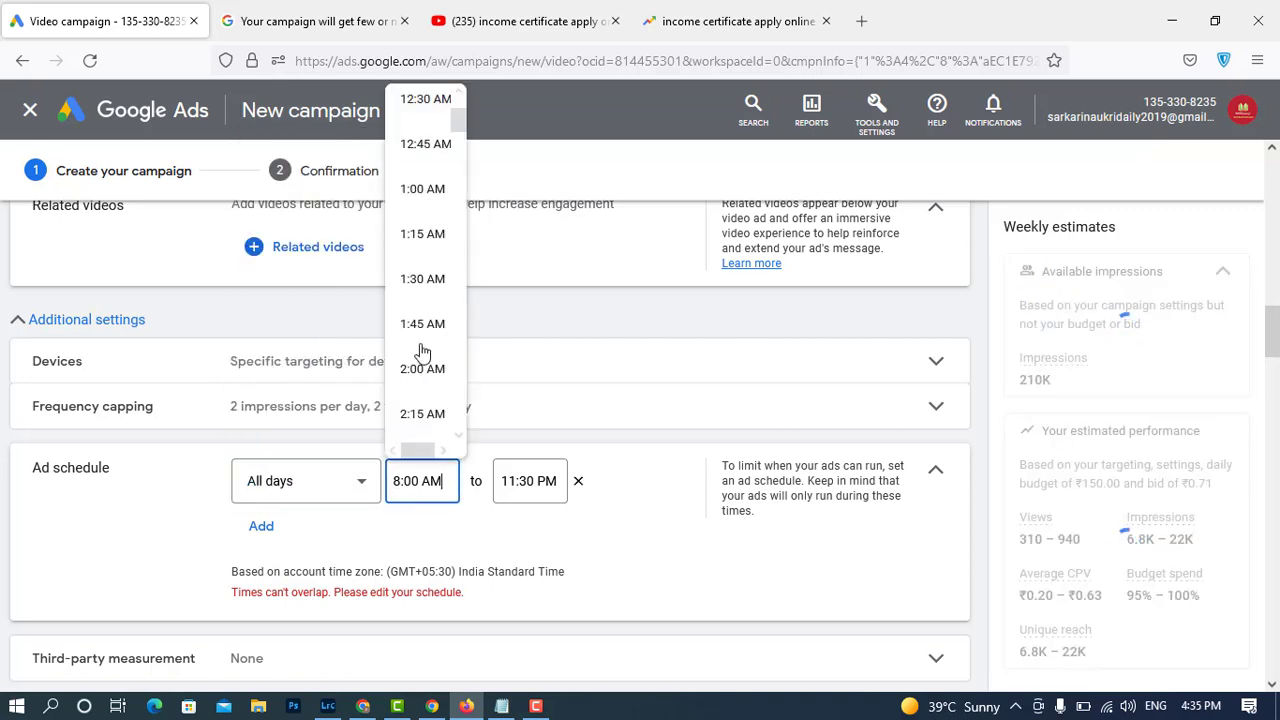
scroll(422, 342, down, 5)
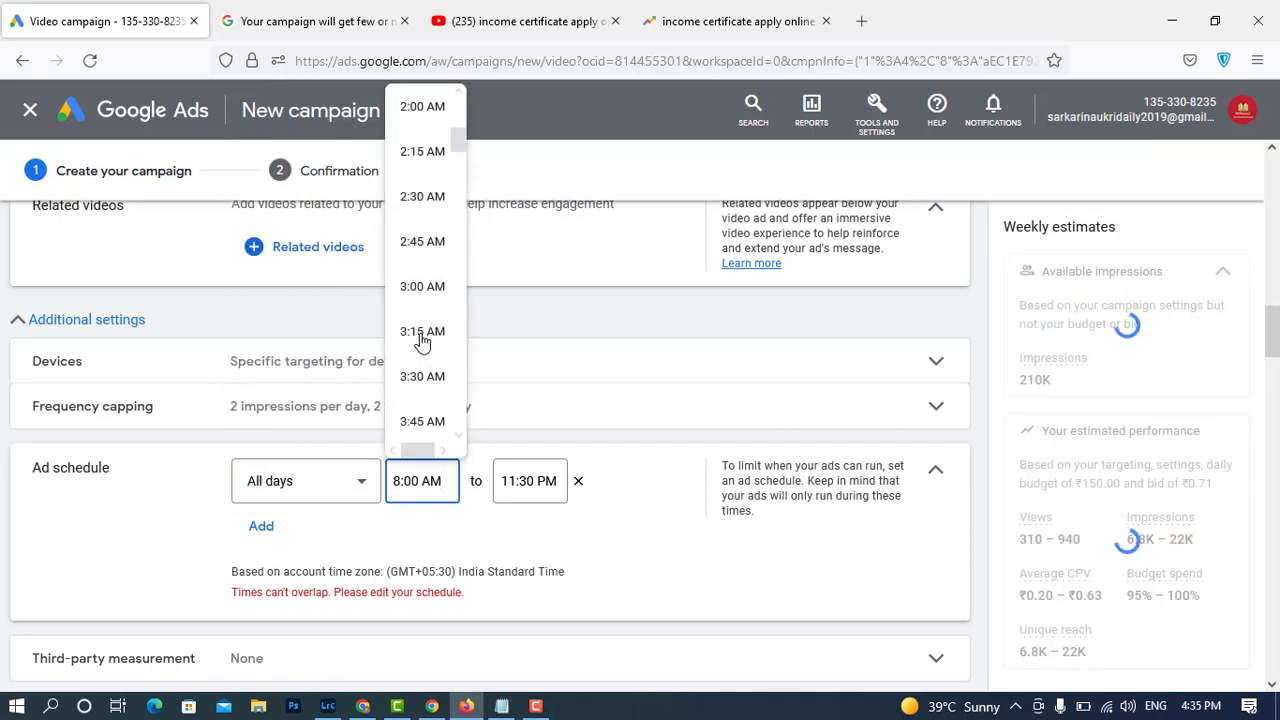
scroll(422, 342, down, 3)
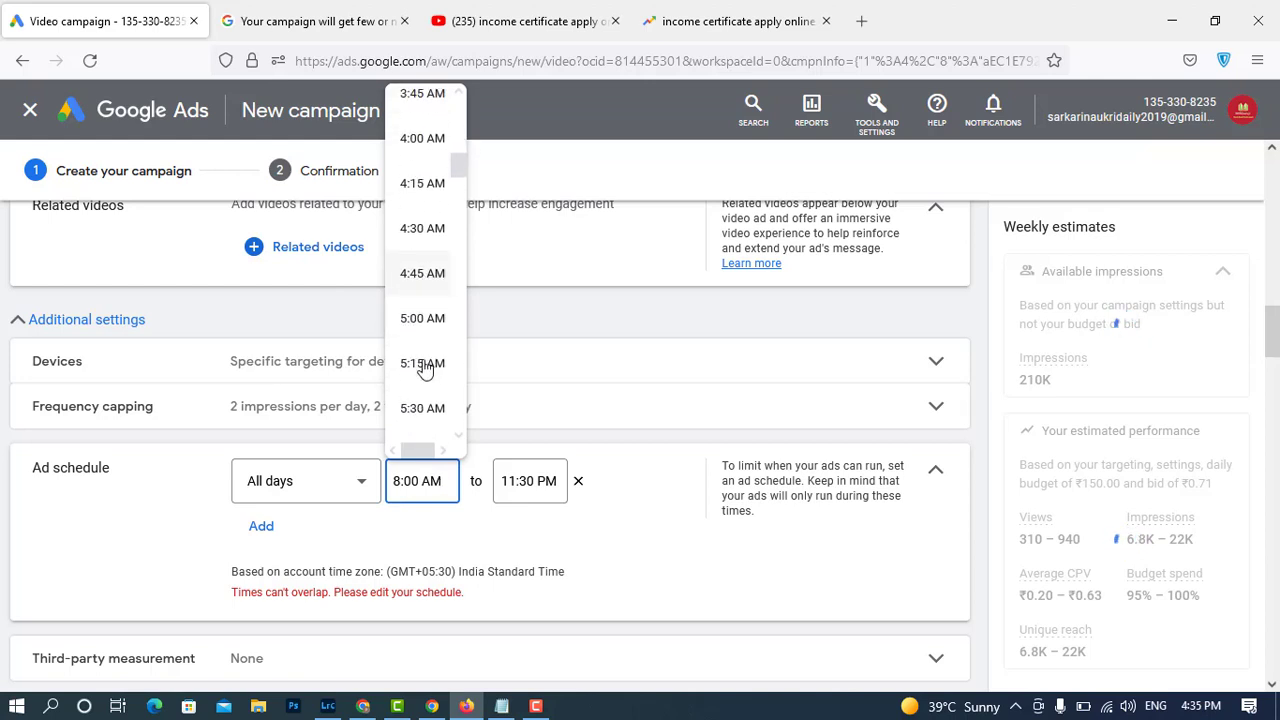
scroll(423, 405, down, 1)
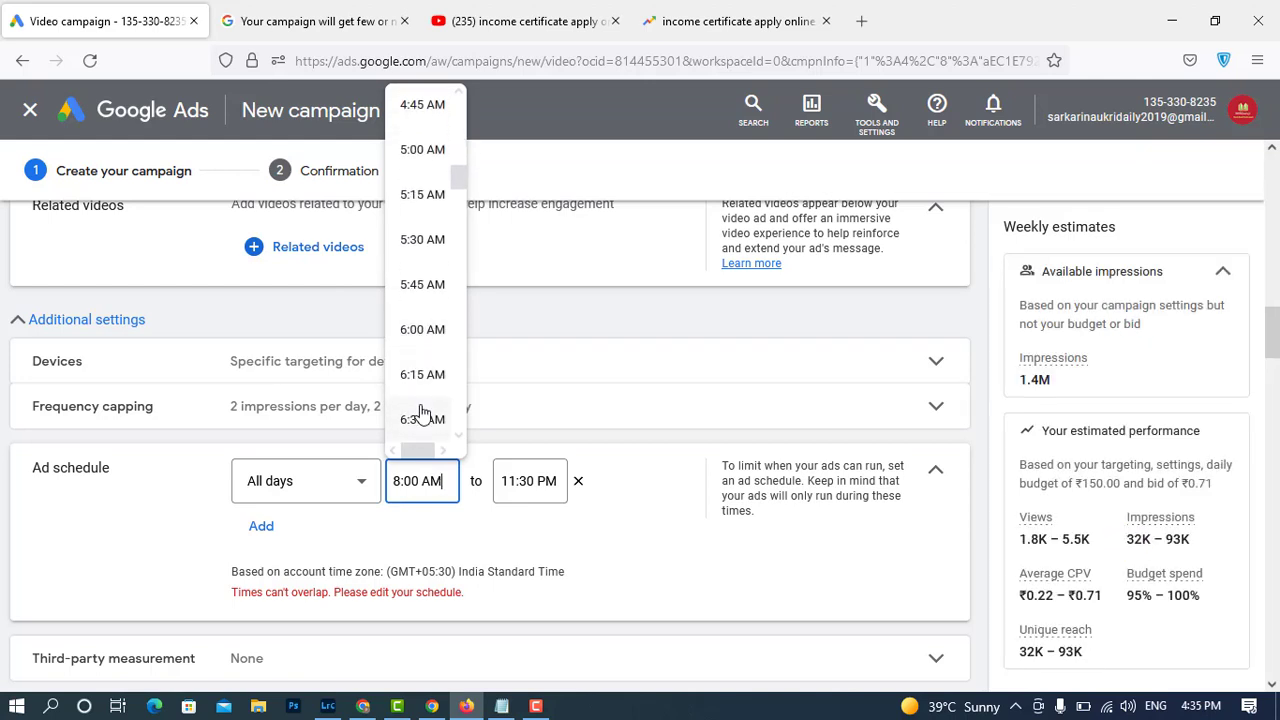
scroll(423, 407, down, 2)
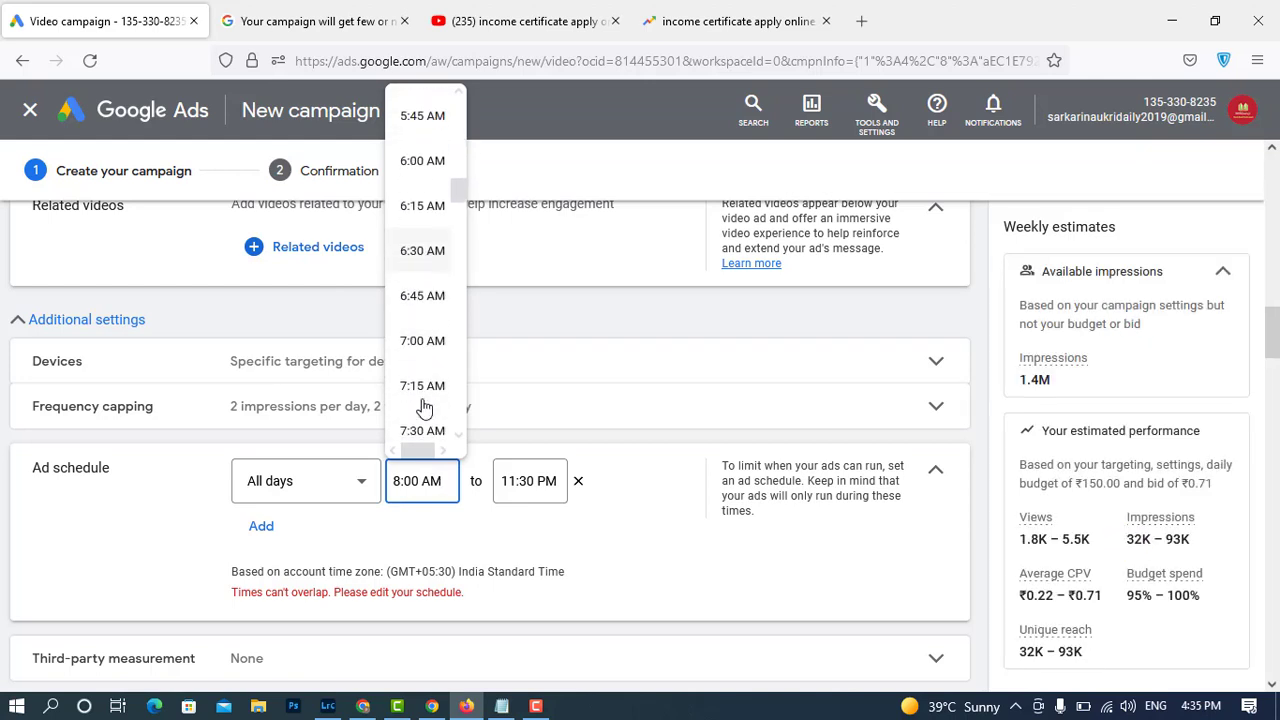
click(423, 342)
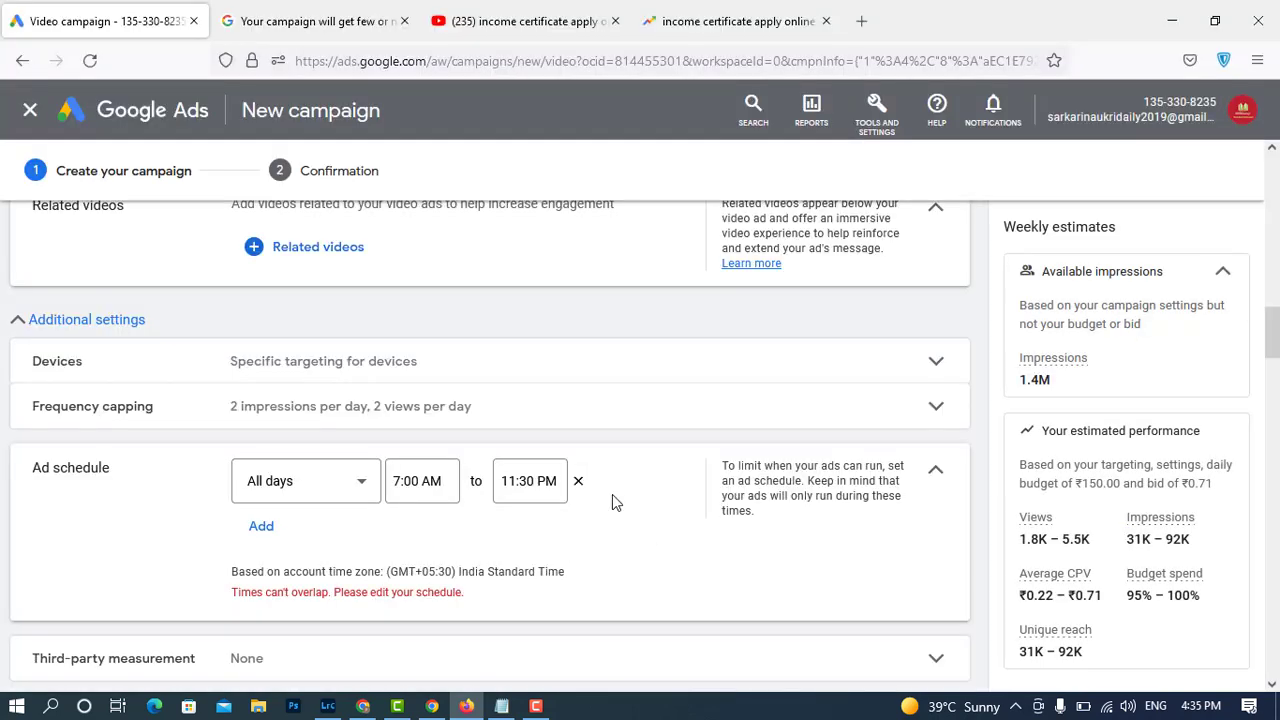
Submit the completed video campaign setup to create the campaign.
scroll(623, 536, down, 10)
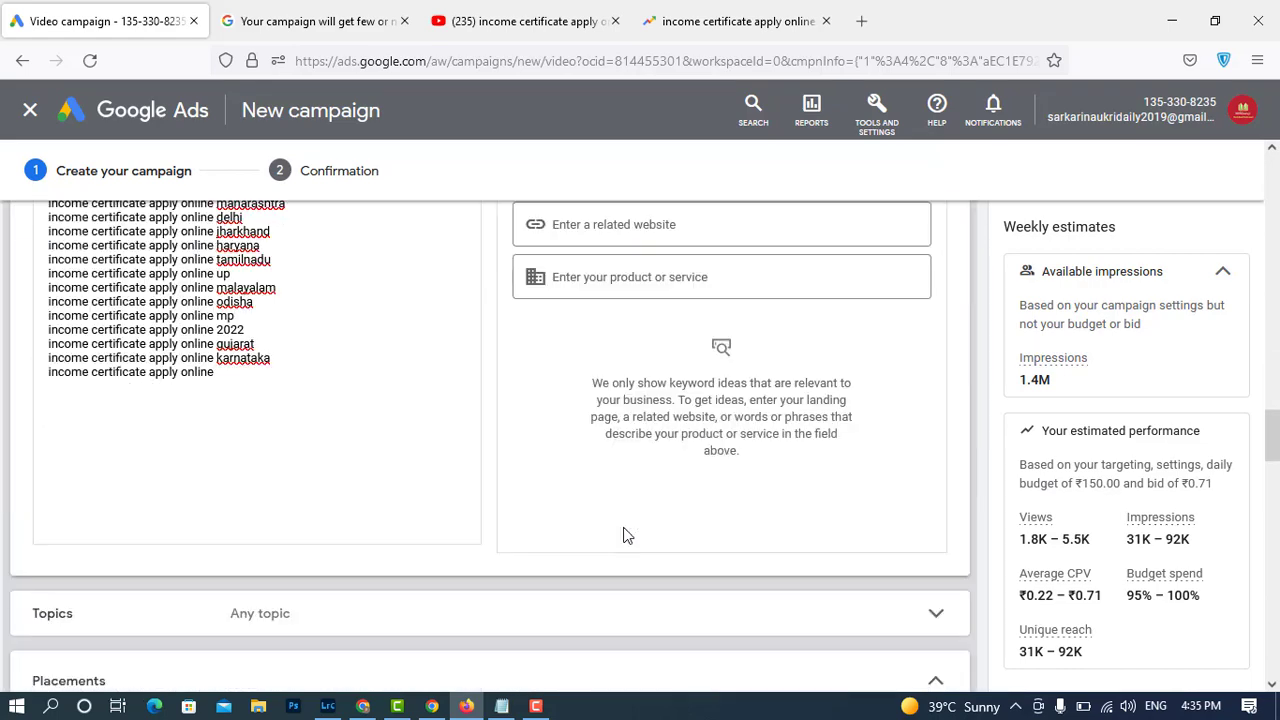
scroll(623, 536, down, 15)
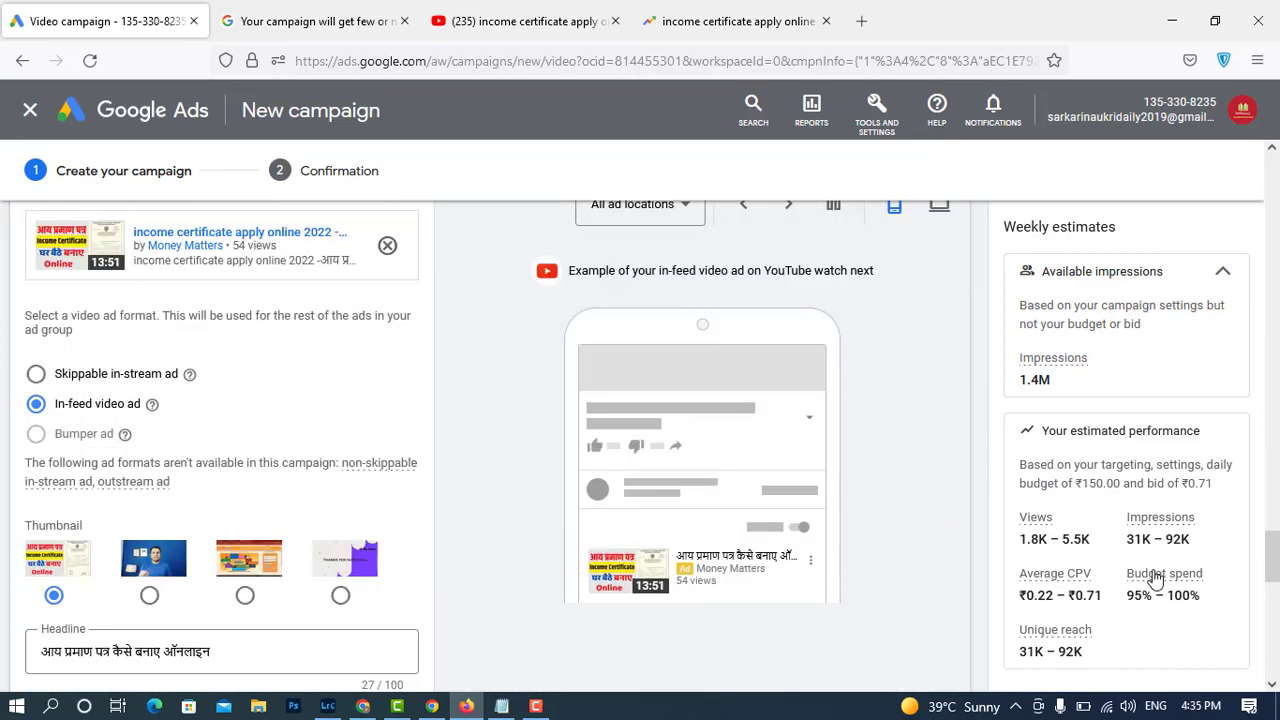
scroll(1155, 580, down, 8)
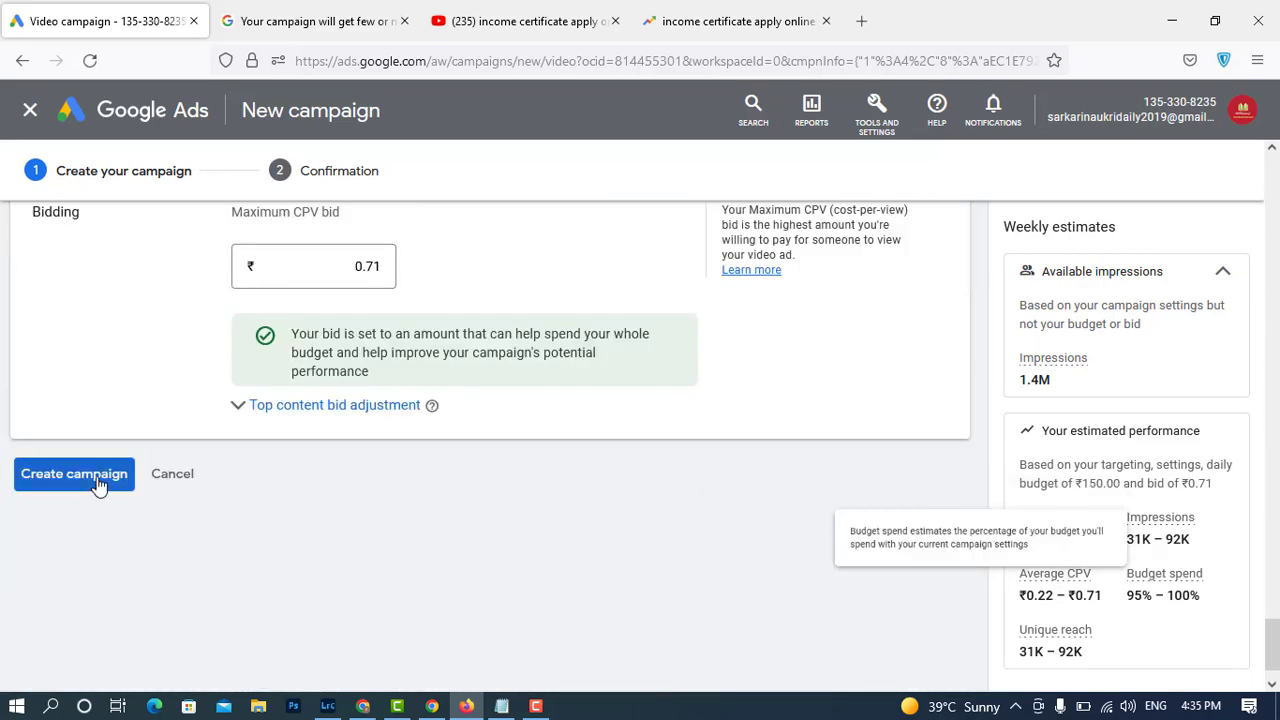
click(97, 484)
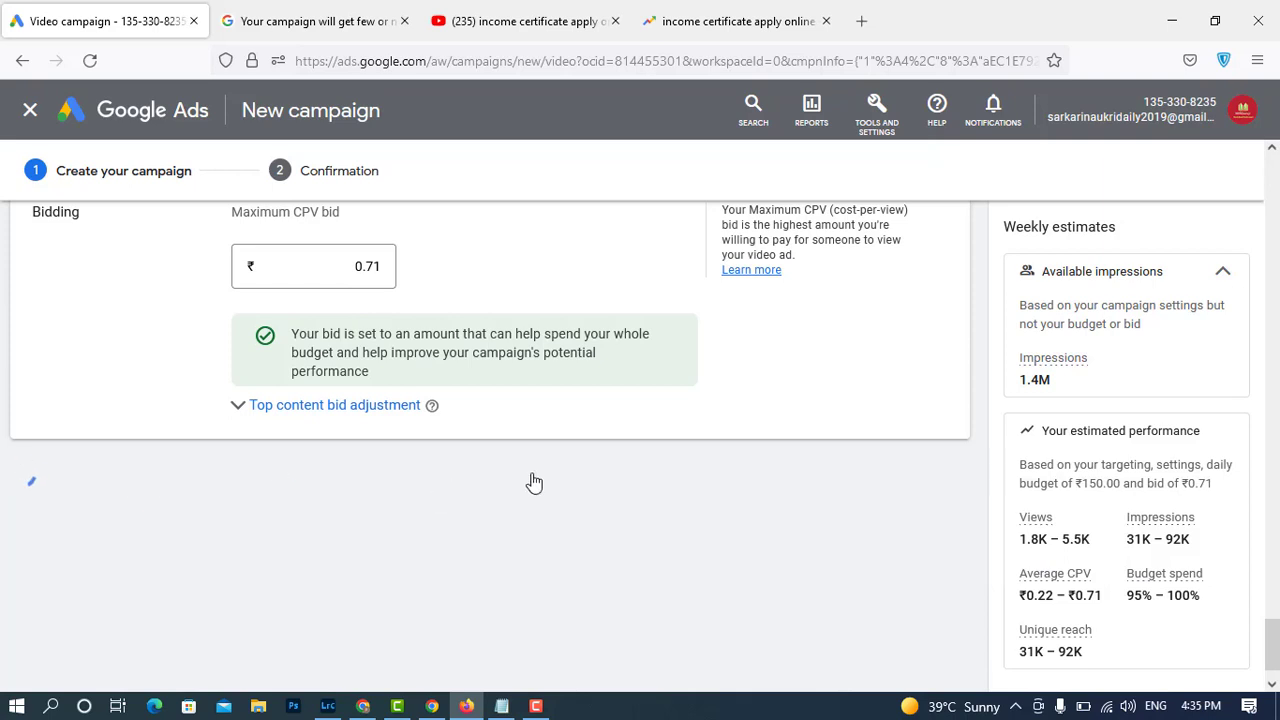